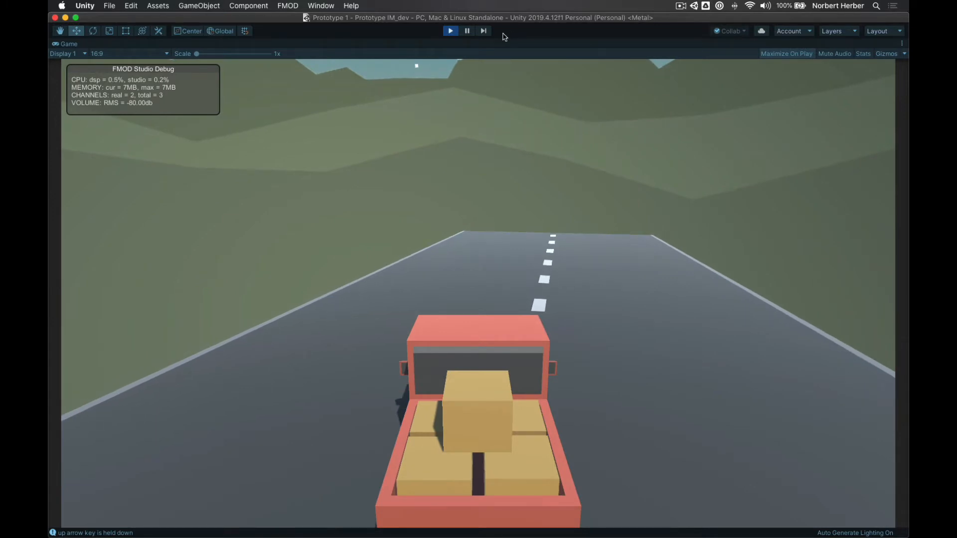
# Stop the running game, restart play mode and drive the vehicle forward to hear how the music responds.
pyautogui.click(451, 31)
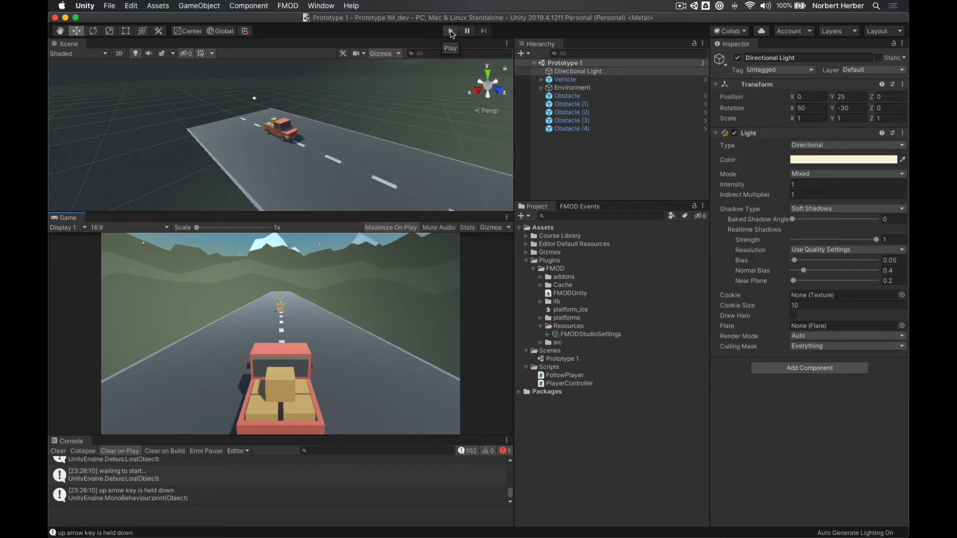
pyautogui.click(451, 31)
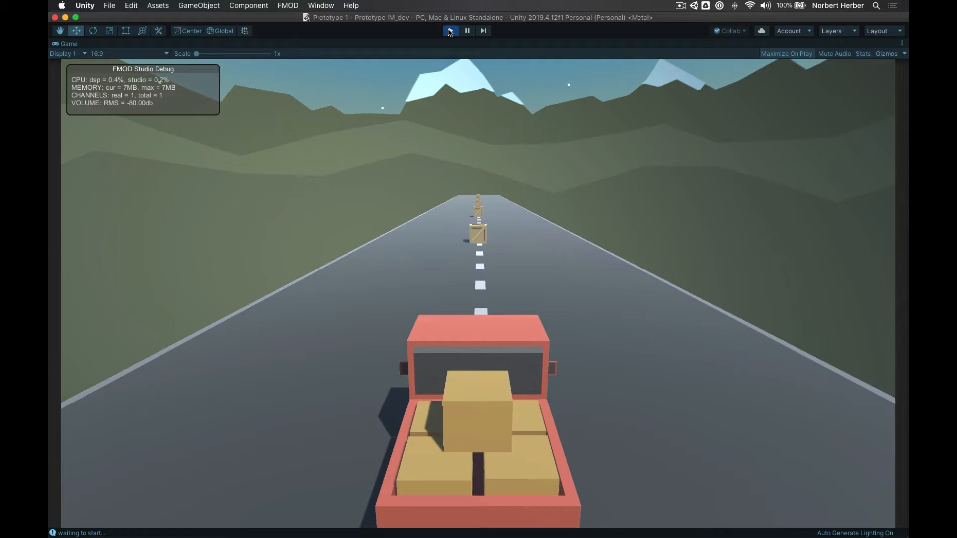
pyautogui.press('Up')
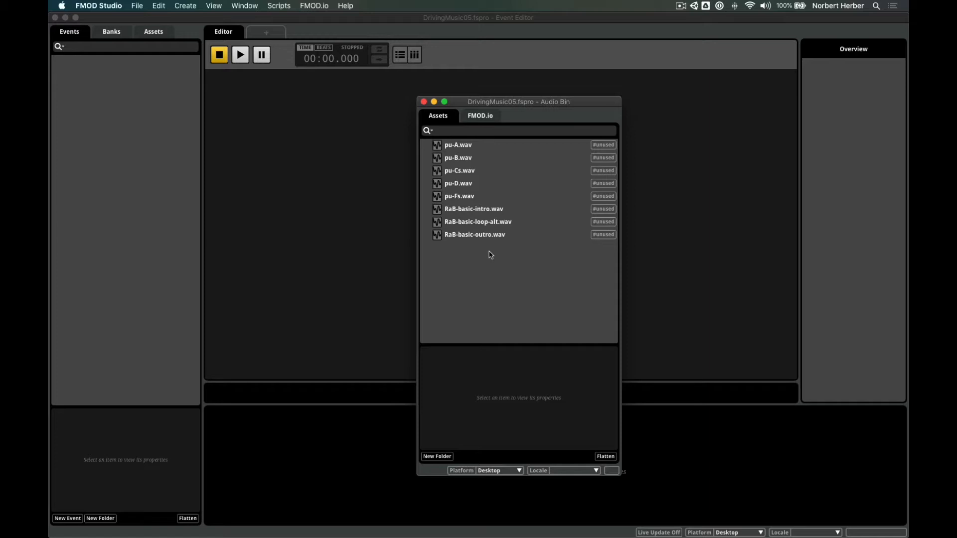
# In FMOD Studio, create a new 2D timeline event and name it GameMusic.
pyautogui.rightClick(139, 140)
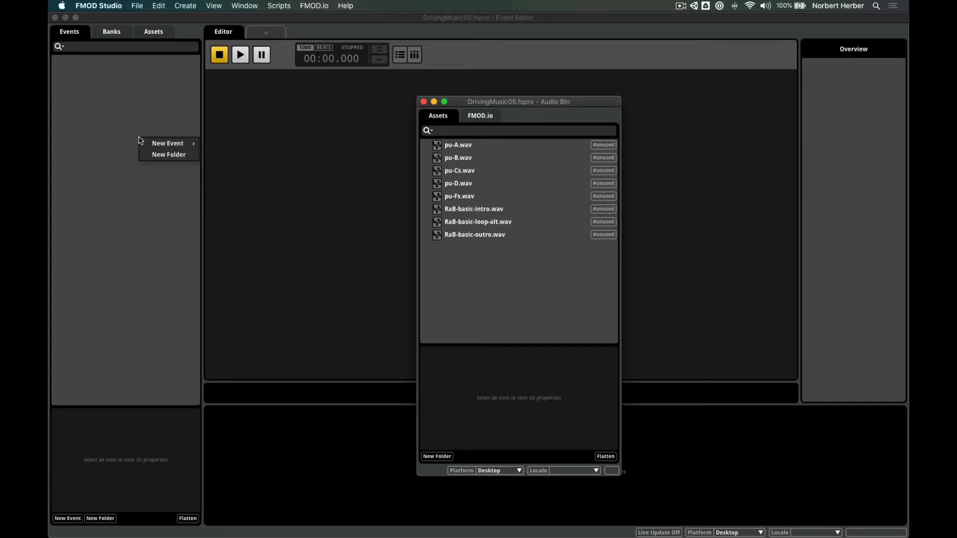
pyautogui.moveTo(168, 144)
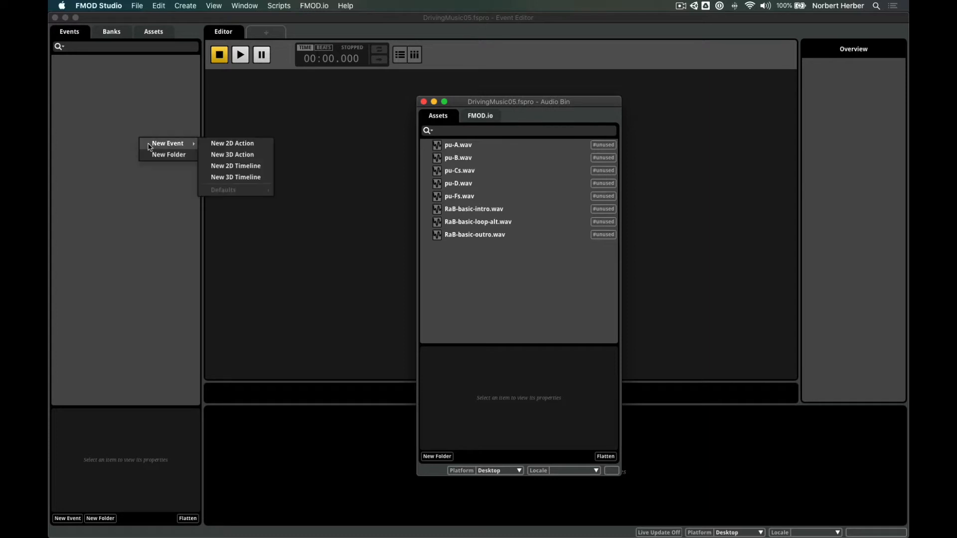
pyautogui.click(226, 167)
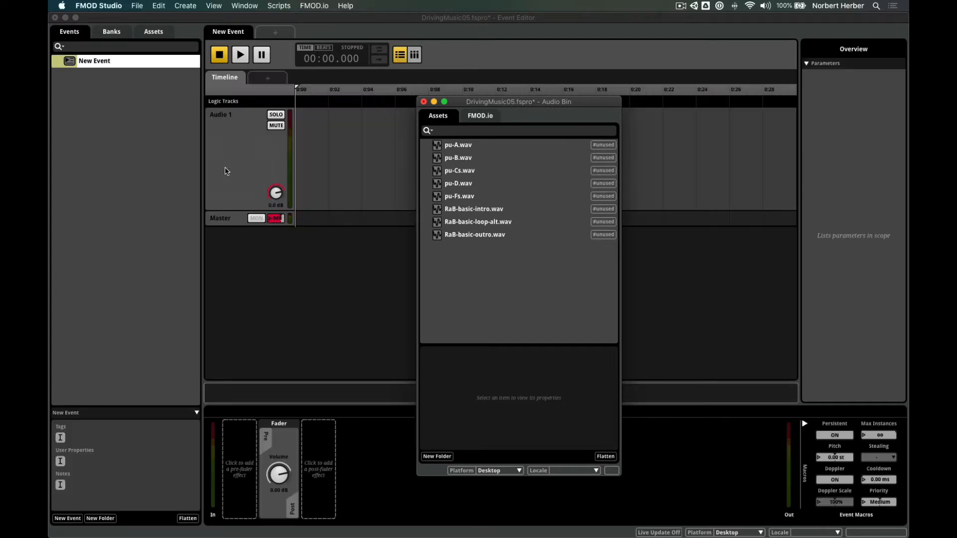
pyautogui.doubleClick(128, 59)
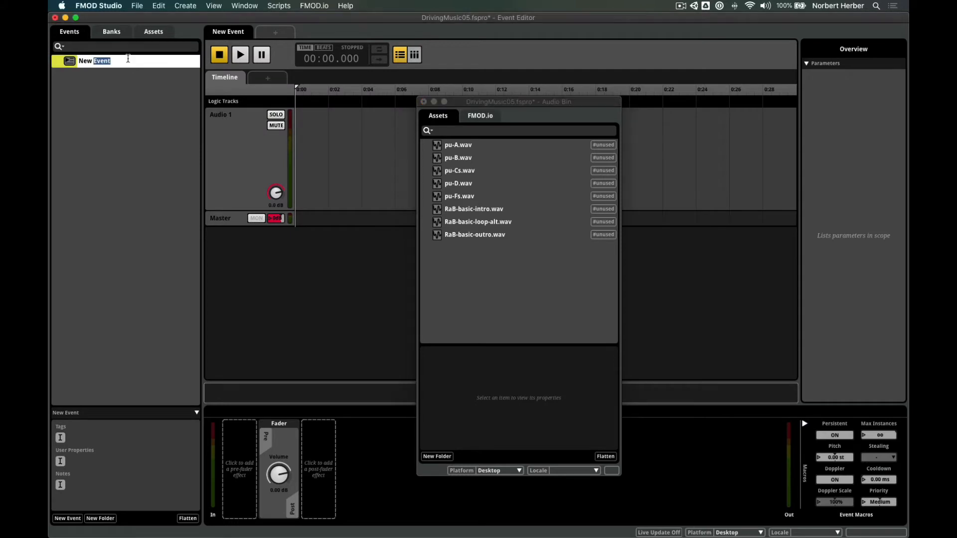
pyautogui.press('BackSpace')
pyautogui.press('BackSpace')
pyautogui.press('BackSpace')
pyautogui.press('BackSpace')
pyautogui.press('BackSpace')
pyautogui.write('GameMusic')
pyautogui.press('Return')
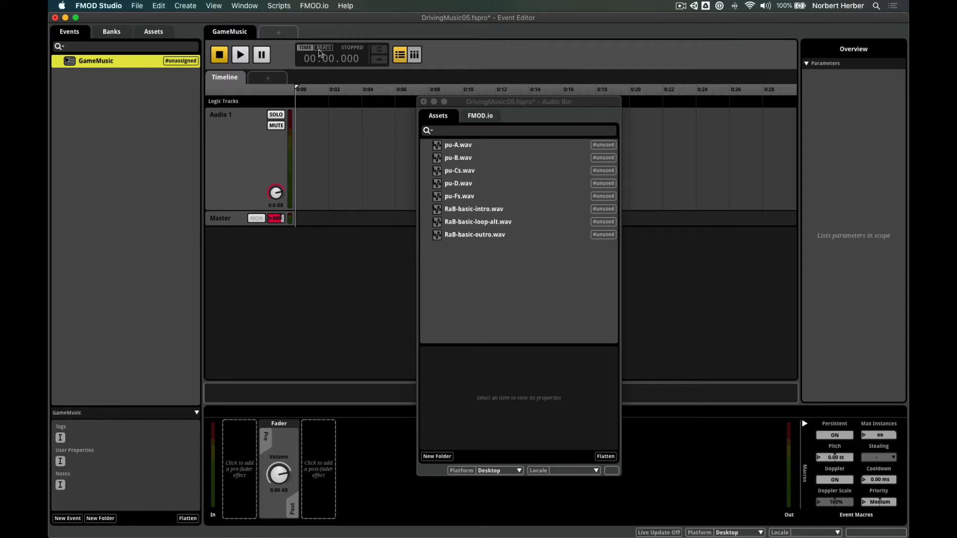
# Show the timeline in beats and place RaB-basic-intro, RaB-basic-loop-alt and RaB-basic-outro end to end on Audio 1 from bar 1.
pyautogui.click(324, 48)
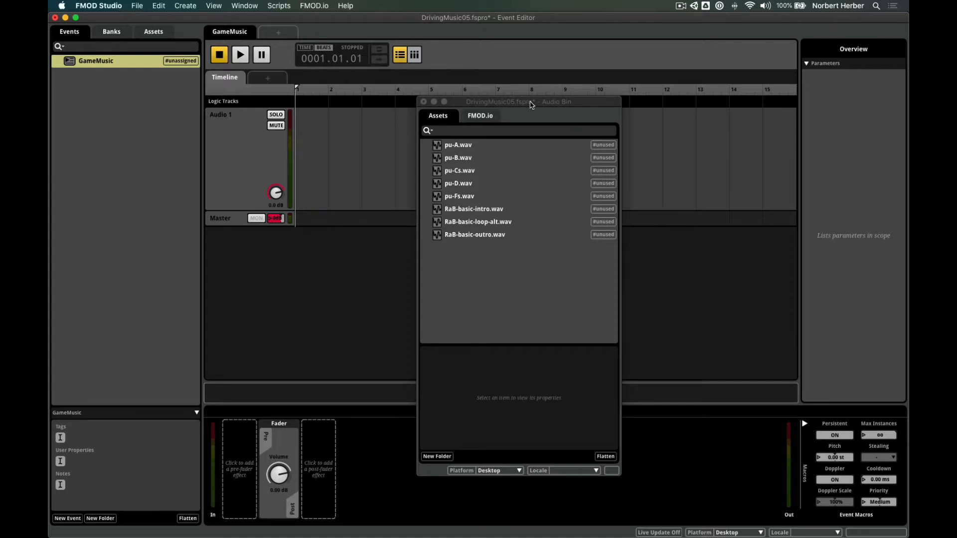
pyautogui.moveTo(531, 102); pyautogui.dragTo(680, 135)
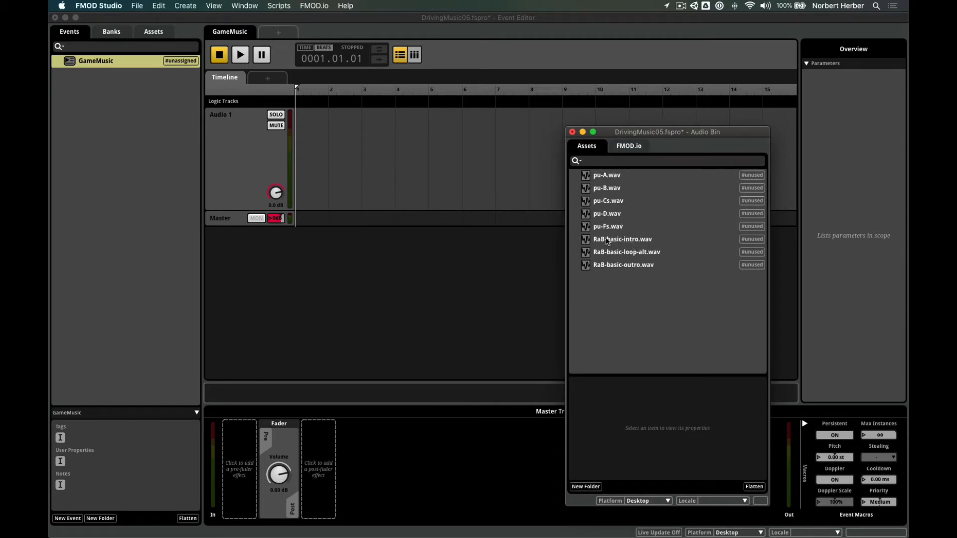
pyautogui.moveTo(607, 242); pyautogui.dragTo(307, 145)
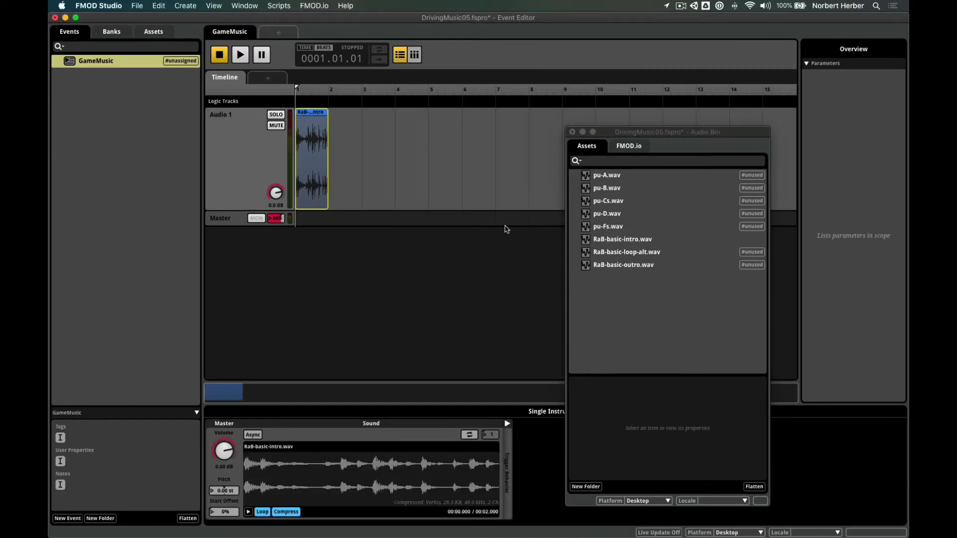
pyautogui.moveTo(583, 254); pyautogui.dragTo(340, 113)
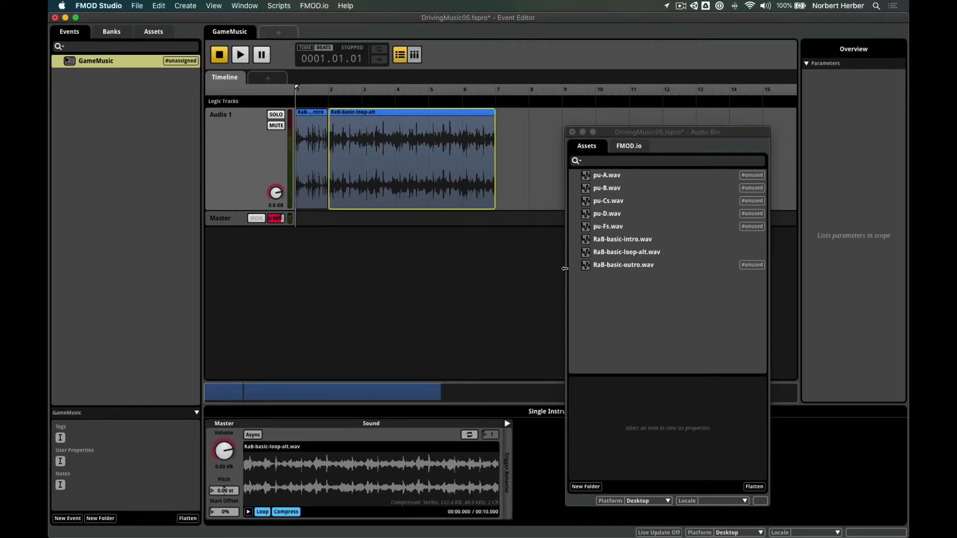
pyautogui.moveTo(588, 269); pyautogui.dragTo(504, 119)
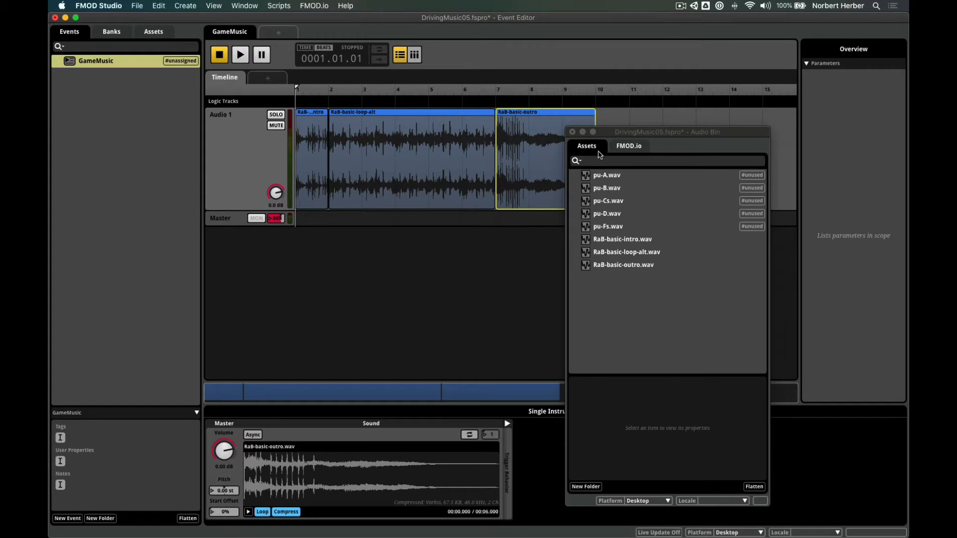
pyautogui.click(572, 132)
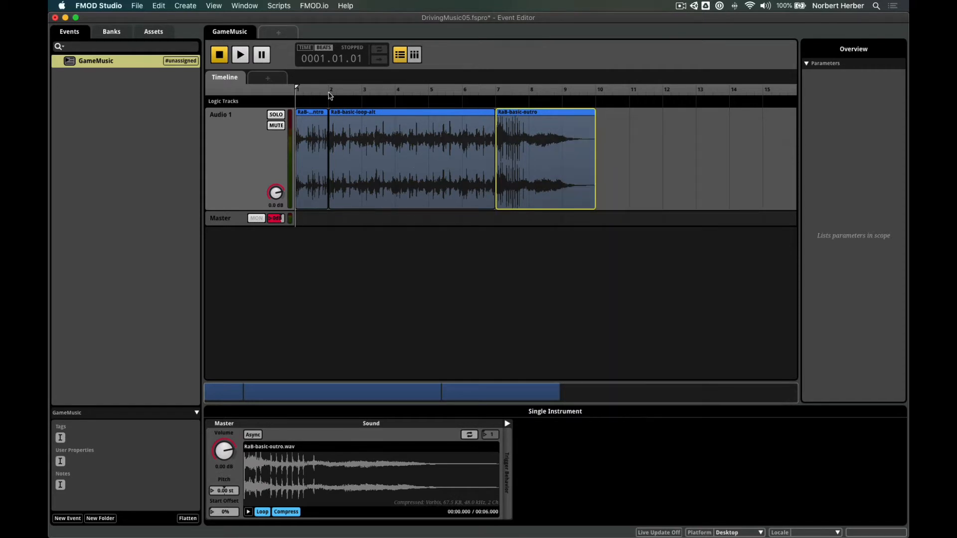
# Play the GameMusic event from bar 1 through the intro, loop and outro, and stop playback.
pyautogui.click(451, 262)
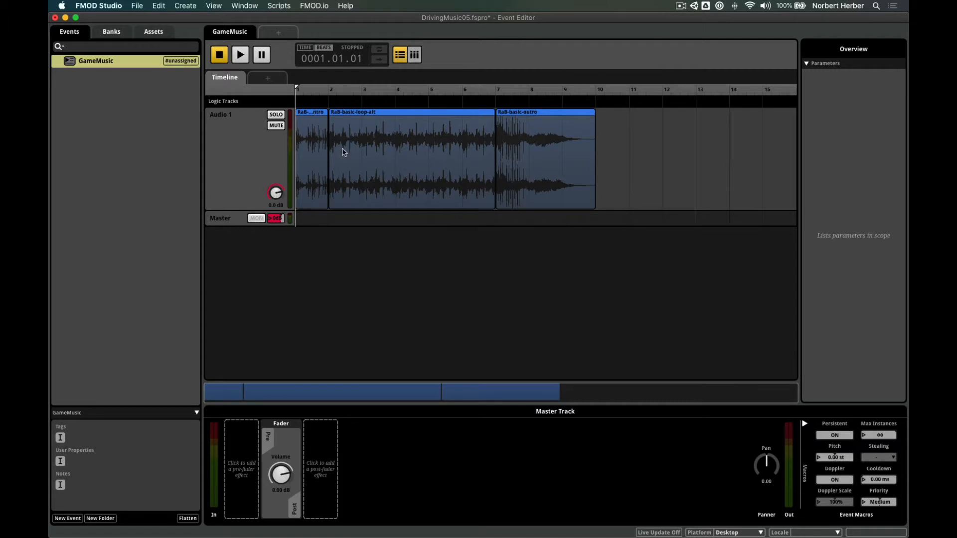
pyautogui.click(239, 55)
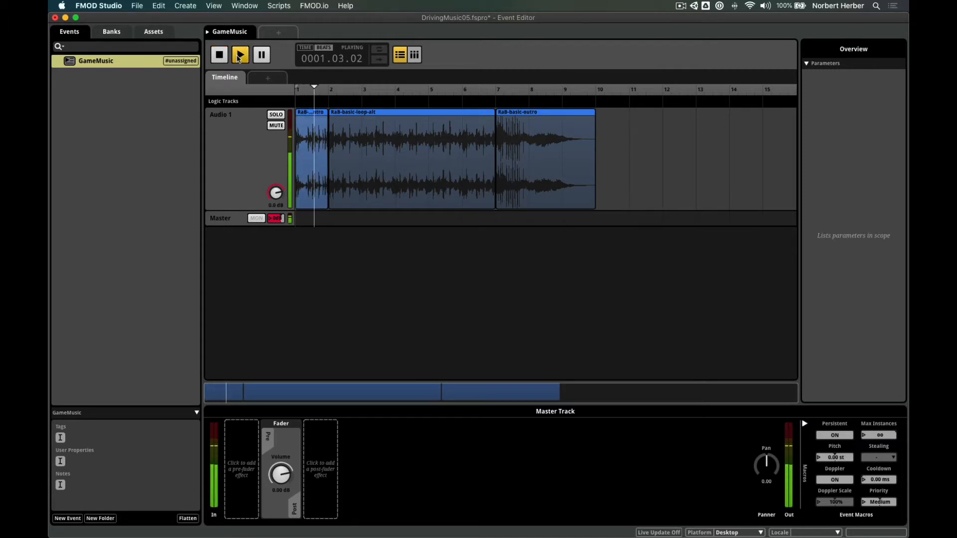
pyautogui.press('space')
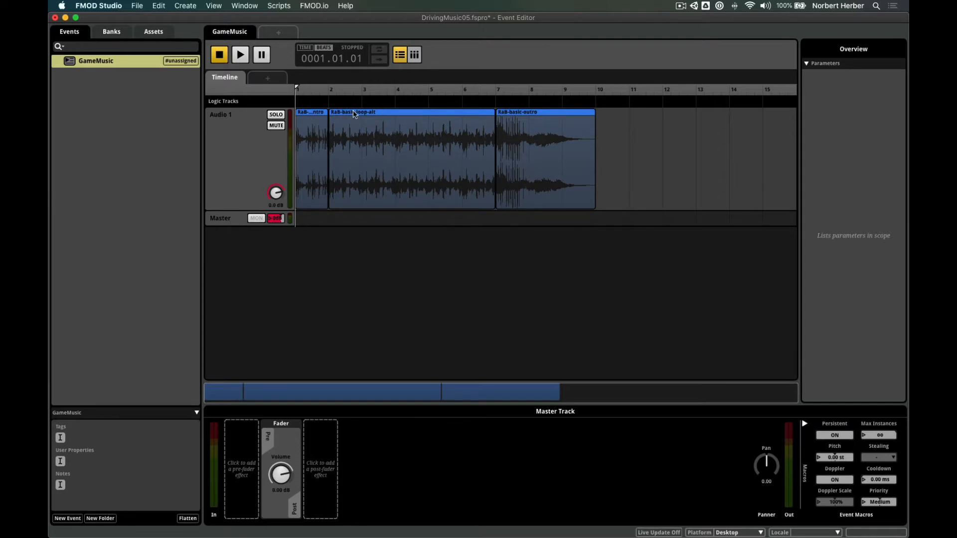
pyautogui.click(244, 61)
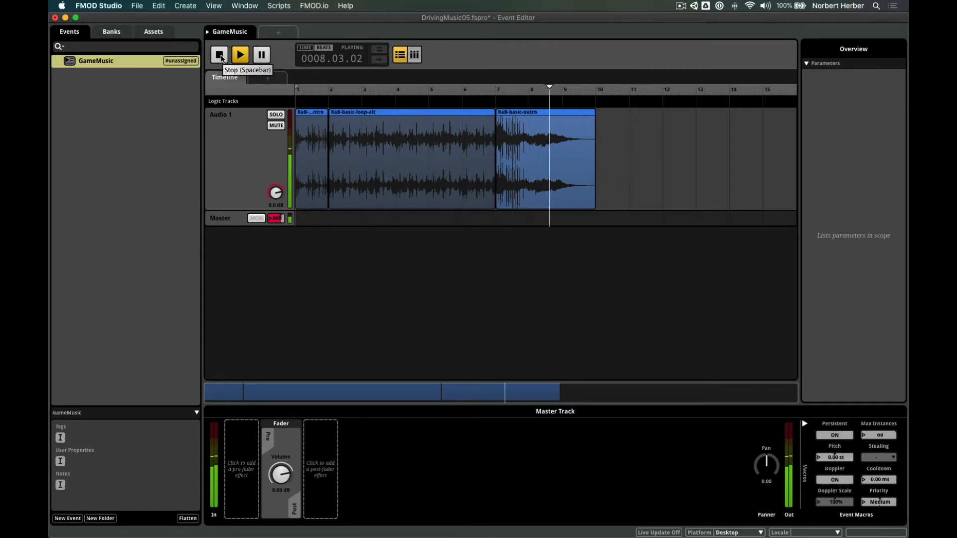
pyautogui.click(220, 56)
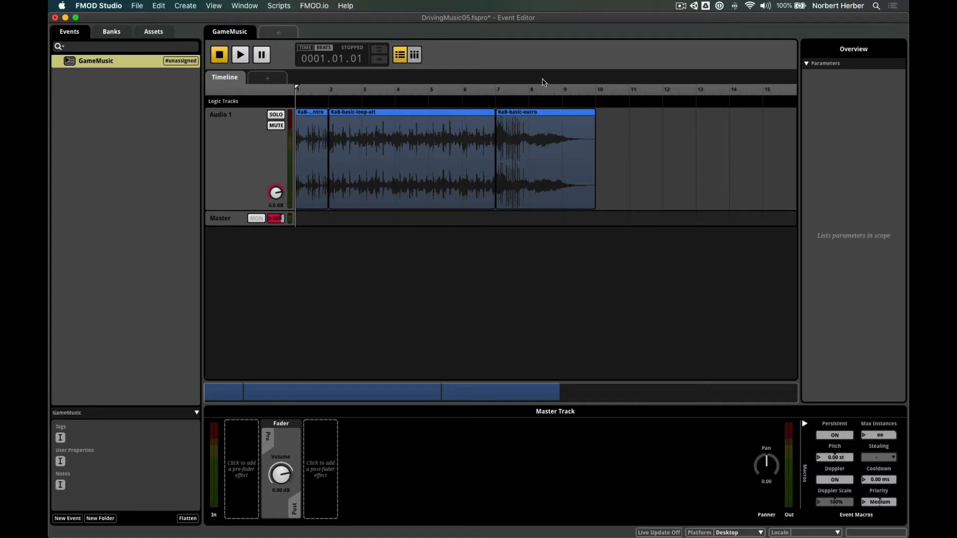
# Play the outro section from bar 7 and stop playback.
pyautogui.click(498, 90)
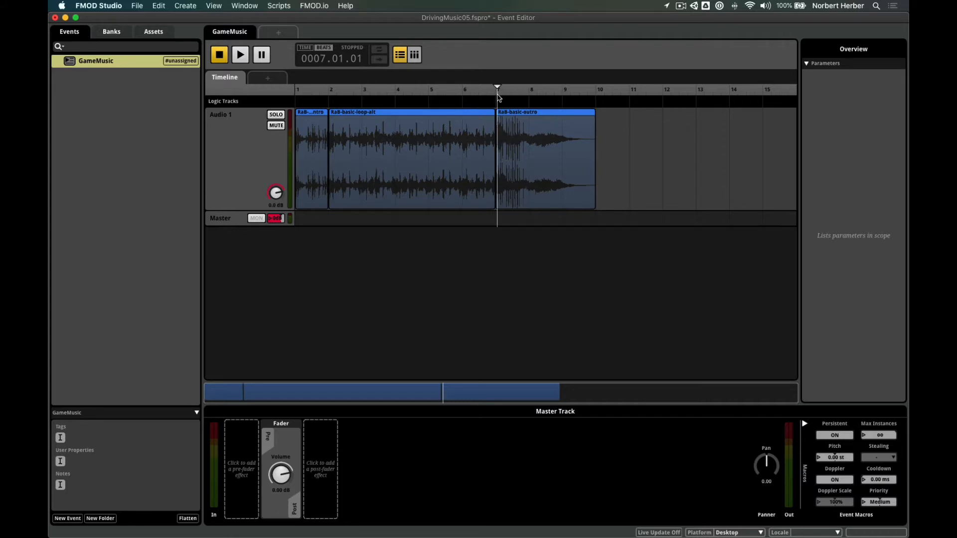
pyautogui.moveTo(497, 91); pyautogui.dragTo(496, 91)
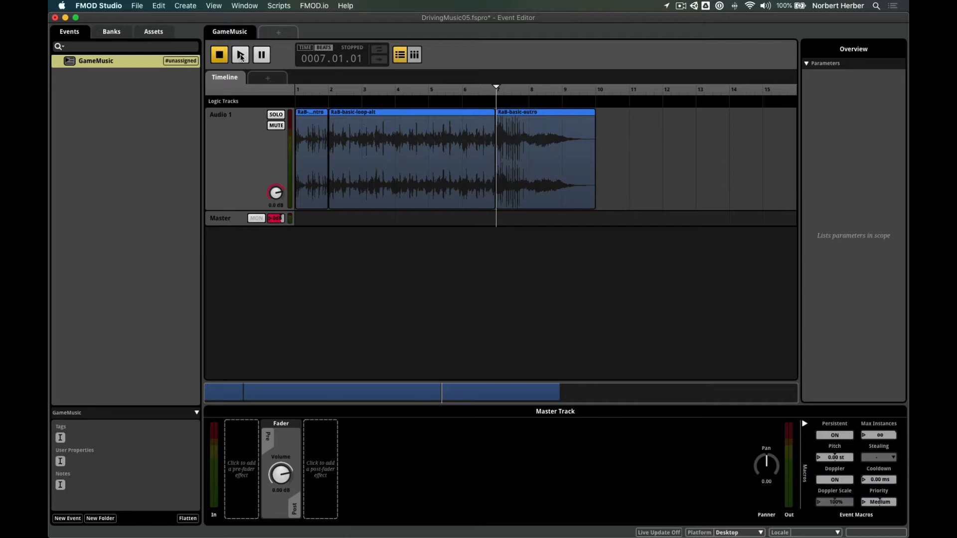
pyautogui.click(241, 55)
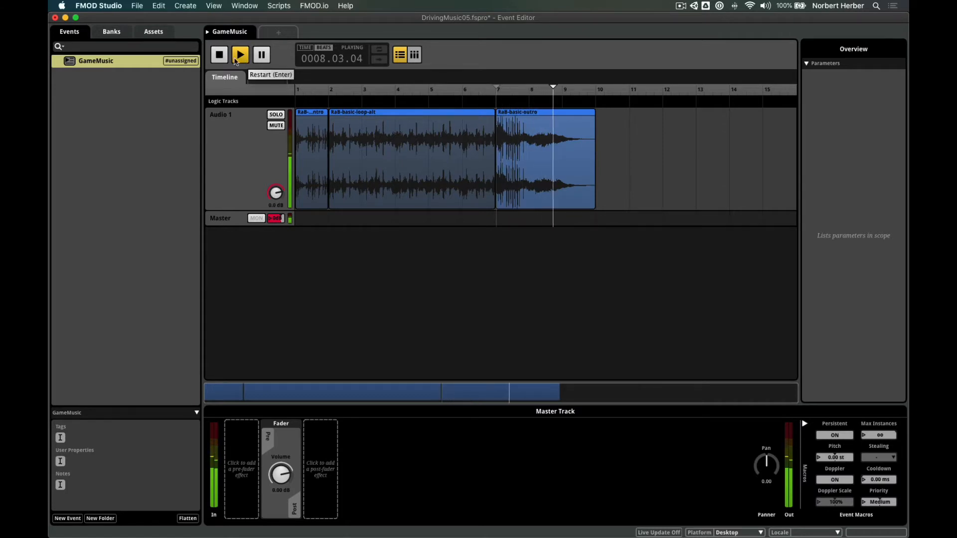
pyautogui.click(220, 57)
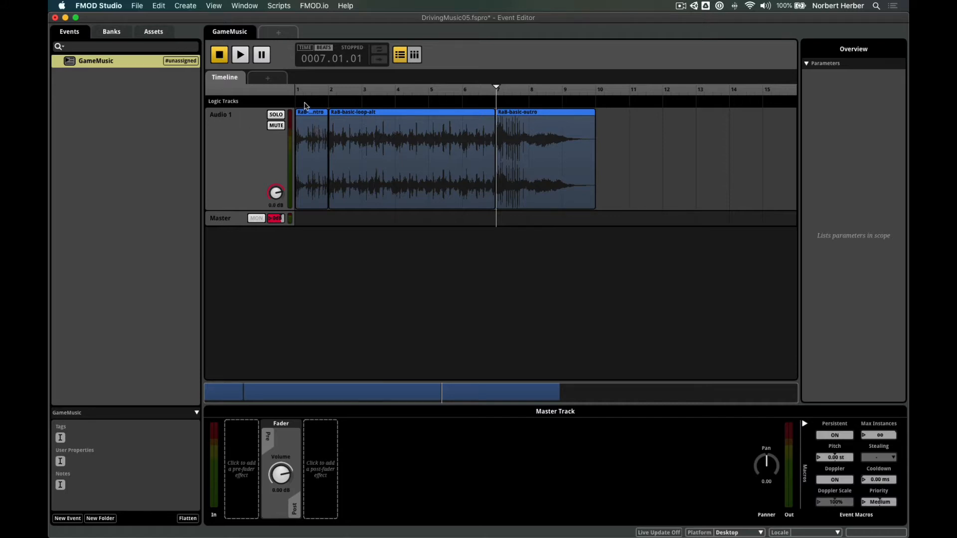
# Add a 120 BPM, 4/4 tempo marker to the logic track and align it with the very start of the timeline.
pyautogui.rightClick(301, 105)
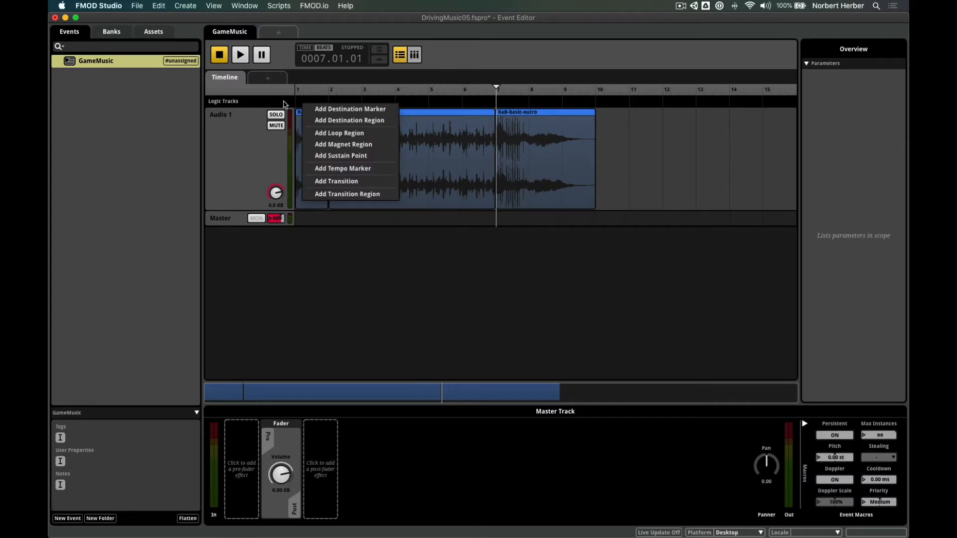
pyautogui.click(286, 104)
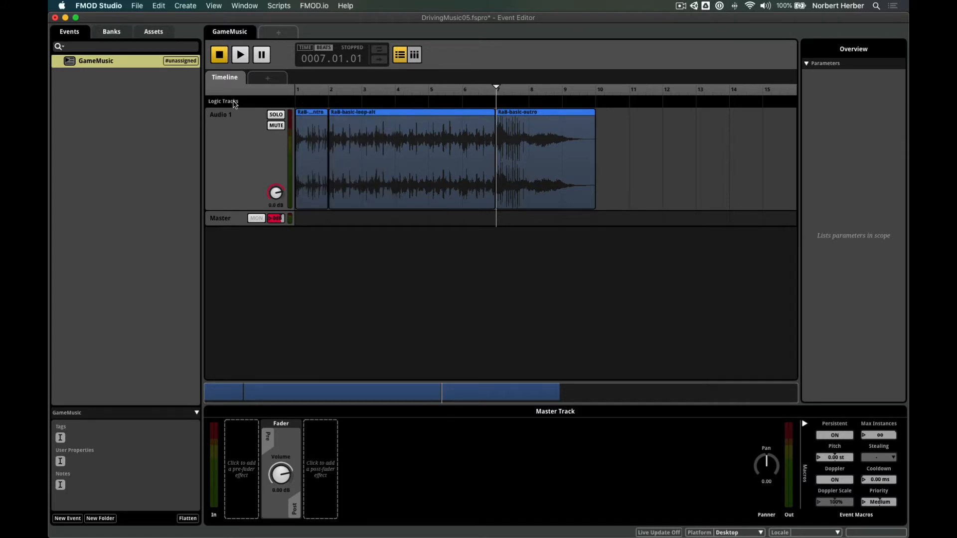
pyautogui.rightClick(305, 105)
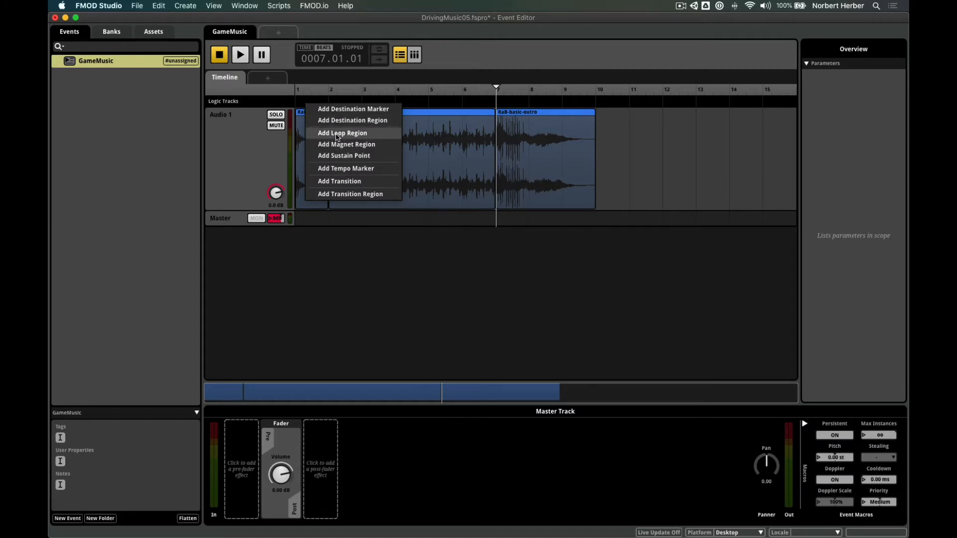
pyautogui.click(345, 169)
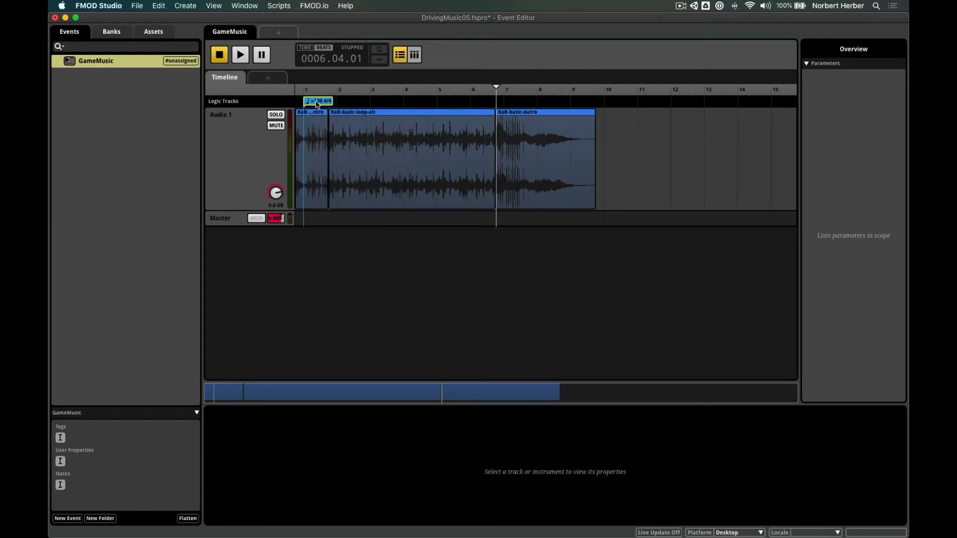
pyautogui.moveTo(316, 102); pyautogui.dragTo(308, 103)
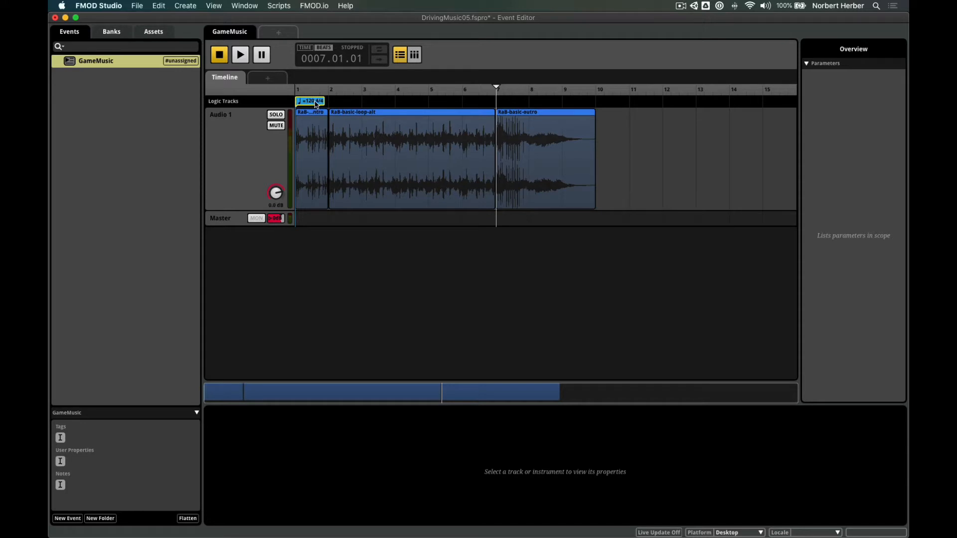
pyautogui.doubleClick(315, 102)
pyautogui.click(339, 102)
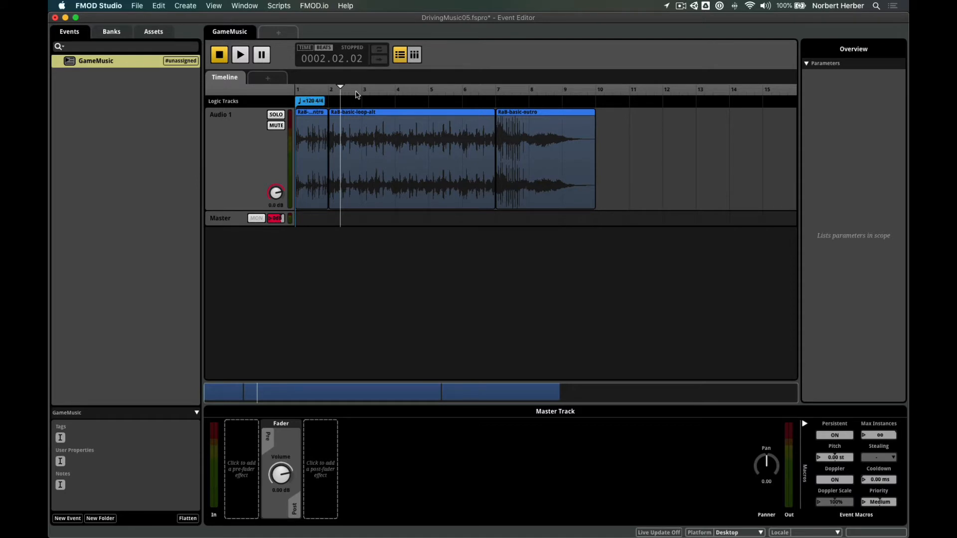
# Move the RaB-basic-outro instrument on Audio 1 so that it starts at bar 8.
pyautogui.click(492, 93)
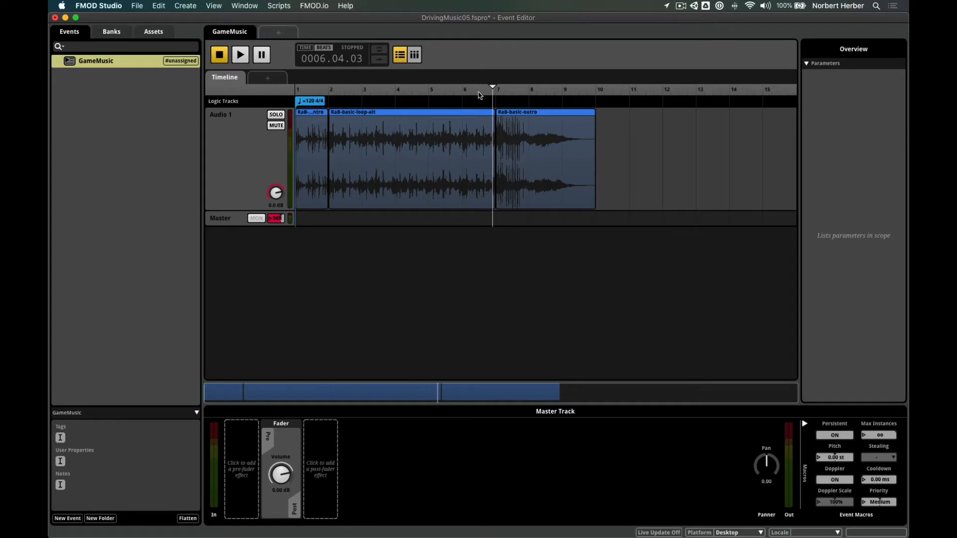
pyautogui.click(433, 93)
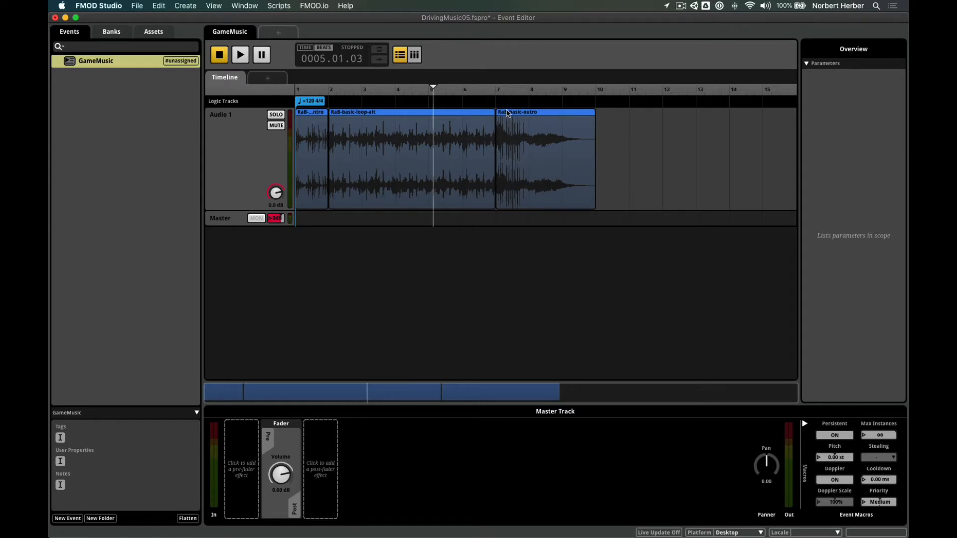
pyautogui.moveTo(516, 114); pyautogui.dragTo(562, 122)
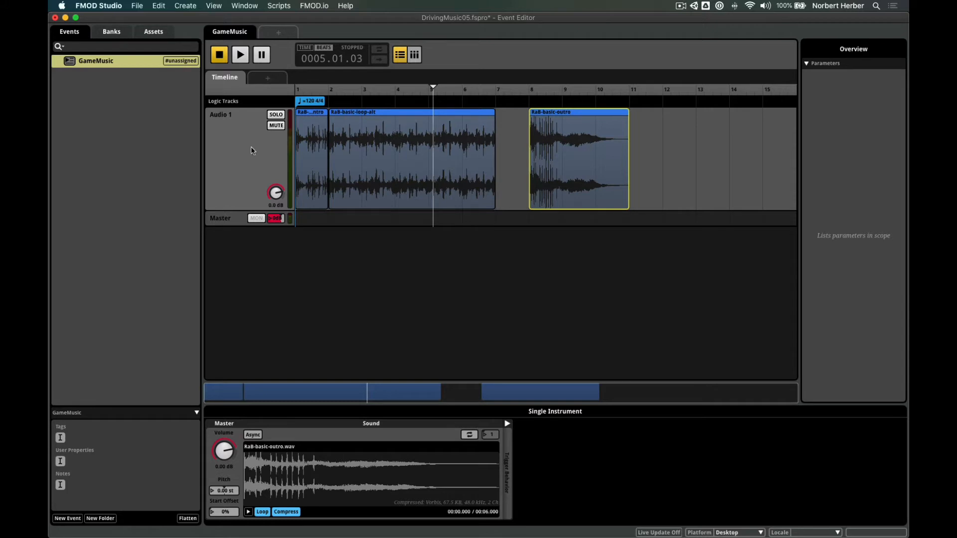
pyautogui.moveTo(344, 92)
pyautogui.mouseDown()
pyautogui.moveTo(327, 91)
pyautogui.moveTo(335, 92)
pyautogui.mouseUp()
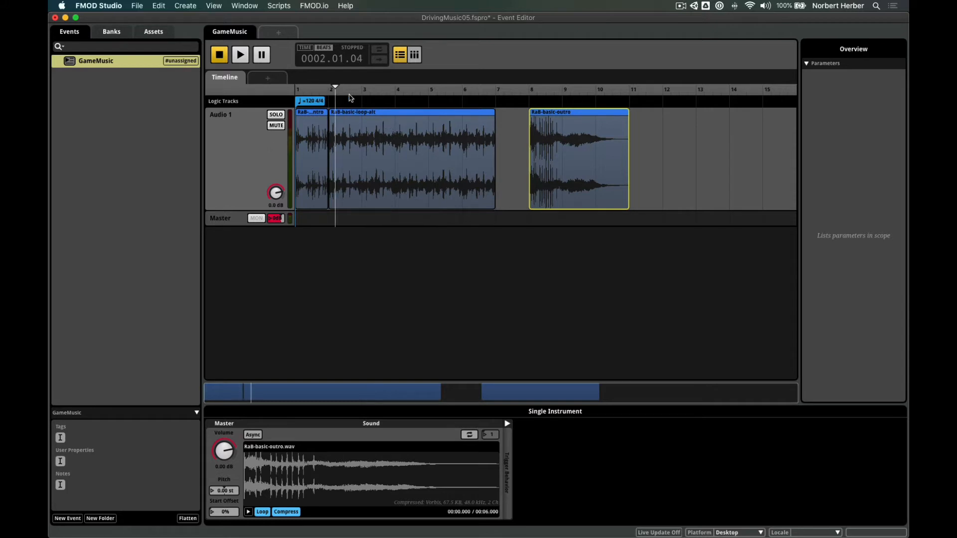
pyautogui.click(350, 94)
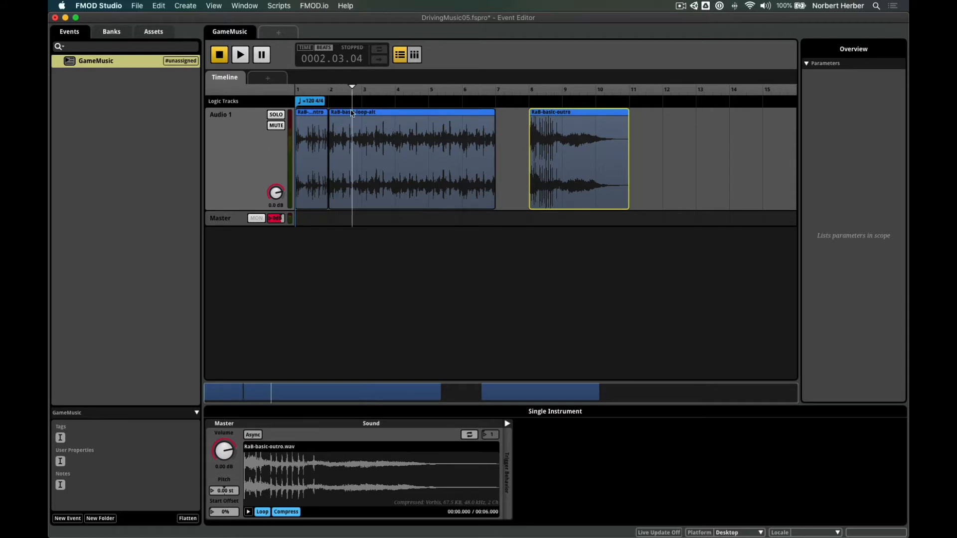
# Add a local User: Discrete parameter named driving to the GameMusic event, with a range of 0 to 1.
pyautogui.click(192, 7)
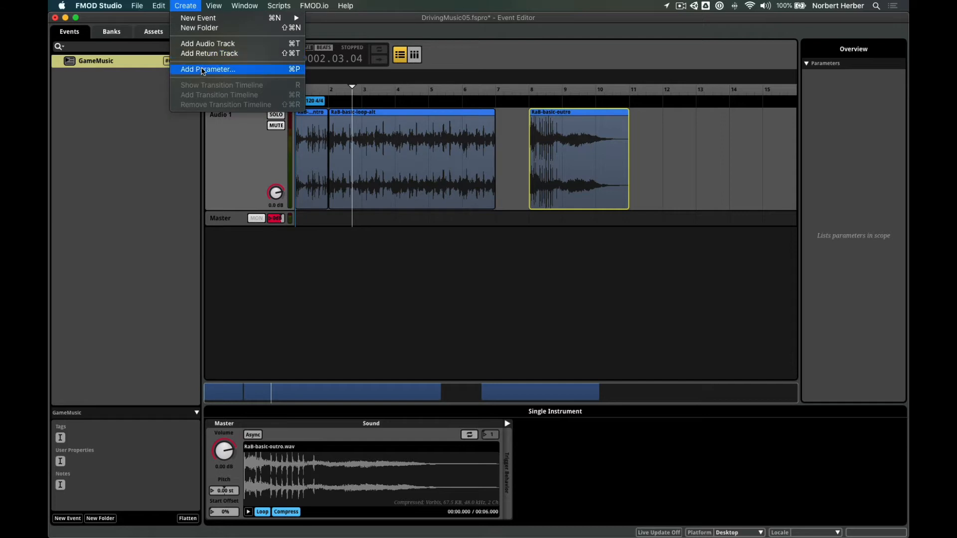
pyautogui.click(202, 69)
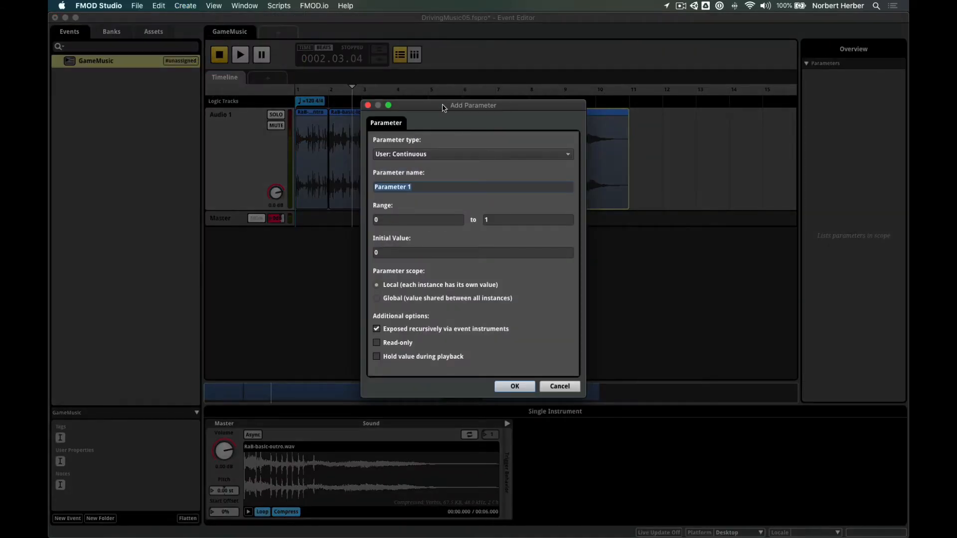
pyautogui.click(393, 157)
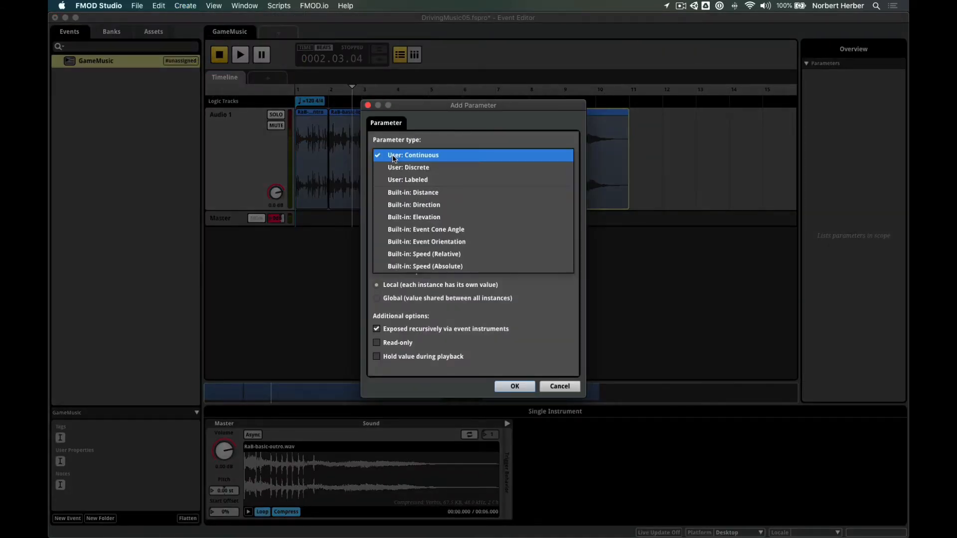
pyautogui.click(410, 168)
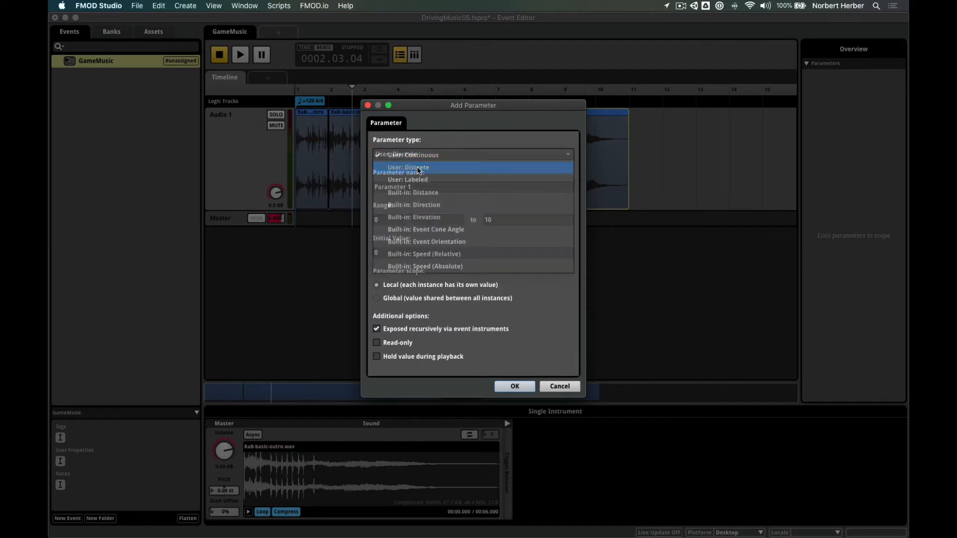
pyautogui.moveTo(421, 187); pyautogui.dragTo(369, 189)
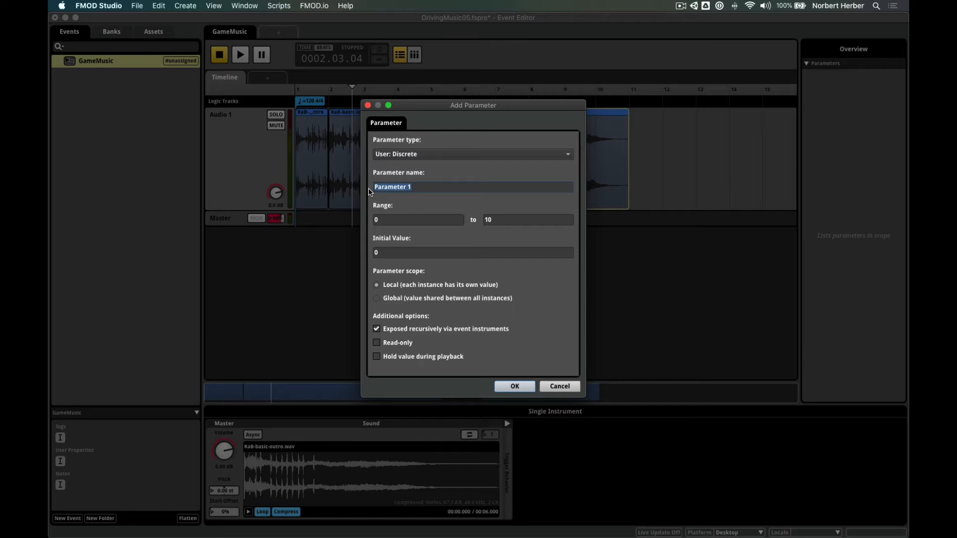
pyautogui.write('driving')
pyautogui.click(496, 219)
pyautogui.doubleClick(515, 219)
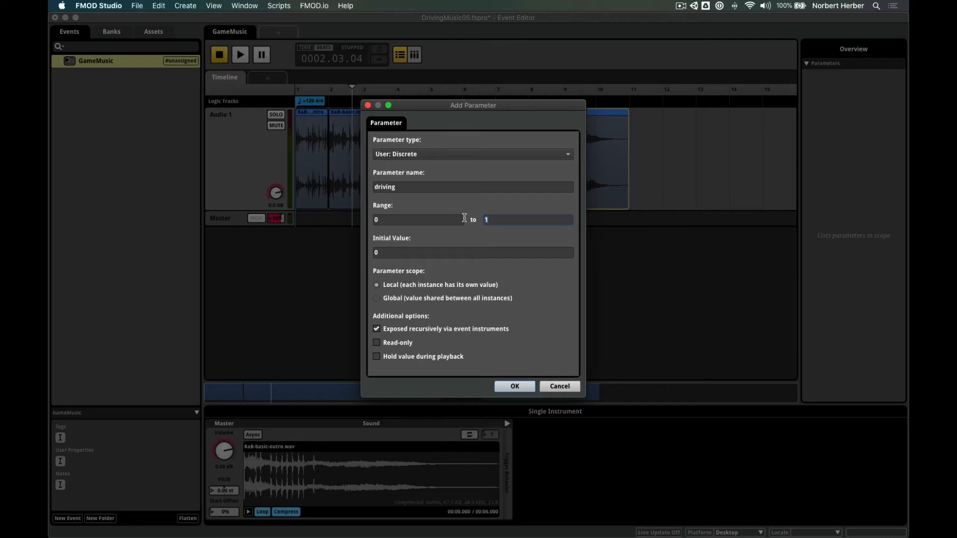
pyautogui.click(415, 220)
pyautogui.doubleClick(390, 219)
pyautogui.click(508, 389)
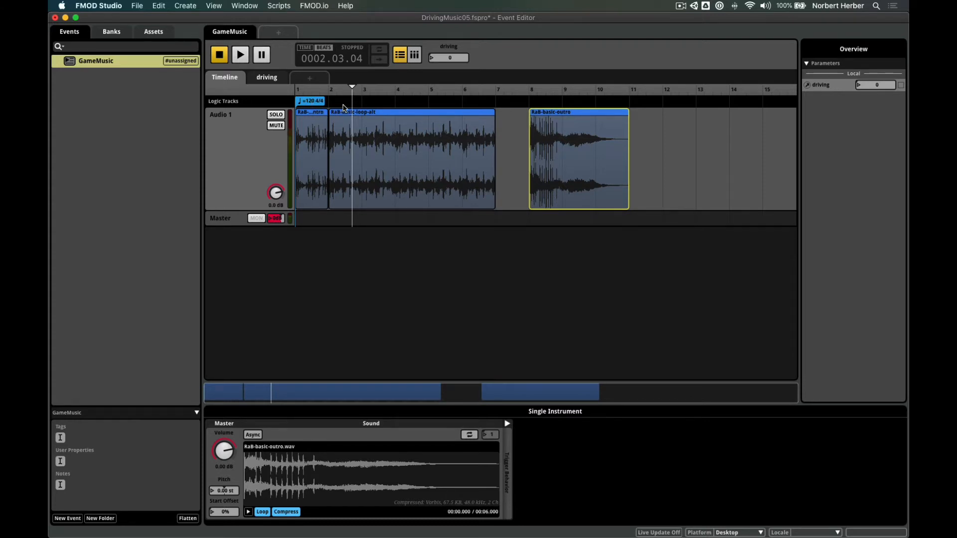
# Add a transition marker without a destination to the logic track and move it to just after bar 4.
pyautogui.rightClick(465, 104)
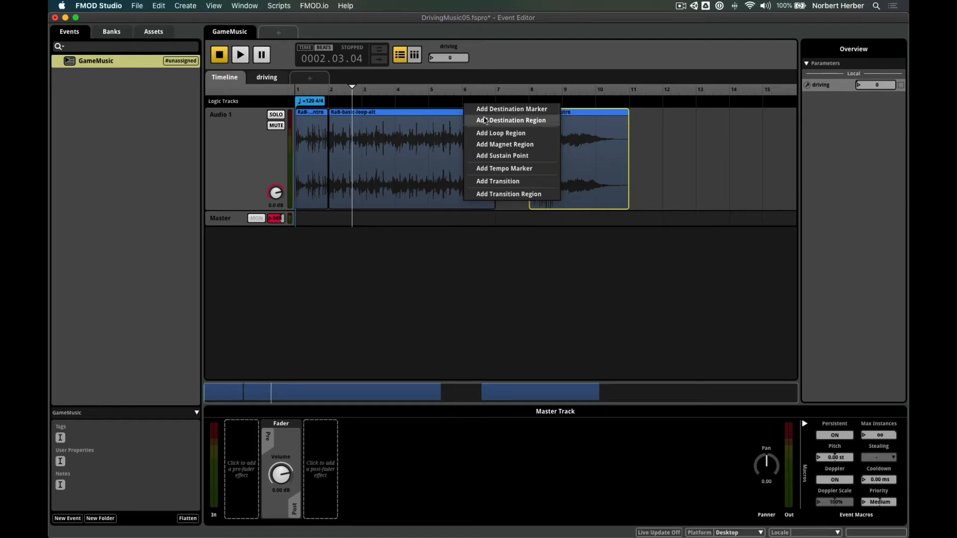
pyautogui.click(482, 182)
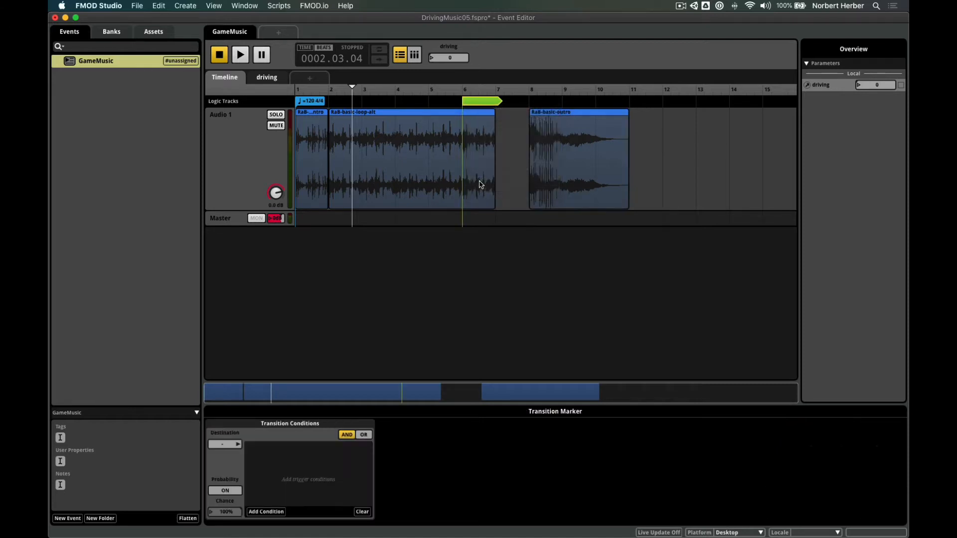
pyautogui.moveTo(478, 103)
pyautogui.mouseDown()
pyautogui.moveTo(391, 106)
pyautogui.moveTo(409, 106)
pyautogui.mouseUp()
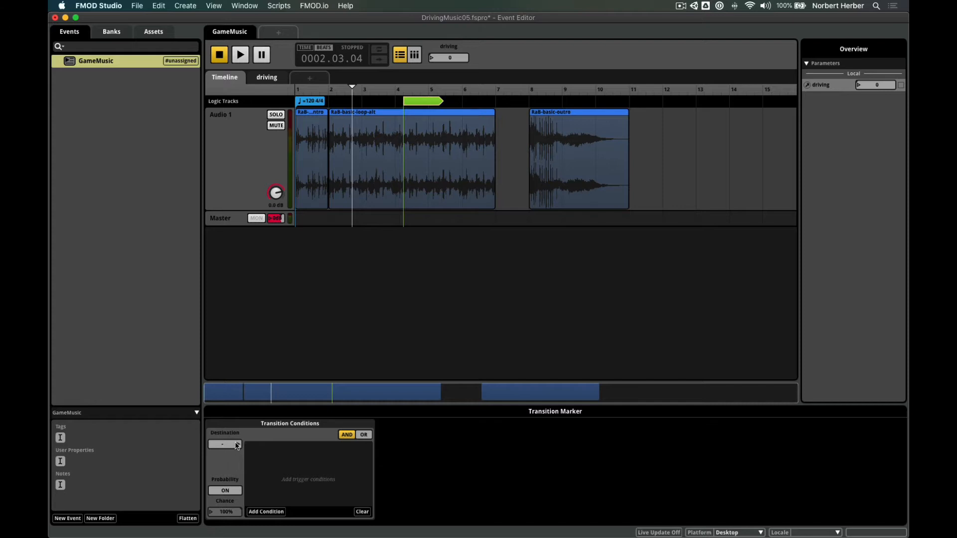
# Add a destination marker to the logic track, move it to the very start of the timeline, and name it start.
pyautogui.rightClick(343, 105)
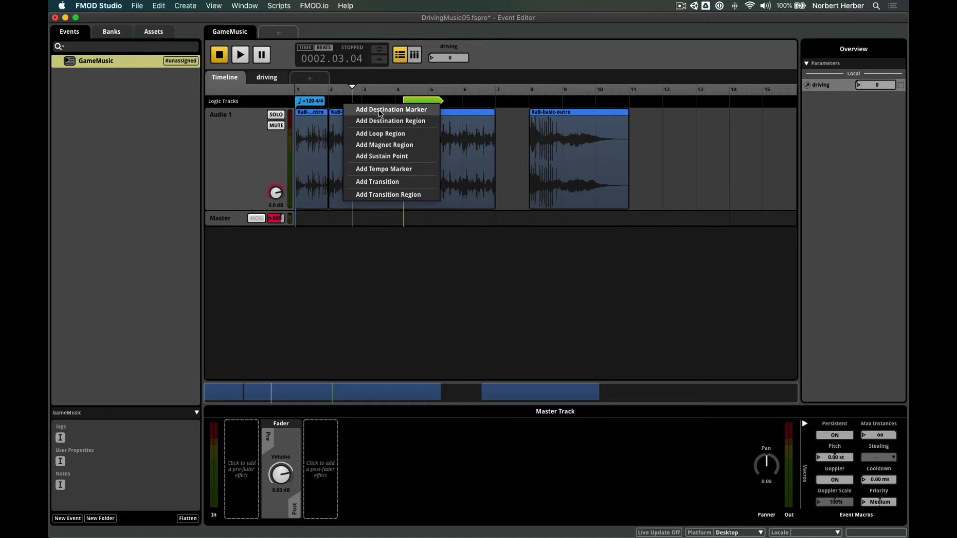
pyautogui.click(375, 110)
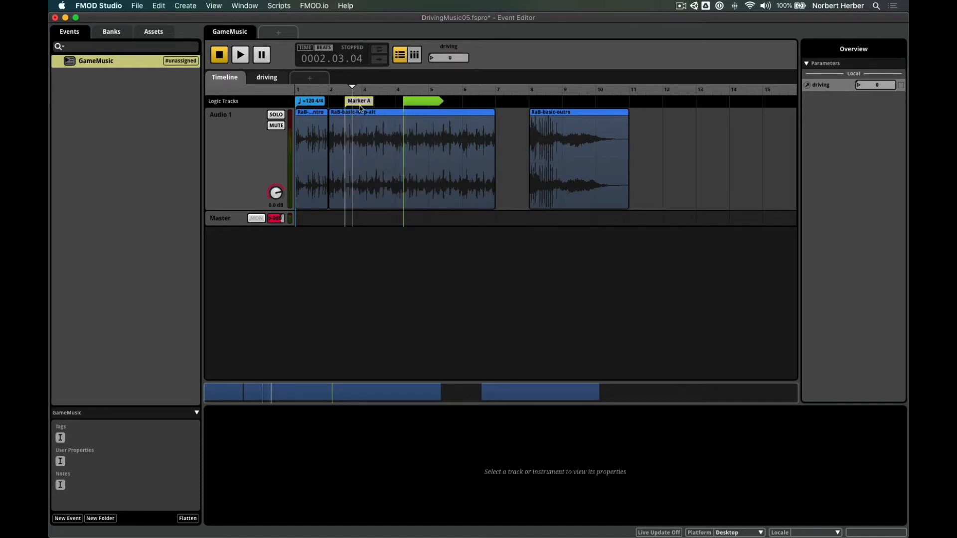
pyautogui.moveTo(360, 123); pyautogui.dragTo(312, 124)
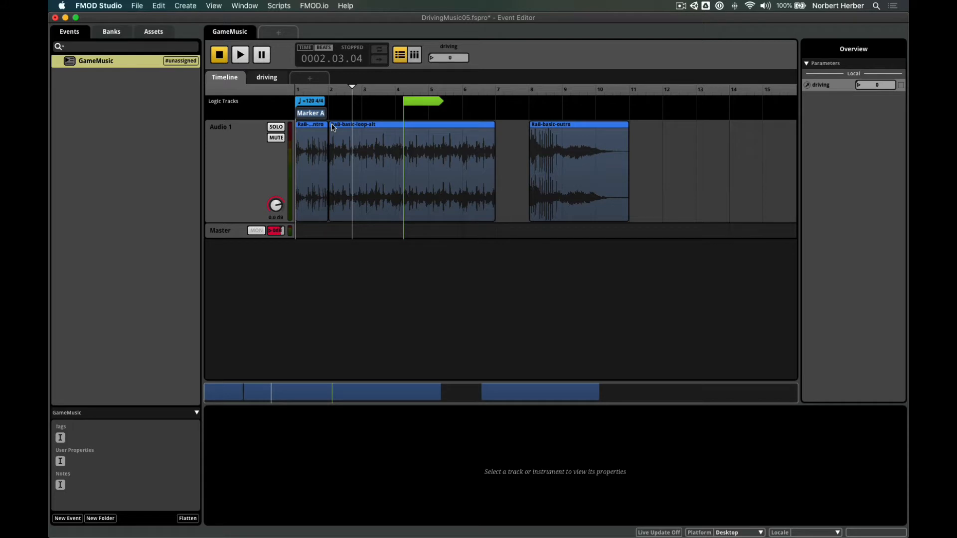
pyautogui.write('start')
pyautogui.press('Return')
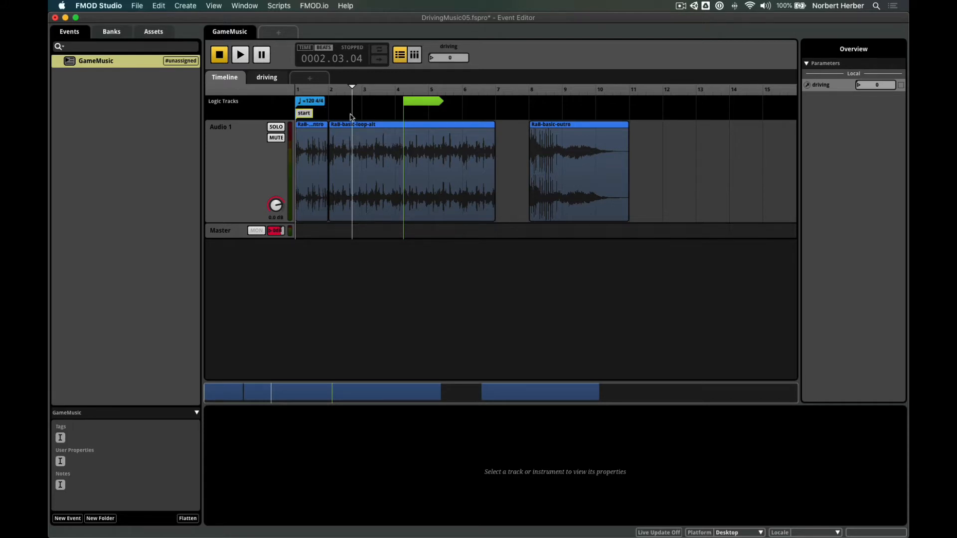
# Set the destination of the transition marker near bar 4 to the start marker.
pyautogui.click(424, 103)
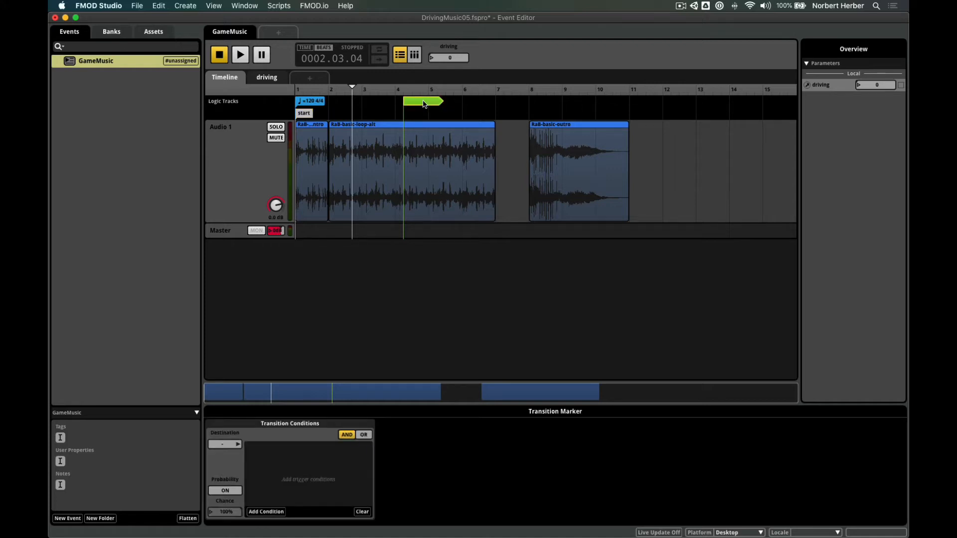
pyautogui.rightClick(424, 103)
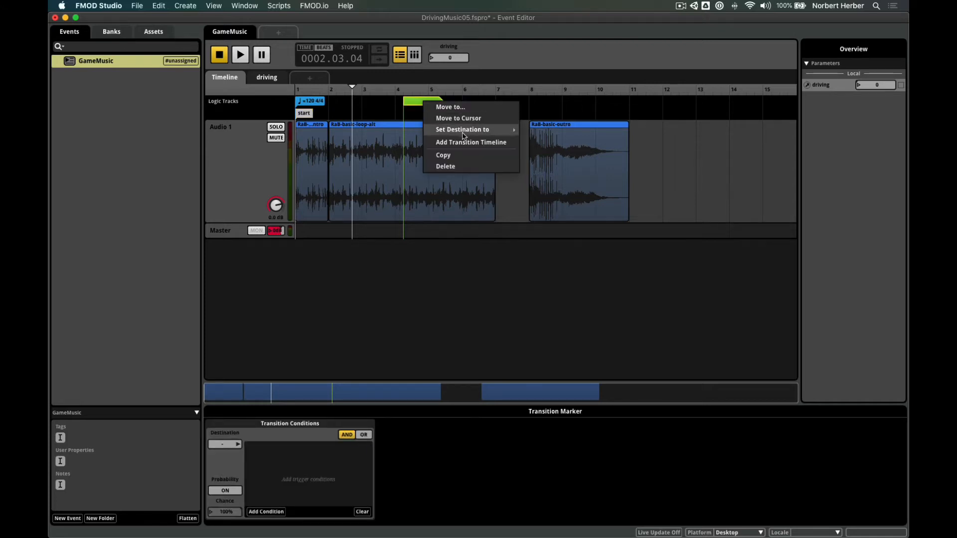
pyautogui.moveTo(489, 130)
pyautogui.moveTo(532, 133)
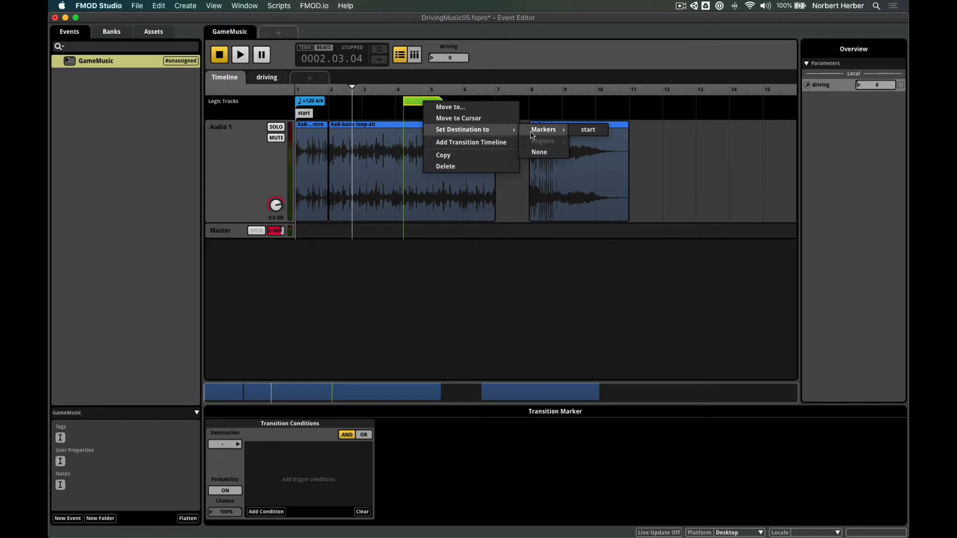
pyautogui.click(593, 131)
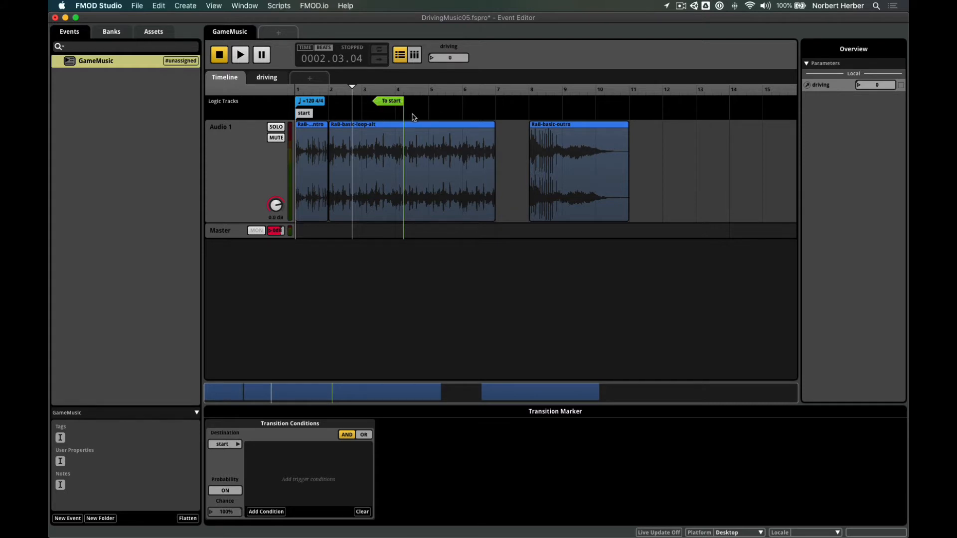
# Return the playback cursor to the beginning of the timeline and save the project.
pyautogui.click(384, 107)
pyautogui.click(379, 105)
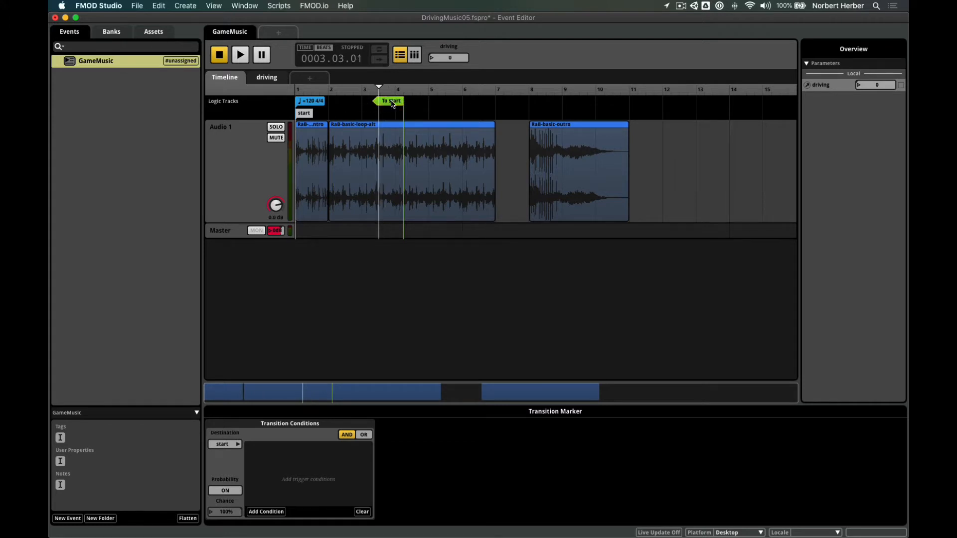
pyautogui.moveTo(379, 89); pyautogui.dragTo(277, 100)
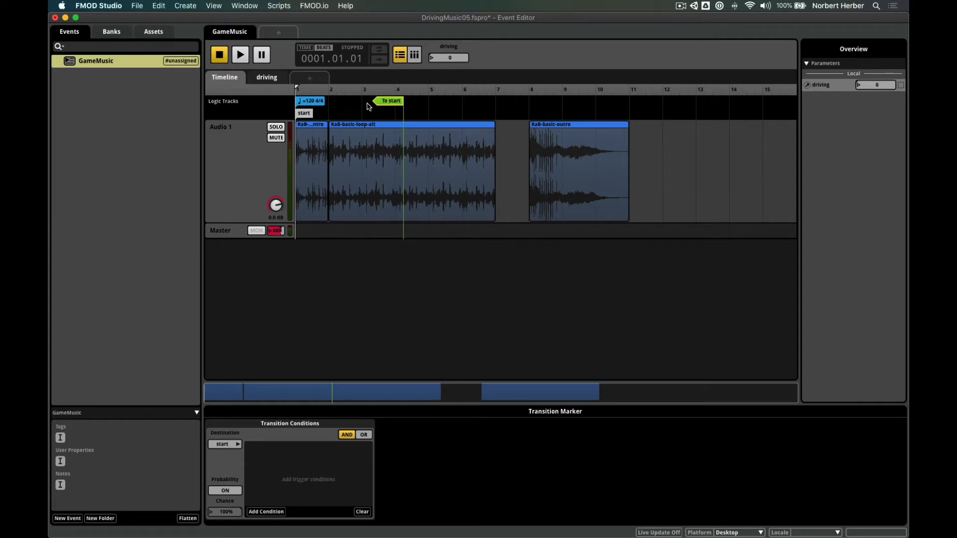
pyautogui.press('super+s')
pyautogui.click(383, 105)
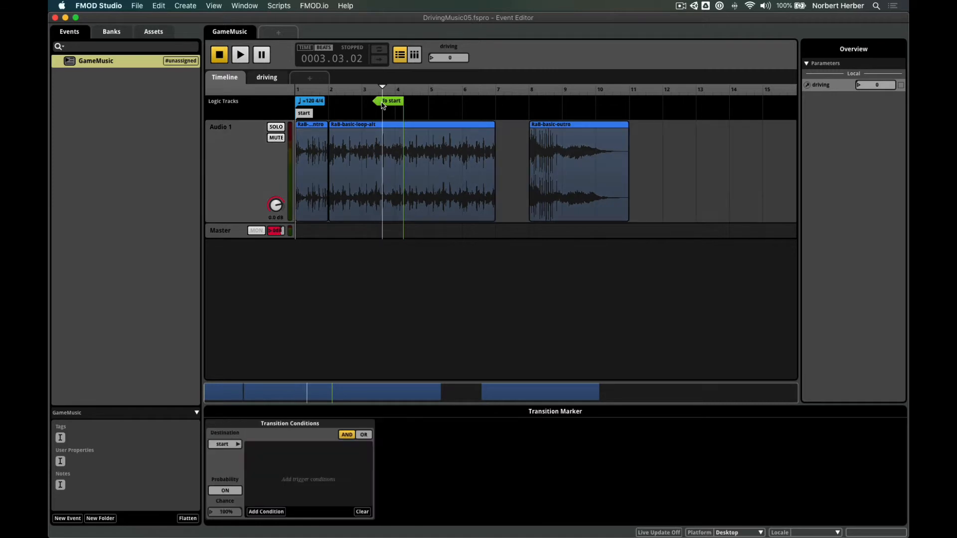
pyautogui.click(398, 105)
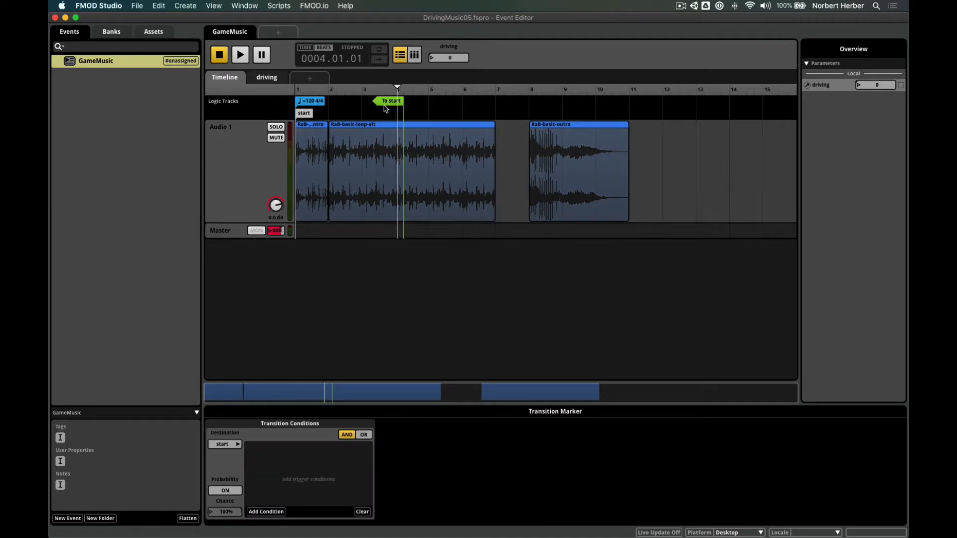
pyautogui.click(389, 102)
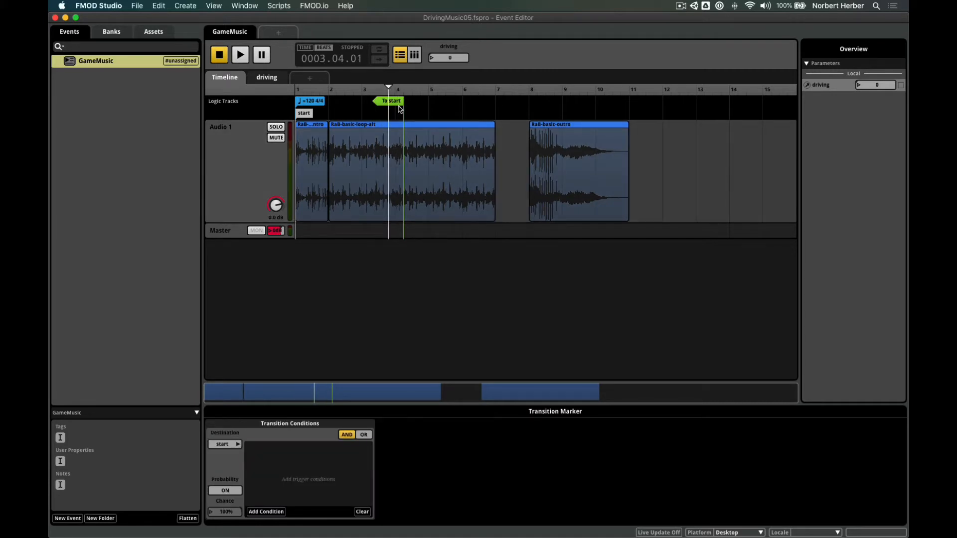
pyautogui.click(398, 103)
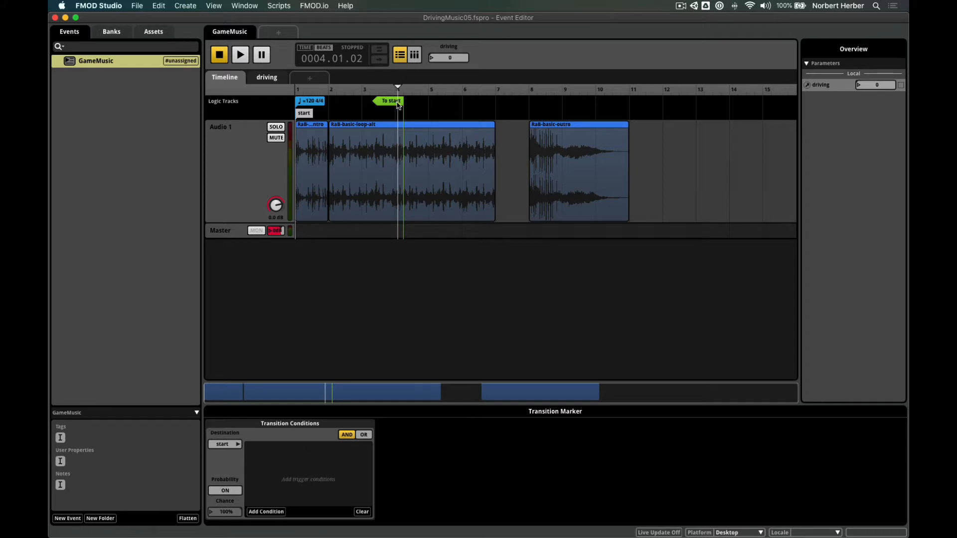
pyautogui.click(392, 104)
pyautogui.click(384, 110)
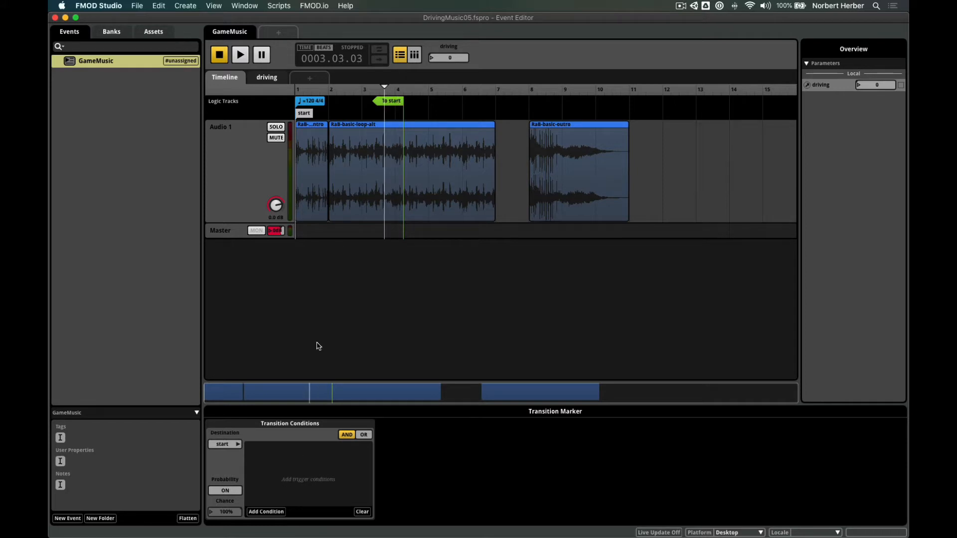
# Add a driving parameter condition to the To start transition and narrow its range to the lower half.
pyautogui.click(265, 511)
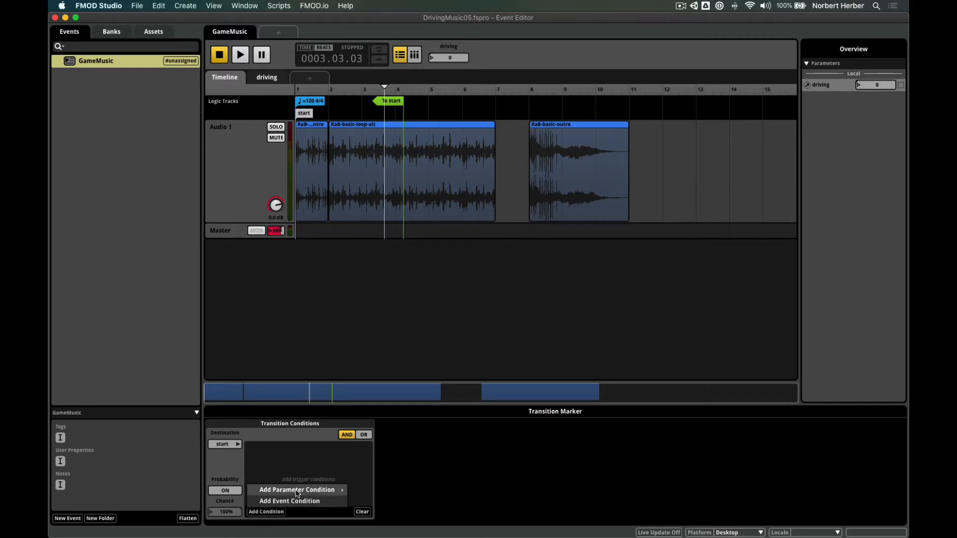
pyautogui.moveTo(297, 494)
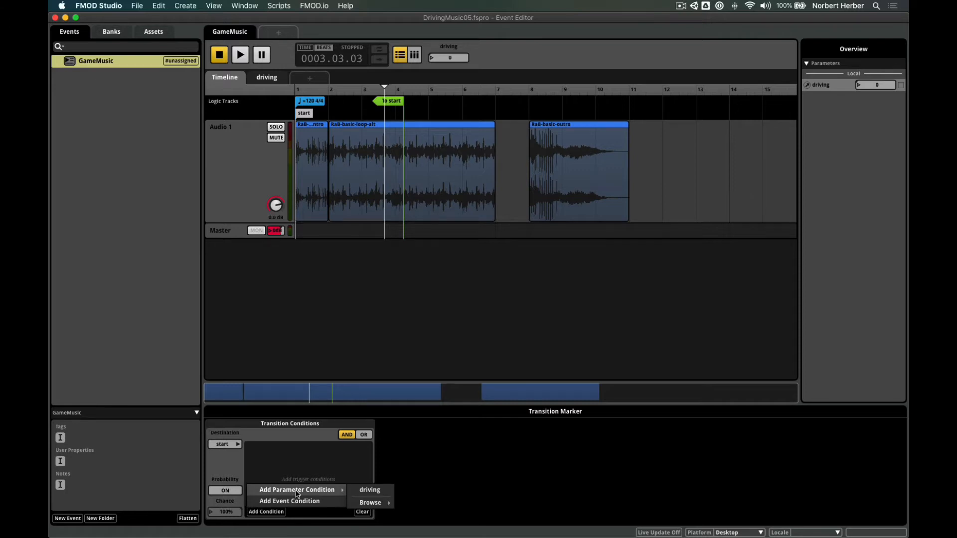
pyautogui.click(370, 490)
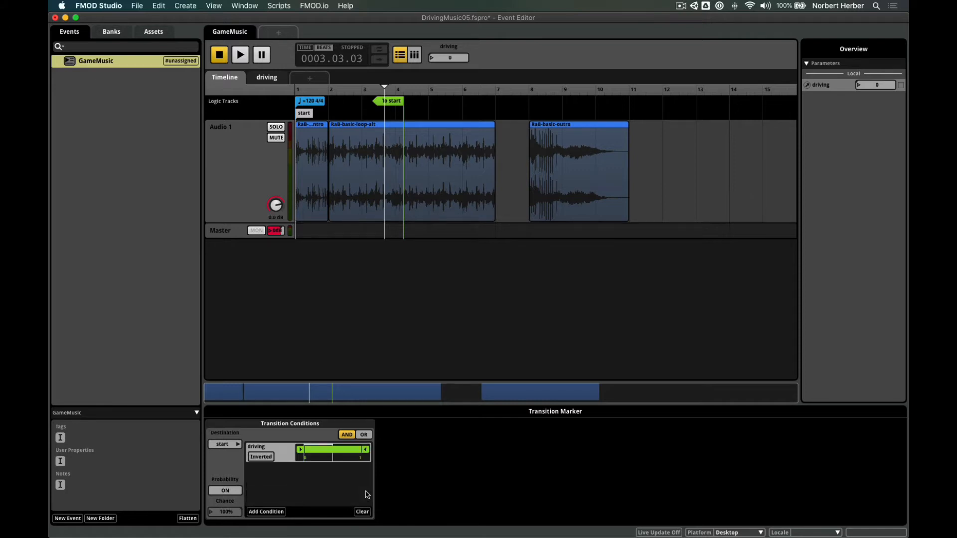
pyautogui.moveTo(365, 449); pyautogui.dragTo(337, 450)
# Delete the To start transition marker near bar 4 from the logic track.
pyautogui.moveTo(374, 102); pyautogui.dragTo(355, 108)
pyautogui.click(391, 105)
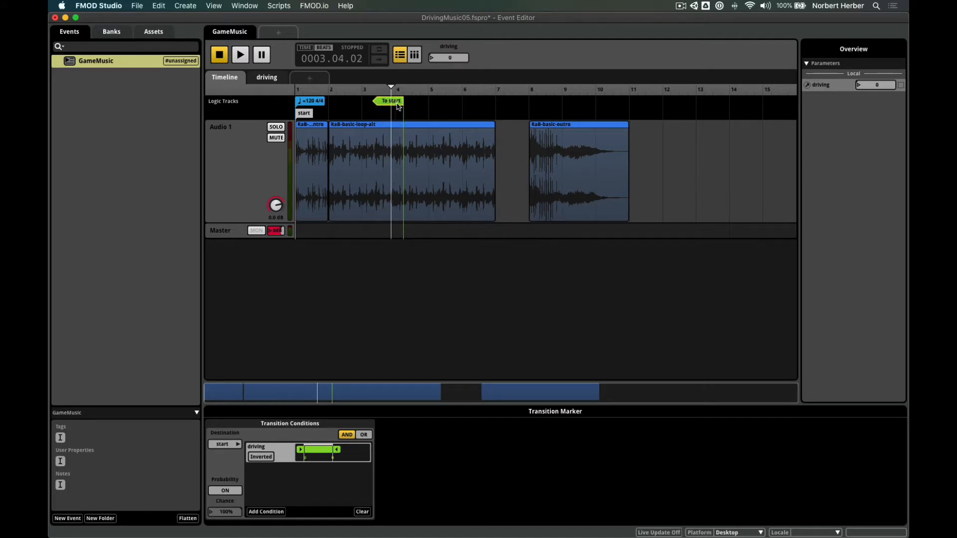
pyautogui.click(409, 108)
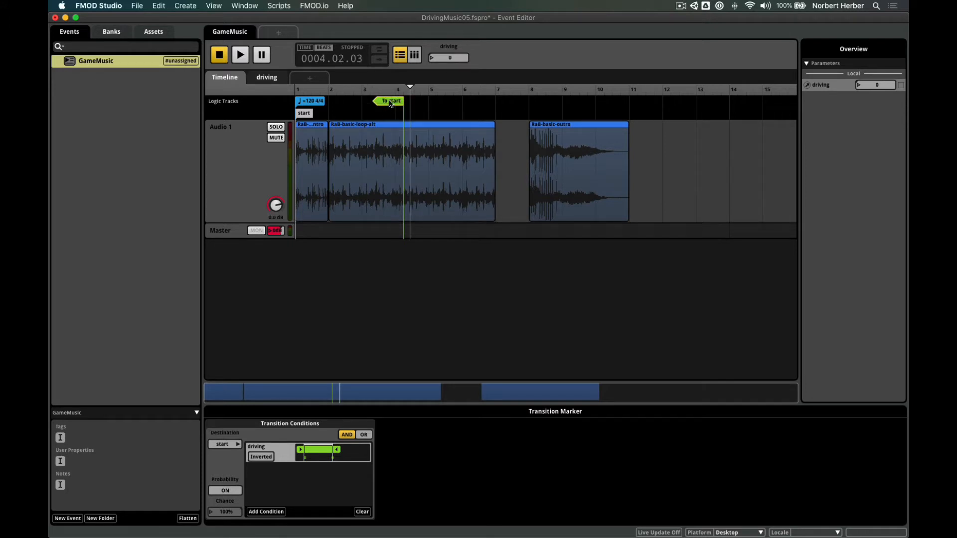
pyautogui.click(390, 104)
pyautogui.click(388, 104)
pyautogui.rightClick(395, 101)
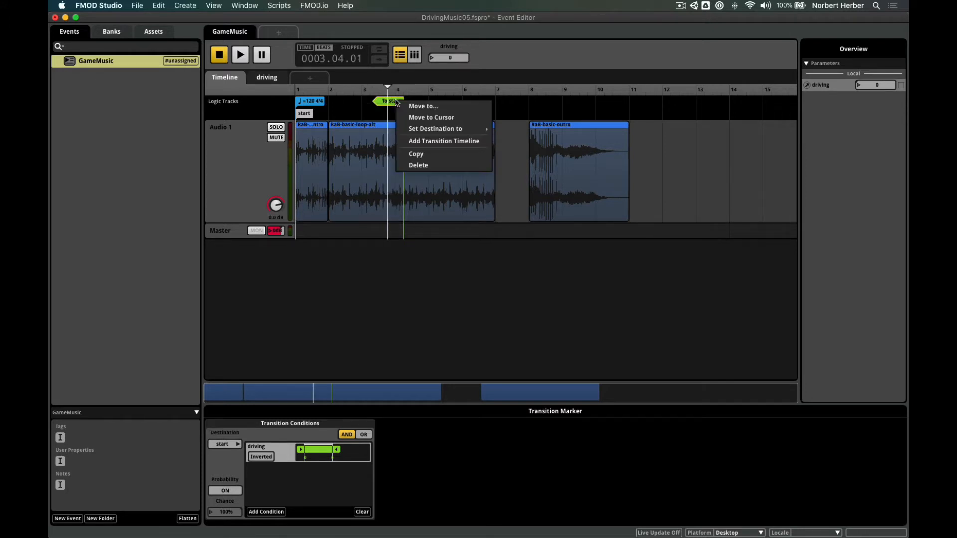
pyautogui.click(417, 165)
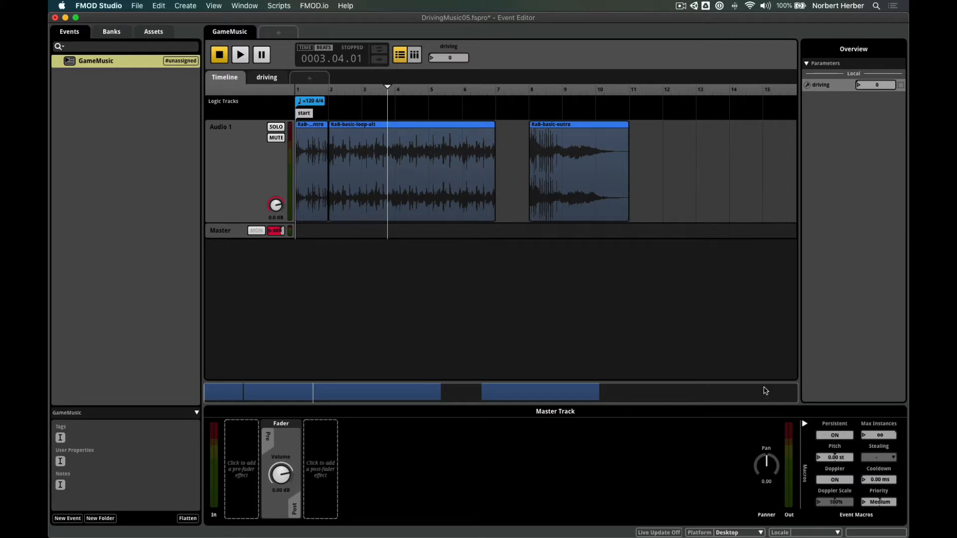
# Add a transition to the start marker on the logic track at bar 2, where the intro ends.
pyautogui.moveTo(796, 389); pyautogui.dragTo(379, 394)
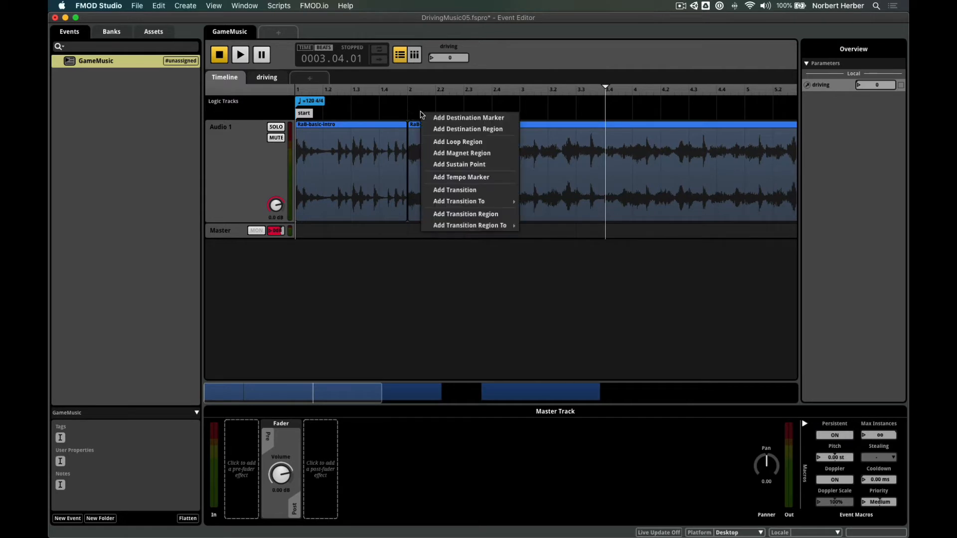
pyautogui.rightClick(420, 111)
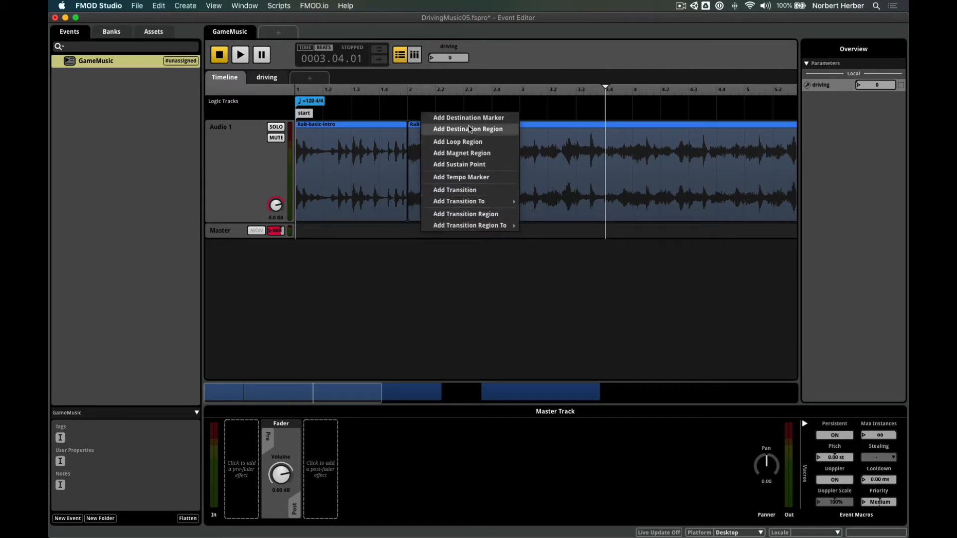
pyautogui.moveTo(475, 203)
pyautogui.moveTo(529, 204)
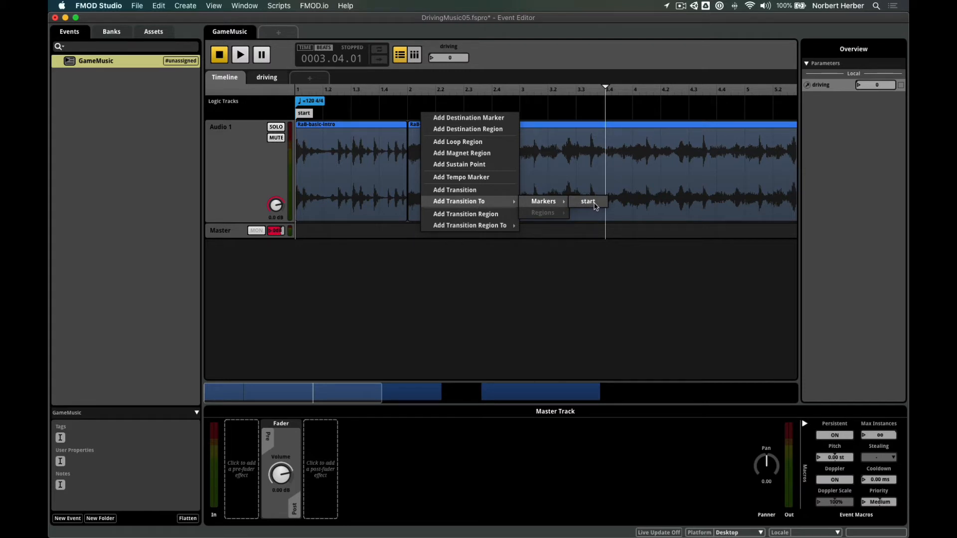
pyautogui.click(588, 202)
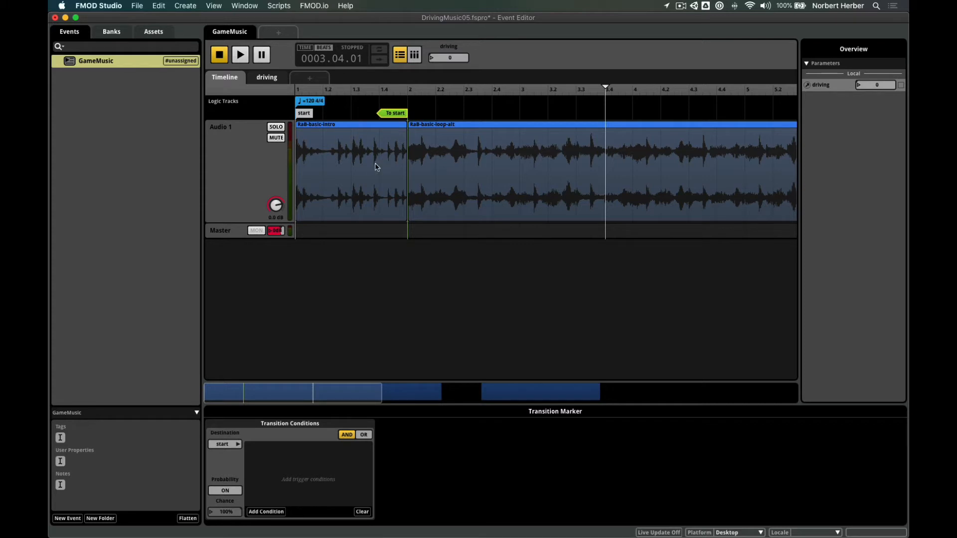
# Add a driving parameter condition to the To start transition and limit its range to the lower half.
pyautogui.click(278, 513)
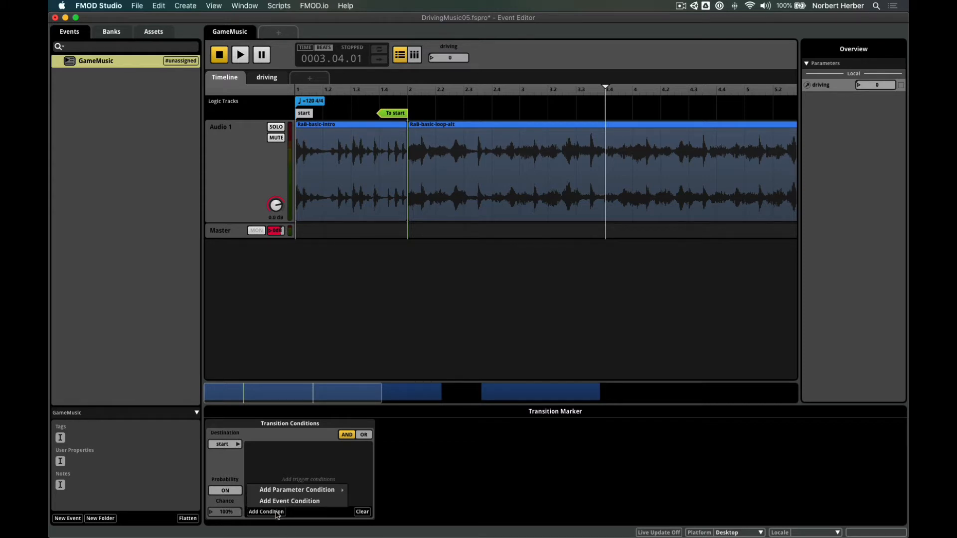
pyautogui.moveTo(298, 490)
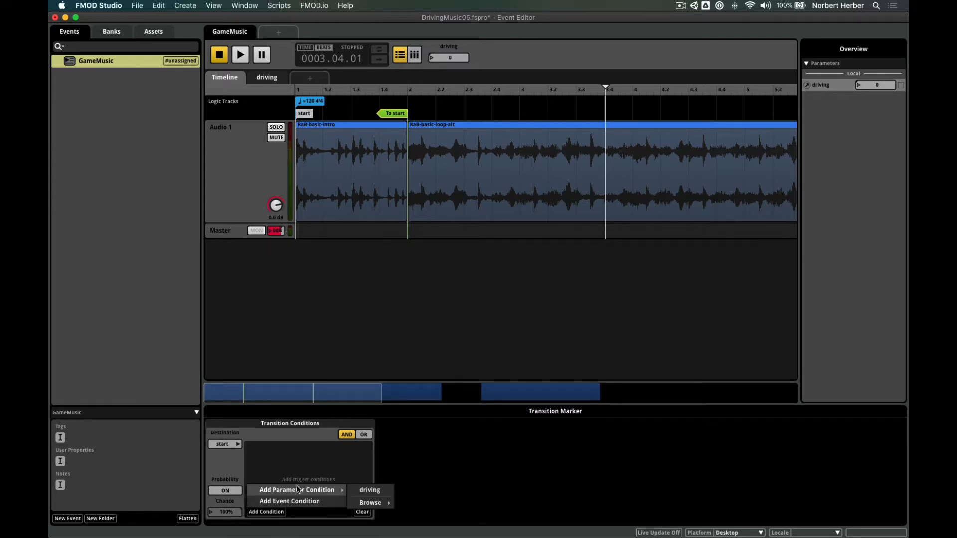
pyautogui.click(371, 490)
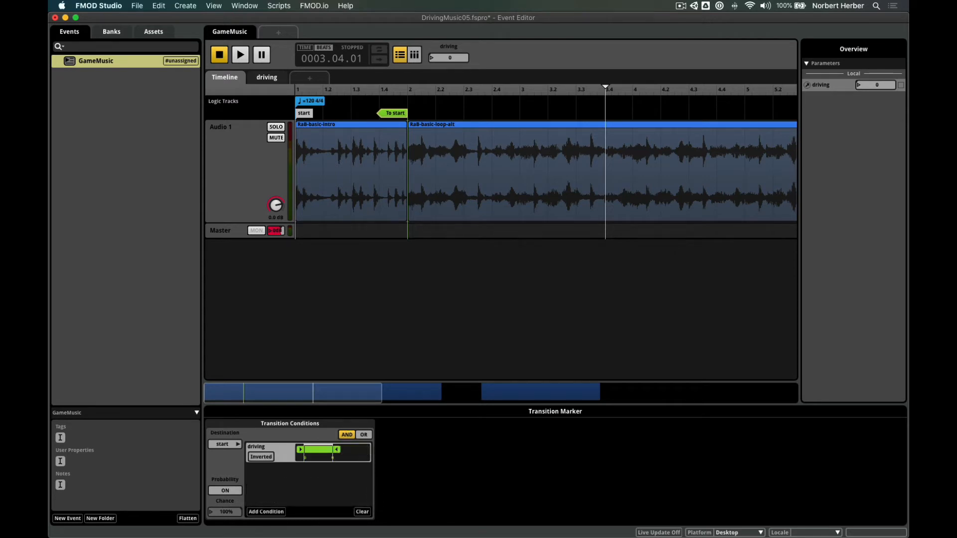
# Audition the event from the start of the timeline, setting driving to 1 during playback, and stop it.
pyautogui.moveTo(607, 90); pyautogui.dragTo(279, 109)
pyautogui.click(239, 56)
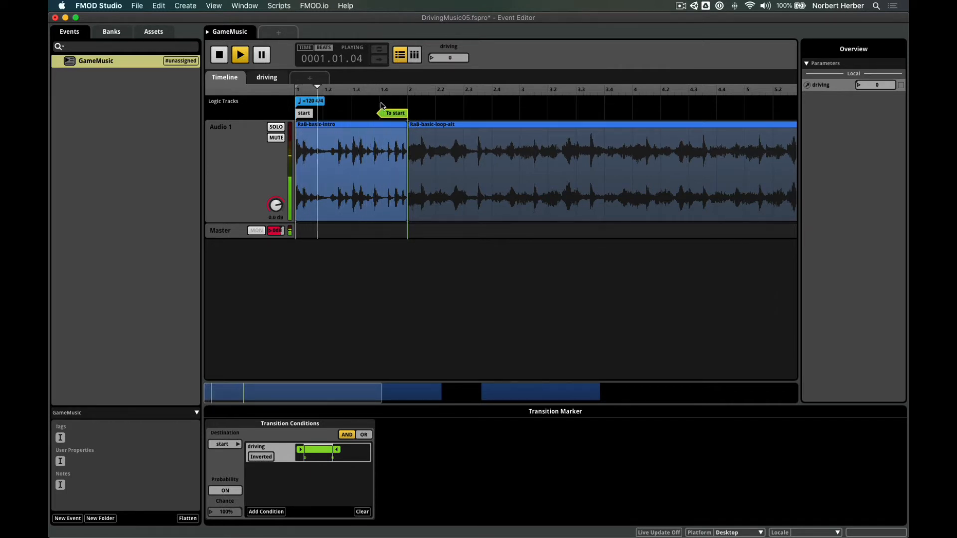
pyautogui.click(433, 57)
pyautogui.write('1')
pyautogui.press('Return')
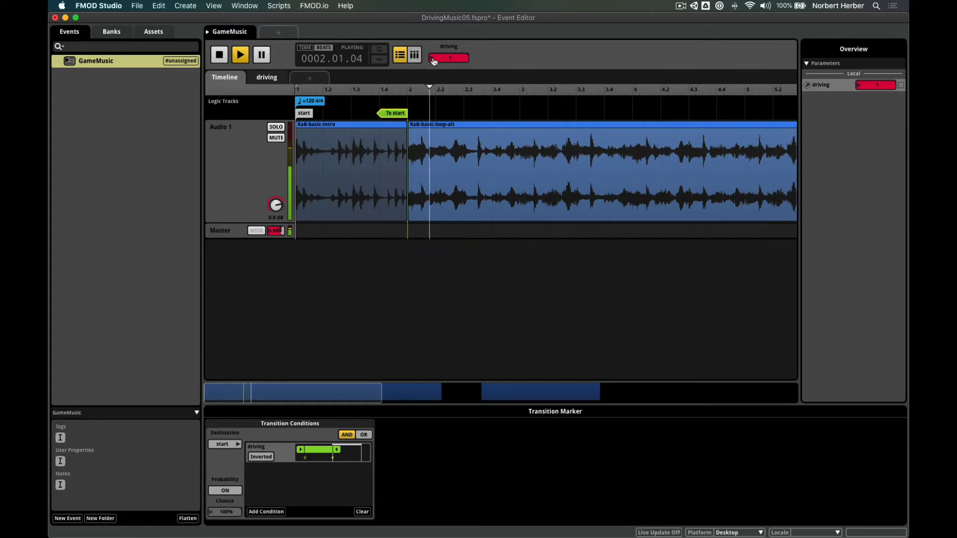
pyautogui.click(220, 54)
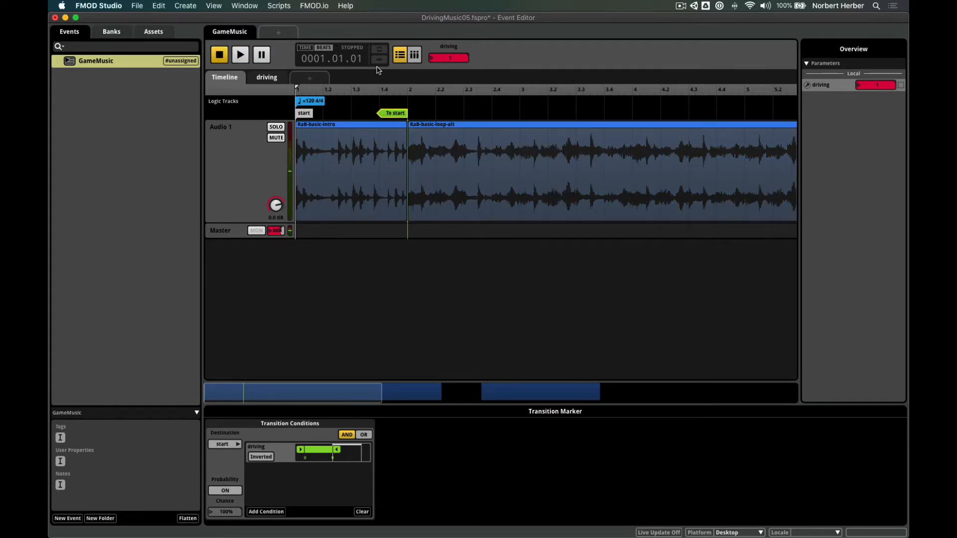
# Reset the driving parameter to 0.
pyautogui.doubleClick(432, 57)
pyautogui.write('0')
pyautogui.press('Return')
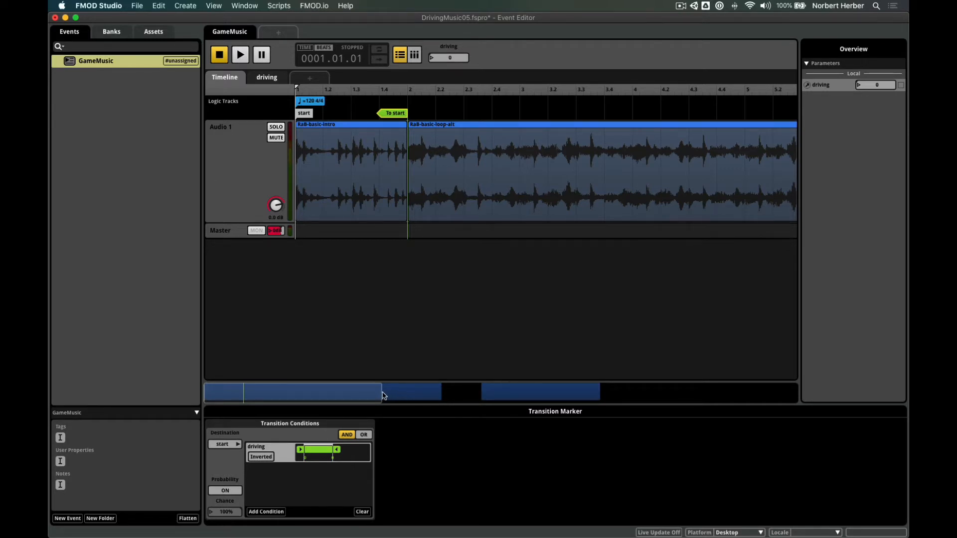
# Create a new loop region spanning the RaB-basic-loop-alt instrument.
pyautogui.moveTo(382, 394); pyautogui.dragTo(664, 398)
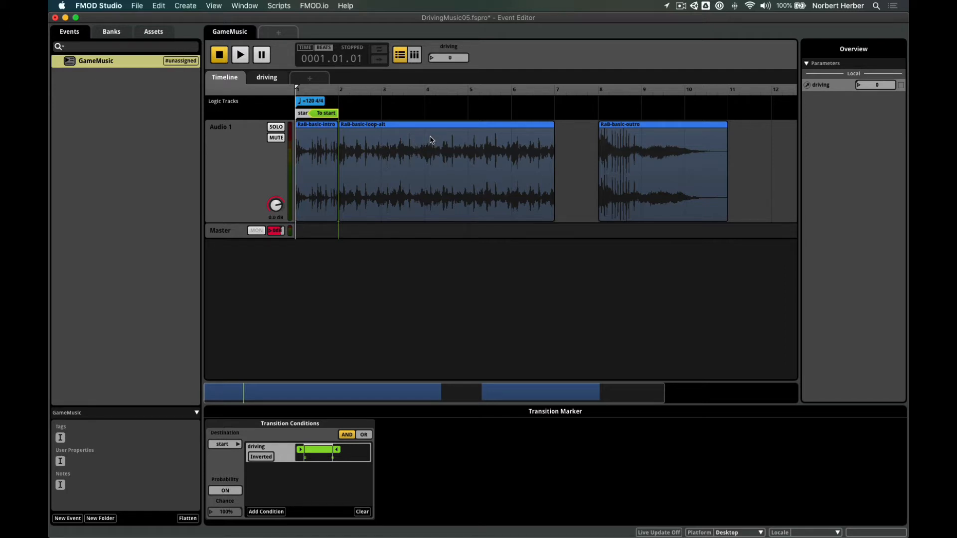
pyautogui.click(391, 127)
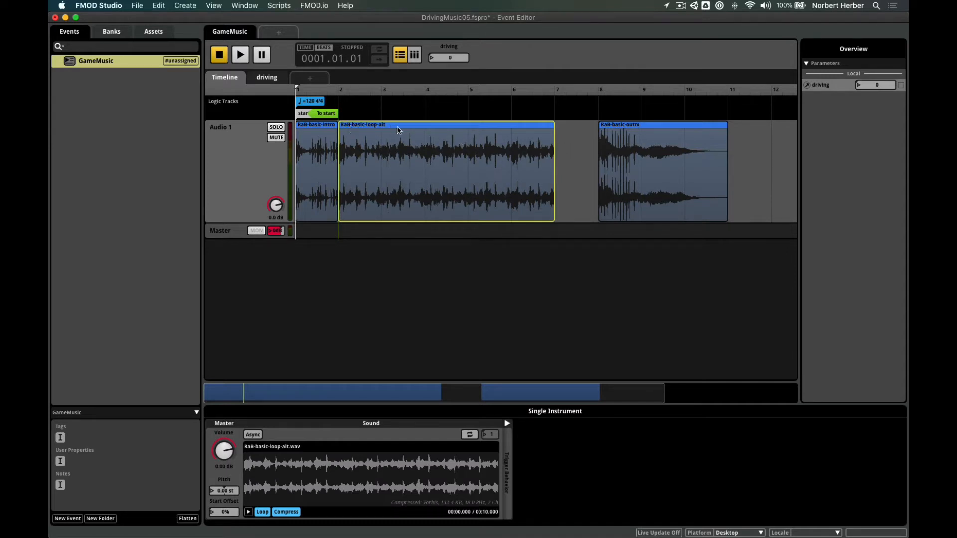
pyautogui.rightClick(405, 126)
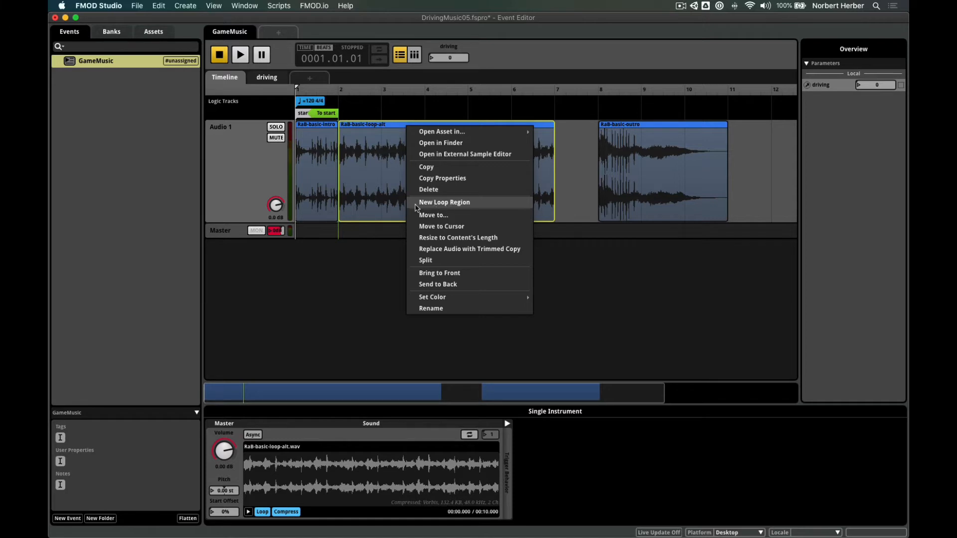
pyautogui.click(433, 203)
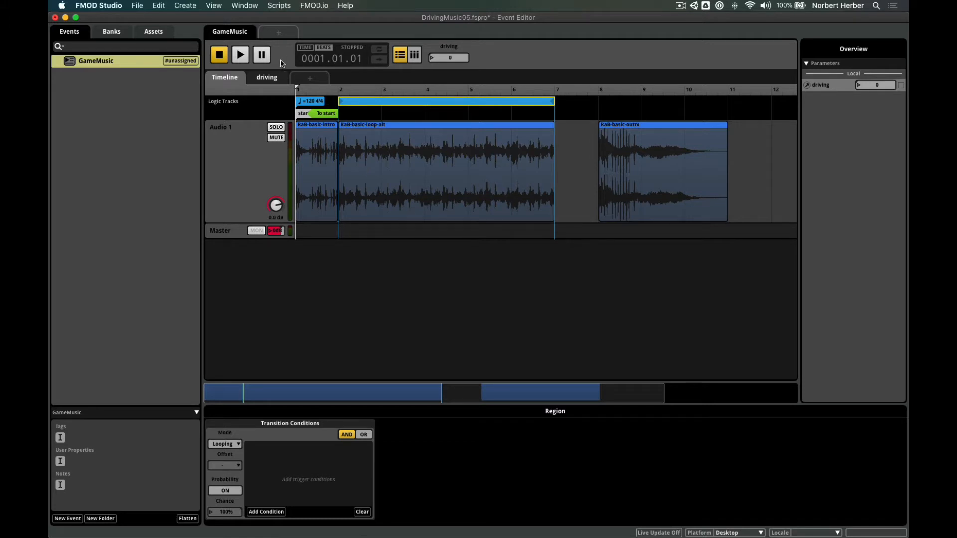
# Audition the intro and the loop region, setting driving to 1 during playback, and stop the event.
pyautogui.click(240, 55)
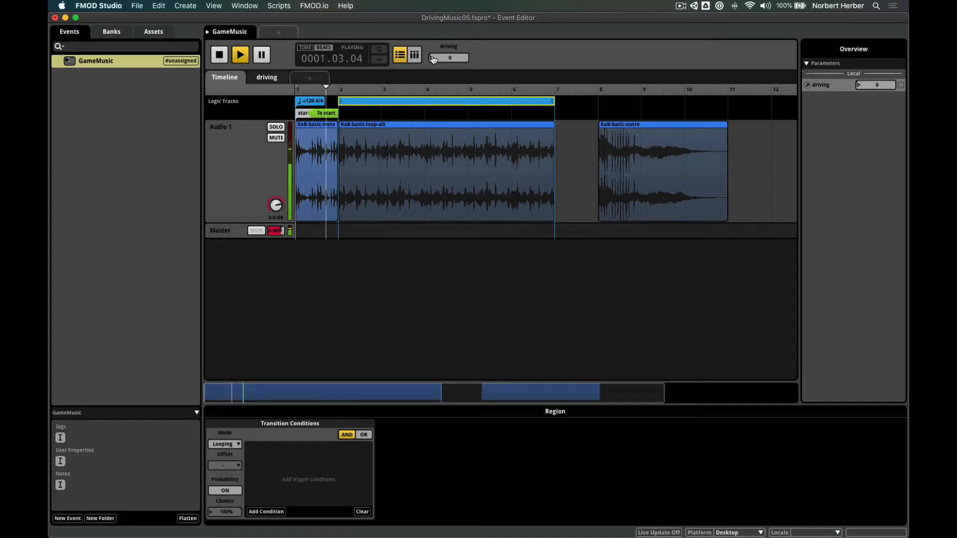
pyautogui.doubleClick(431, 59)
pyautogui.write('1')
pyautogui.press('Return')
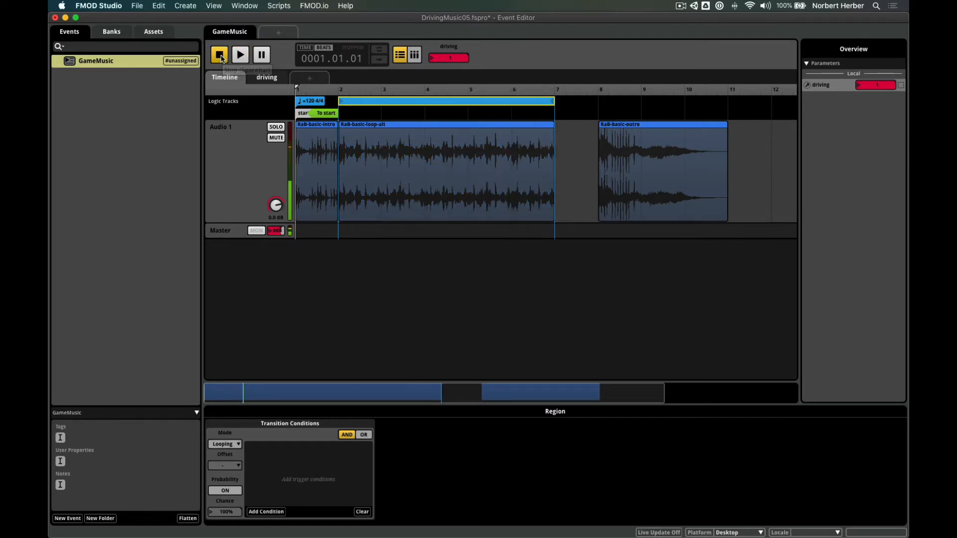
pyautogui.click(220, 56)
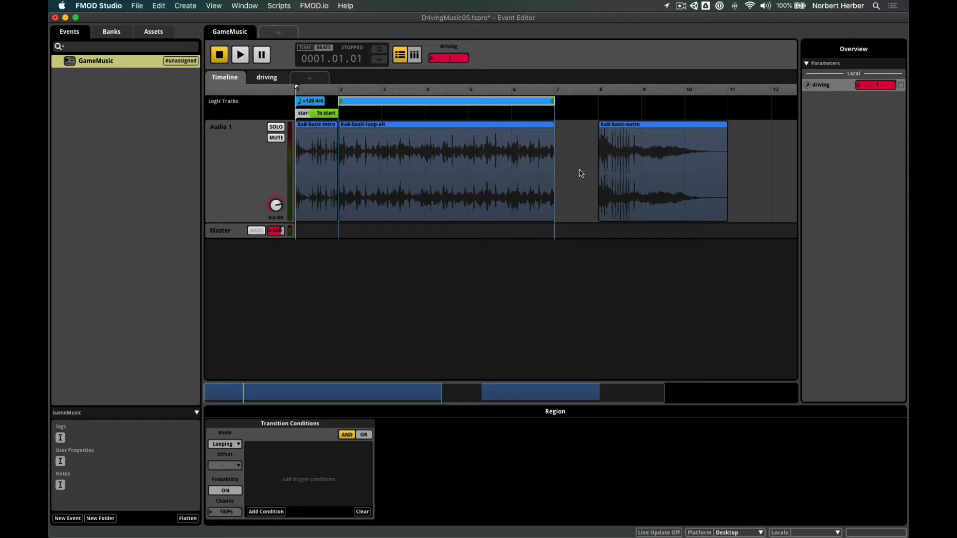
# Add a transition region below the loop region and stretch it over the whole loop from bar 2 to bar 7.
pyautogui.rightClick(364, 118)
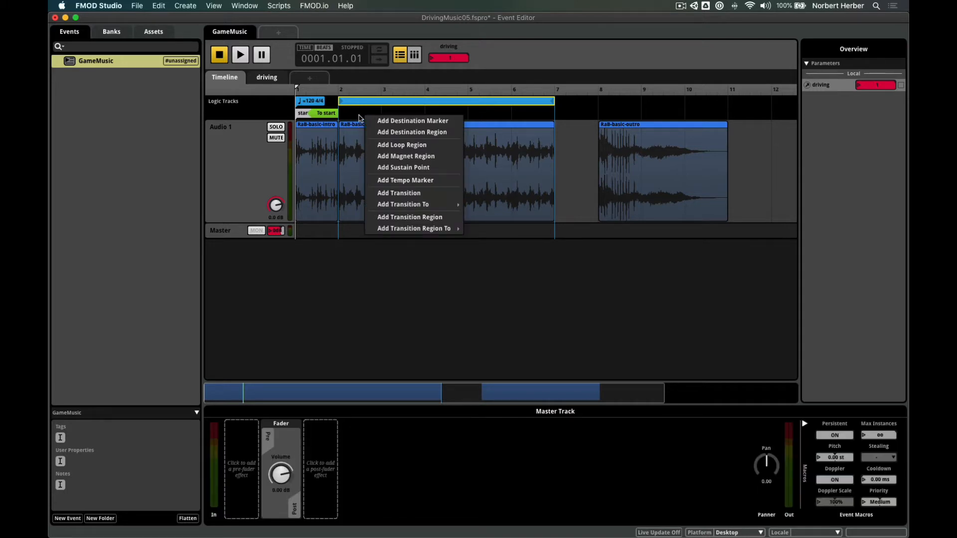
pyautogui.click(397, 217)
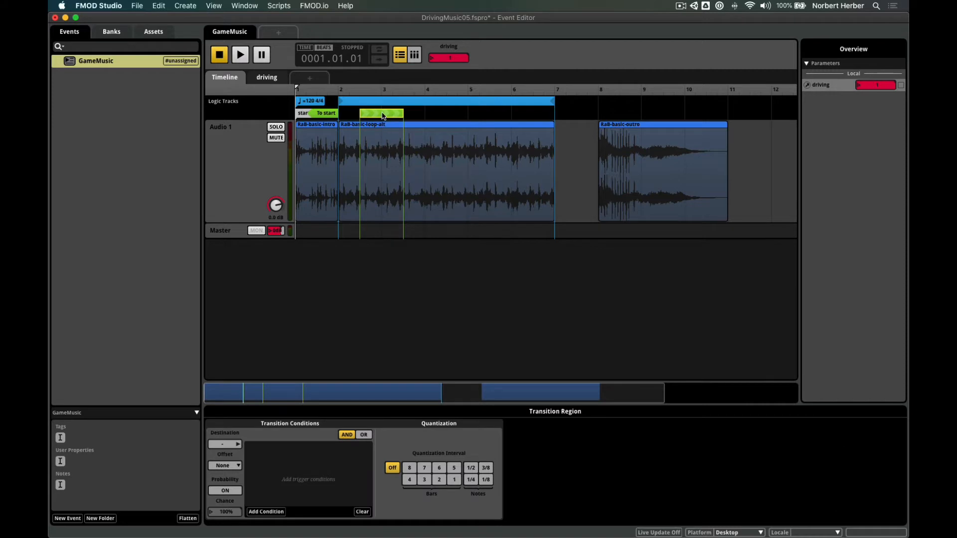
pyautogui.moveTo(383, 116); pyautogui.dragTo(554, 116)
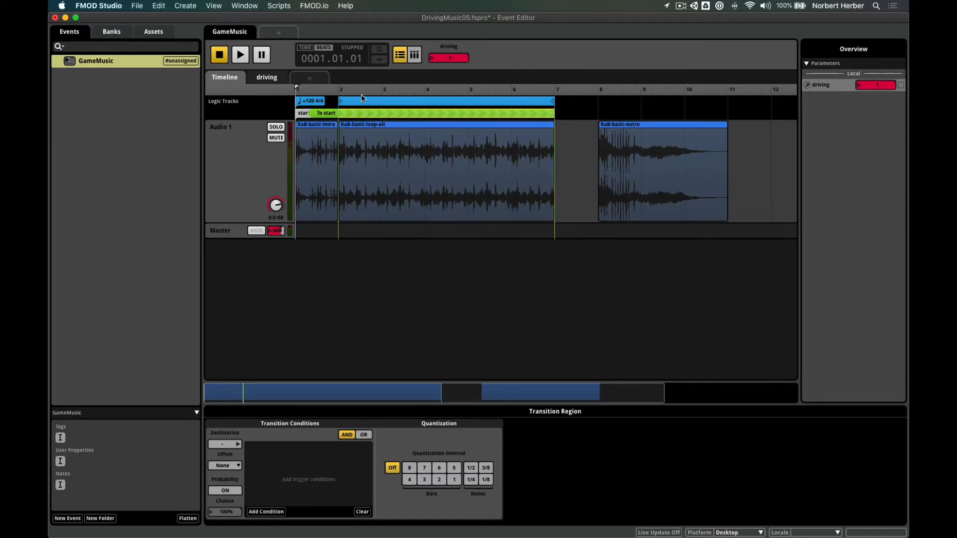
# Move the playback cursor into the loop section at 3.03.03.
pyautogui.click(310, 89)
pyautogui.click(333, 90)
pyautogui.click(411, 90)
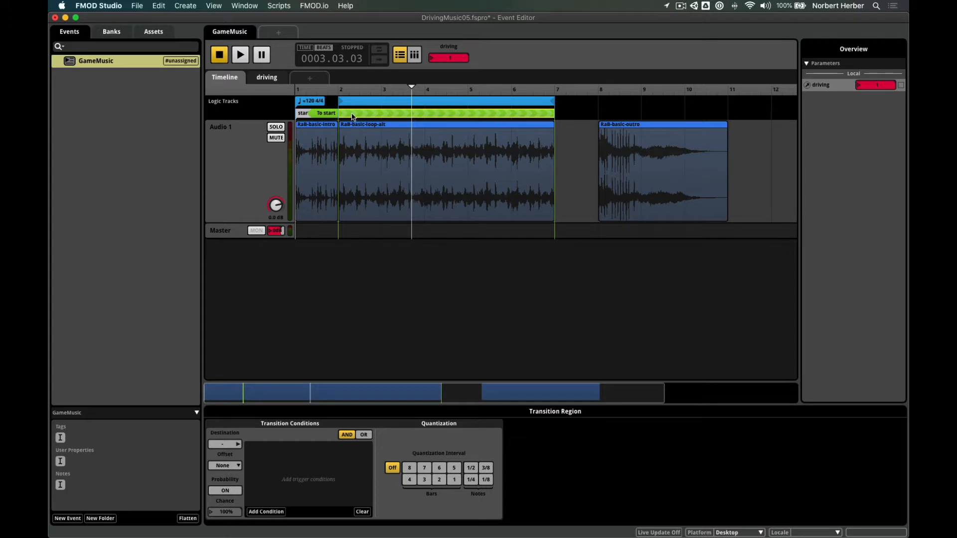
# Begin a new parameter for the transition region's condition and set its type to User: Discrete.
pyautogui.click(275, 513)
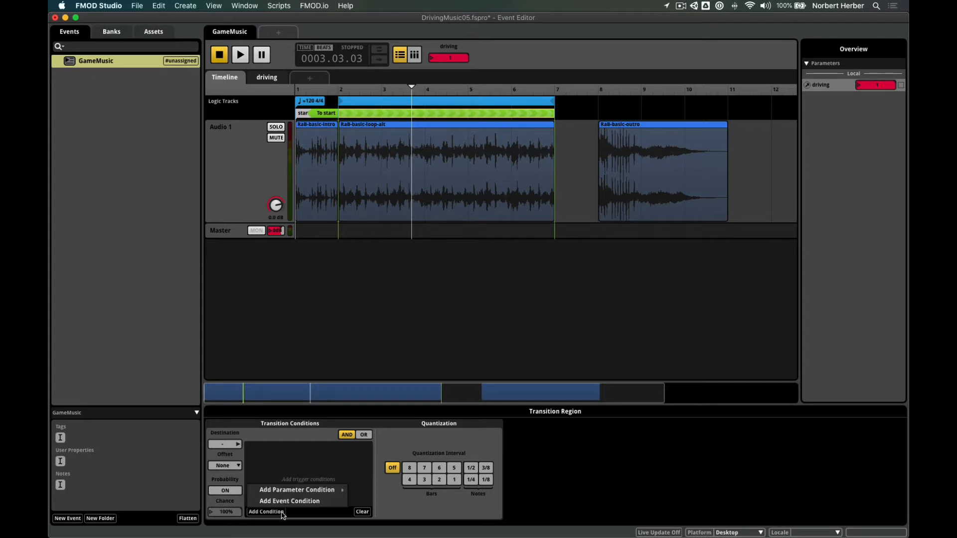
pyautogui.moveTo(282, 494)
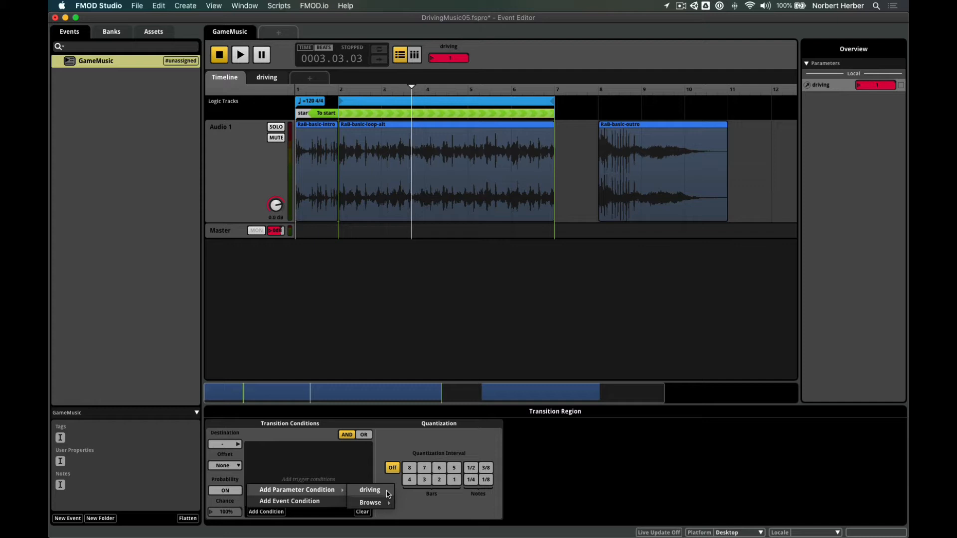
pyautogui.moveTo(388, 503)
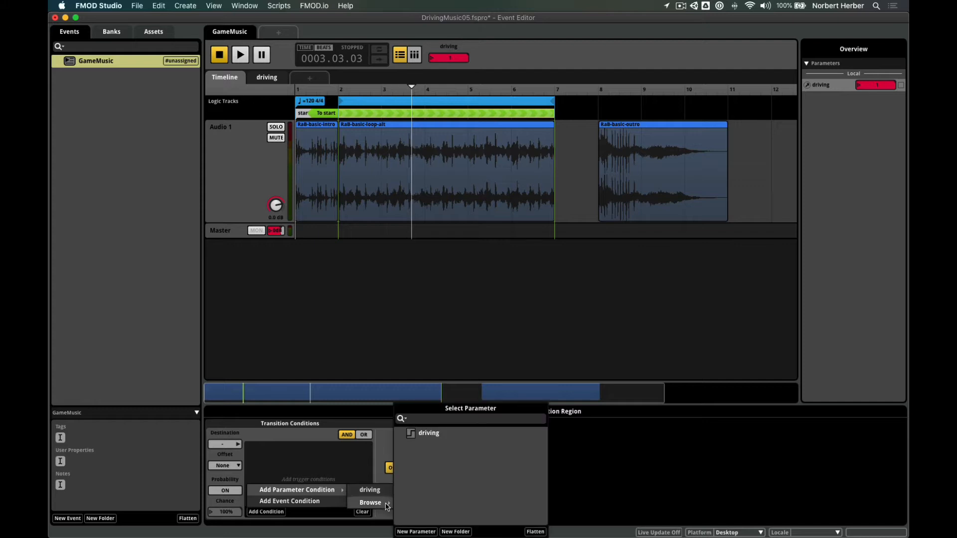
pyautogui.click(416, 531)
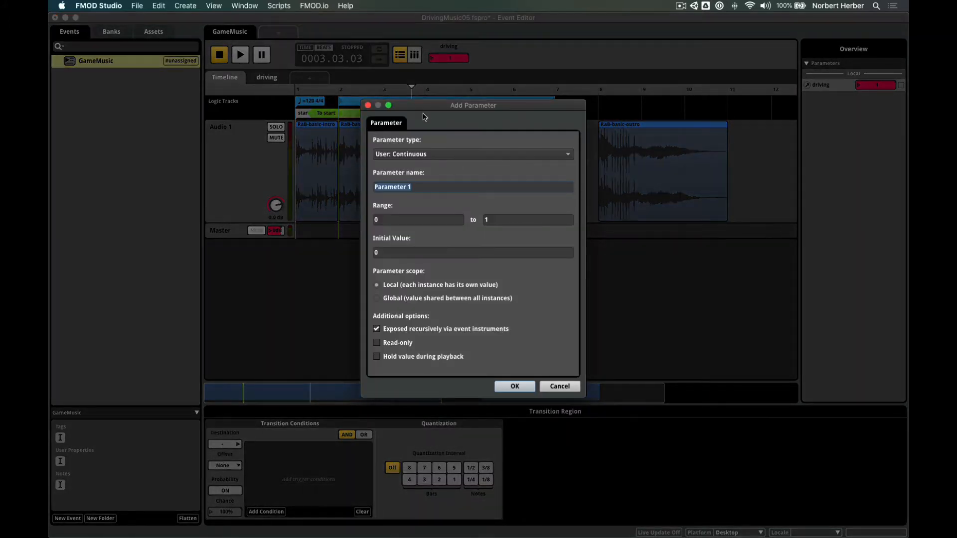
pyautogui.click(392, 157)
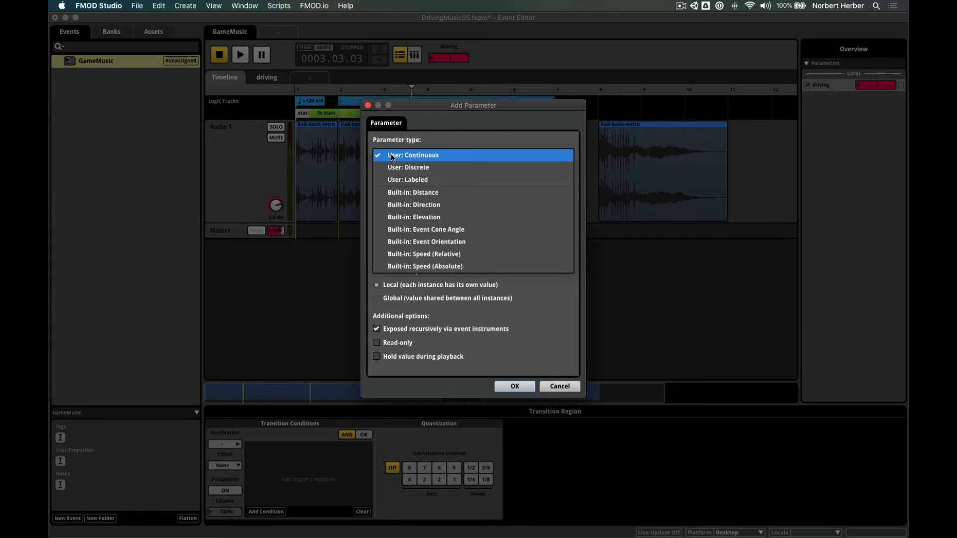
pyautogui.click(402, 166)
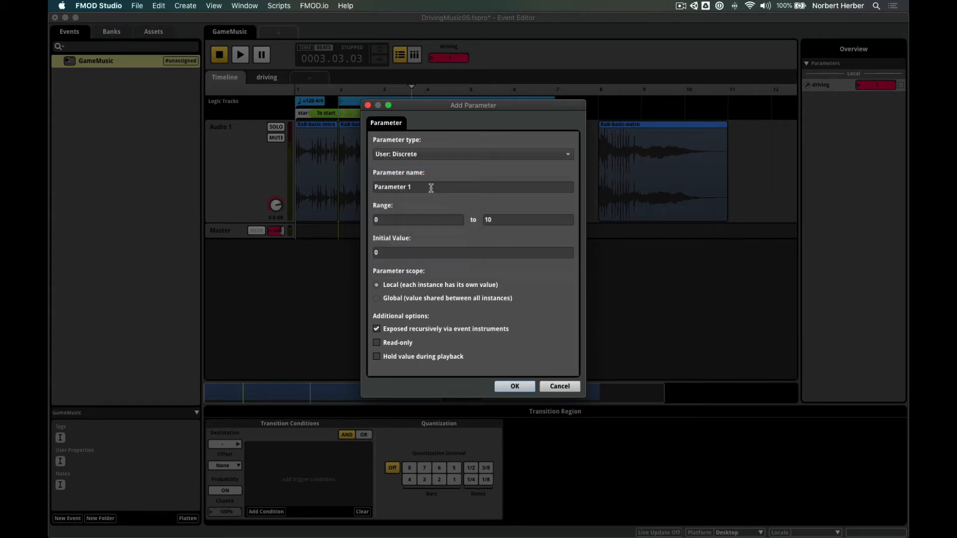
# Name the new parameter obstacles and create it as the transition region's condition.
pyautogui.moveTo(427, 187); pyautogui.dragTo(358, 190)
pyautogui.write('O')
pyautogui.press('BackSpace')
pyautogui.press('BackSpace')
pyautogui.press('BackSpace')
pyautogui.press('BackSpace')
pyautogui.press('BackSpace')
pyautogui.press('BackSpace')
pyautogui.press('BackSpace')
pyautogui.press('BackSpace')
pyautogui.press('BackSpace')
pyautogui.press('BackSpace')
pyautogui.press('BackSpace')
pyautogui.press('BackSpace')
pyautogui.click(514, 386)
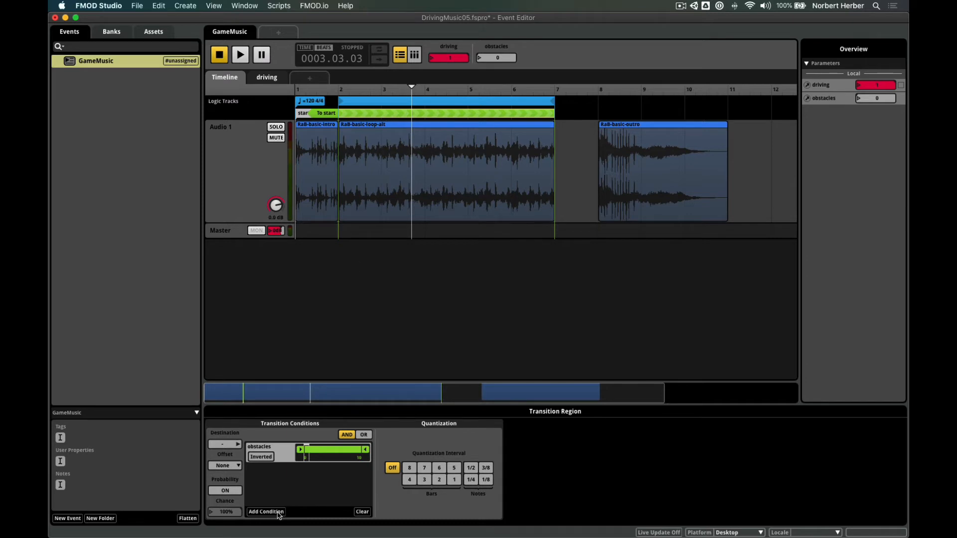
# Edit the obstacles parameter's range to 0 to 1, applying it without scaling the contents, and select the RaB-basic-loop-alt instrument.
pyautogui.click(827, 98)
pyautogui.rightClick(829, 102)
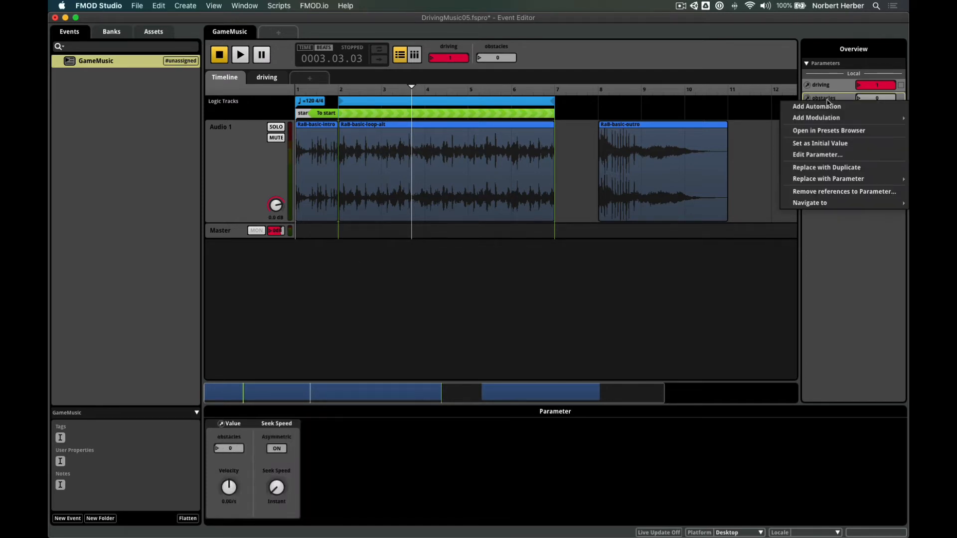
pyautogui.click(817, 154)
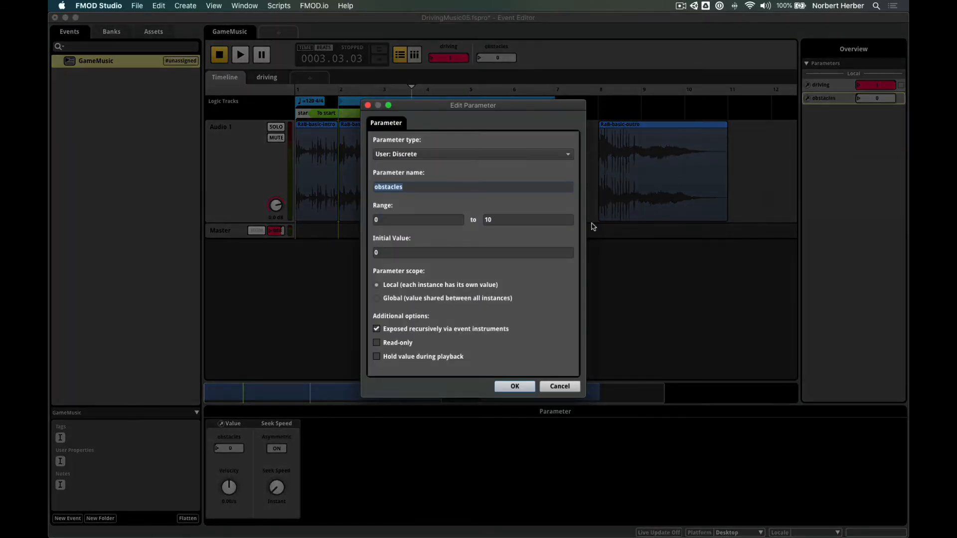
pyautogui.click(508, 224)
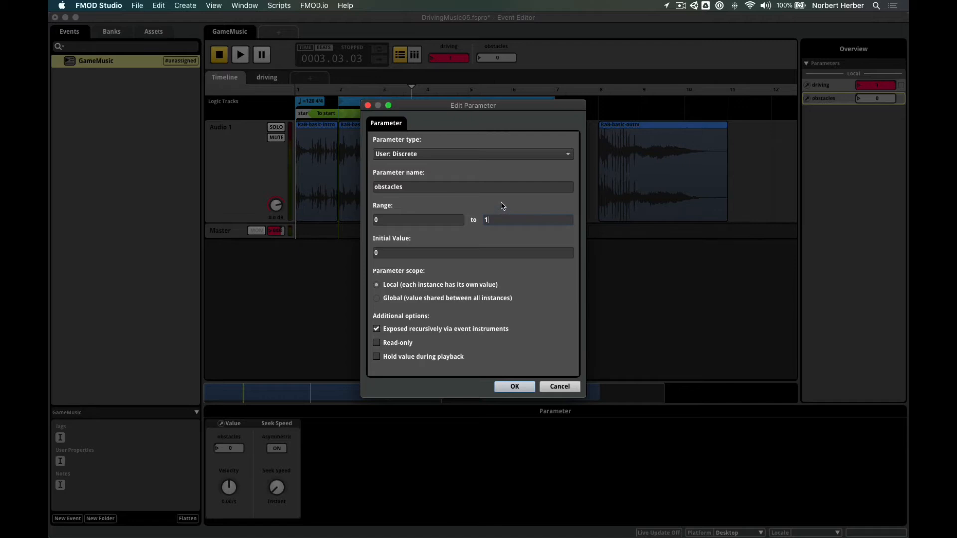
pyautogui.click(477, 202)
pyautogui.doubleClick(501, 220)
pyautogui.doubleClick(421, 220)
pyautogui.click(513, 387)
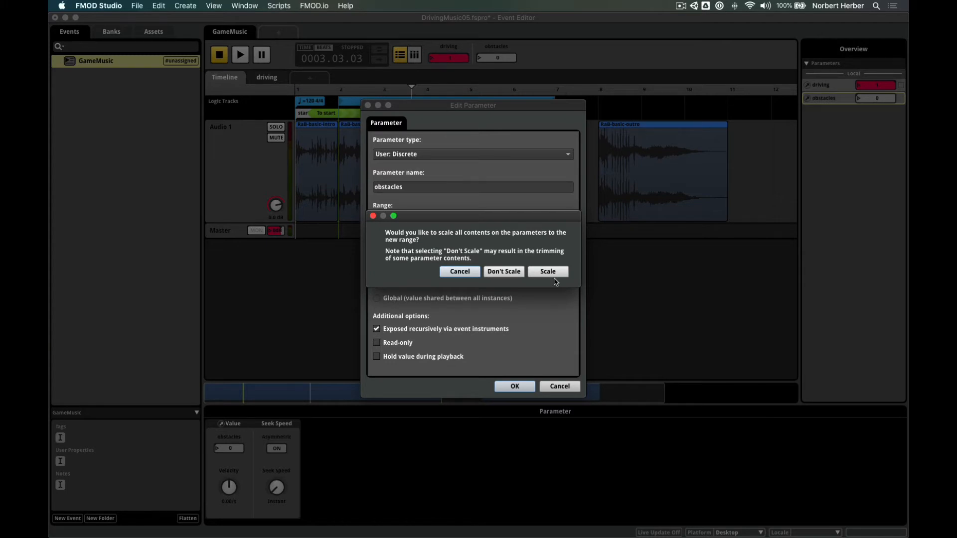
pyautogui.click(503, 272)
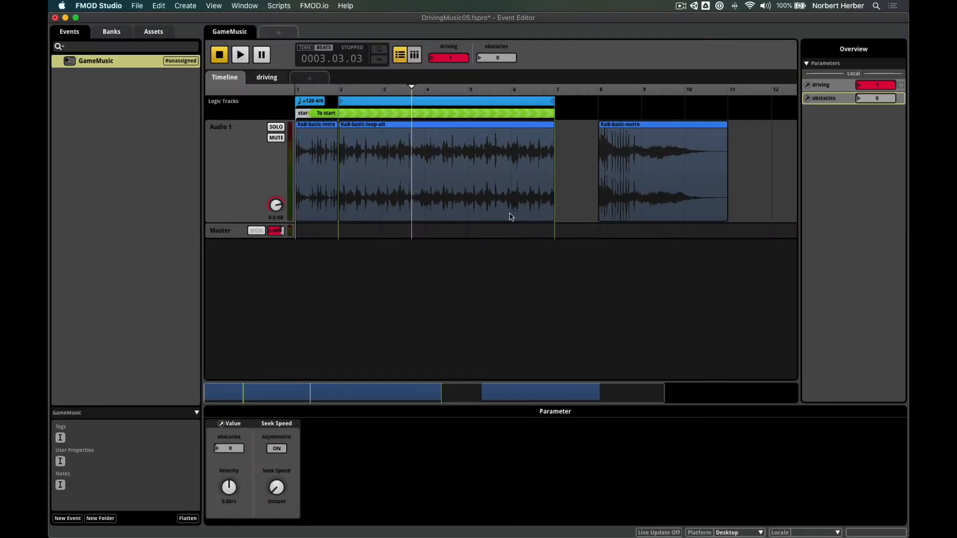
pyautogui.click(434, 150)
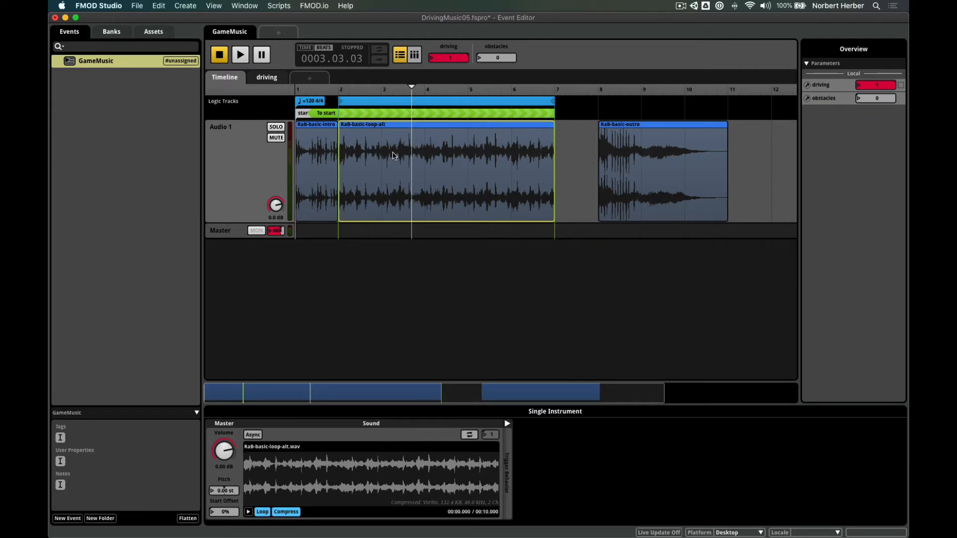
# Restrict the loop section's transition region condition so it covers only the obstacles value 1.
pyautogui.click(265, 79)
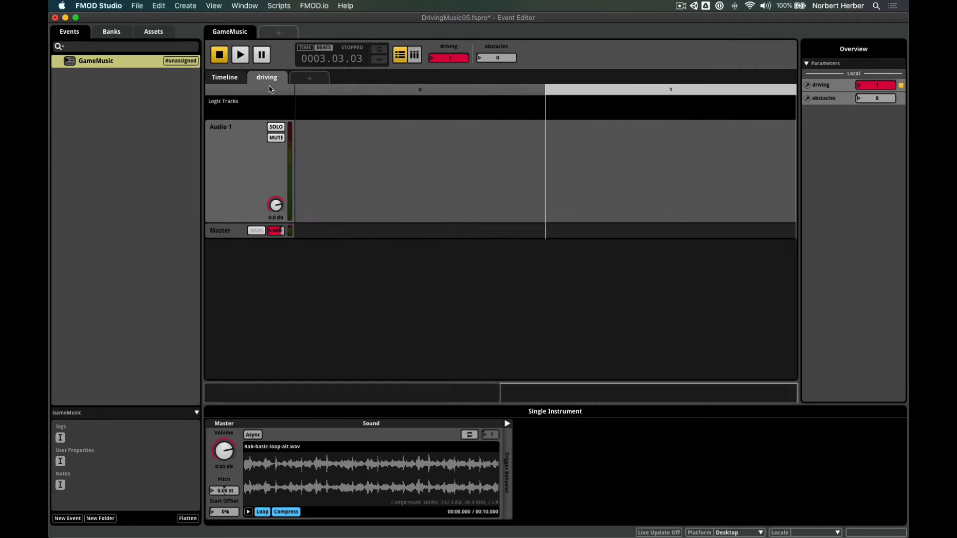
pyautogui.click(220, 77)
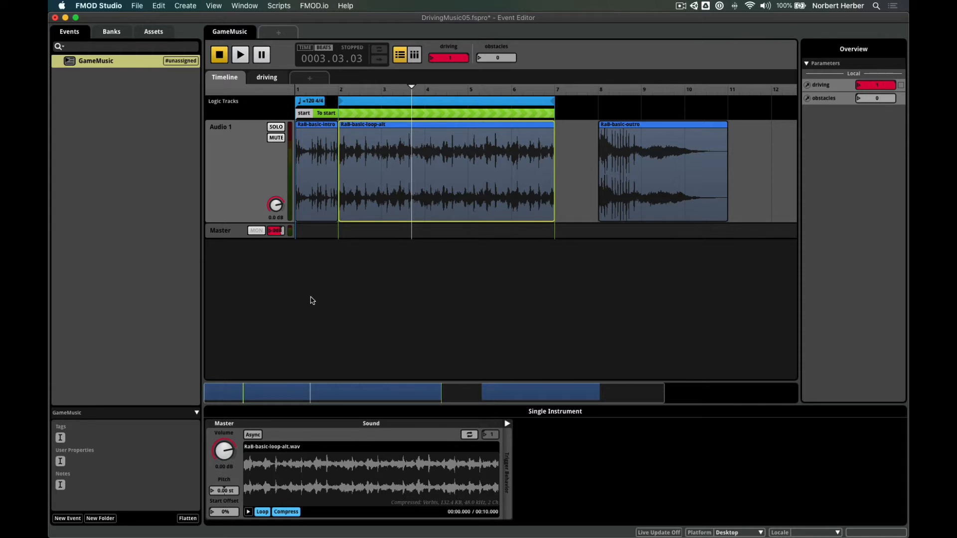
pyautogui.click(433, 115)
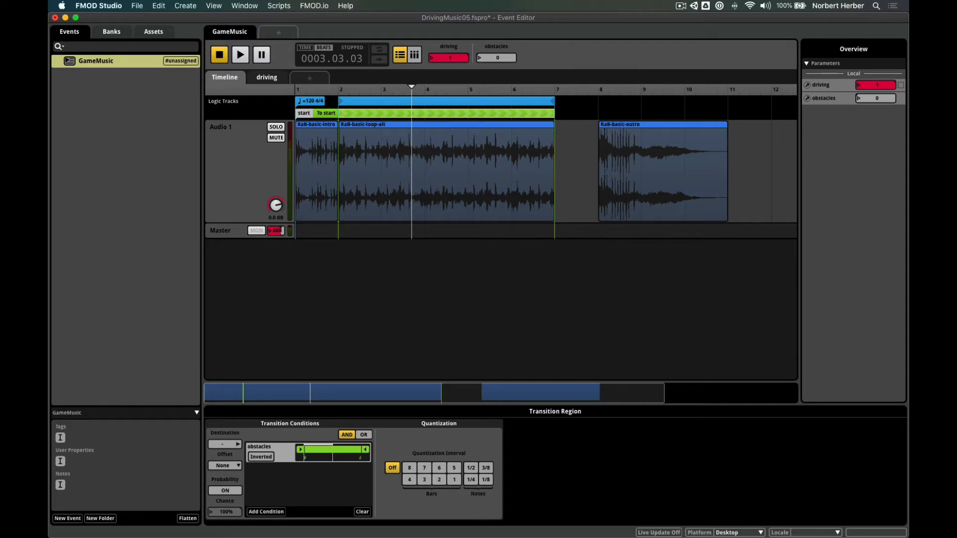
pyautogui.moveTo(300, 449); pyautogui.dragTo(329, 450)
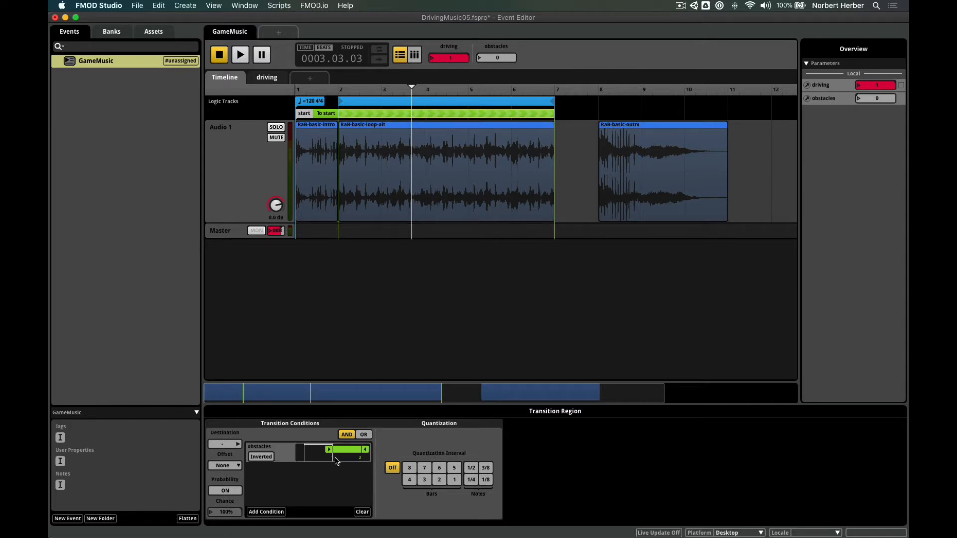
pyautogui.moveTo(366, 452)
# Add a destination marker named end at bar 7, right after the loop section.
pyautogui.rightClick(560, 117)
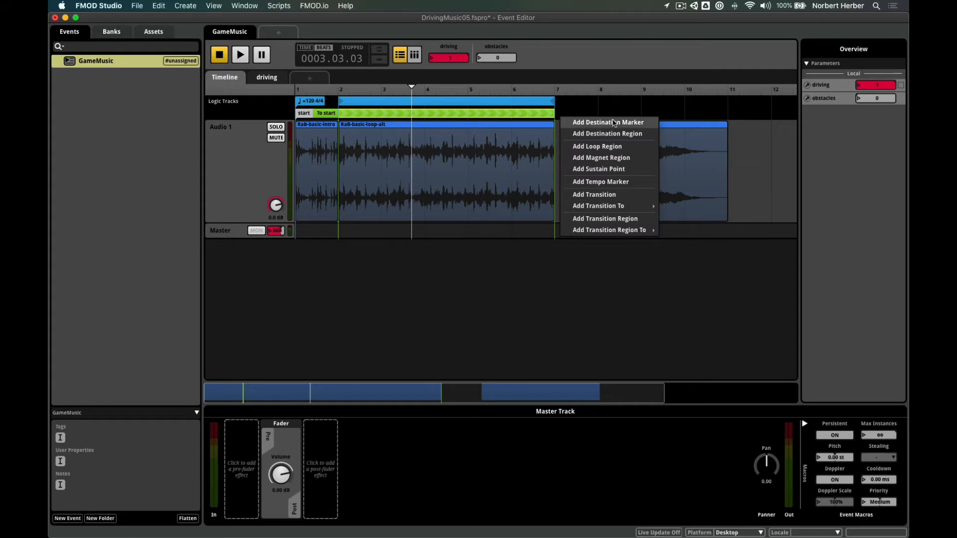
pyautogui.moveTo(607, 211)
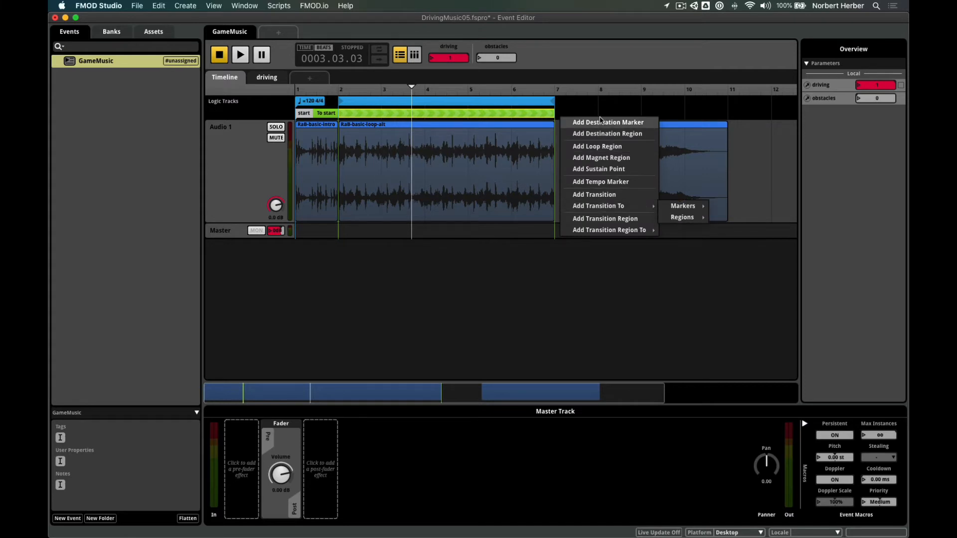
pyautogui.click(629, 123)
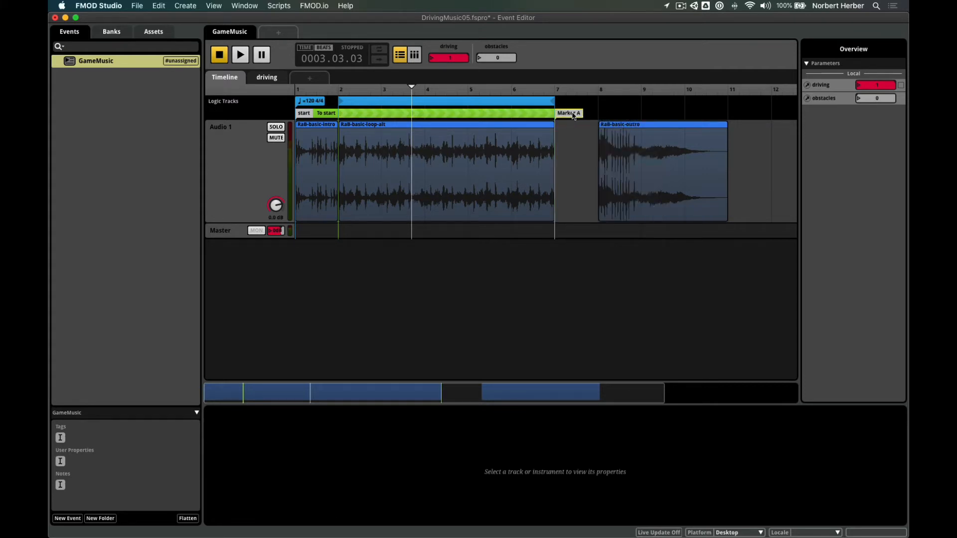
pyautogui.write('end')
pyautogui.press('Return')
# Set the loop transition region's destination to the end marker and move the RaB-basic-outro instrument to start at bar 7.
pyautogui.click(476, 115)
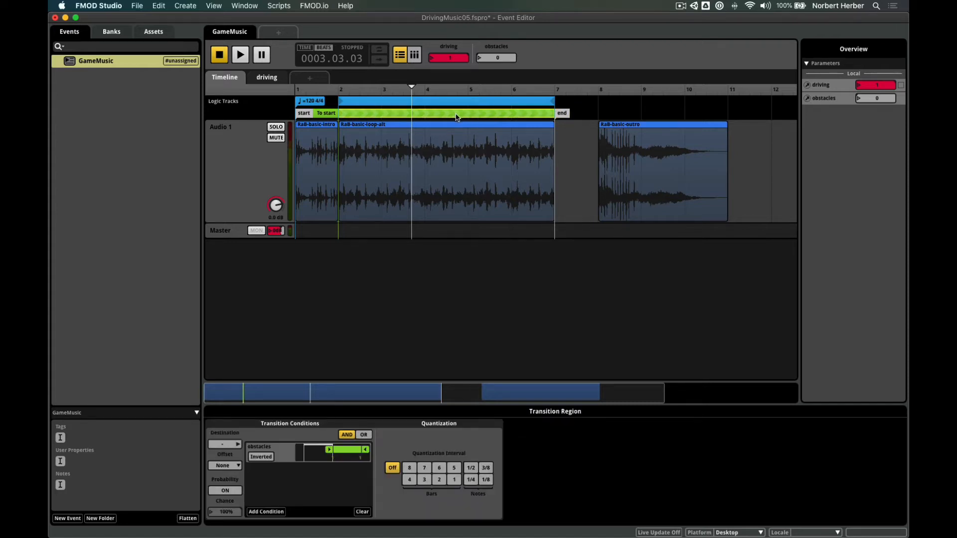
pyautogui.click(238, 444)
pyautogui.moveTo(260, 445)
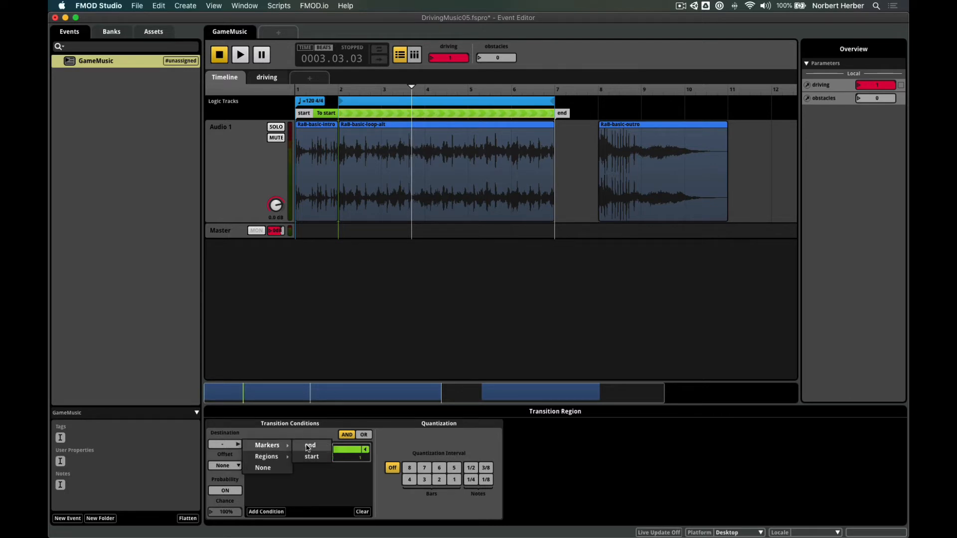
pyautogui.click(308, 446)
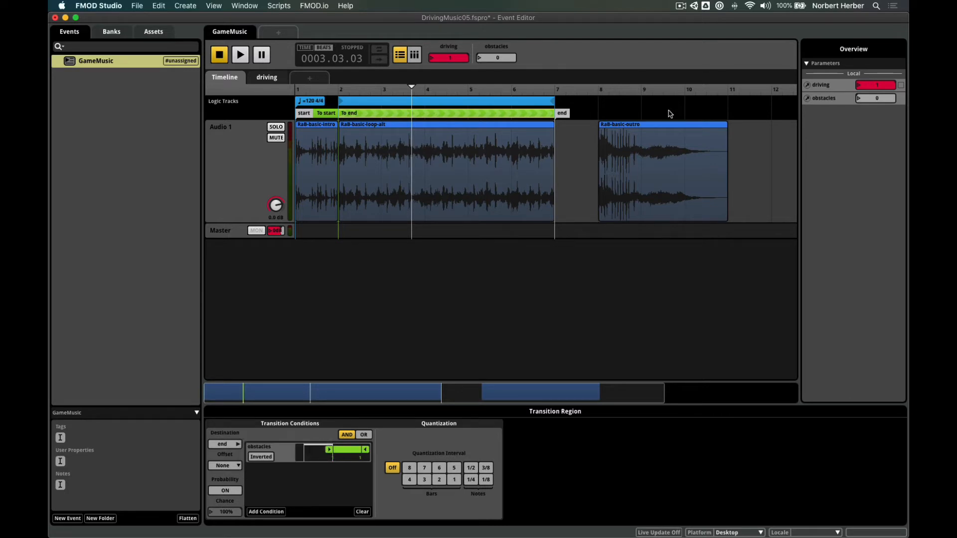
pyautogui.moveTo(664, 128); pyautogui.dragTo(620, 125)
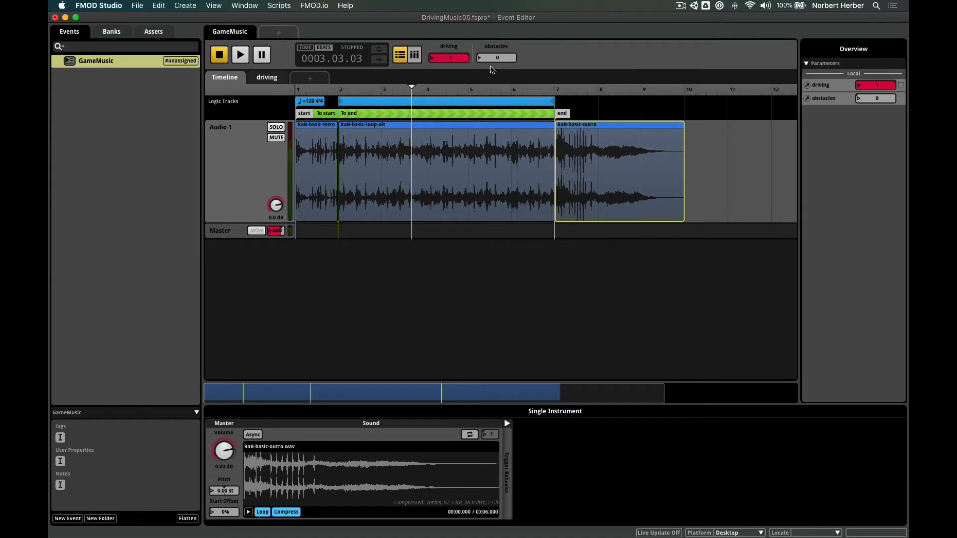
# Audition the event from the start with driving at 0, switching driving and obstacles to 1 during playback.
pyautogui.doubleClick(430, 58)
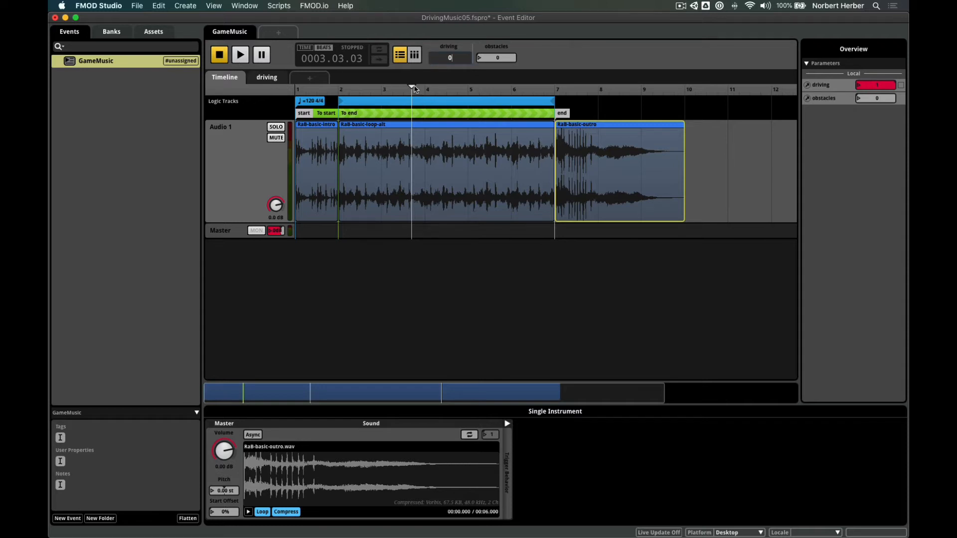
pyautogui.press('Return')
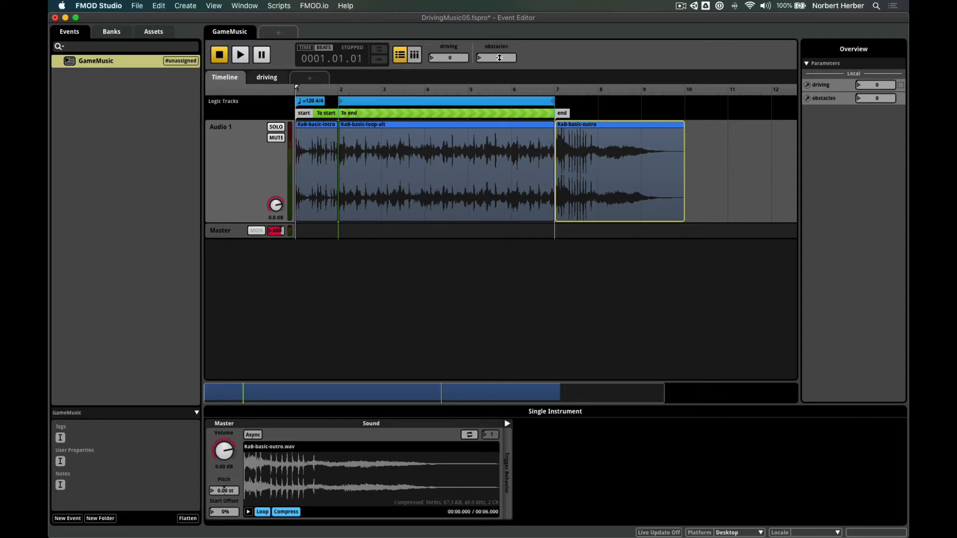
pyautogui.click(240, 55)
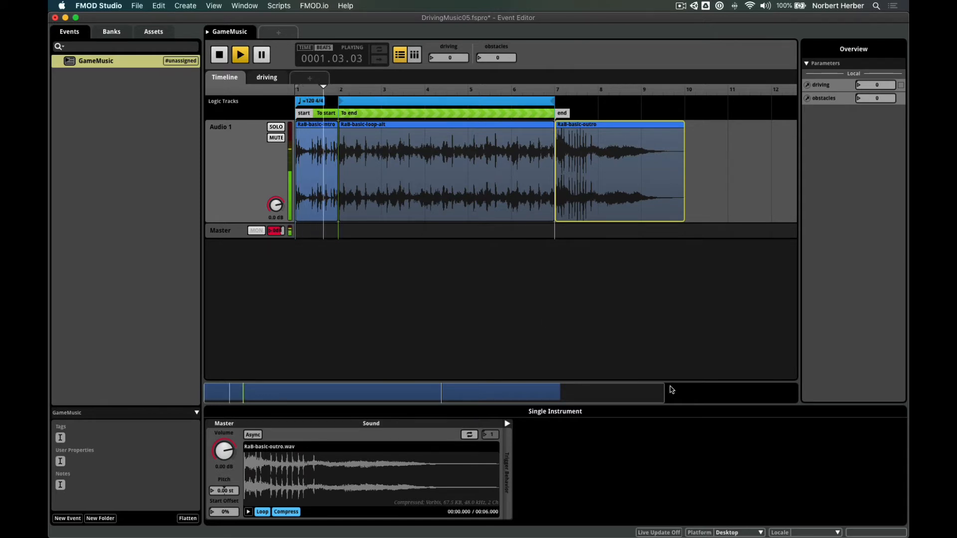
pyautogui.moveTo(663, 392); pyautogui.dragTo(562, 395)
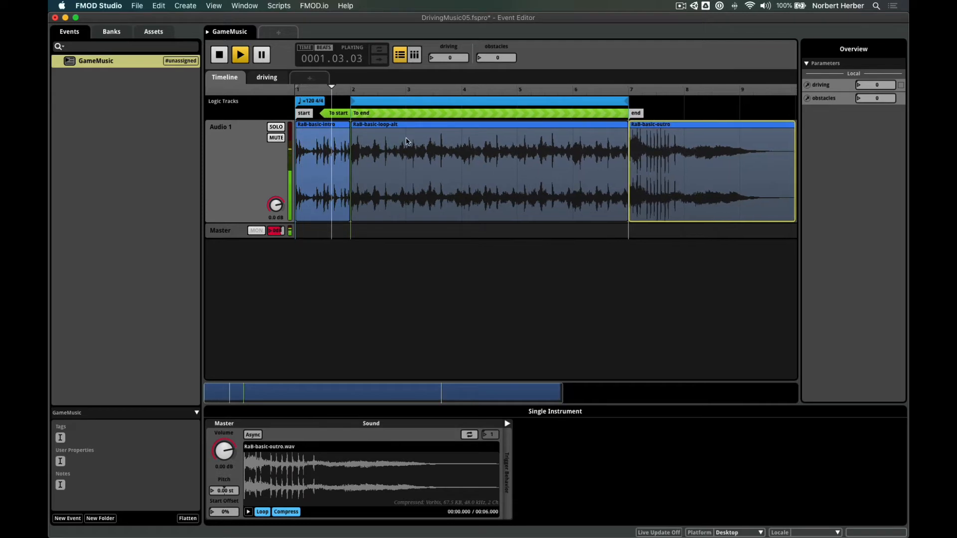
pyautogui.doubleClick(432, 59)
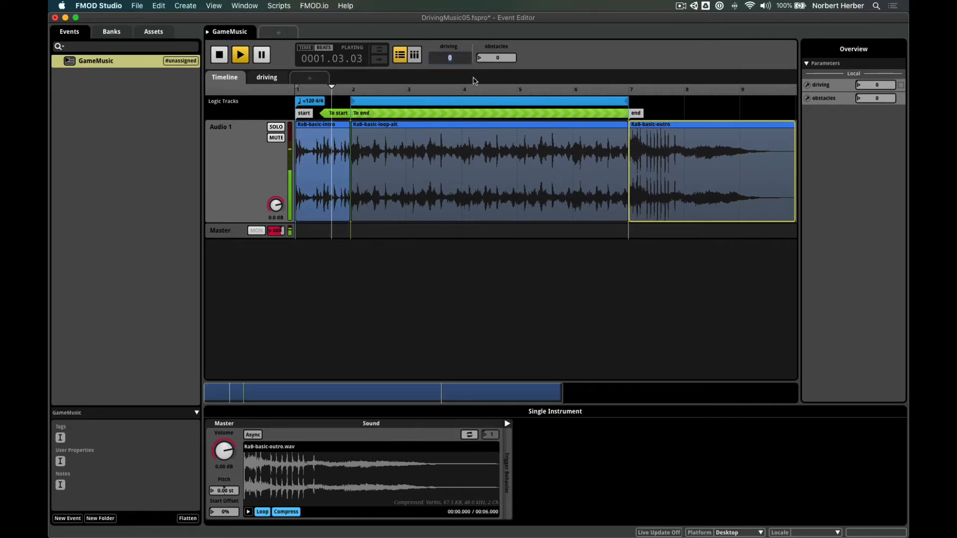
pyautogui.write('1')
pyautogui.press('Return')
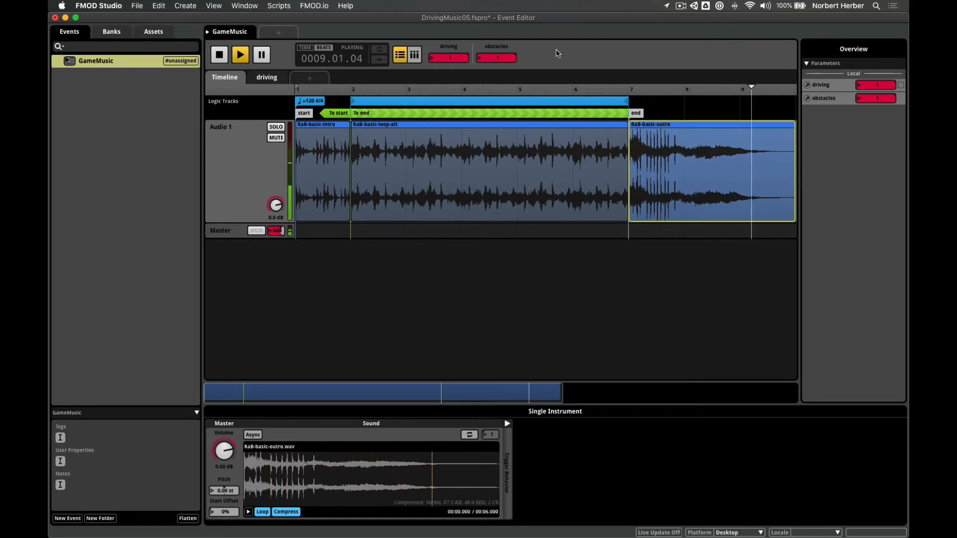
# Reset both the obstacles and driving parameters to 0.
pyautogui.doubleClick(478, 59)
pyautogui.write('0')
pyautogui.press('Return')
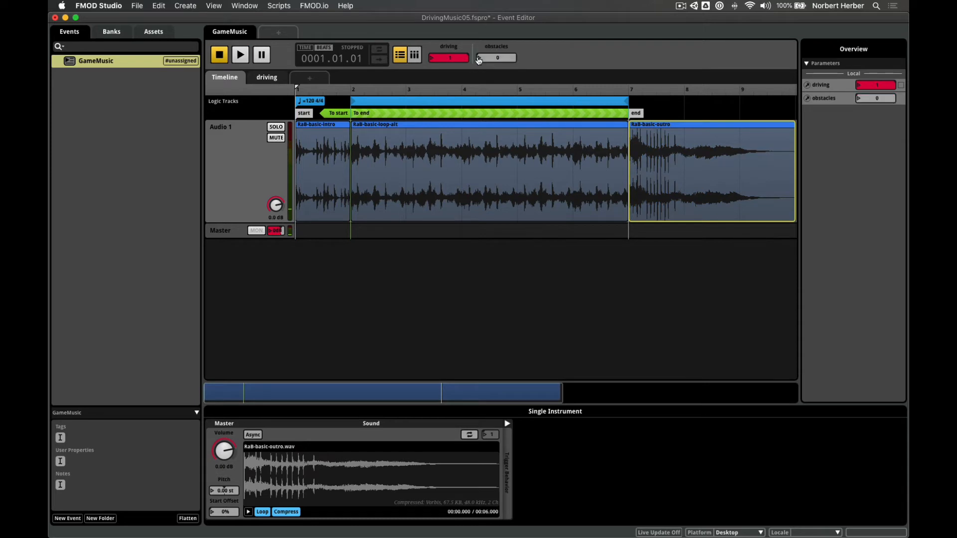
pyautogui.doubleClick(432, 57)
pyautogui.write('0')
pyautogui.press('Return')
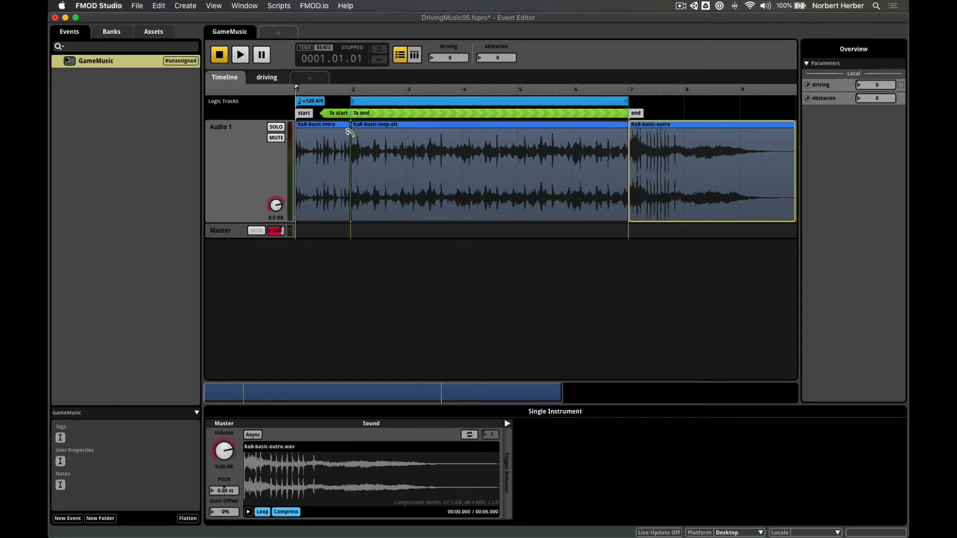
# Trim the start of RaB-basic-loop-alt and move it to about beat 1.4, overlapping the end of RaB-basic-intro in a crossfade.
pyautogui.moveTo(386, 124); pyautogui.dragTo(385, 209)
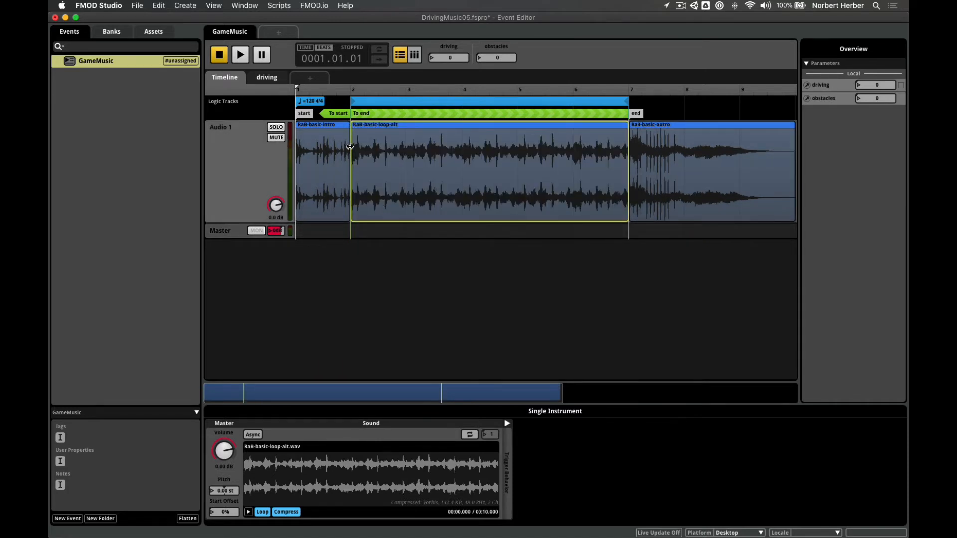
pyautogui.moveTo(351, 147); pyautogui.dragTo(365, 165)
pyautogui.moveTo(388, 130); pyautogui.dragTo(353, 215)
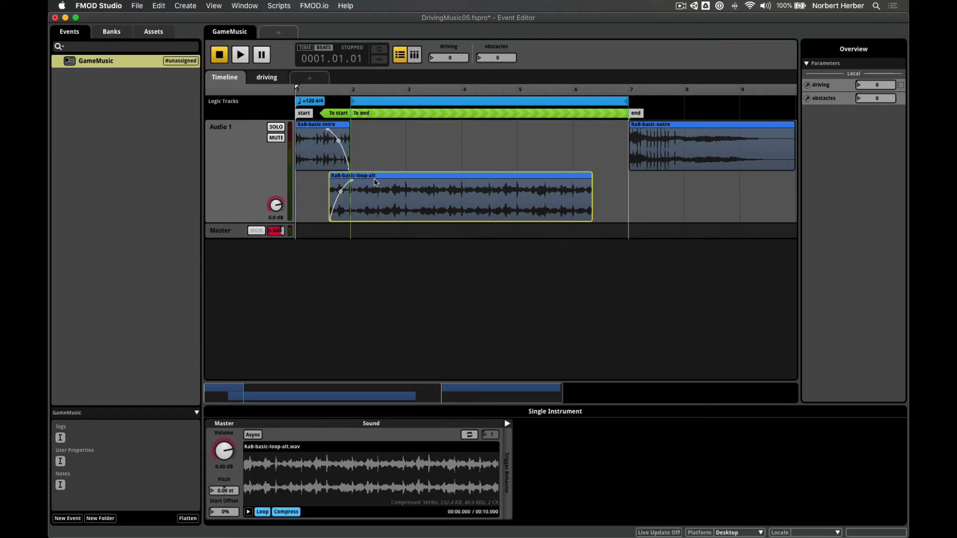
pyautogui.moveTo(367, 177)
pyautogui.mouseDown()
pyautogui.moveTo(387, 181)
pyautogui.moveTo(371, 183)
pyautogui.mouseUp()
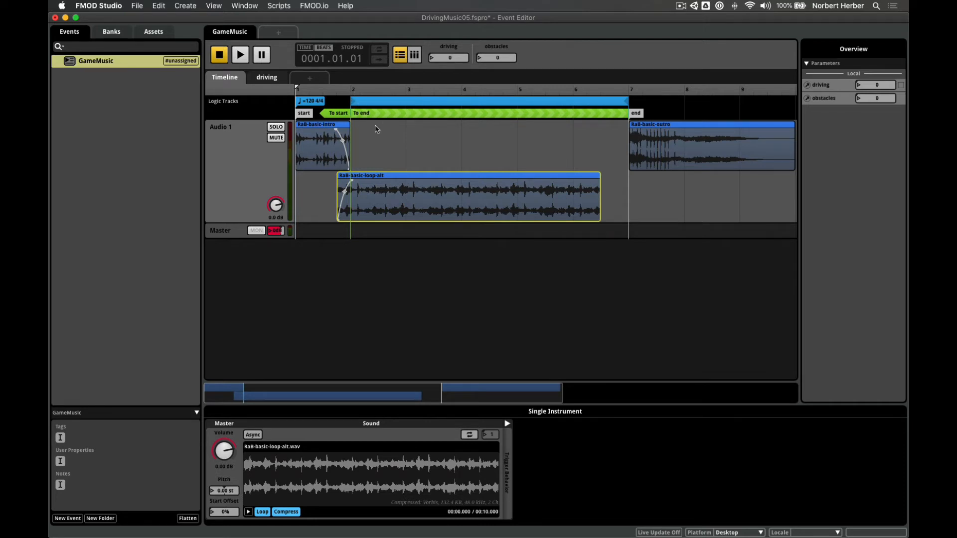
# Extend RaB-basic-intro to beat 2.2 with looping enabled, and move RaB-basic-loop-alt to start at bar 2.
pyautogui.moveTo(350, 133); pyautogui.dragTo(377, 136)
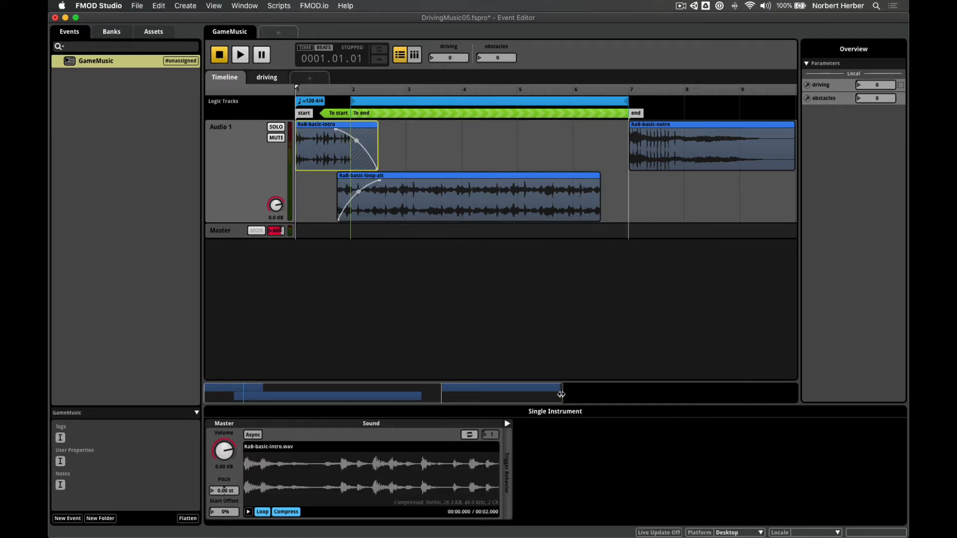
pyautogui.moveTo(561, 394); pyautogui.dragTo(365, 395)
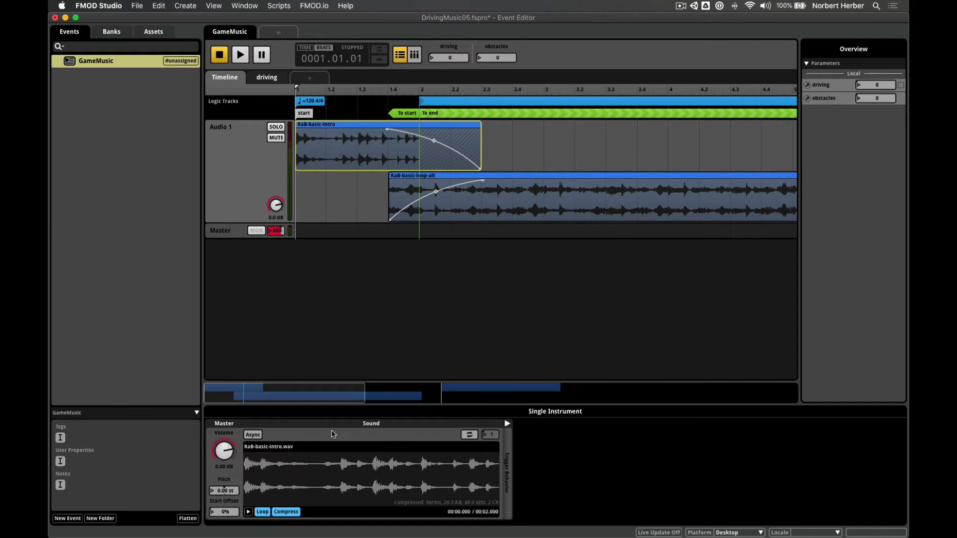
pyautogui.click(469, 435)
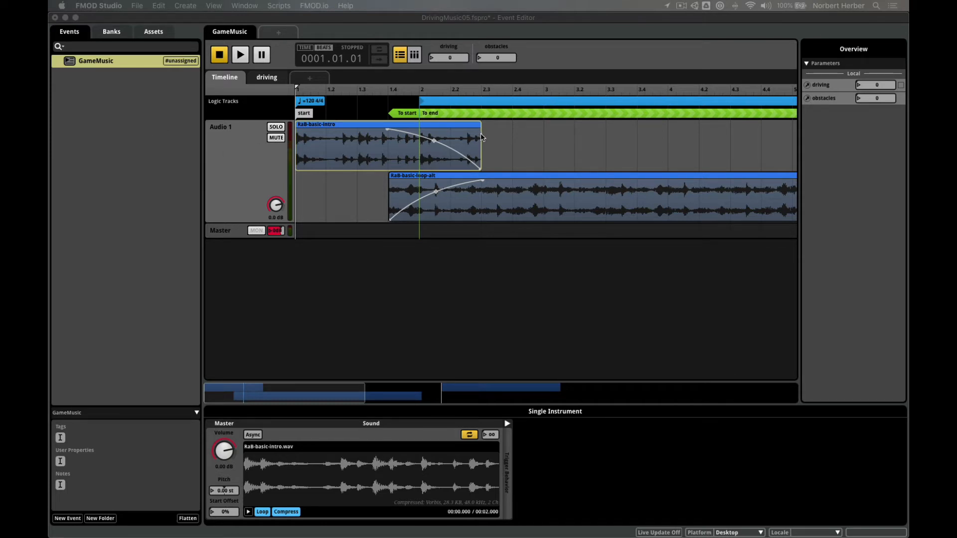
pyautogui.moveTo(480, 133); pyautogui.dragTo(452, 139)
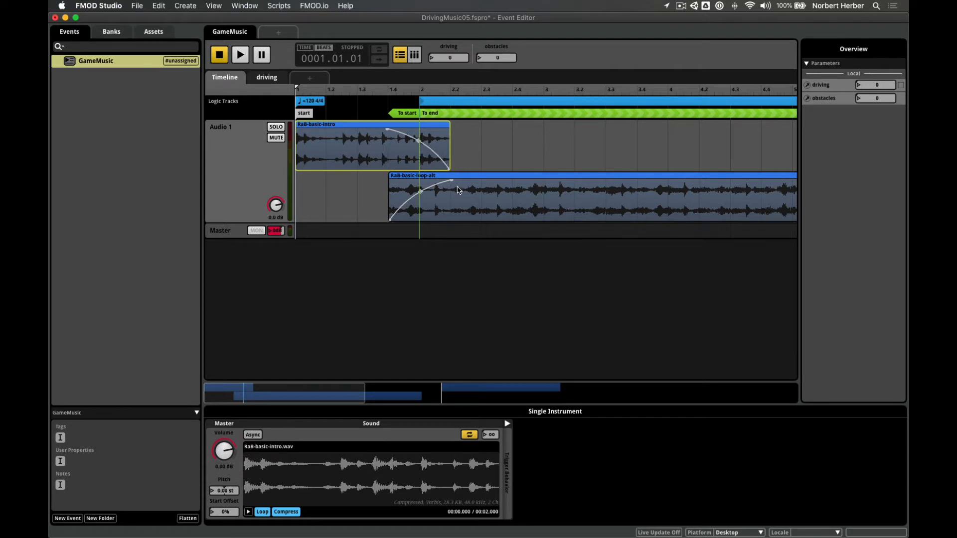
pyautogui.moveTo(453, 178); pyautogui.dragTo(484, 178)
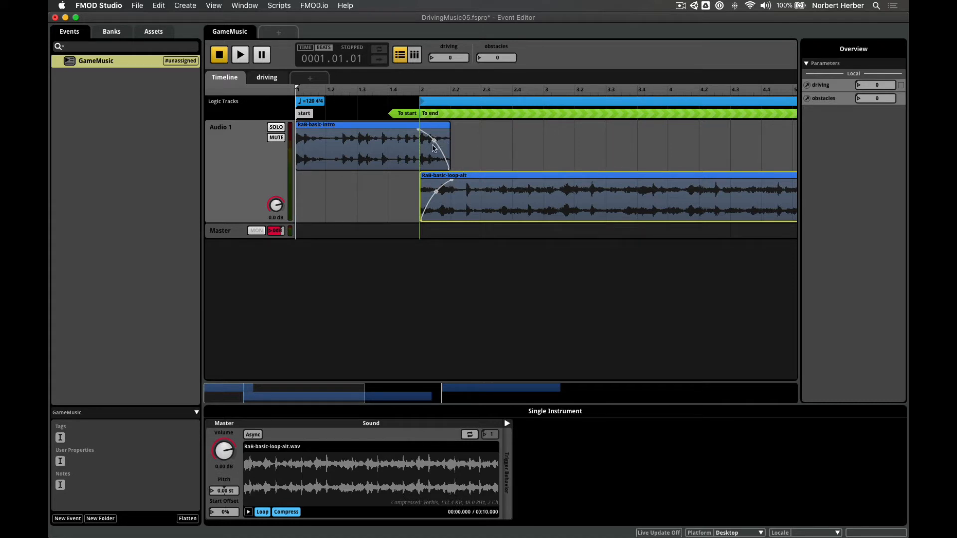
# Audition the intro-to-loop crossfade by playing the event, switching driving to 1, and stopping playback in the loop.
pyautogui.click(241, 58)
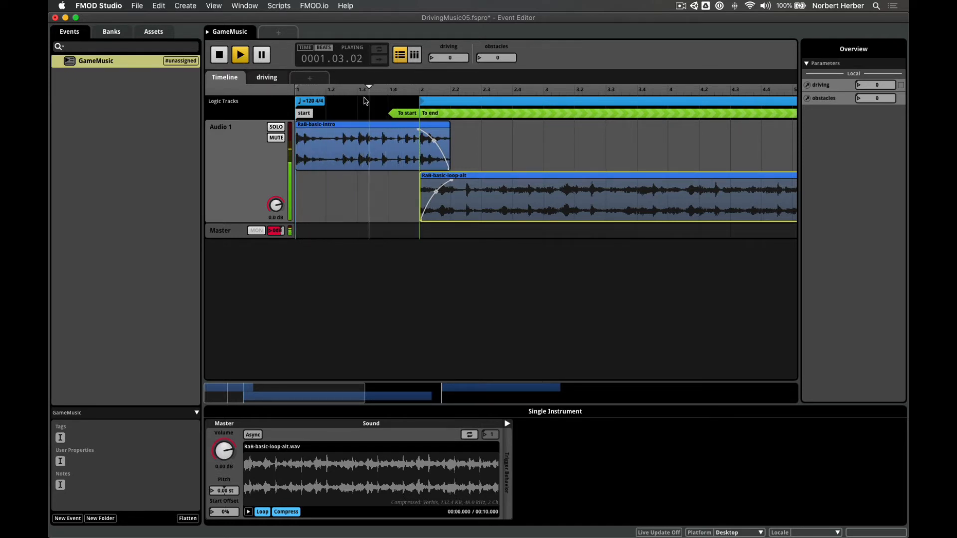
pyautogui.doubleClick(431, 58)
pyautogui.write('1')
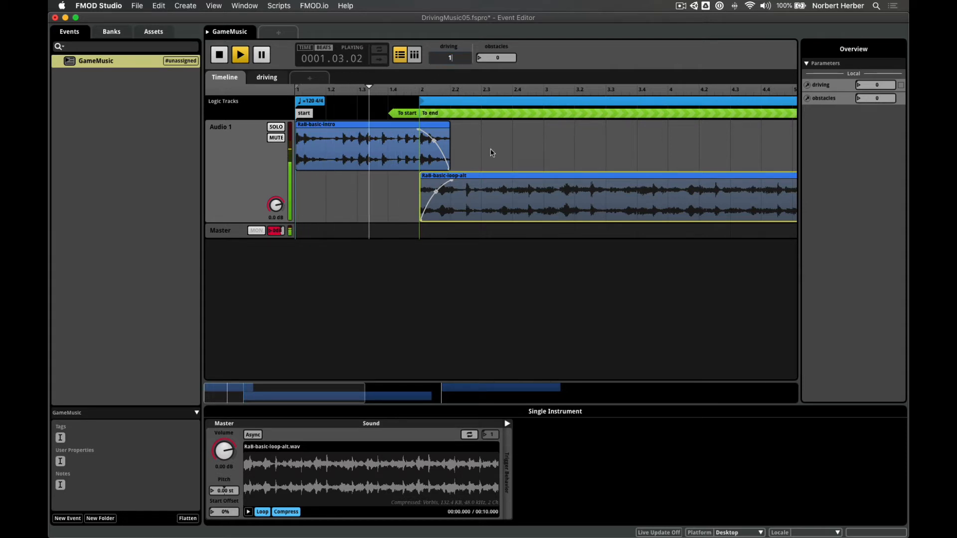
pyautogui.press('Return')
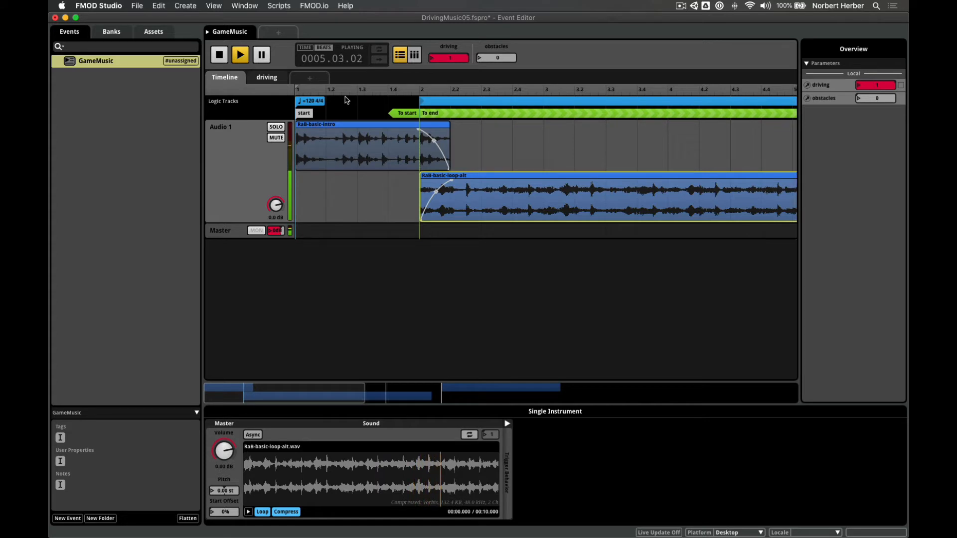
pyautogui.press('space')
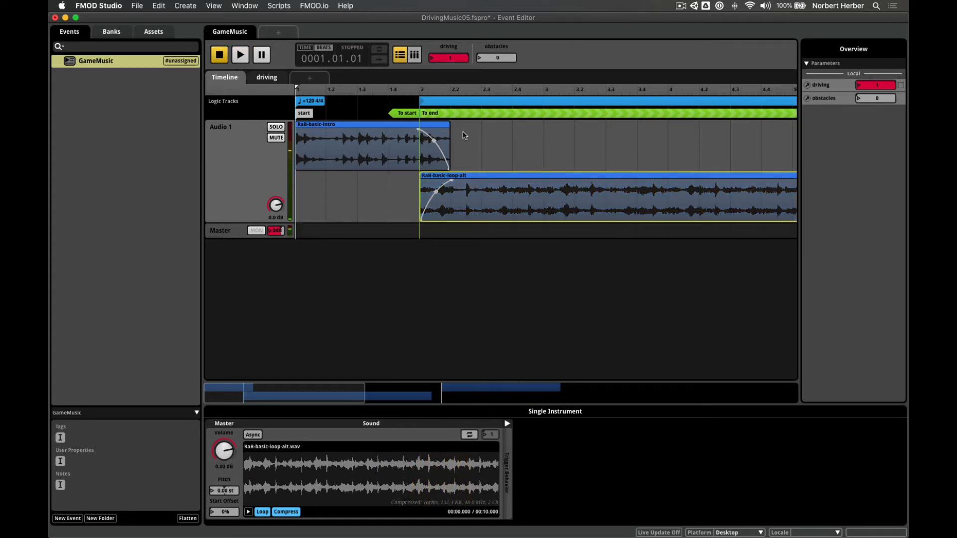
# Shorten RaB-basic-intro so its crossfade with the loop ends about half a beat past bar 2.
pyautogui.moveTo(449, 137); pyautogui.dragTo(434, 138)
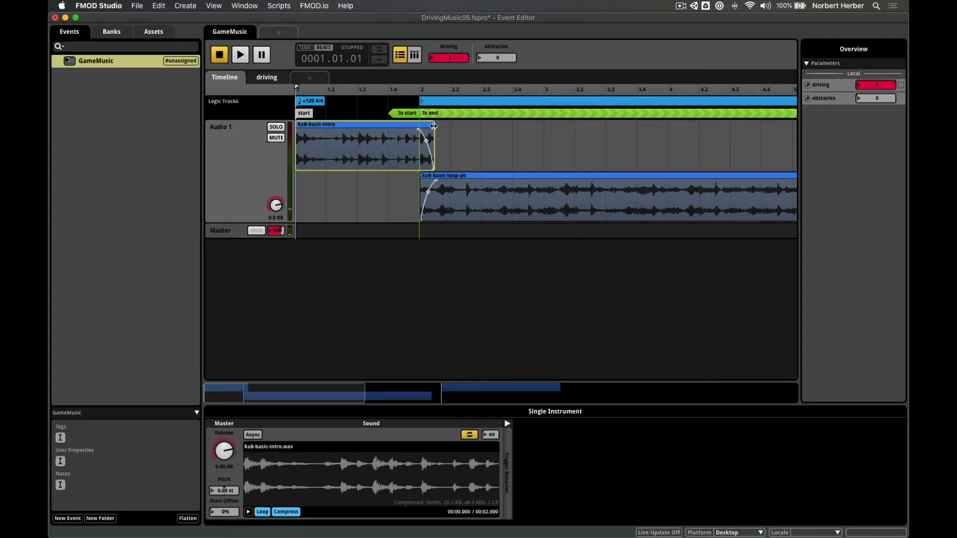
pyautogui.hscroll(1, 431, 120)
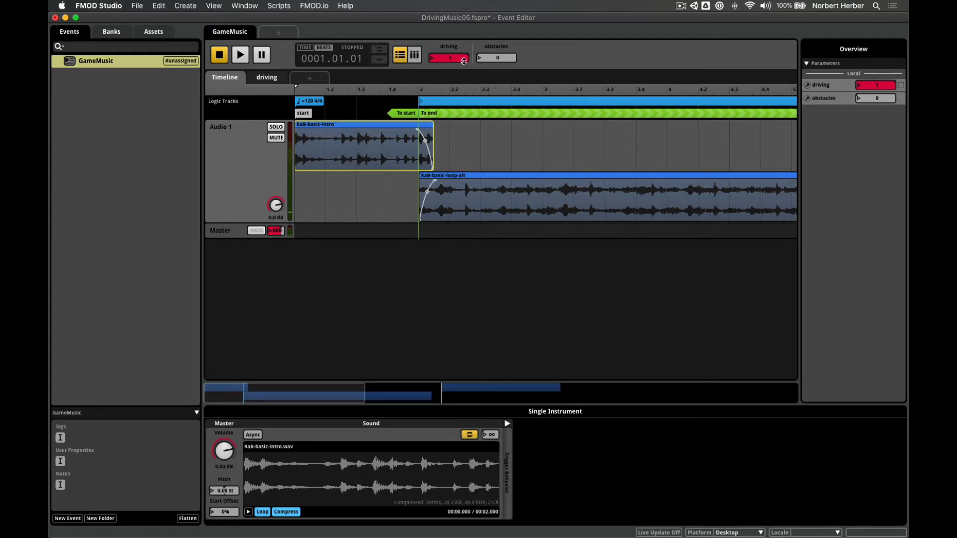
# Audition the shortened intro-to-loop crossfade by resetting driving to 0, playing the event, switching driving to 1, and stopping in the loop.
pyautogui.doubleClick(432, 59)
pyautogui.write('0')
pyautogui.press('Return')
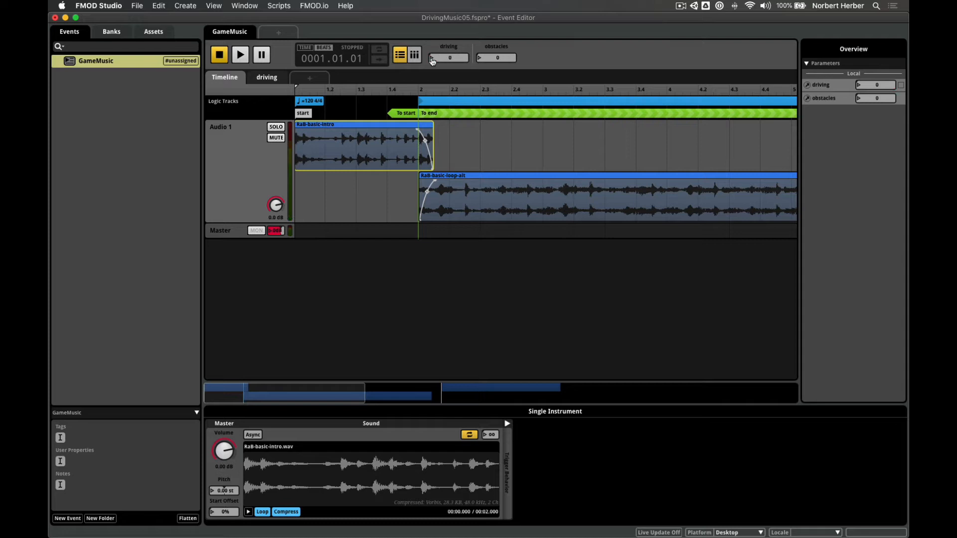
pyautogui.click(238, 55)
pyautogui.doubleClick(432, 57)
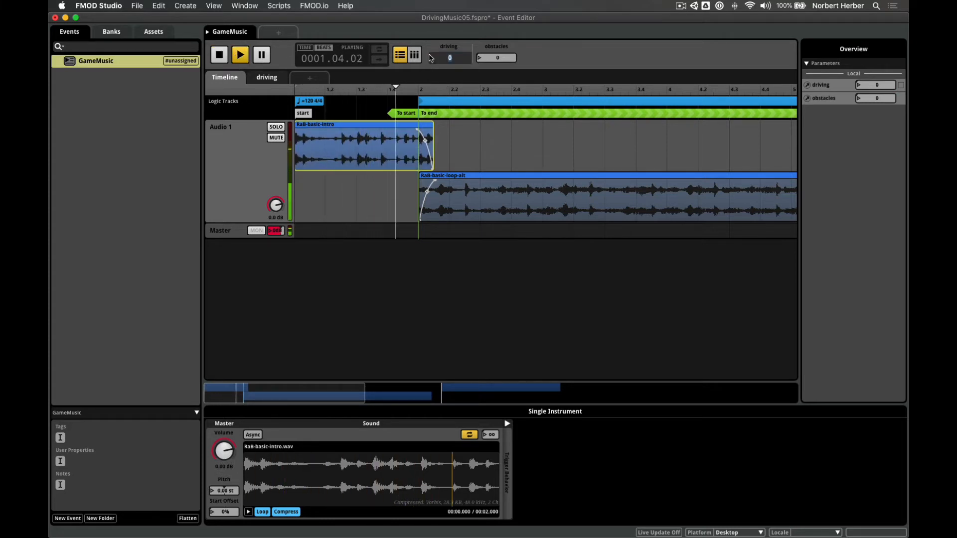
pyautogui.write('1')
pyautogui.press('Return')
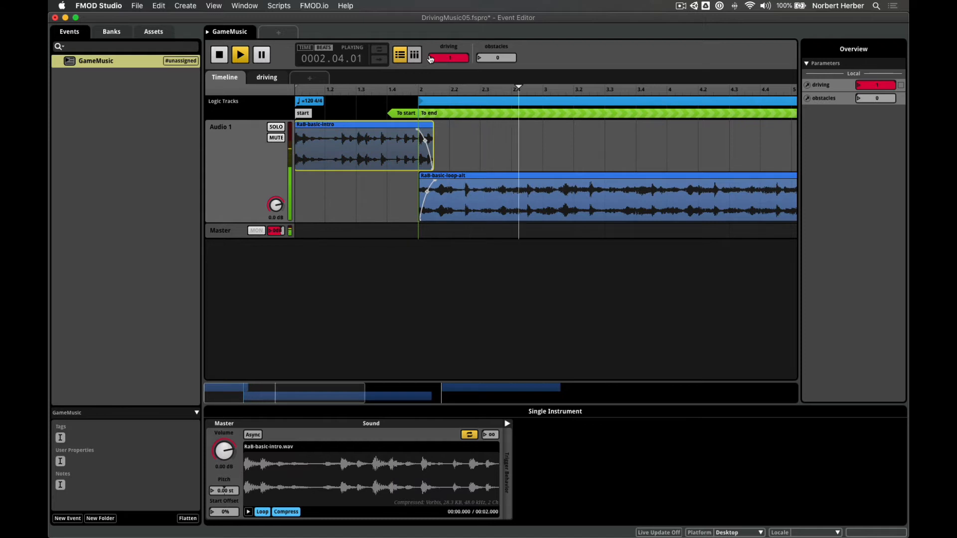
pyautogui.press('space')
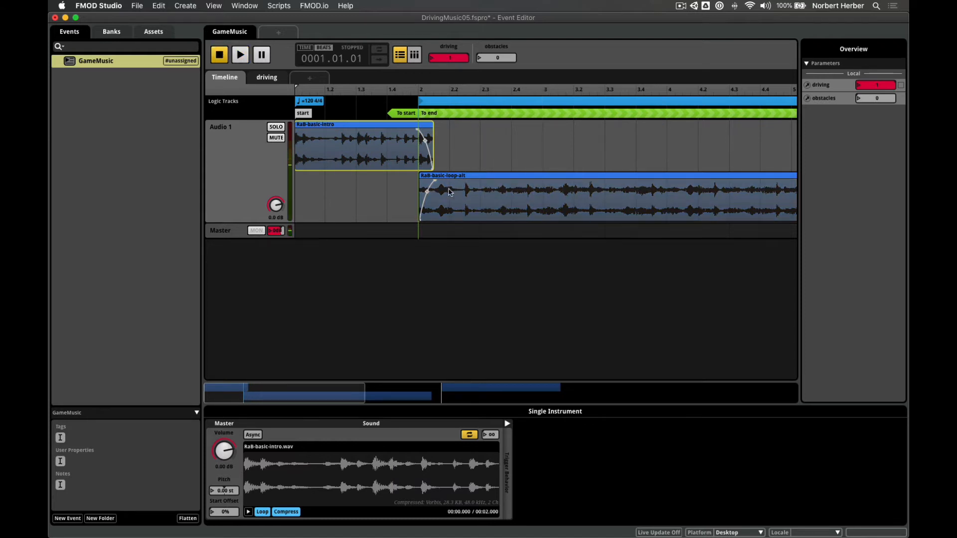
# Slip the audio inside RaB-basic-loop-alt slightly later, then audition the transition from the intro while switching driving from 0 to 1.
pyautogui.moveTo(464, 186)
pyautogui.mouseDown()
pyautogui.moveTo(543, 180)
pyautogui.moveTo(547, 203)
pyautogui.moveTo(423, 214)
pyautogui.moveTo(421, 192)
pyautogui.moveTo(361, 185)
pyautogui.moveTo(475, 180)
pyautogui.mouseUp()
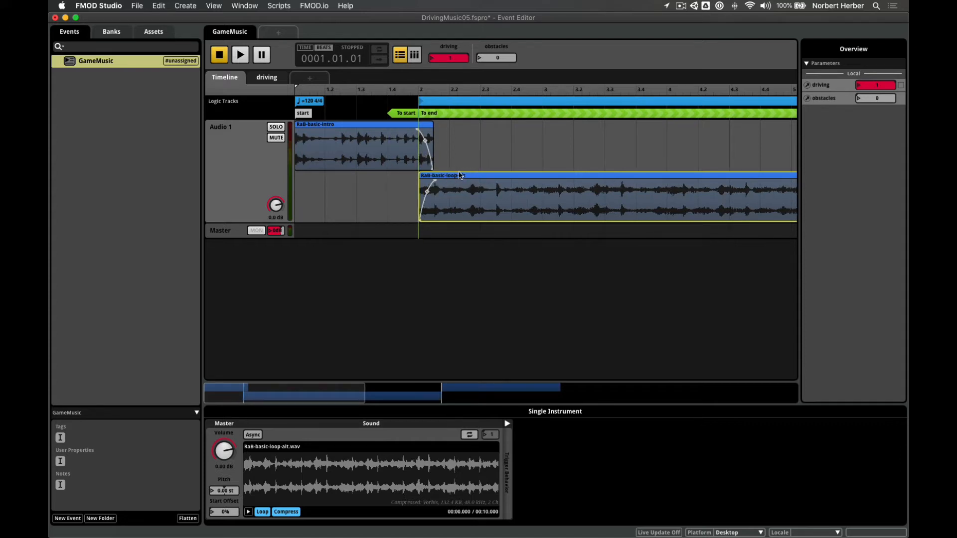
pyautogui.click(431, 61)
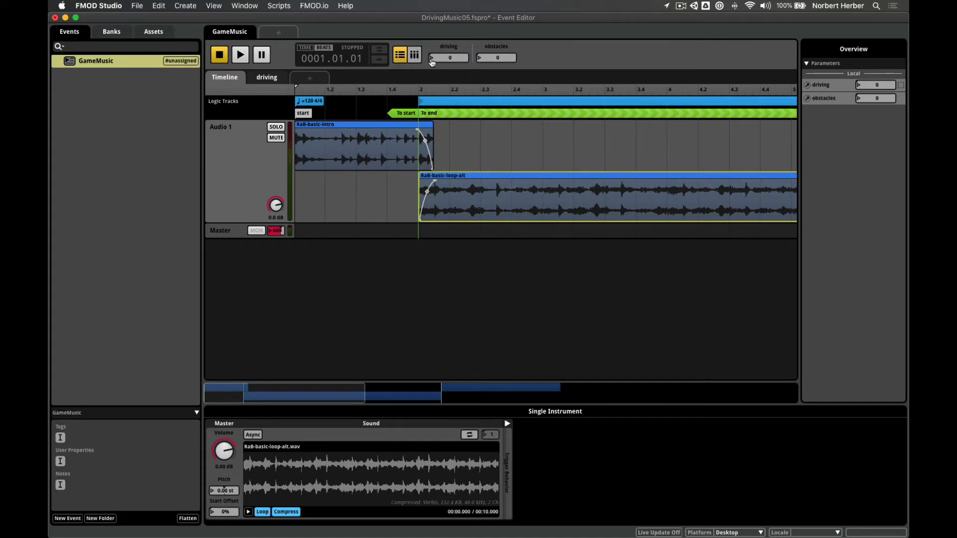
pyautogui.click(240, 55)
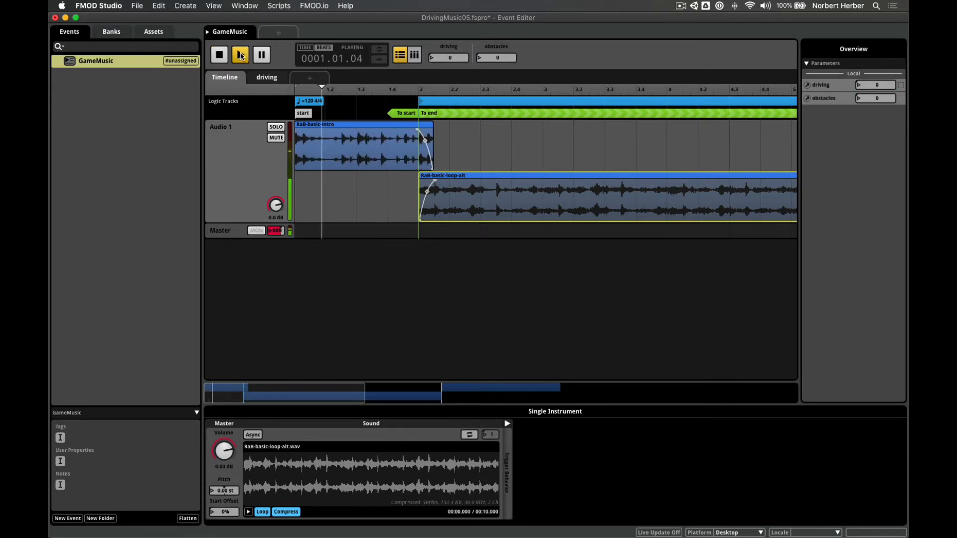
pyautogui.click(432, 62)
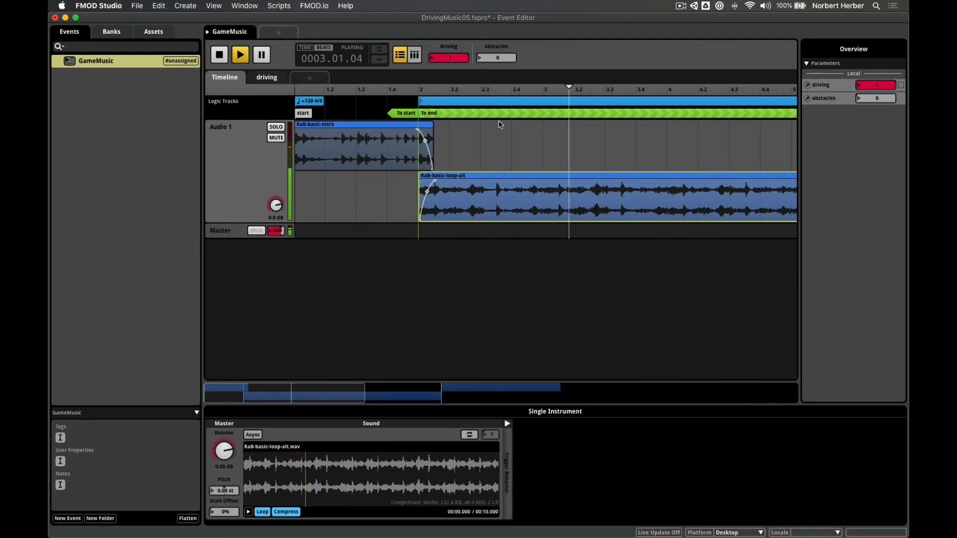
pyautogui.press('space')
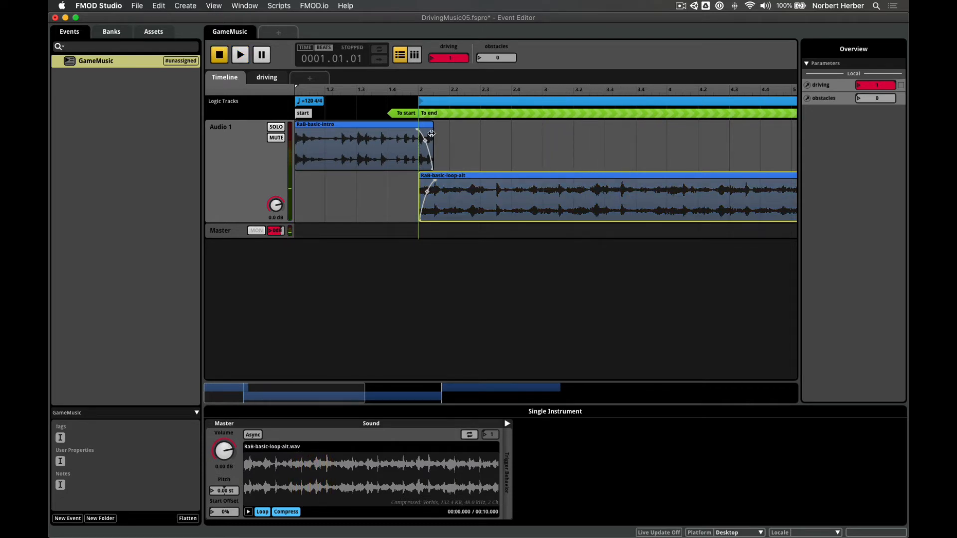
# Extend RaB-basic-intro to beat 2.2, then audition through to the outro, setting obstacles to 1 during the loop.
pyautogui.moveTo(432, 133); pyautogui.dragTo(448, 133)
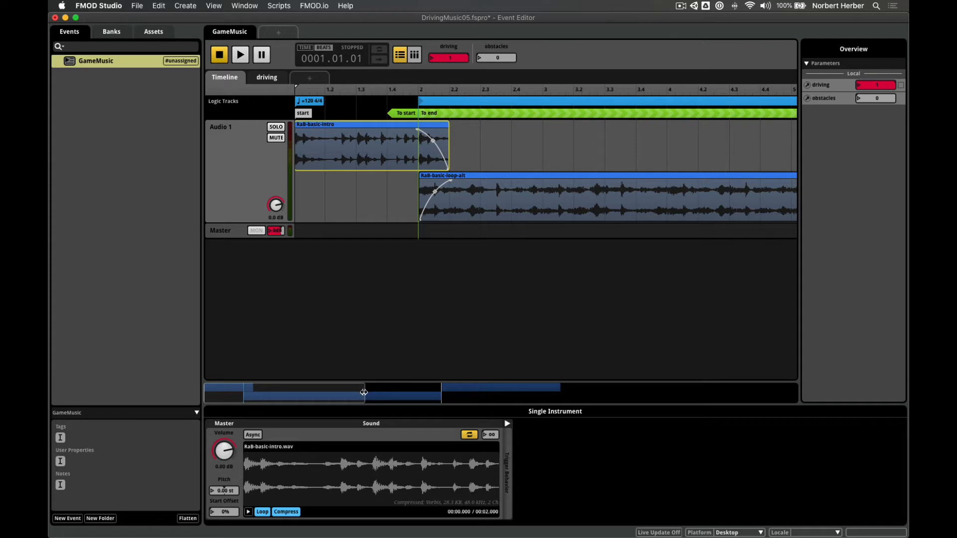
pyautogui.moveTo(364, 392); pyautogui.dragTo(578, 391)
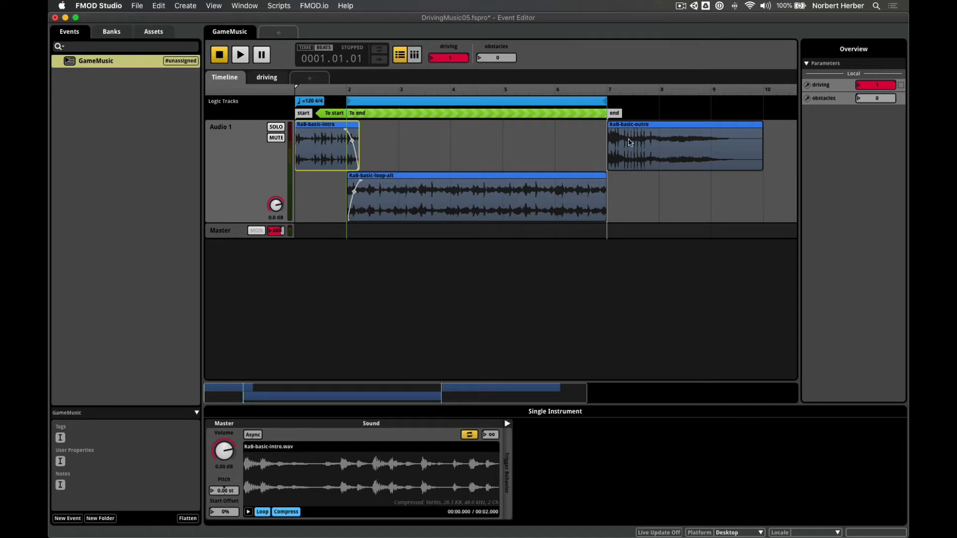
pyautogui.click(246, 61)
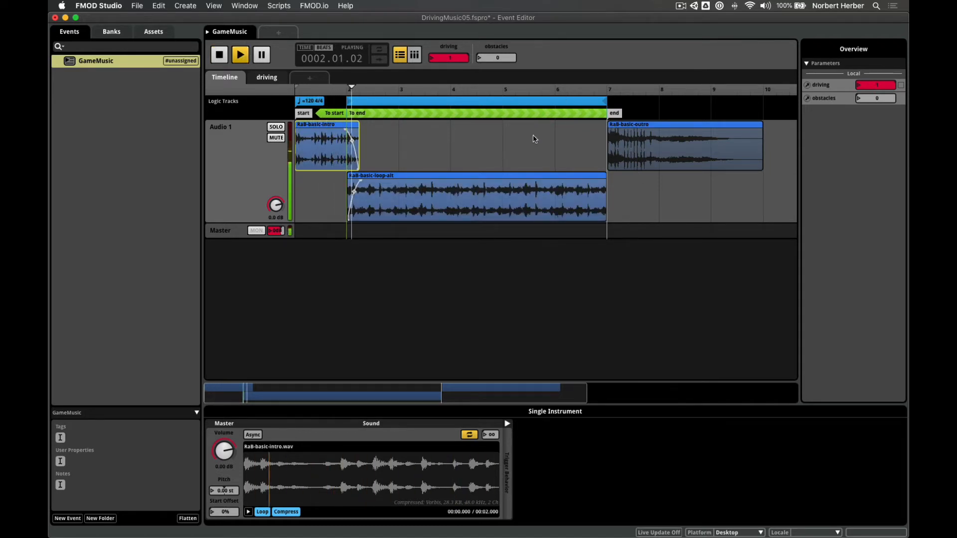
pyautogui.doubleClick(478, 62)
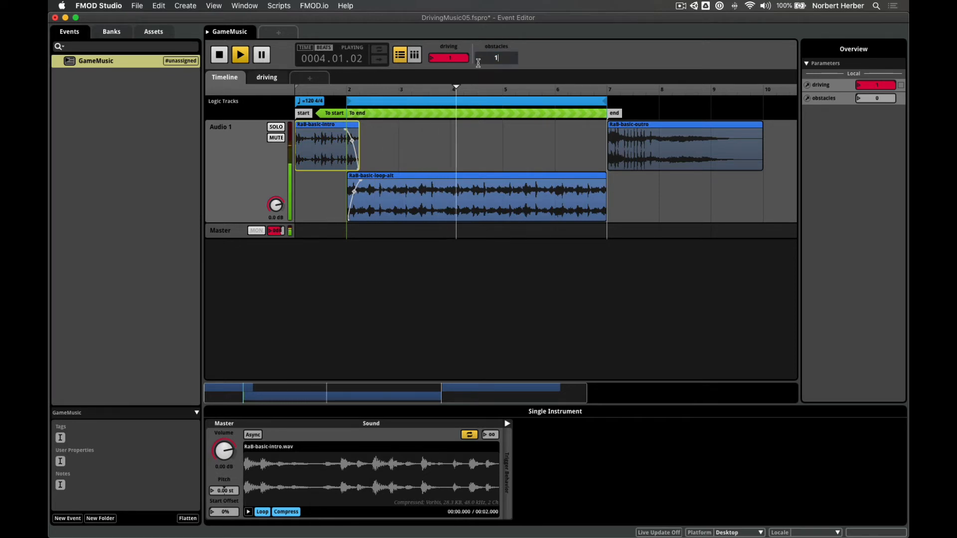
pyautogui.write('1')
pyautogui.press('Return')
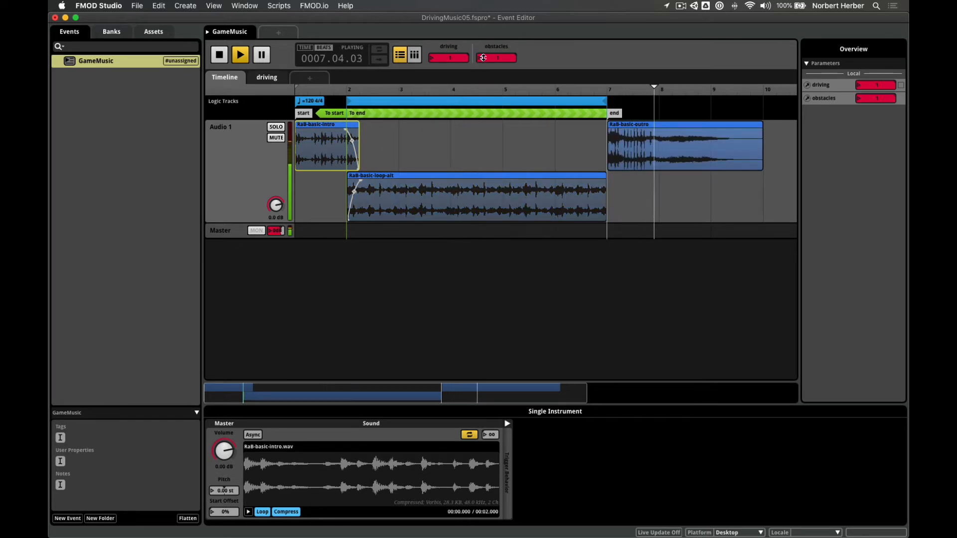
pyautogui.click(219, 55)
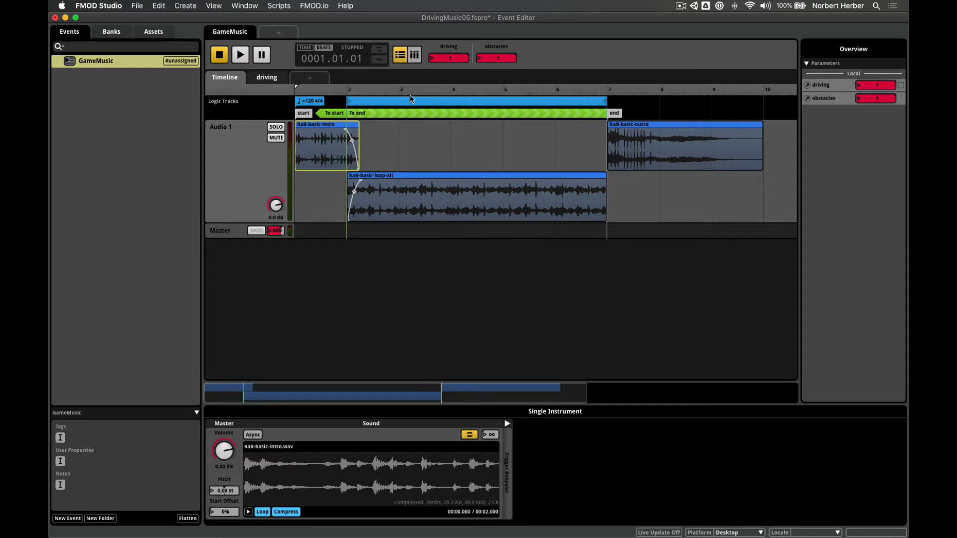
# Audition the loop-to-outro transition from about beat 4.2, starting with obstacles at 0 and switching it to 1 during playback.
pyautogui.click(501, 93)
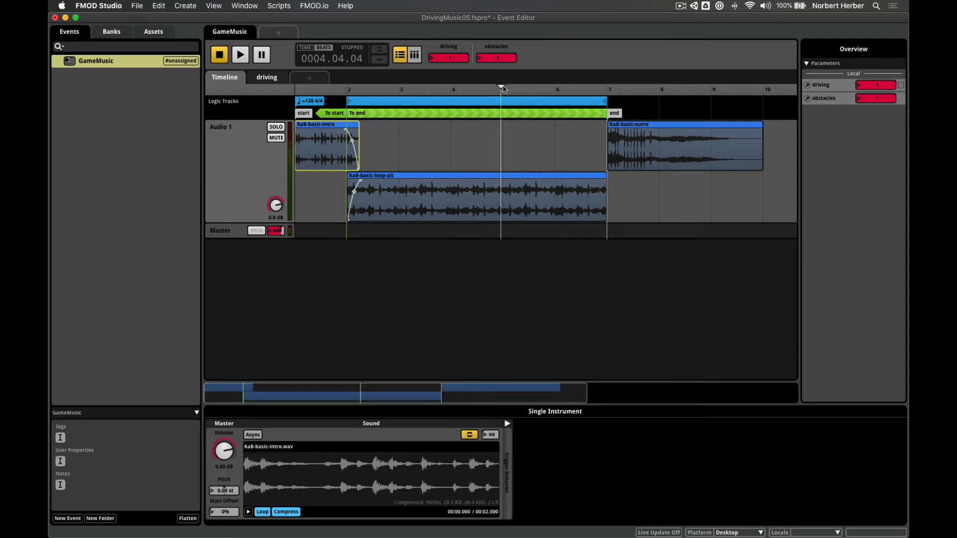
pyautogui.moveTo(500, 87); pyautogui.dragTo(476, 88)
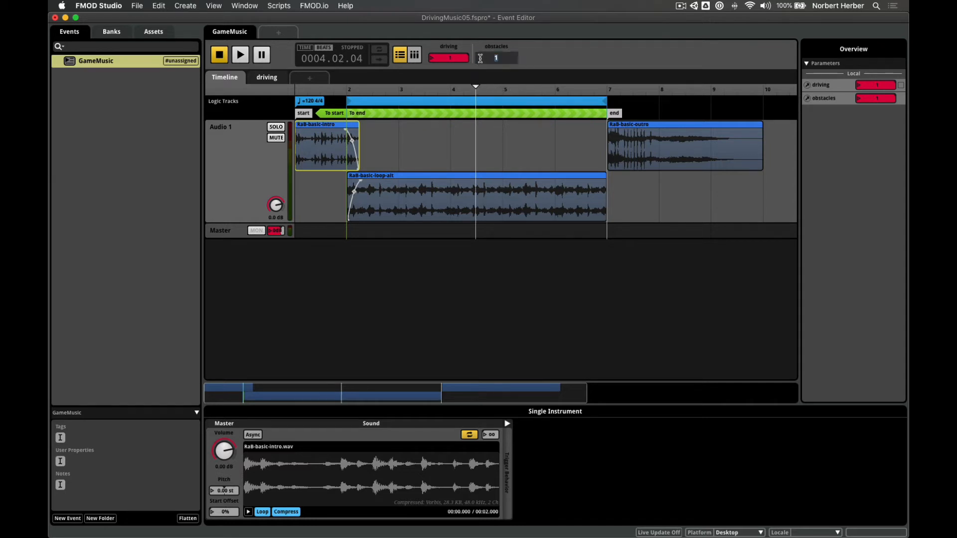
pyautogui.click(480, 58)
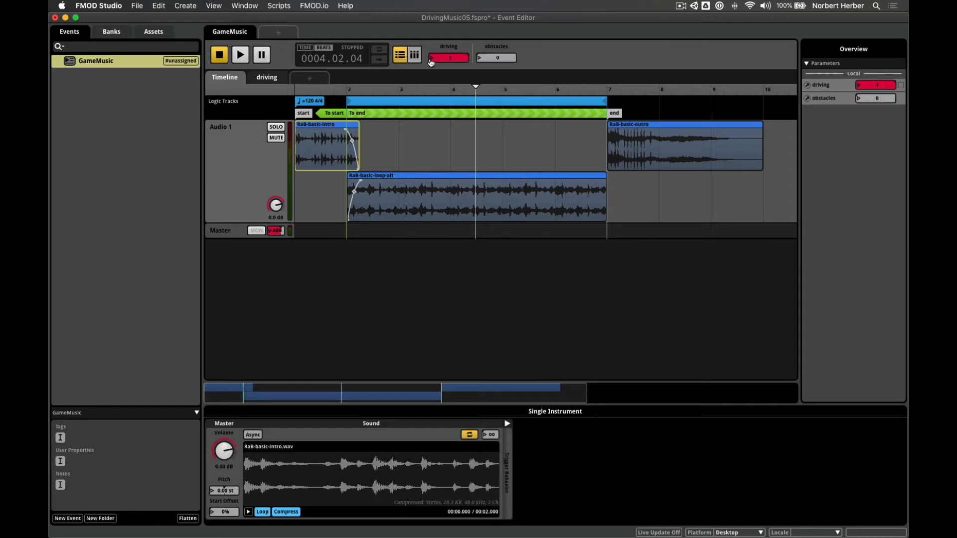
pyautogui.click(240, 55)
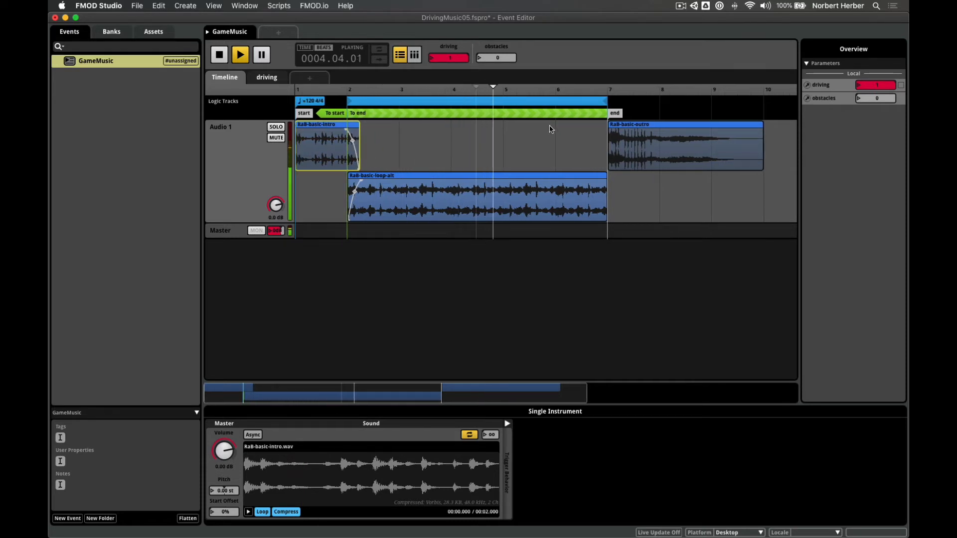
pyautogui.click(481, 59)
pyautogui.write('1')
pyautogui.press('Return')
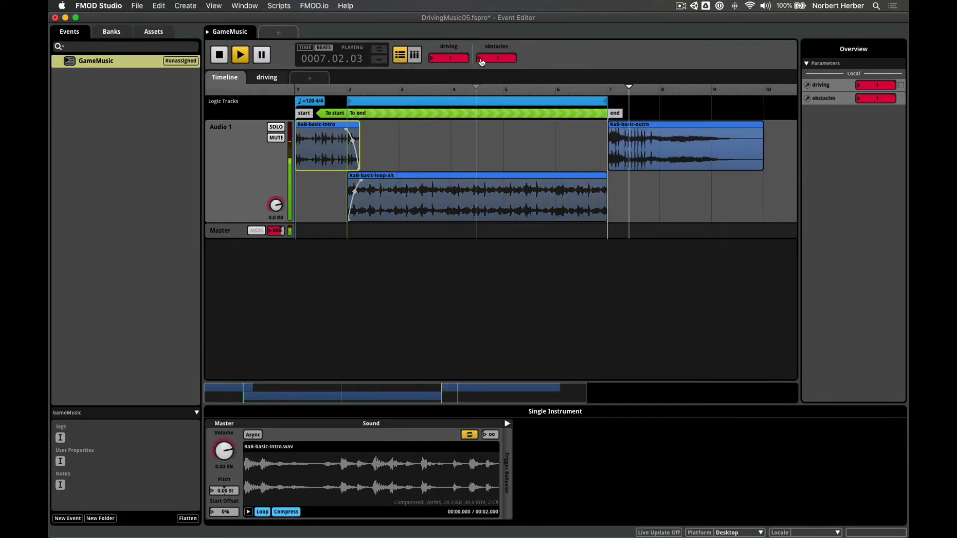
pyautogui.press('space')
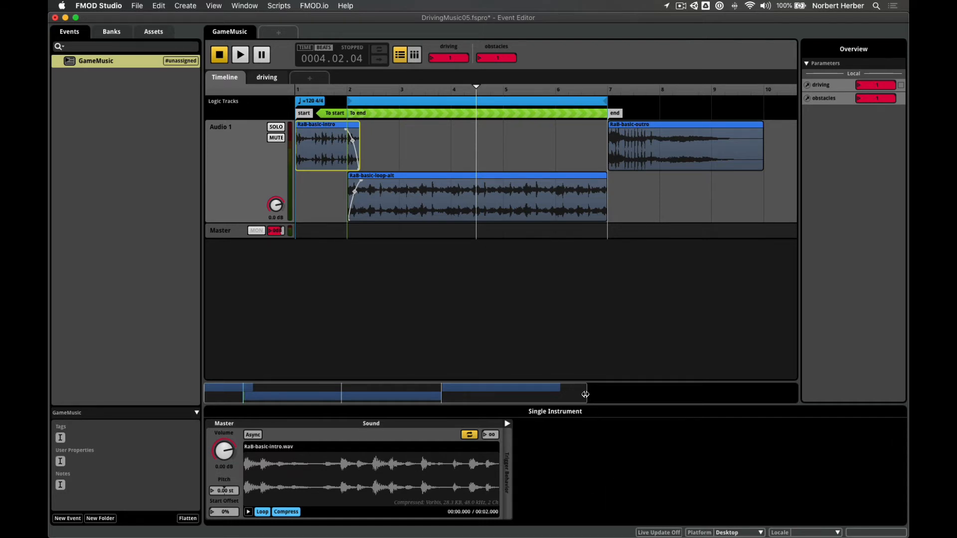
# Move RaB-basic-outro and the end marker to just before bar 16, aligning the marker with the start of the clip.
pyautogui.moveTo(585, 394); pyautogui.dragTo(796, 394)
pyautogui.moveTo(556, 123); pyautogui.dragTo(682, 128)
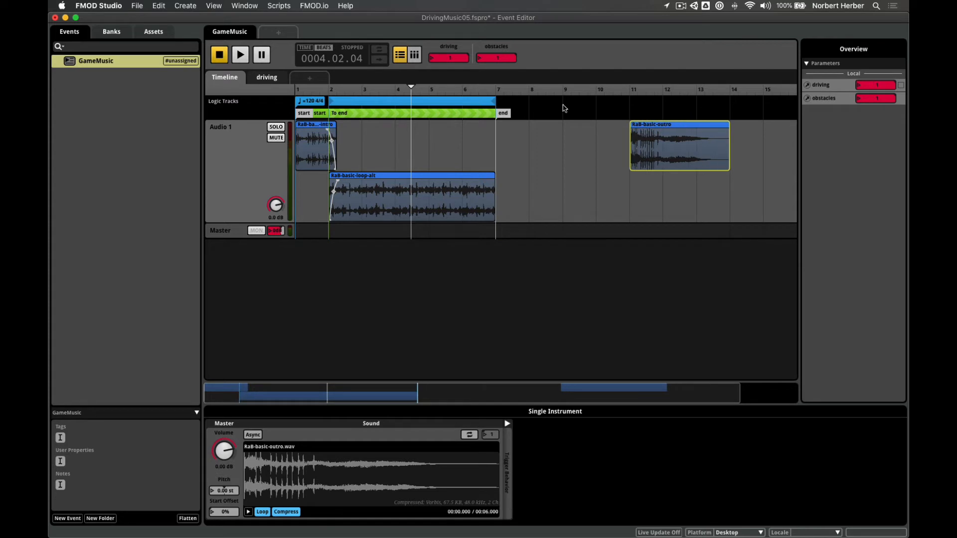
pyautogui.moveTo(499, 113); pyautogui.dragTo(769, 127)
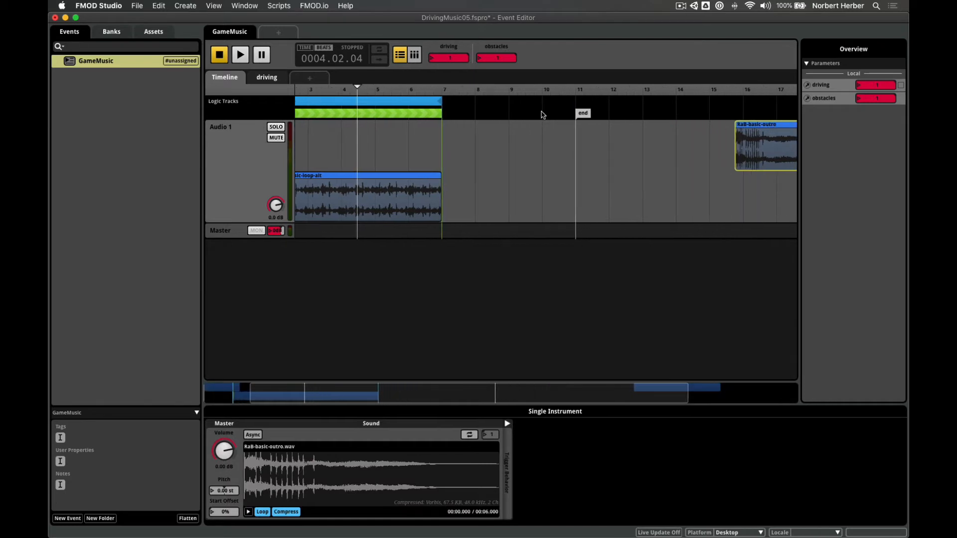
pyautogui.moveTo(583, 114); pyautogui.dragTo(738, 117)
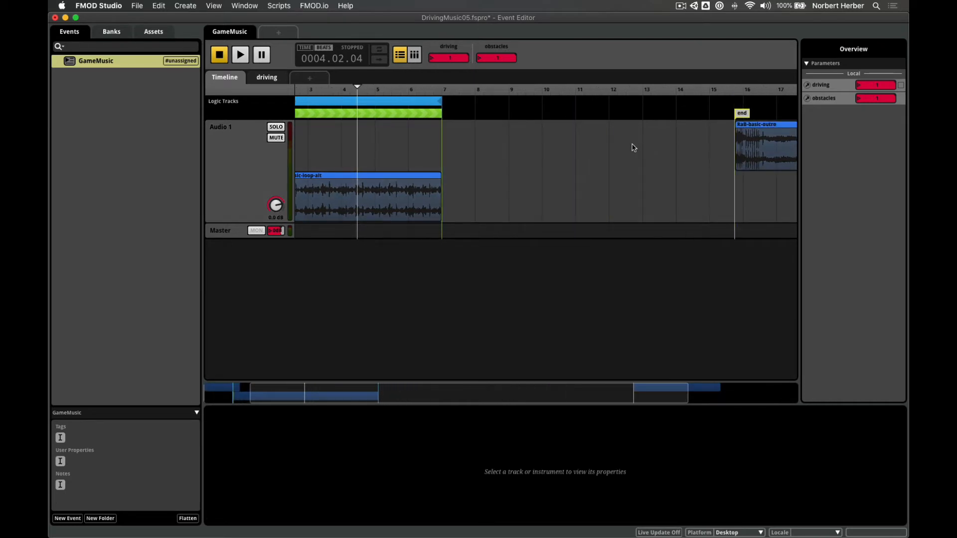
pyautogui.hscroll(-2, 633, 146)
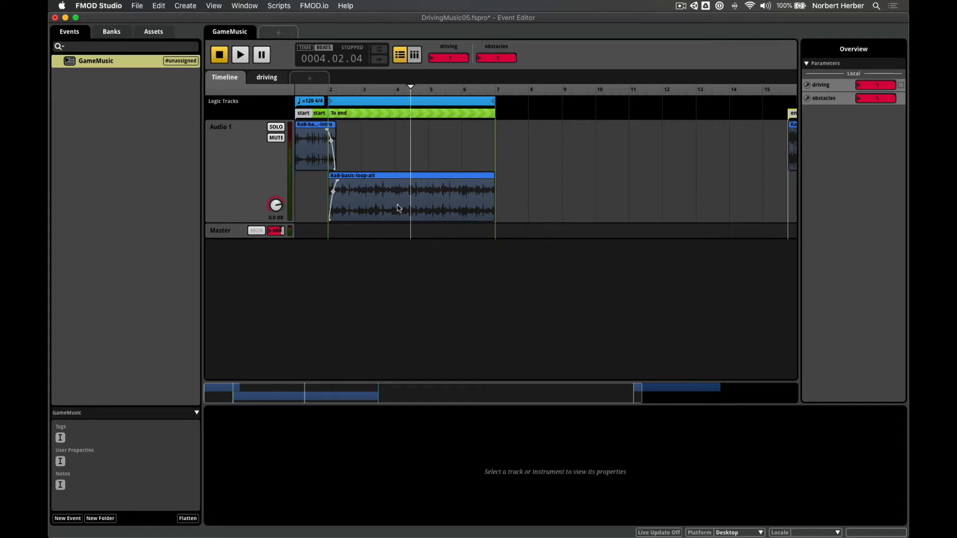
# Duplicate RaB-basic-loop-alt and place the copy at bar 7, directly after the original loop.
pyautogui.click(377, 193)
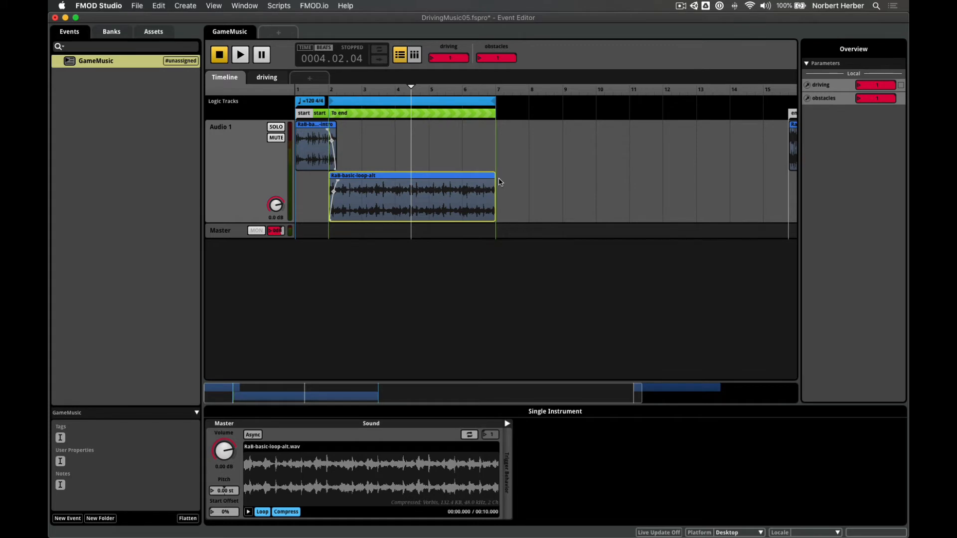
pyautogui.press('super+d')
pyautogui.hscroll(1, 491, 160)
pyautogui.moveTo(445, 129); pyautogui.dragTo(531, 129)
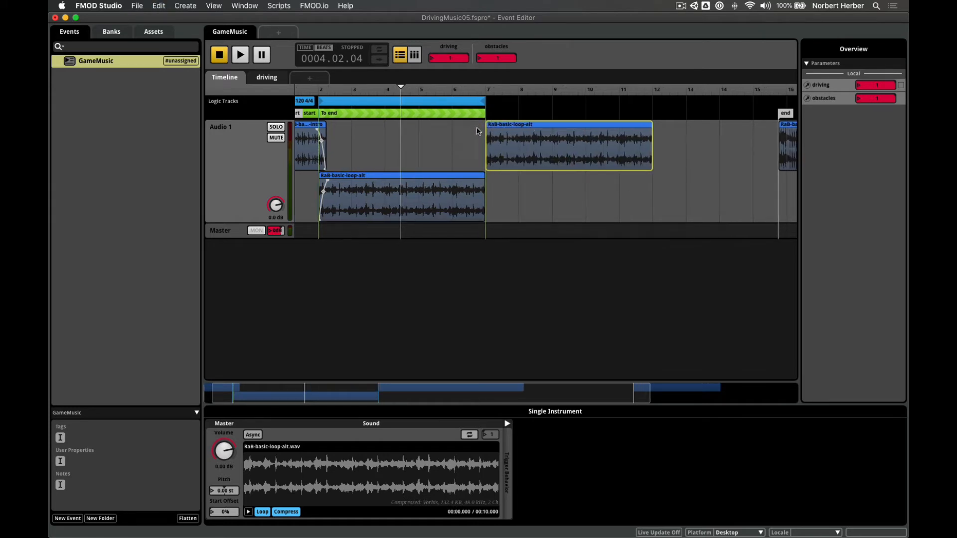
pyautogui.hscroll(-1, 476, 130)
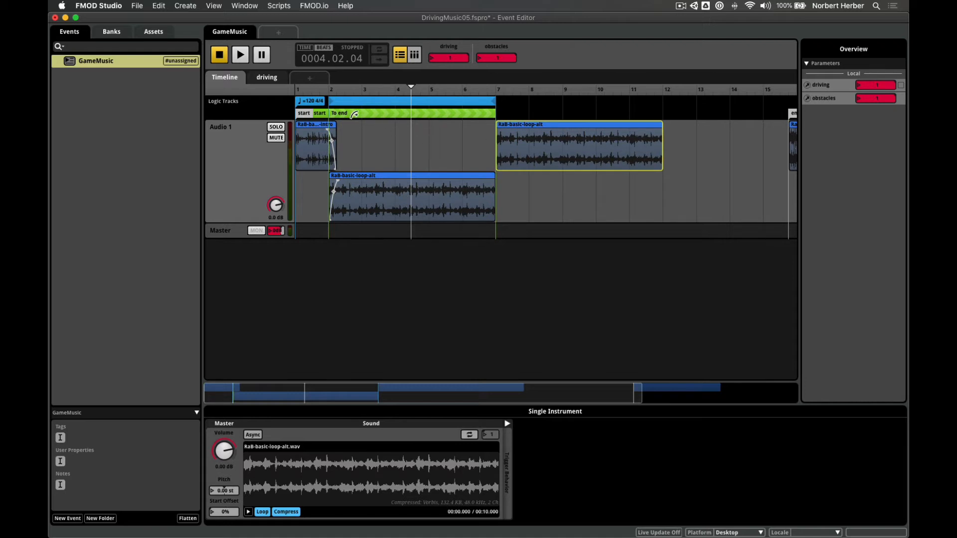
# Move the To end transition region and the loop region over the duplicated loop, spanning bars 7 to 12.
pyautogui.click(460, 129)
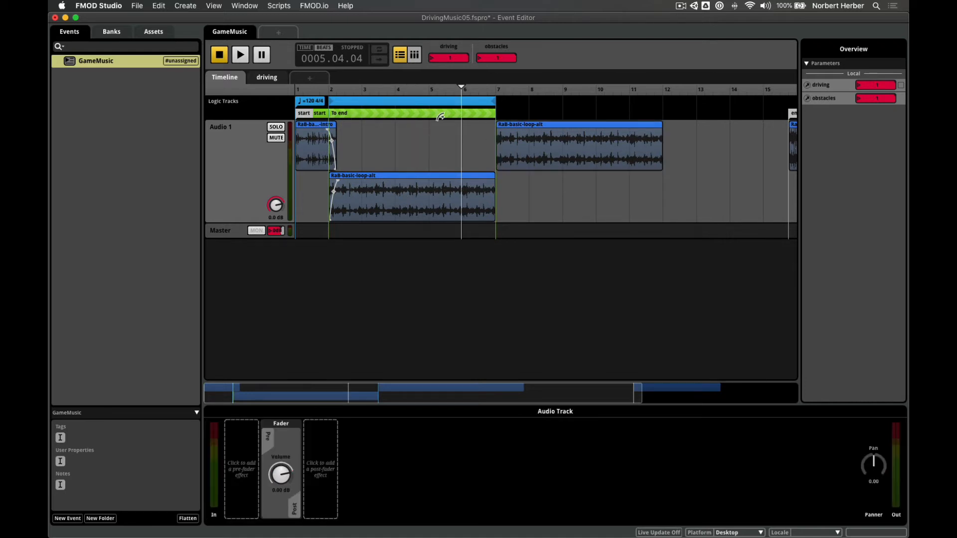
pyautogui.click(398, 135)
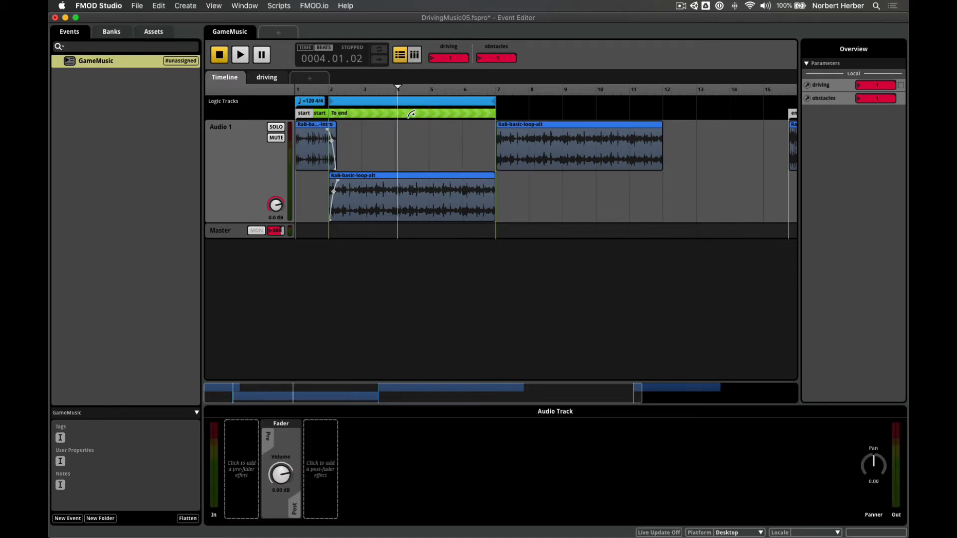
pyautogui.moveTo(410, 114); pyautogui.dragTo(580, 115)
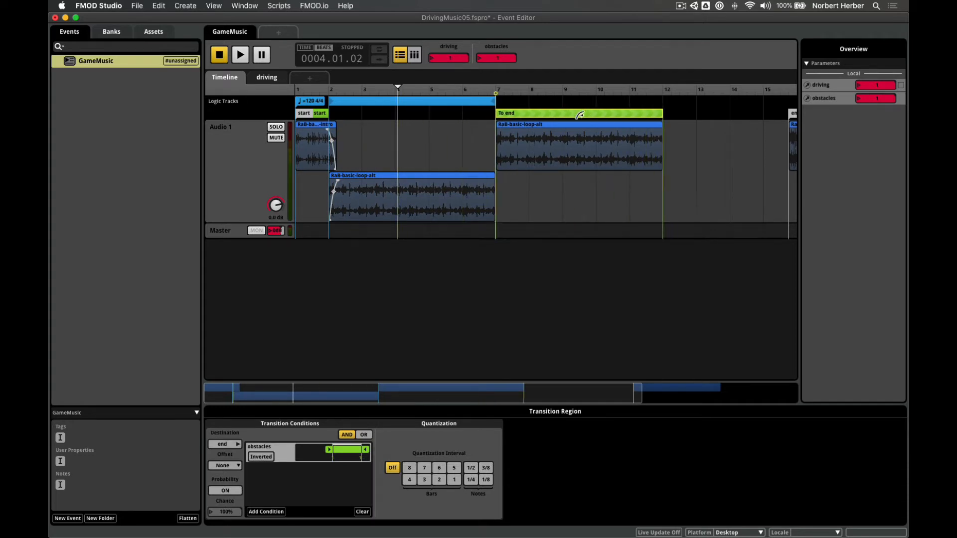
pyautogui.moveTo(359, 100); pyautogui.dragTo(527, 99)
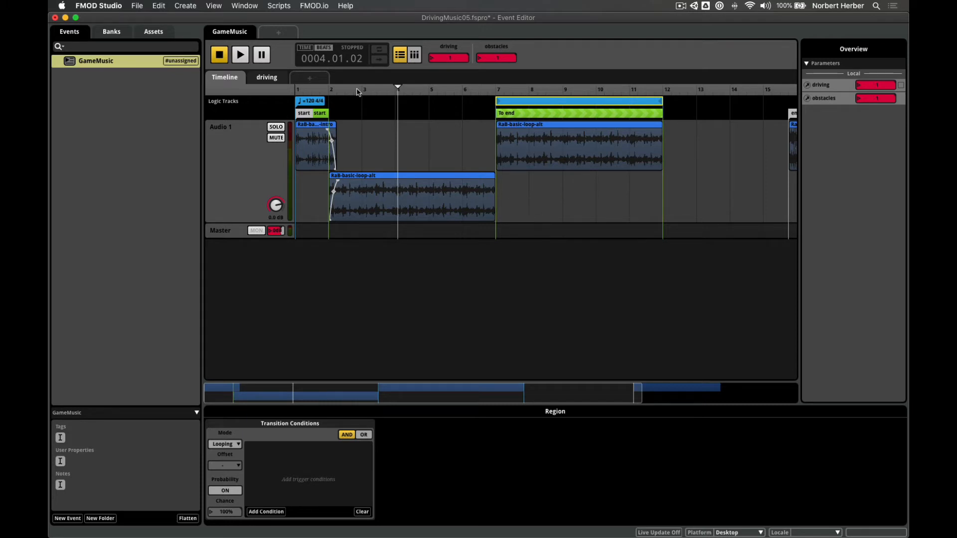
# Set the driving parameter to 0 and move the playhead to about bar 9.1, over the second loop.
pyautogui.moveTo(397, 89); pyautogui.dragTo(302, 90)
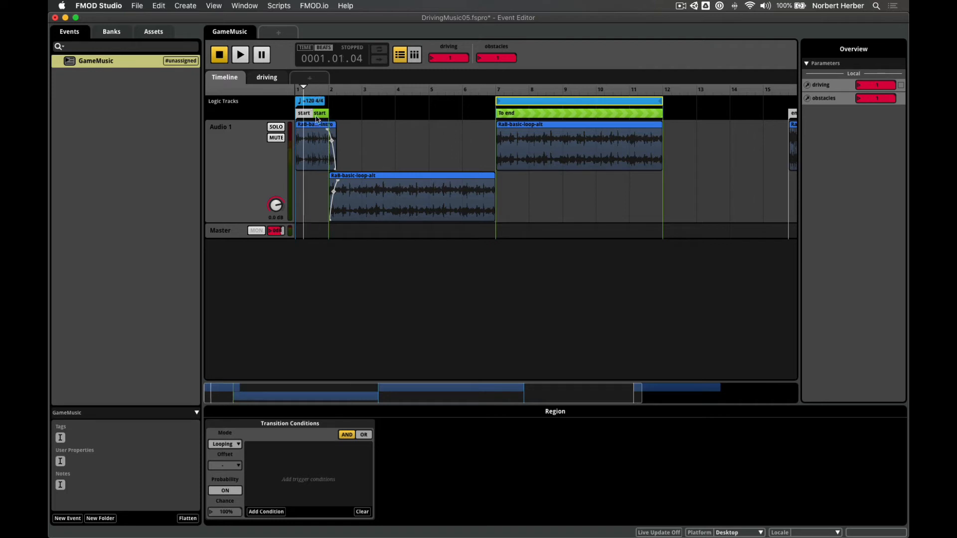
pyautogui.doubleClick(431, 60)
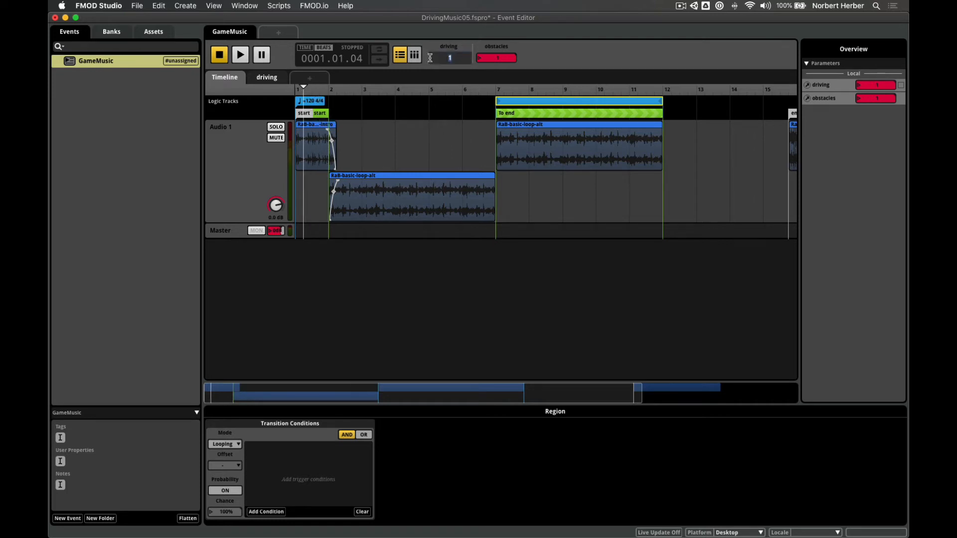
pyautogui.write('0')
pyautogui.press('Return')
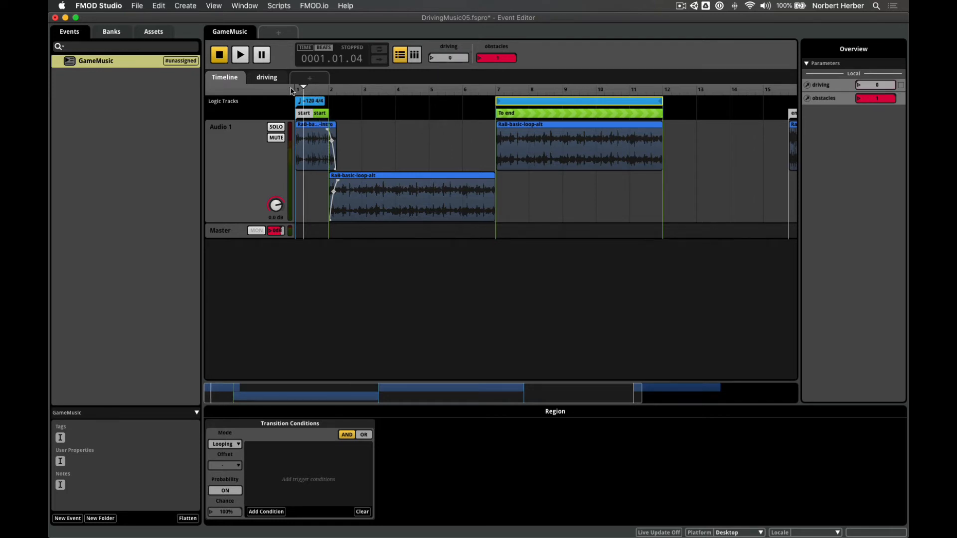
pyautogui.moveTo(304, 89); pyautogui.dragTo(350, 89)
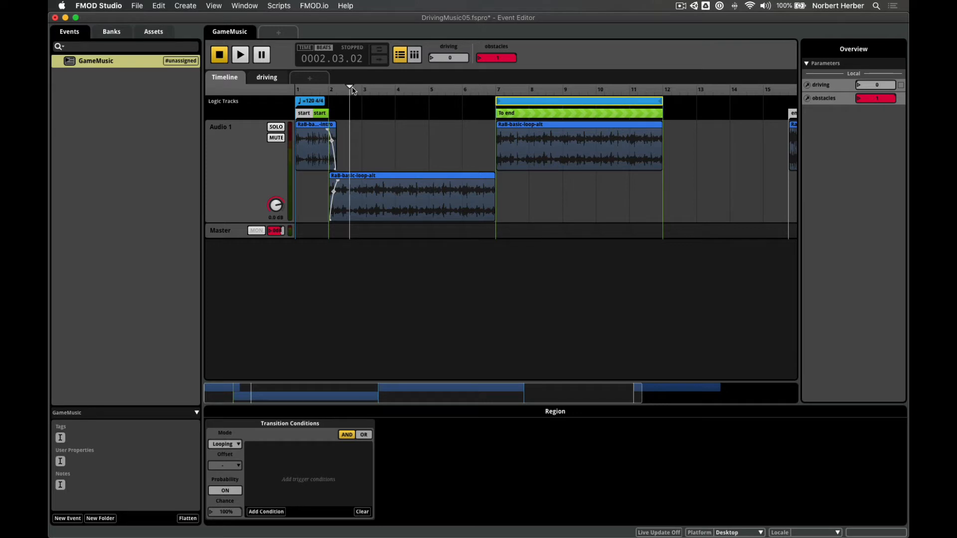
pyautogui.moveTo(351, 89); pyautogui.dragTo(570, 127)
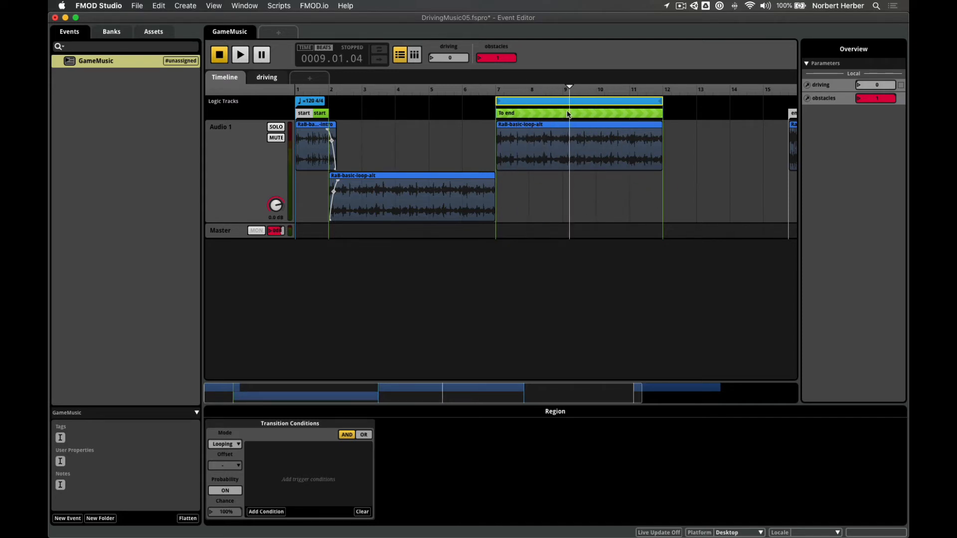
pyautogui.hscroll(5, 569, 140)
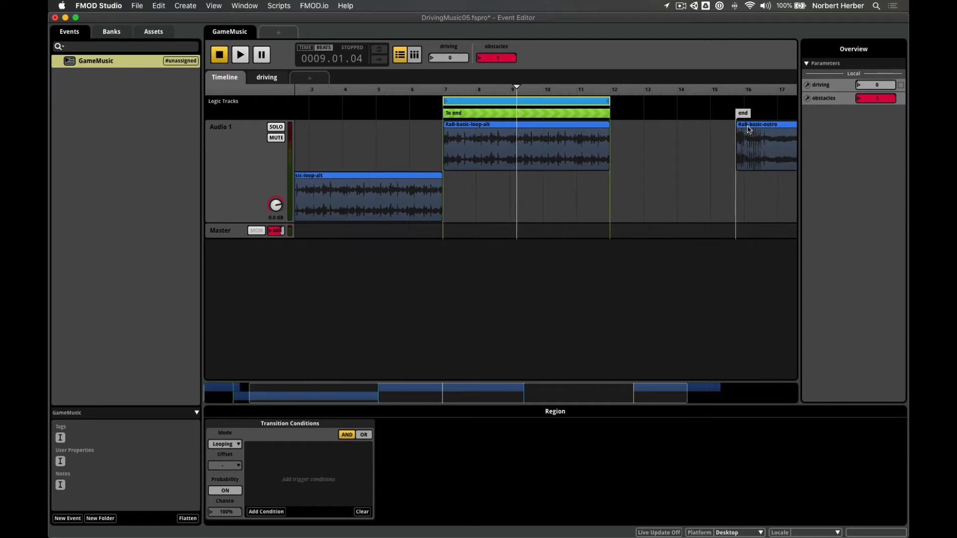
pyautogui.hscroll(-5, 638, 165)
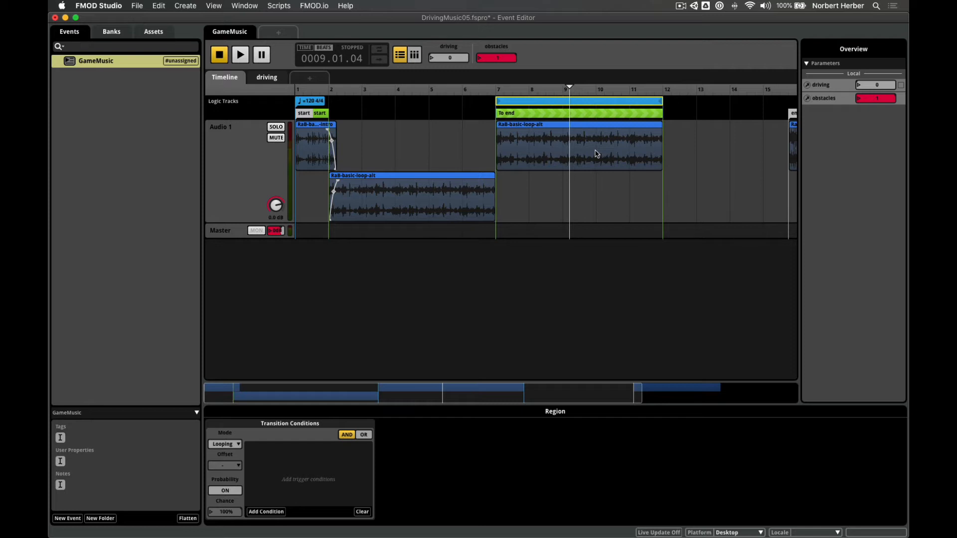
# Shorten the loop region, the To end transition region and the second RaB-basic-loop-alt clip so they all end at bar 8.
pyautogui.click(560, 149)
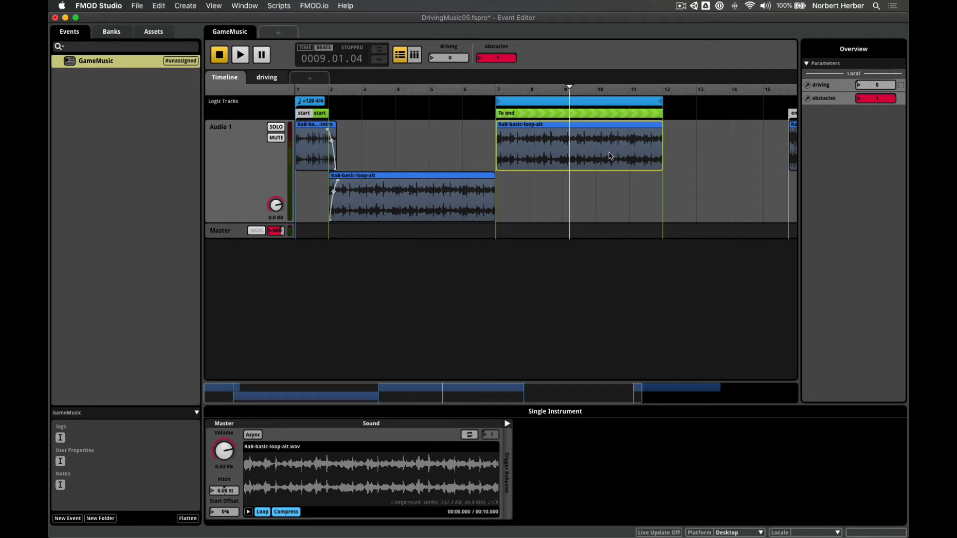
pyautogui.moveTo(660, 102); pyautogui.dragTo(527, 103)
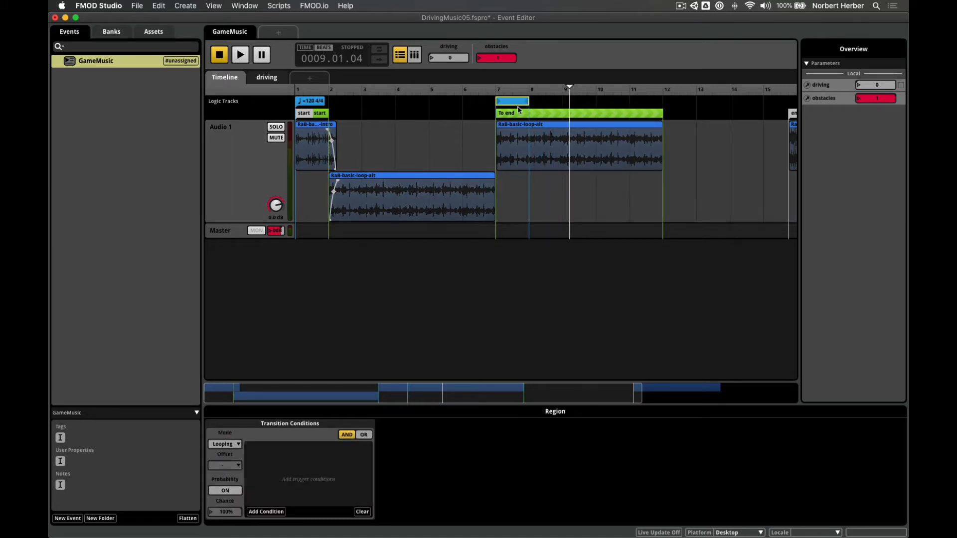
pyautogui.click(640, 118)
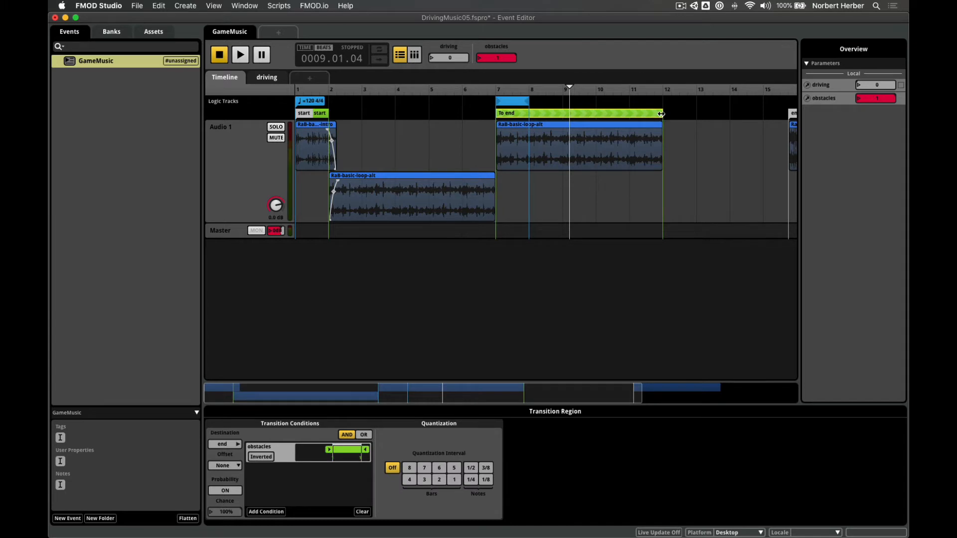
pyautogui.moveTo(662, 115); pyautogui.dragTo(529, 118)
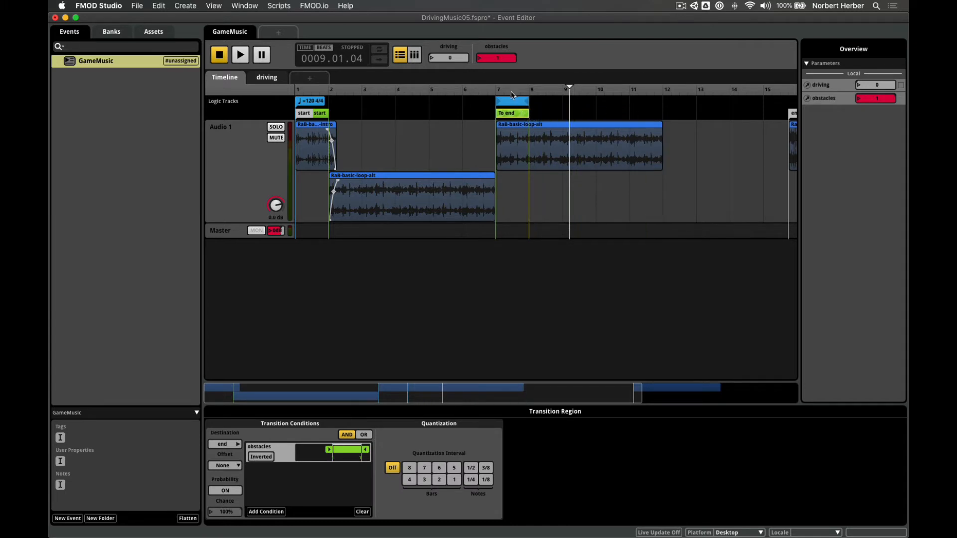
pyautogui.click(537, 130)
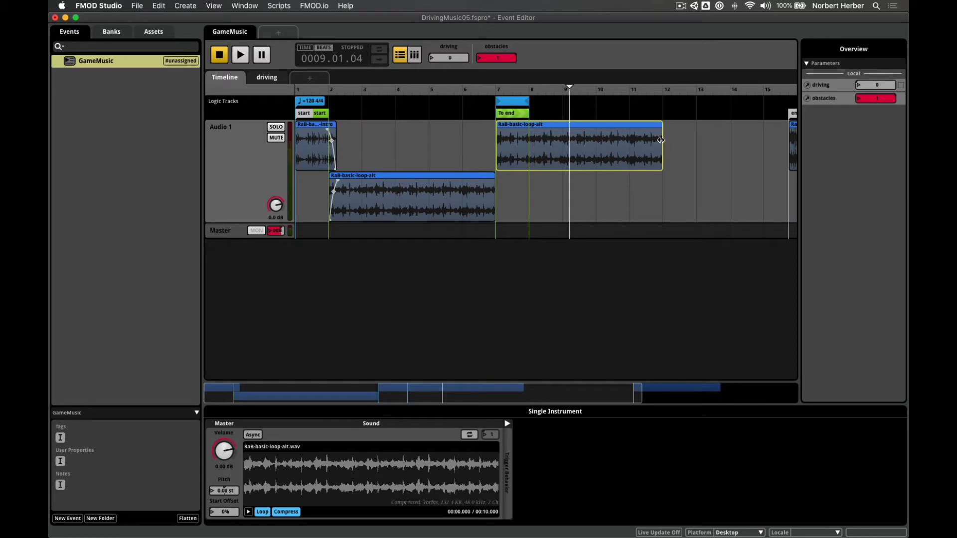
pyautogui.moveTo(661, 140); pyautogui.dragTo(529, 143)
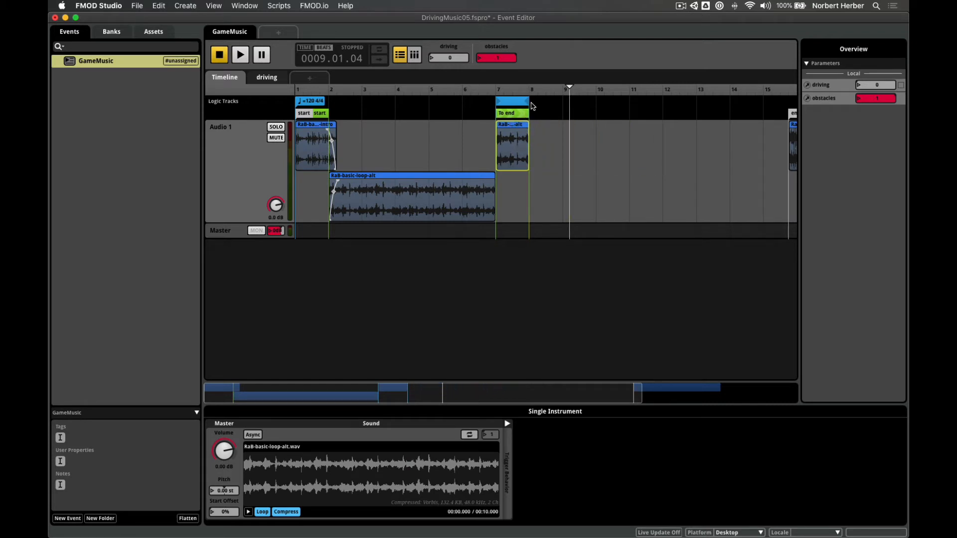
# Audition the shortened loop from just before bar 7, setting obstacles to 0 for a repeat playback.
pyautogui.click(494, 91)
pyautogui.press('space')
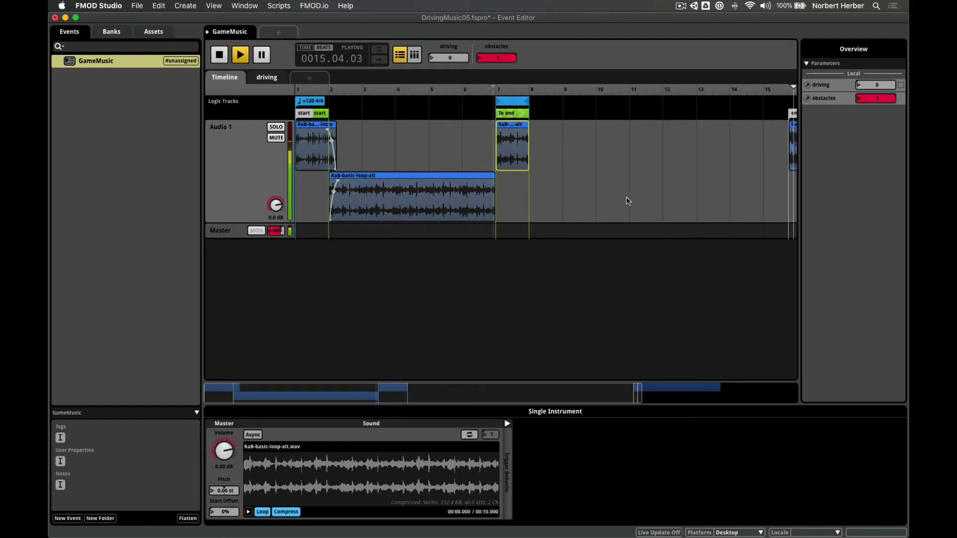
pyautogui.press('space')
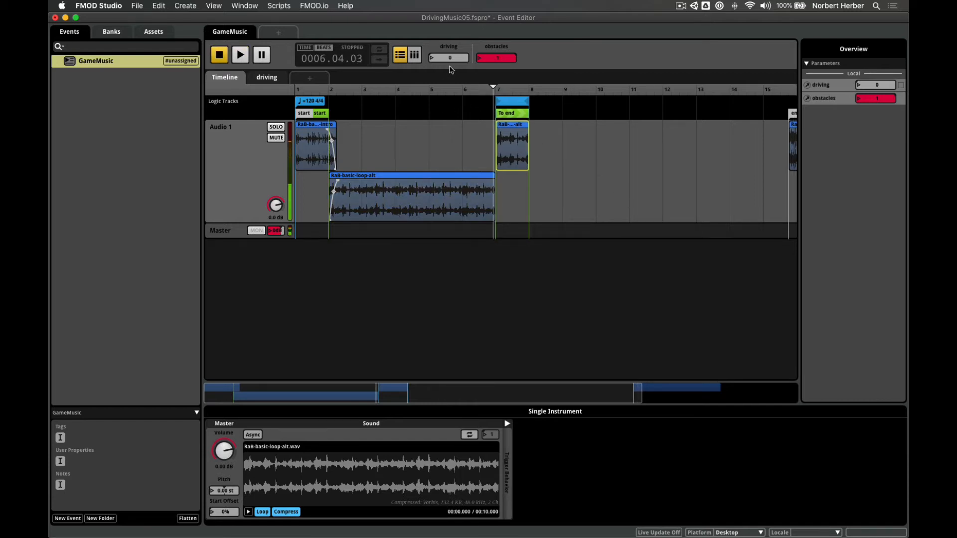
pyautogui.doubleClick(478, 59)
pyautogui.write('0')
pyautogui.press('Return')
pyautogui.press('space')
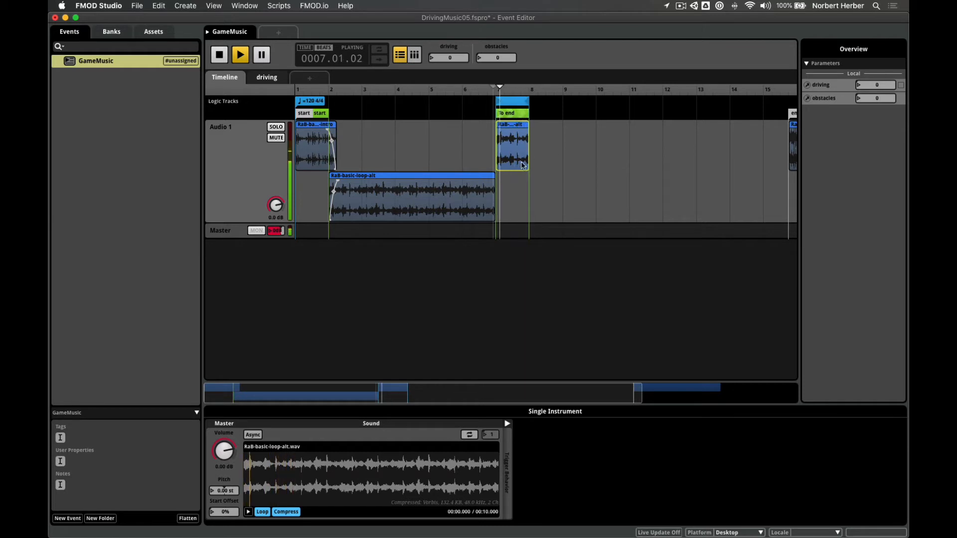
pyautogui.click(220, 58)
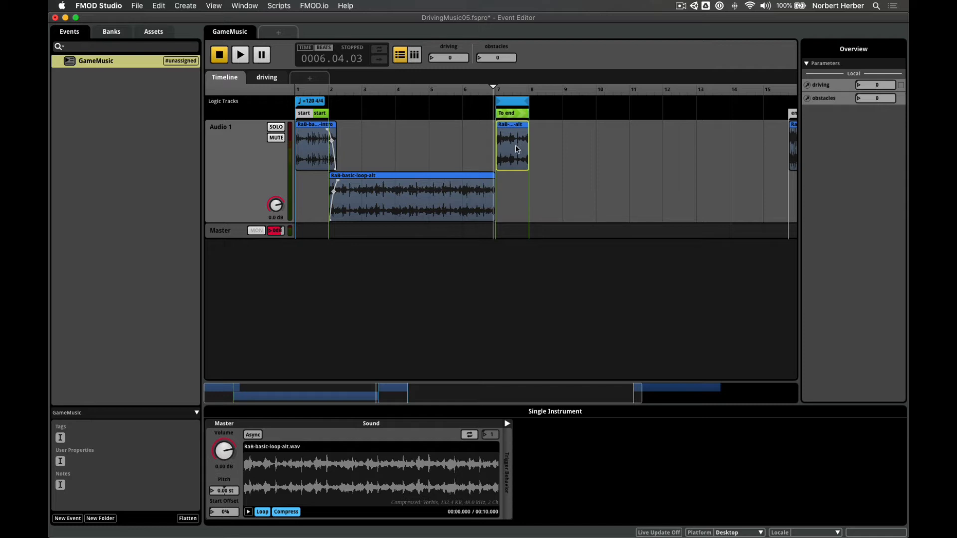
# Make the one-bar RaB-basic-loop-alt instrument asynchronous with looping playback and audition it from just before bar 7.
pyautogui.click(474, 436)
pyautogui.click(255, 437)
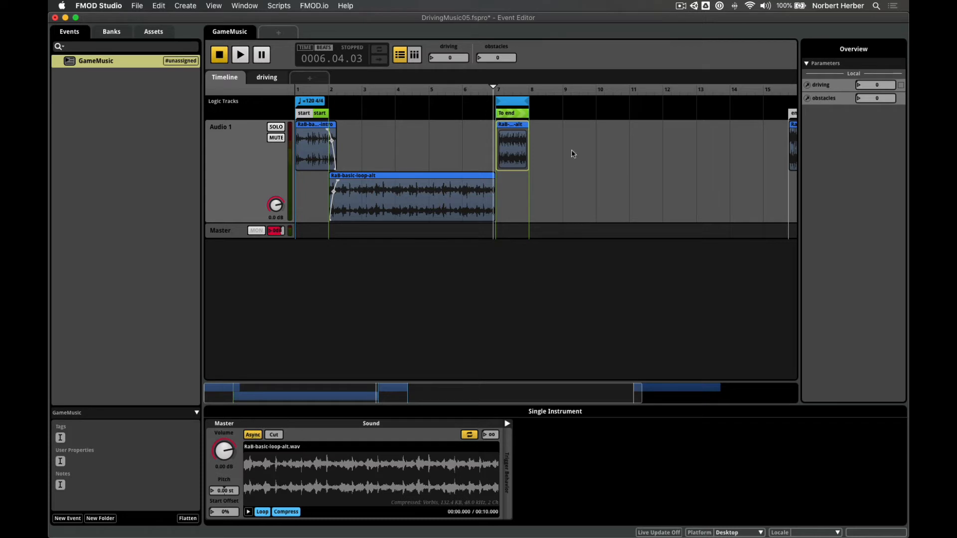
pyautogui.press('space')
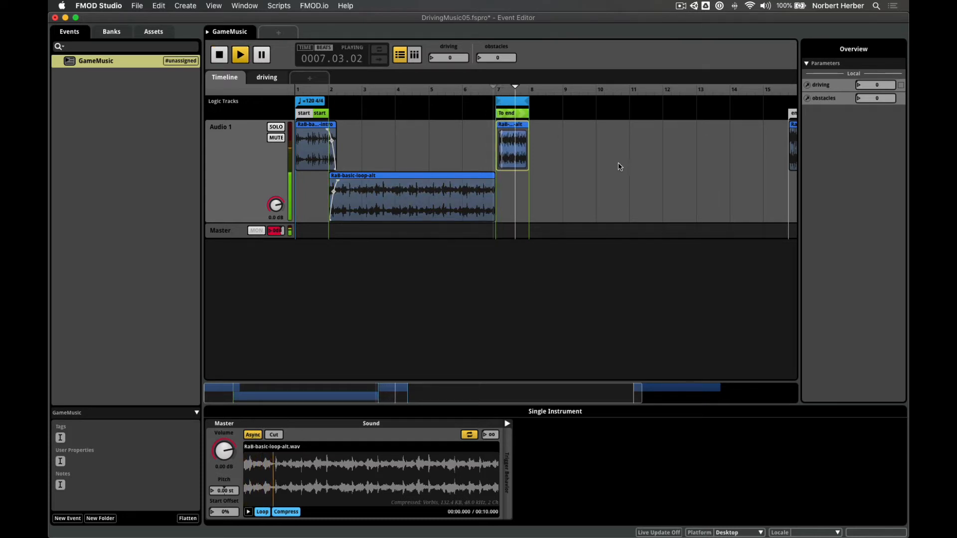
pyautogui.moveTo(415, 388); pyautogui.dragTo(419, 412)
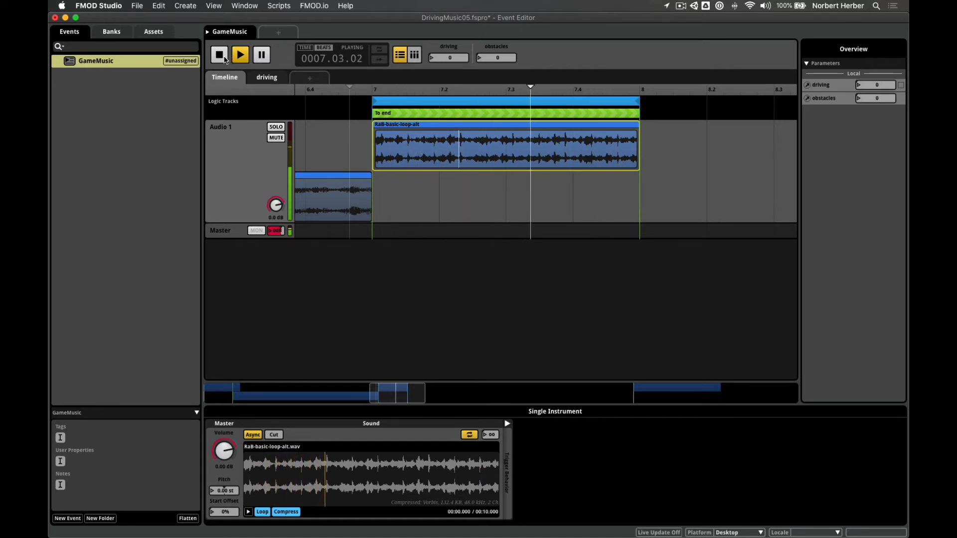
pyautogui.press('space')
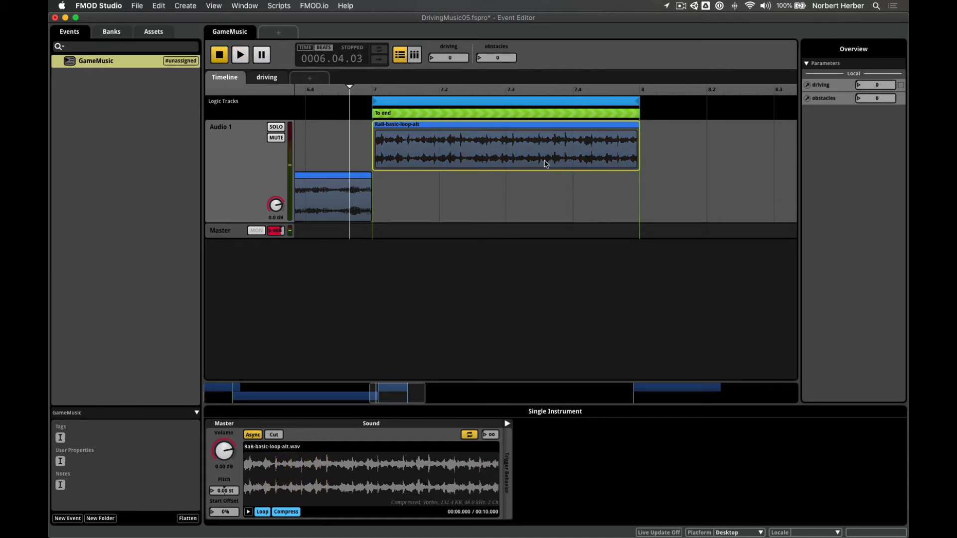
# Move the end marker and RaB-basic-outro to bar 8, and put both markers on a separate row below the transition regions.
pyautogui.moveTo(425, 391); pyautogui.dragTo(678, 388)
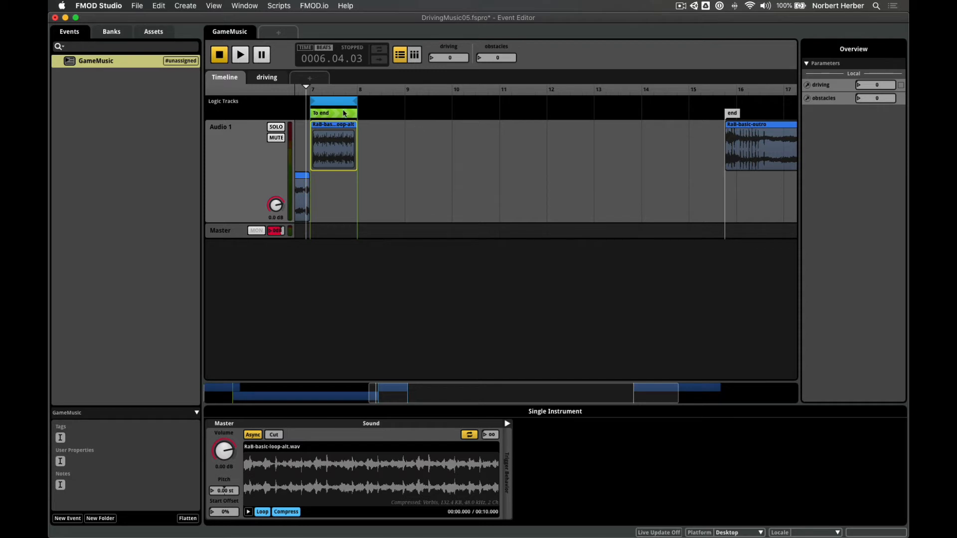
pyautogui.moveTo(731, 116); pyautogui.dragTo(370, 132)
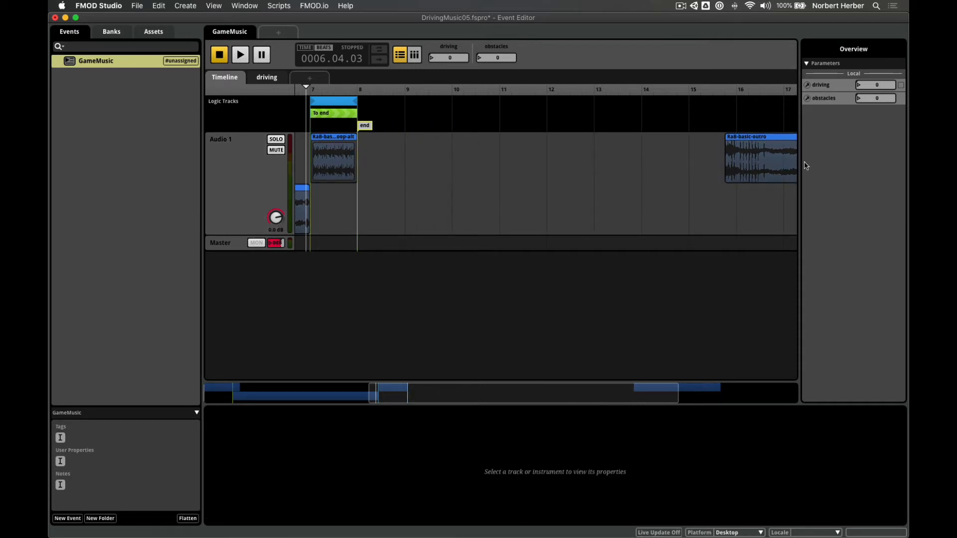
pyautogui.moveTo(753, 152); pyautogui.dragTo(385, 152)
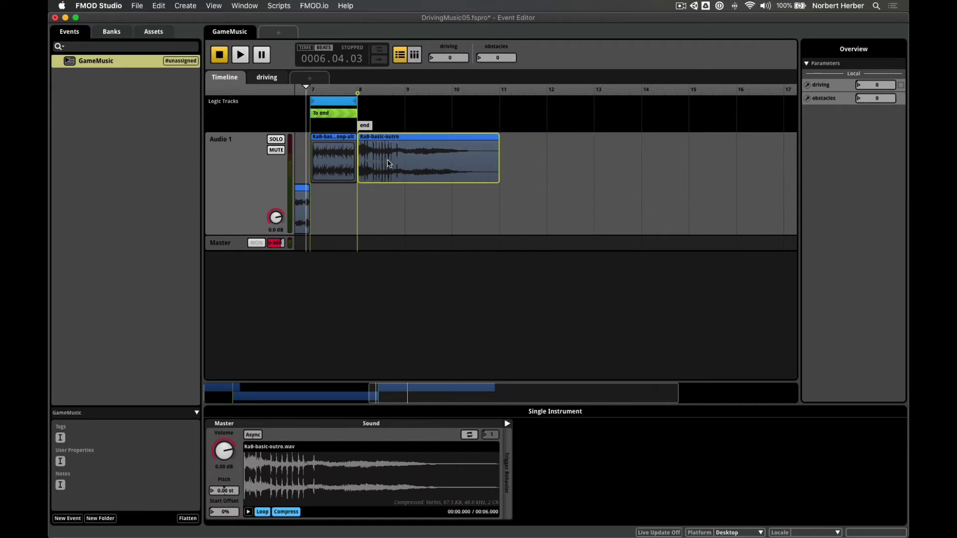
pyautogui.moveTo(444, 396); pyautogui.dragTo(279, 396)
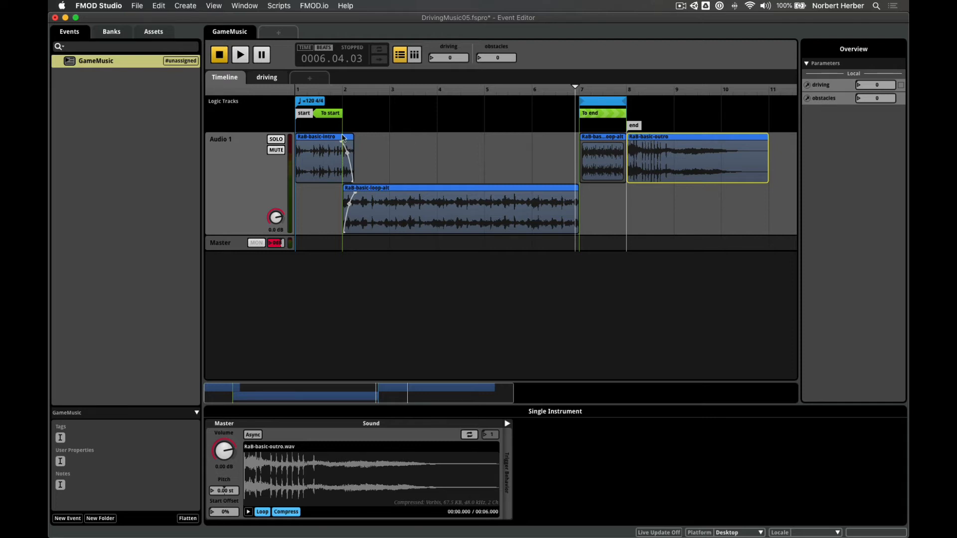
pyautogui.moveTo(303, 116); pyautogui.dragTo(302, 129)
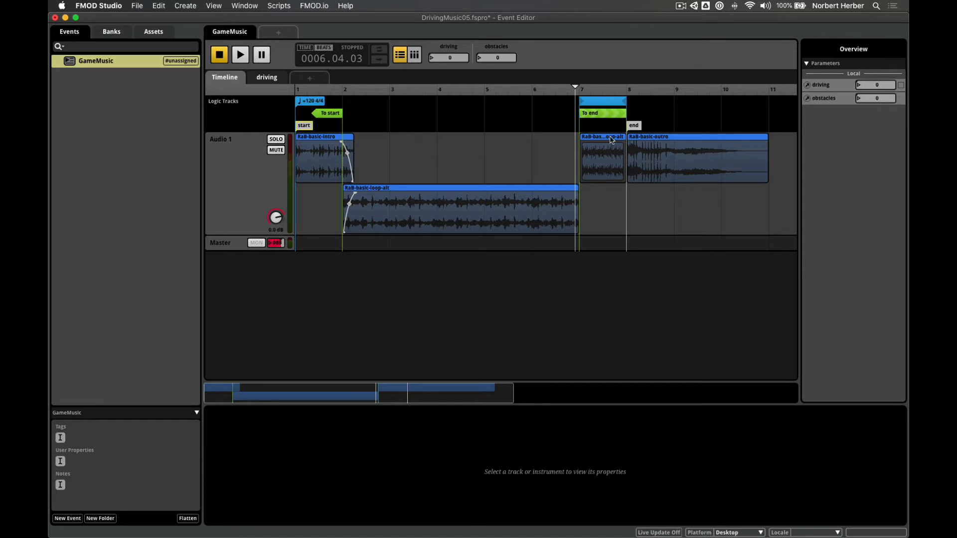
# Audition the loop-to-outro transition from just before bar 7, switching obstacles to 1 during playback and resetting it to 0 after stopping.
pyautogui.click(241, 54)
pyautogui.doubleClick(477, 57)
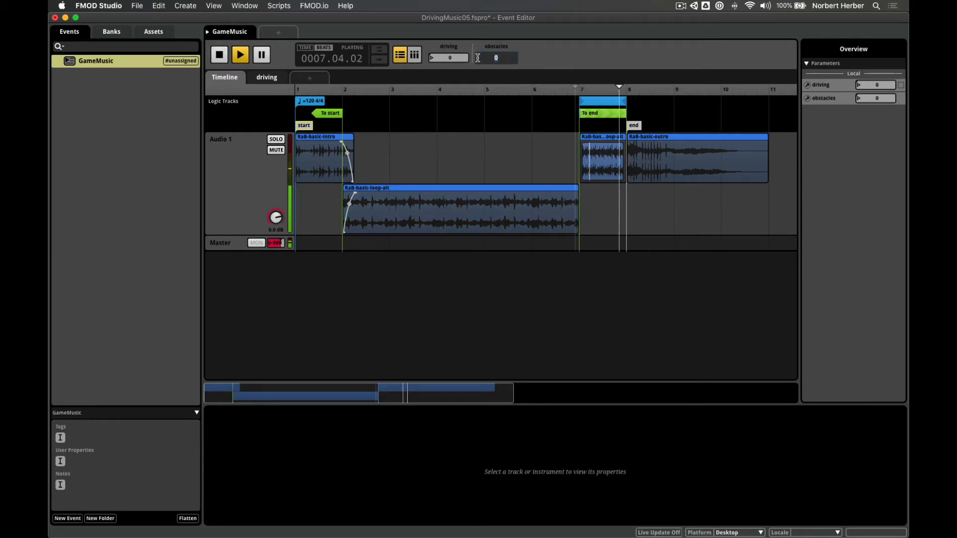
pyautogui.write('1')
pyautogui.press('Return')
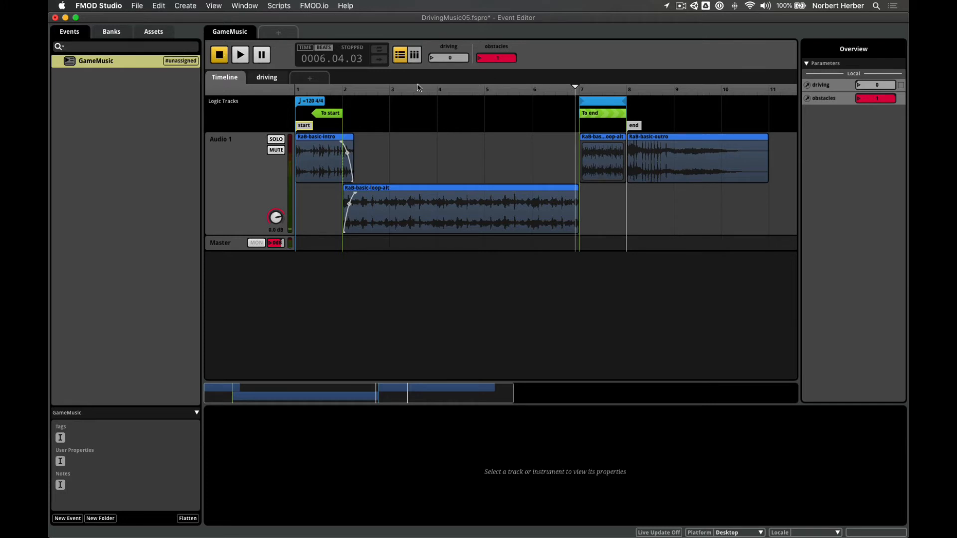
pyautogui.doubleClick(478, 59)
pyautogui.write('0')
pyautogui.press('Return')
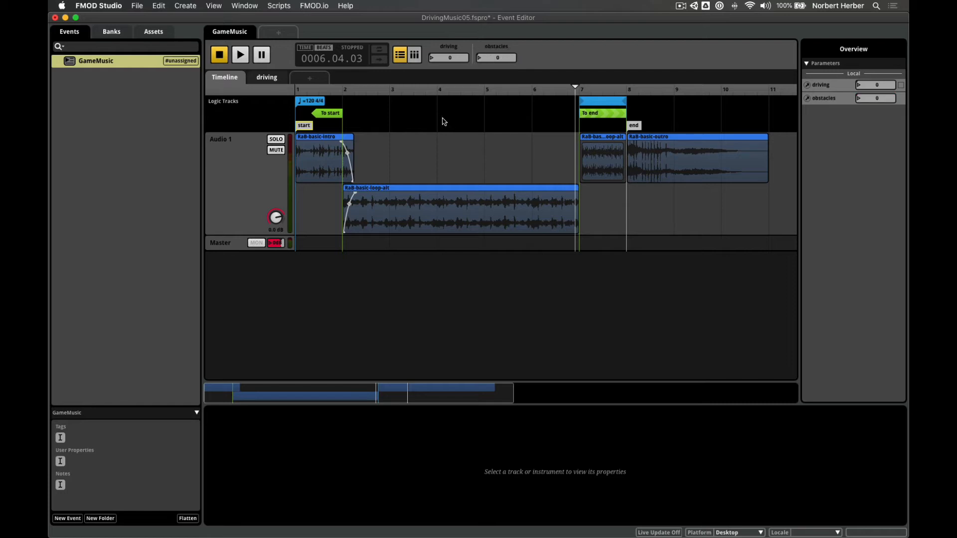
# Place RaB-basic-outro beneath the one-bar loop, starting at bar 8, and extend the loop clip to bar 9 to create a crossfade.
pyautogui.click(651, 143)
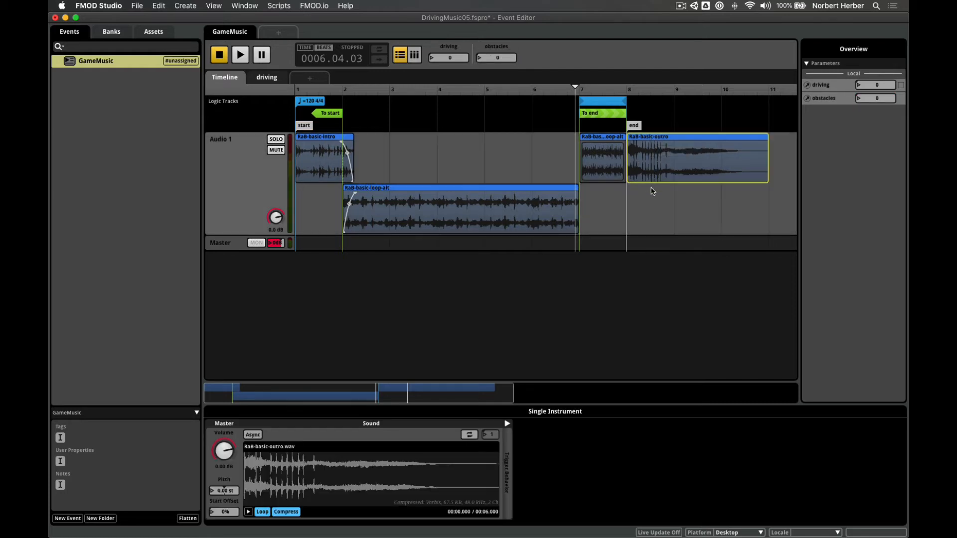
pyautogui.moveTo(654, 177); pyautogui.dragTo(642, 237)
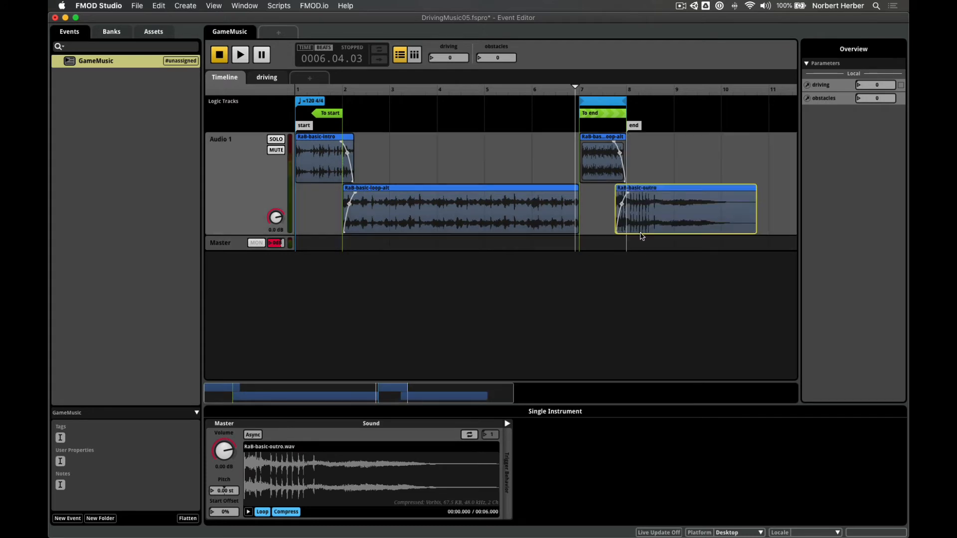
pyautogui.press('super+z')
pyautogui.press('super+shift+z')
pyautogui.moveTo(626, 150); pyautogui.dragTo(669, 153)
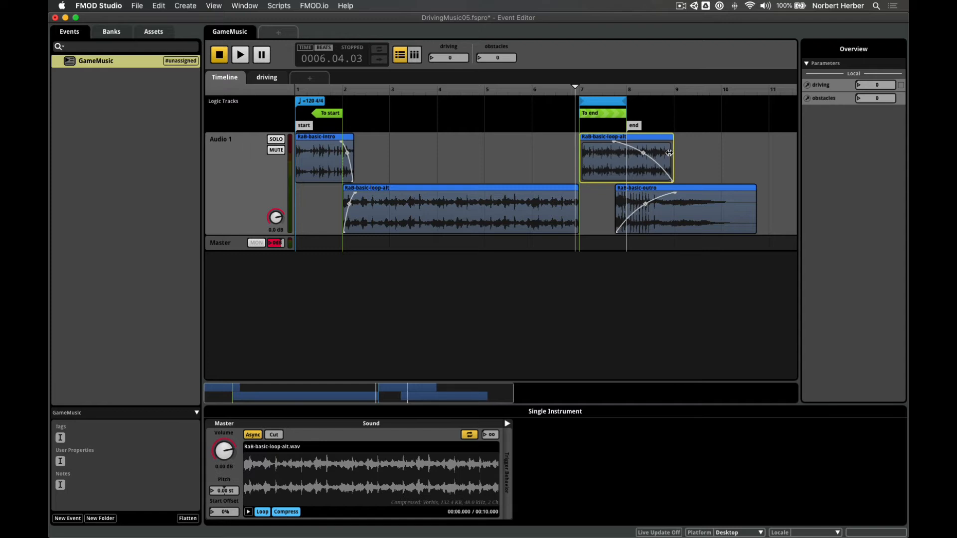
pyautogui.moveTo(638, 189); pyautogui.dragTo(648, 191)
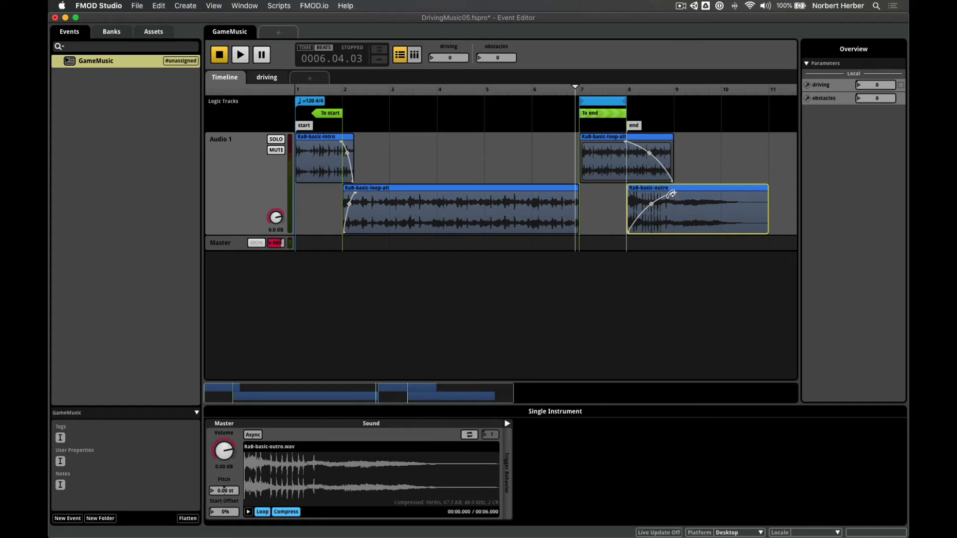
# Remove the fade-in from RaB-basic-outro and bend the overlapping loop's fade-out curve downward for a faster initial drop.
pyautogui.moveTo(671, 194); pyautogui.dragTo(612, 198)
pyautogui.moveTo(650, 156); pyautogui.dragTo(651, 177)
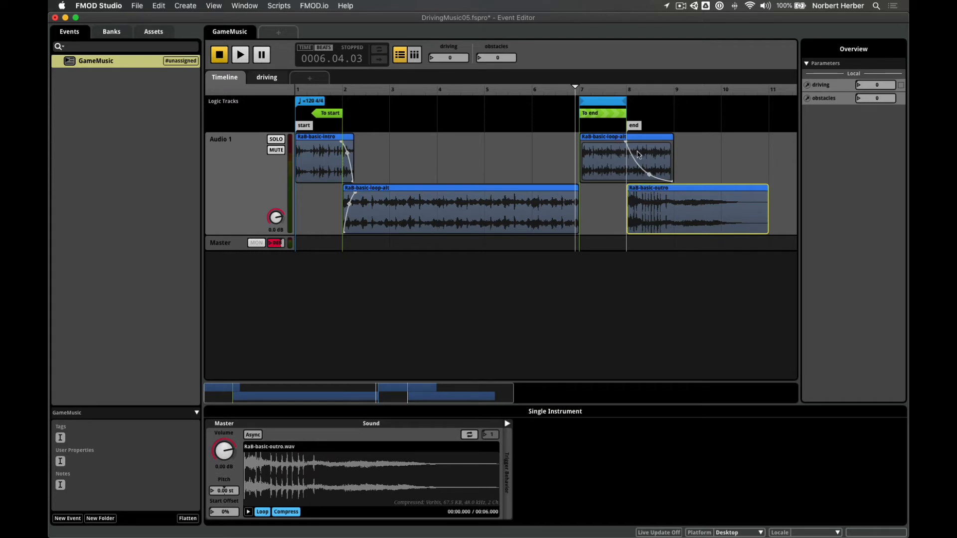
# Audition the crossfaded loop-to-outro transition from just before bar 7, setting obstacles to 1 during playback.
pyautogui.press('space')
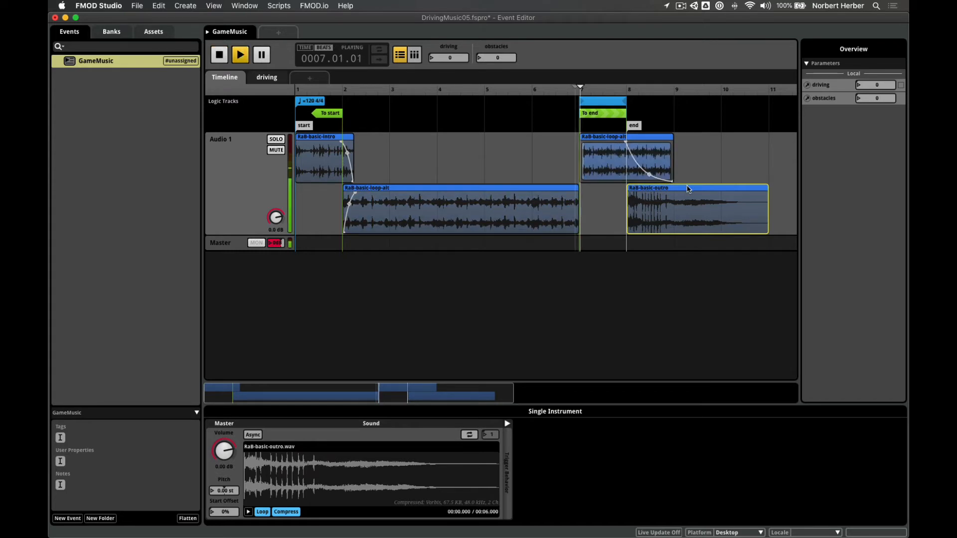
pyautogui.click(479, 59)
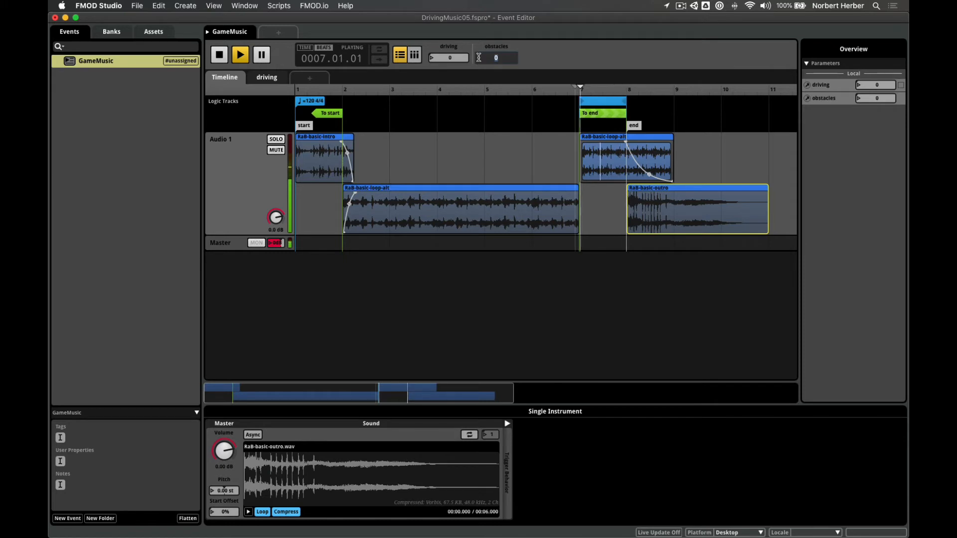
pyautogui.write('1')
pyautogui.press('Return')
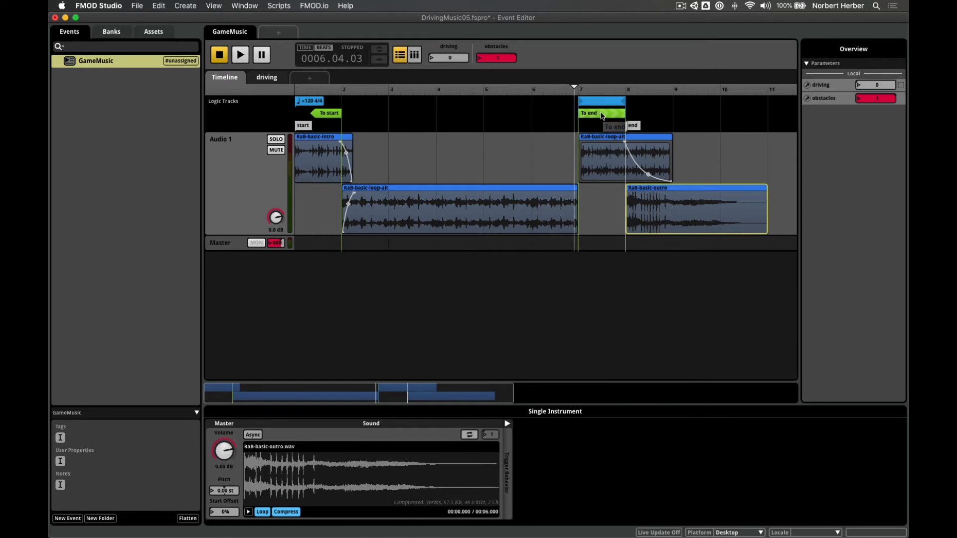
# Set the To end transition region's quantization interval to 1 bar, and reset the obstacles parameter to 0.
pyautogui.click(601, 116)
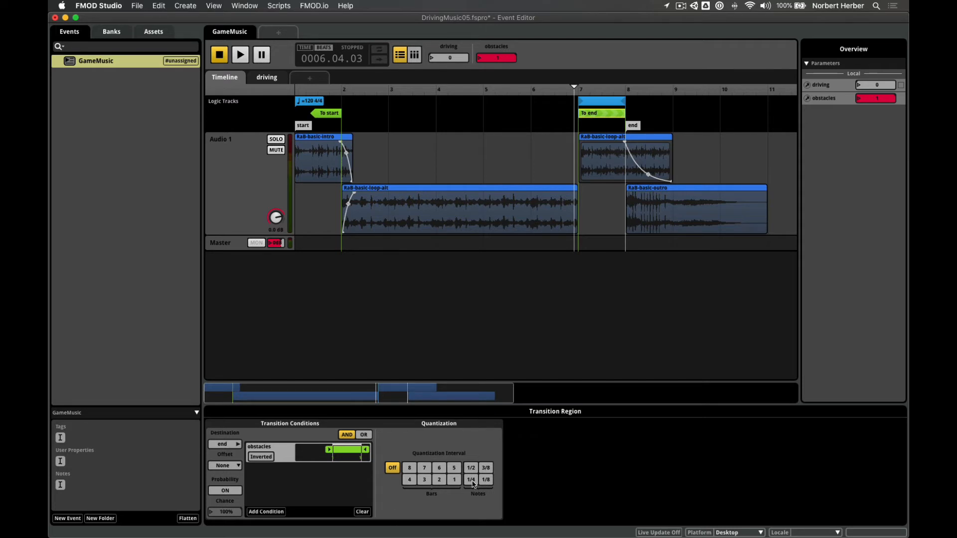
pyautogui.click(454, 479)
pyautogui.doubleClick(478, 58)
pyautogui.write('0')
pyautogui.press('Return')
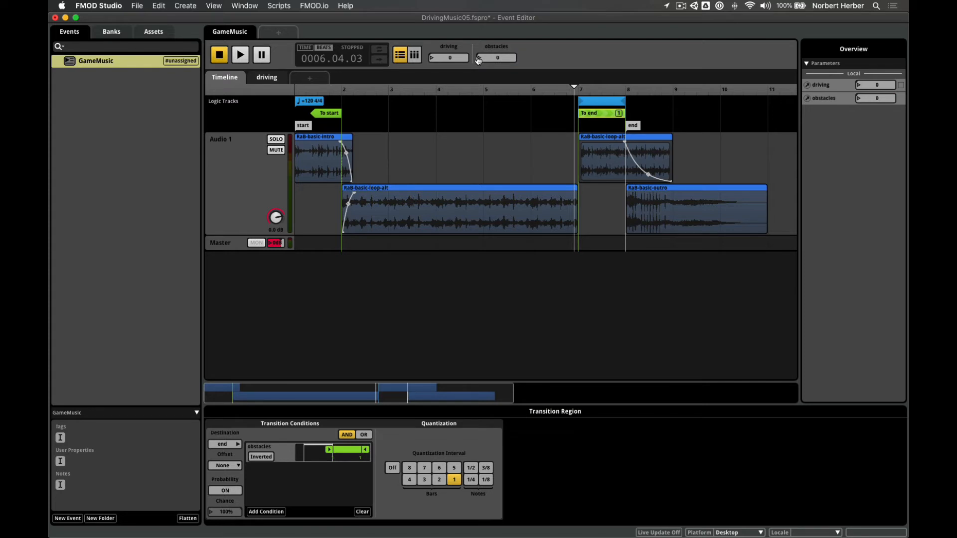
# Audition the quantized transition to the outro from just before bar 7, changing obstacles to 1 while the loop plays.
pyautogui.click(241, 56)
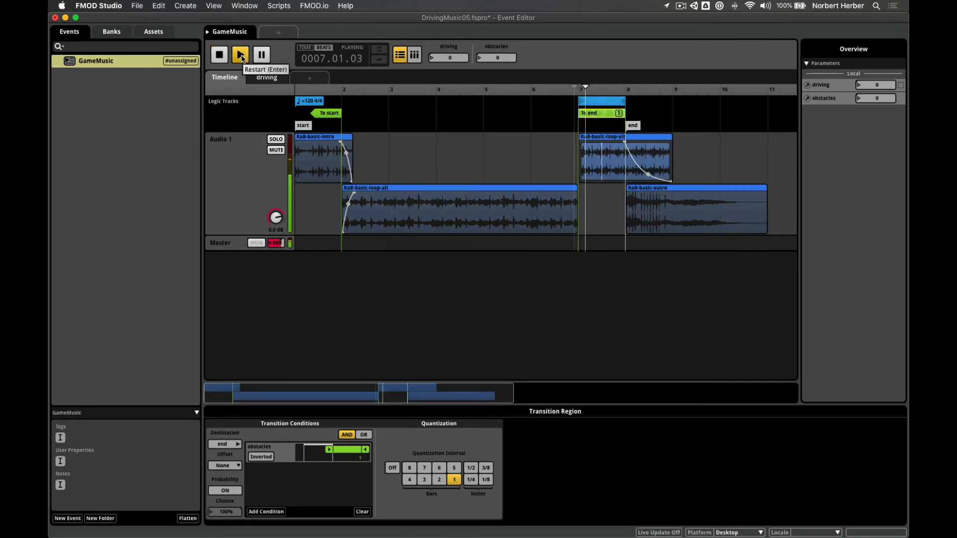
pyautogui.click(481, 58)
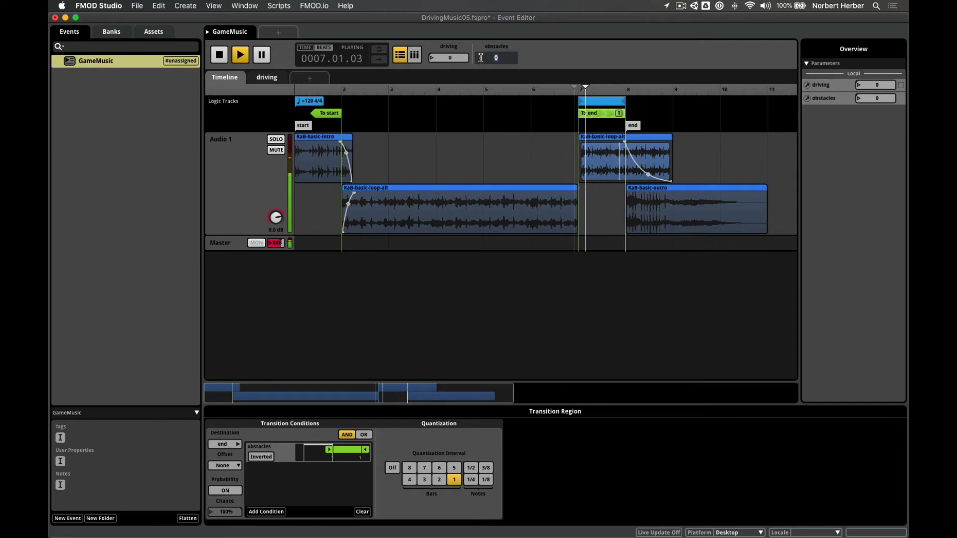
pyautogui.write('1')
pyautogui.press('Return')
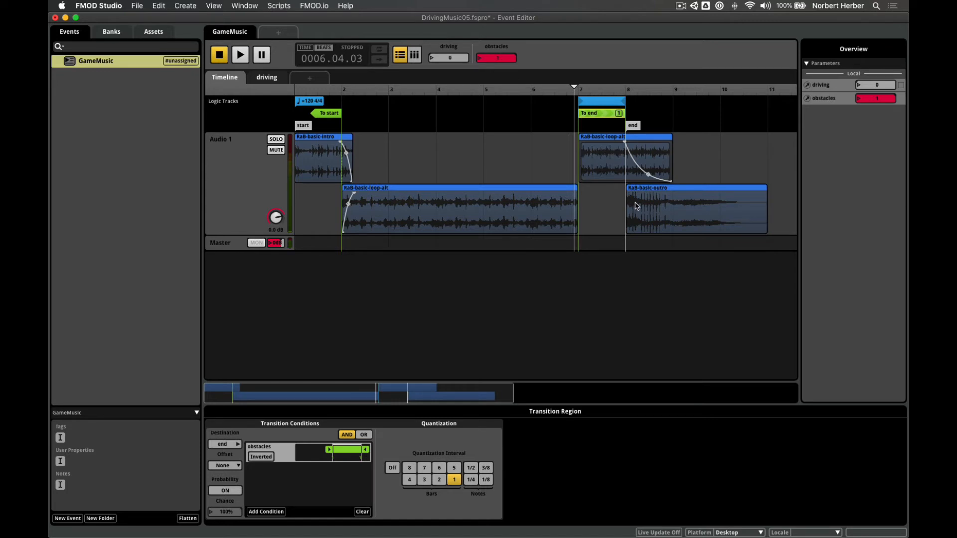
pyautogui.hscroll(-1, 636, 206)
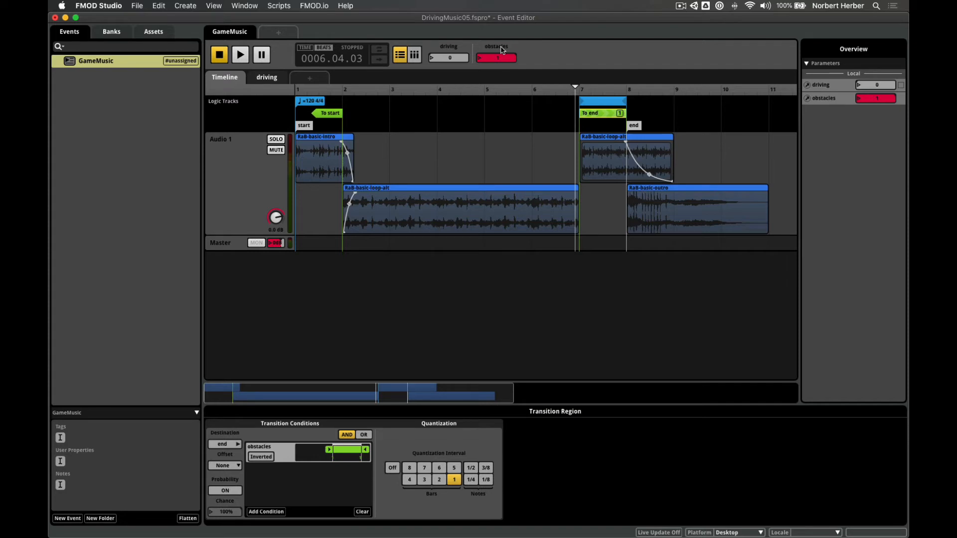
# Reset obstacles to 0 and audition the bar-quantized transition once more, switching obstacles to 1 during the loop.
pyautogui.doubleClick(479, 56)
pyautogui.press('Return')
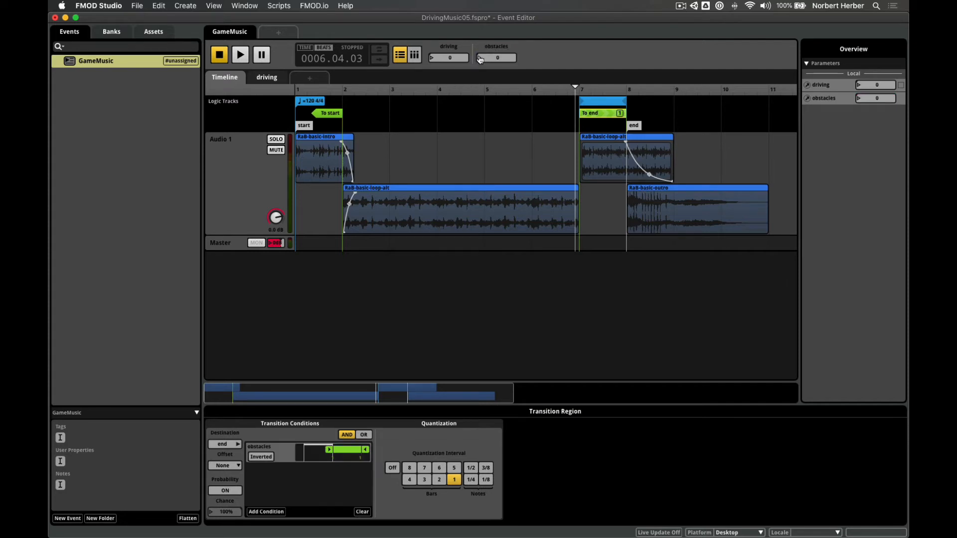
pyautogui.press('space')
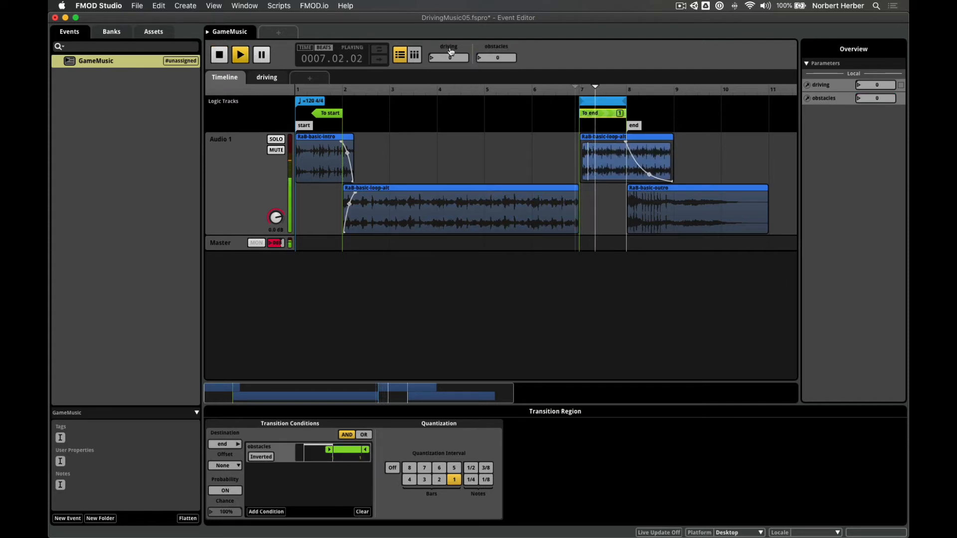
pyautogui.doubleClick(479, 57)
pyautogui.write('1')
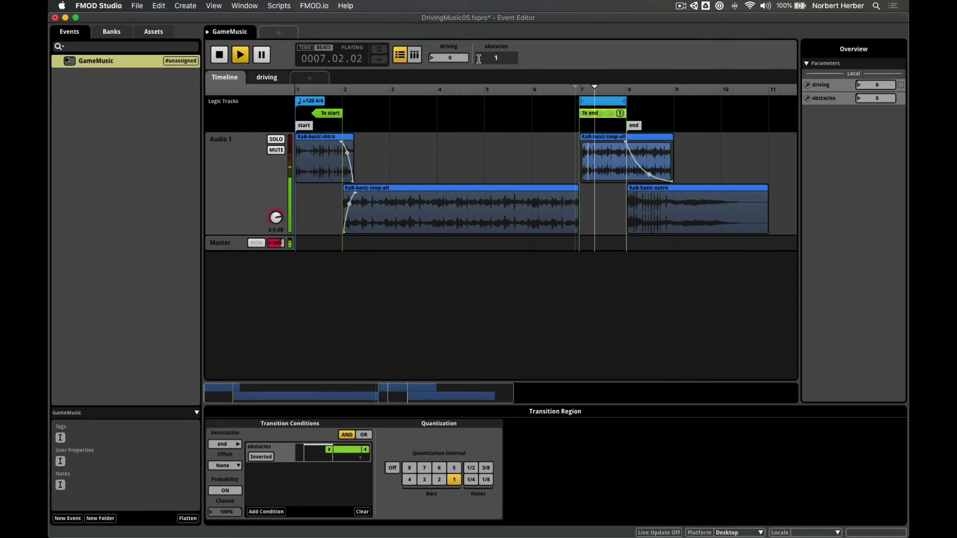
pyautogui.press('Return')
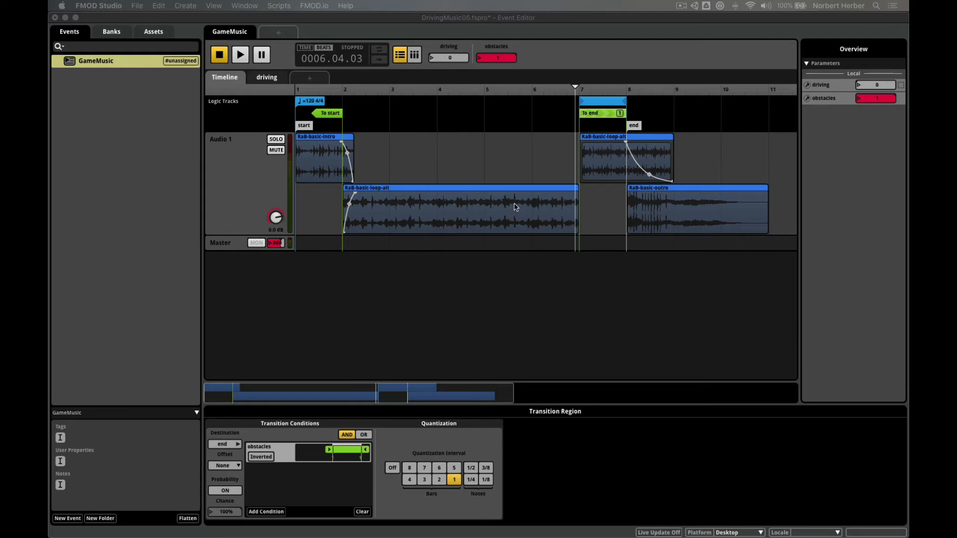
# Save the project and create a new 2D timeline event named ObstacleImpacts.
pyautogui.click(546, 245)
pyautogui.press('super+s')
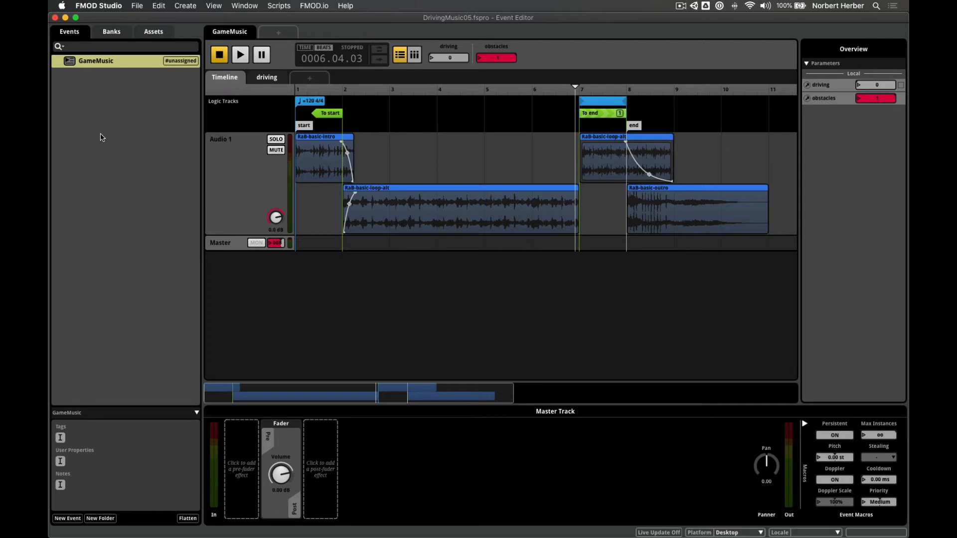
pyautogui.rightClick(100, 137)
pyautogui.moveTo(107, 141)
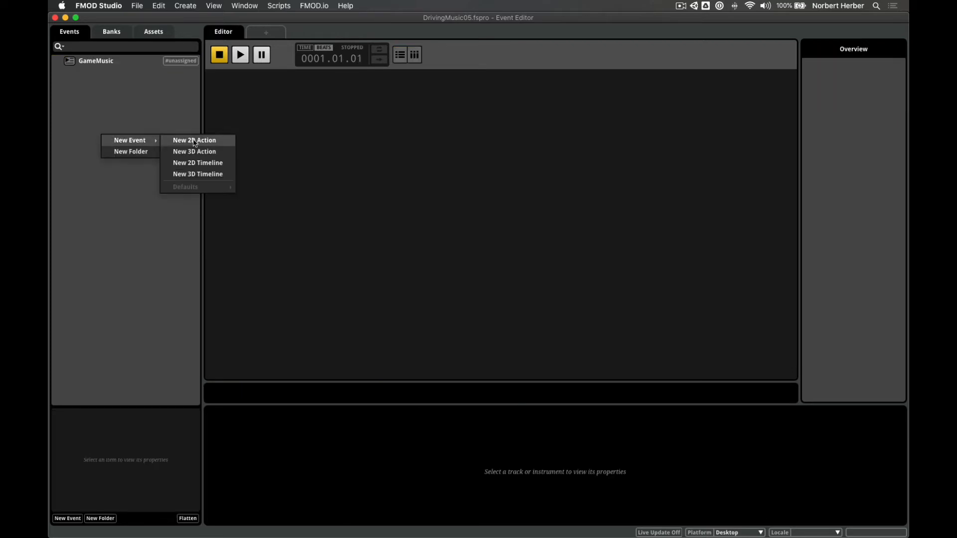
pyautogui.click(197, 164)
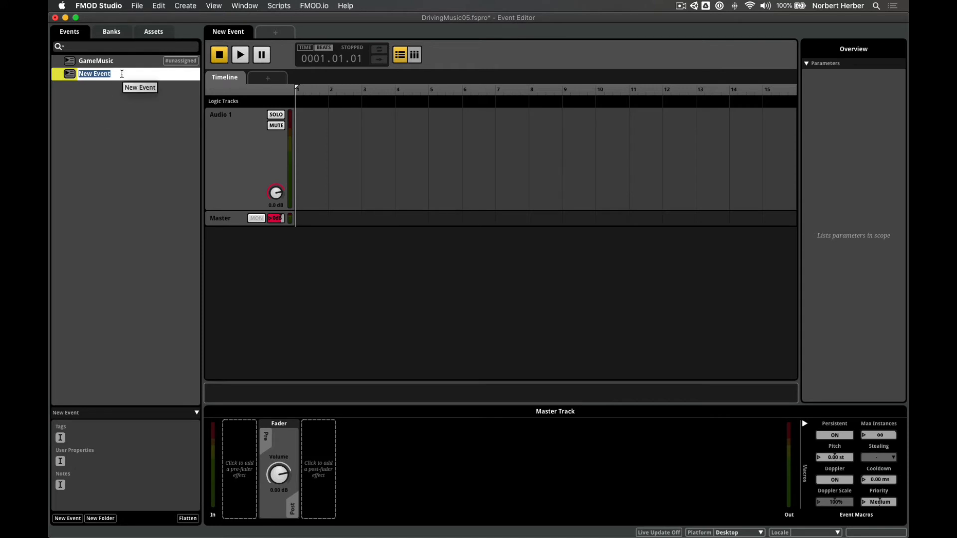
pyautogui.write('ObstacleImpacts')
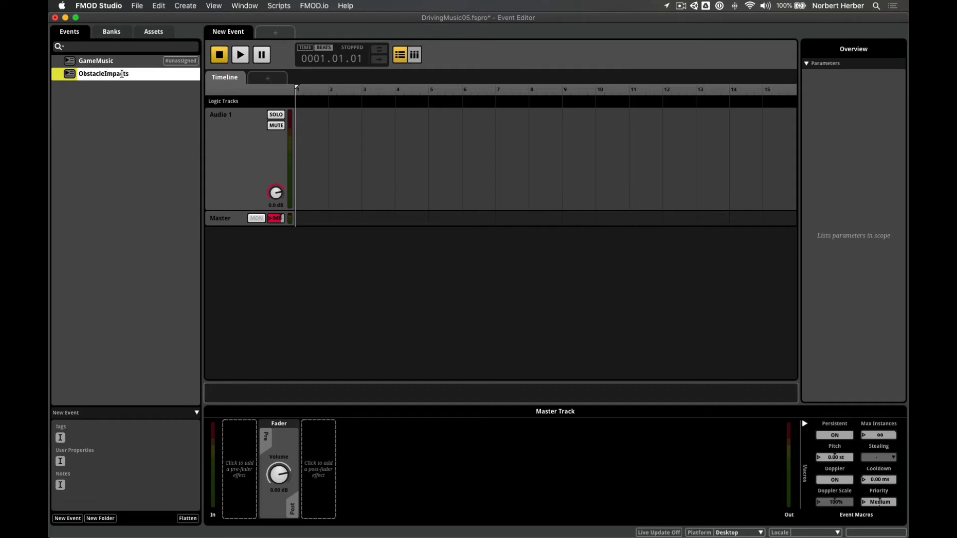
pyautogui.press('Return')
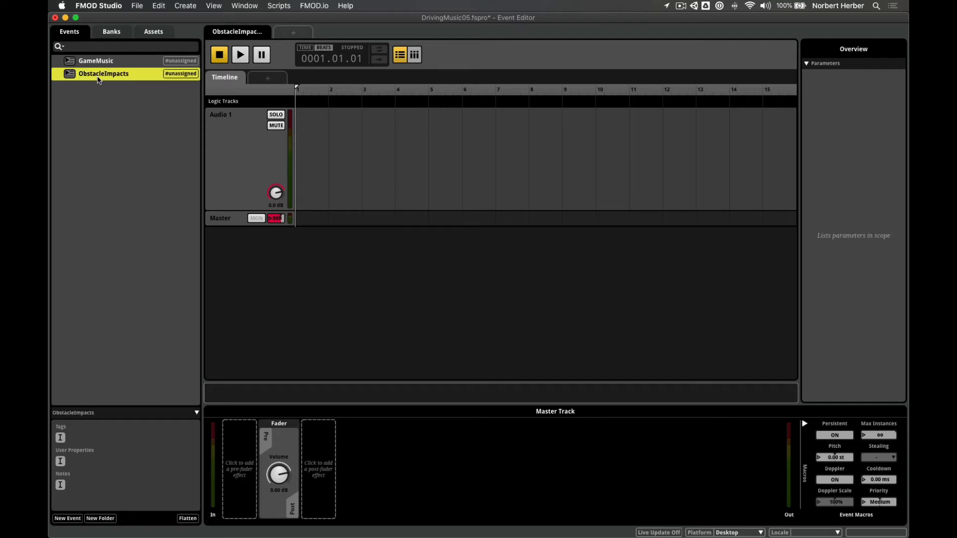
# Add pu-A, pu-B, pu-Cs, pu-D and pu-Fs from the Audio Bin to Audio 1 as one multi instrument starting at bar 1.
pyautogui.press('super+6')
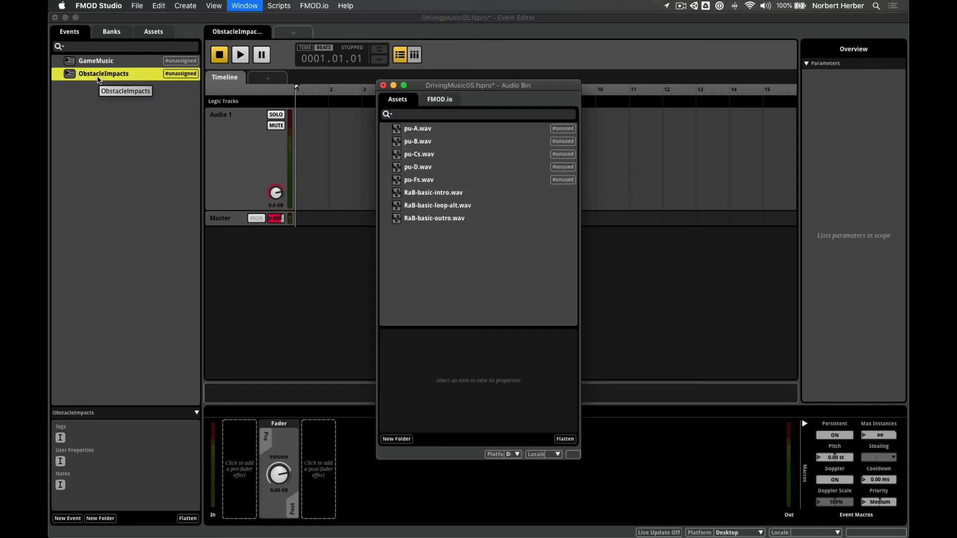
pyautogui.moveTo(490, 85); pyautogui.dragTo(651, 101)
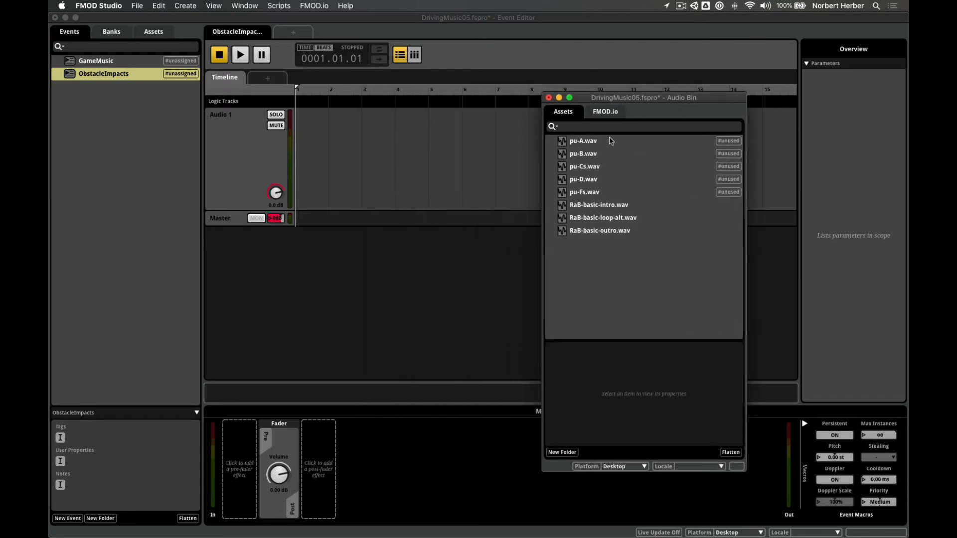
pyautogui.click(590, 142)
pyautogui.keyDown('shift'); pyautogui.click(591, 194); pyautogui.keyUp('shift')
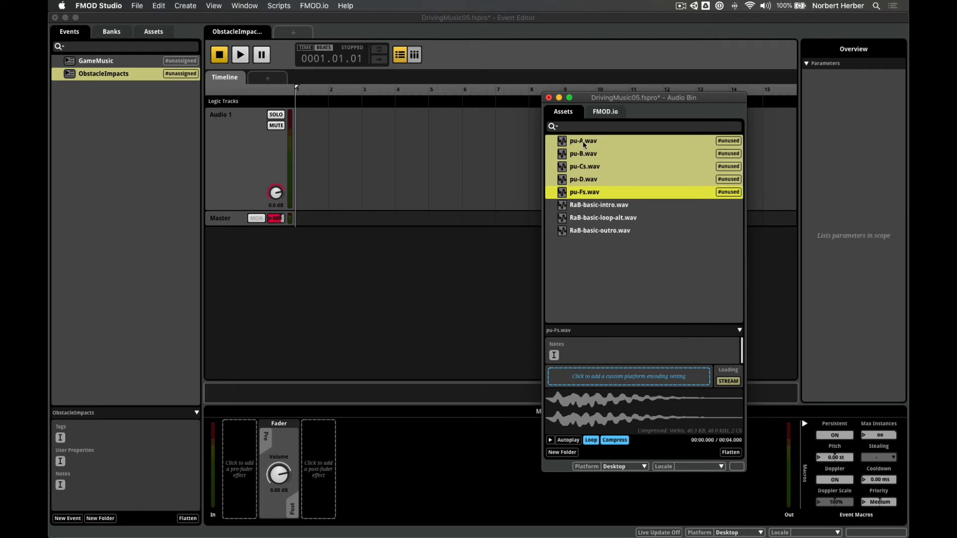
pyautogui.moveTo(584, 143); pyautogui.dragTo(310, 138)
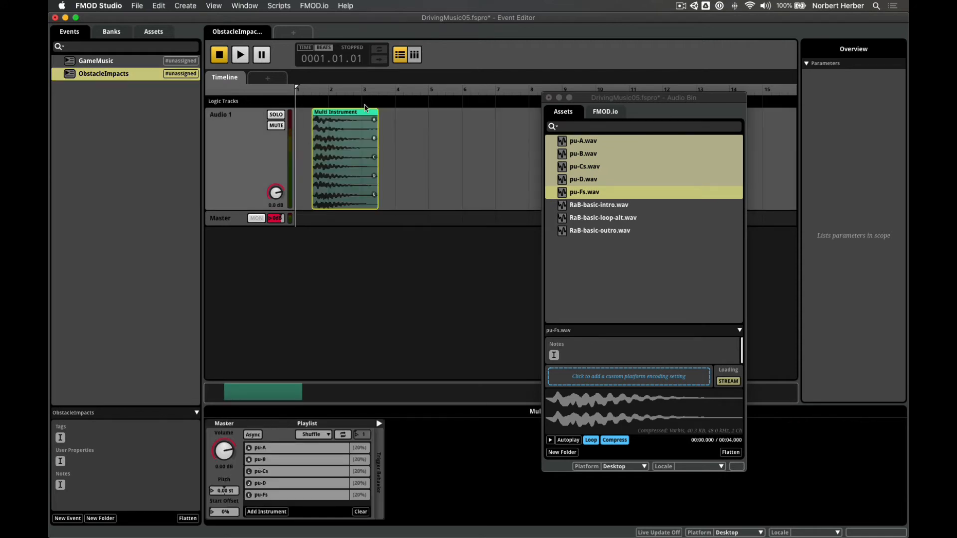
pyautogui.click(549, 98)
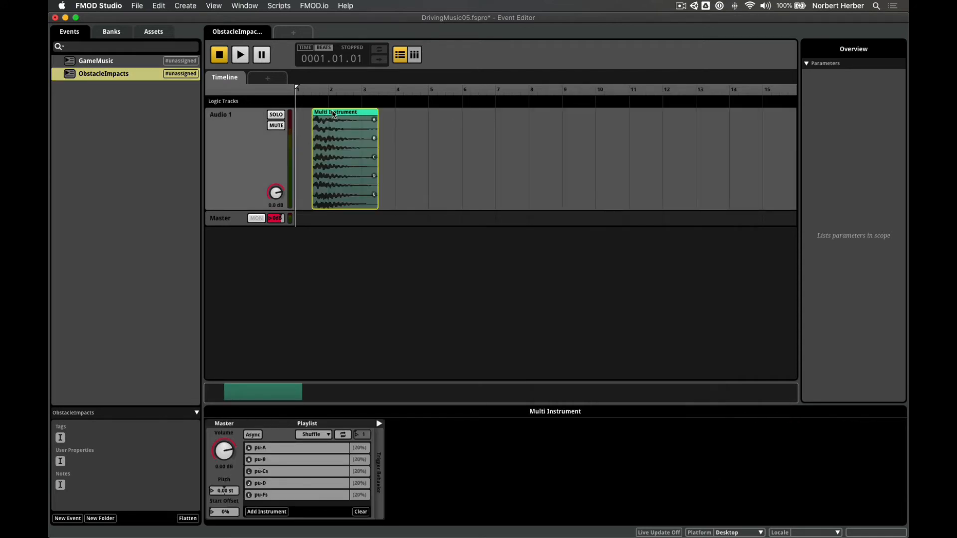
pyautogui.moveTo(346, 114); pyautogui.dragTo(322, 114)
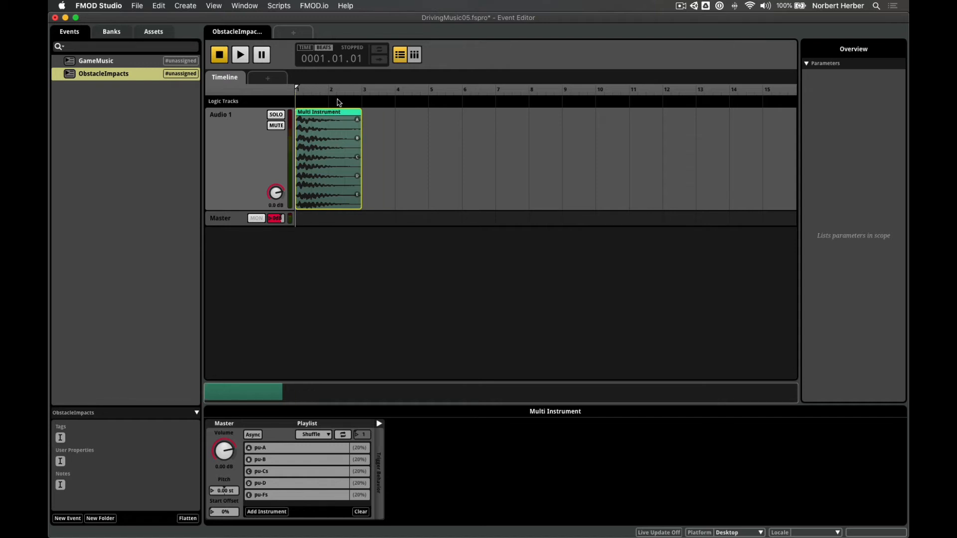
# Audition the ObstacleImpacts event twice to hear different playlist sounds, and stop playback.
pyautogui.click(240, 56)
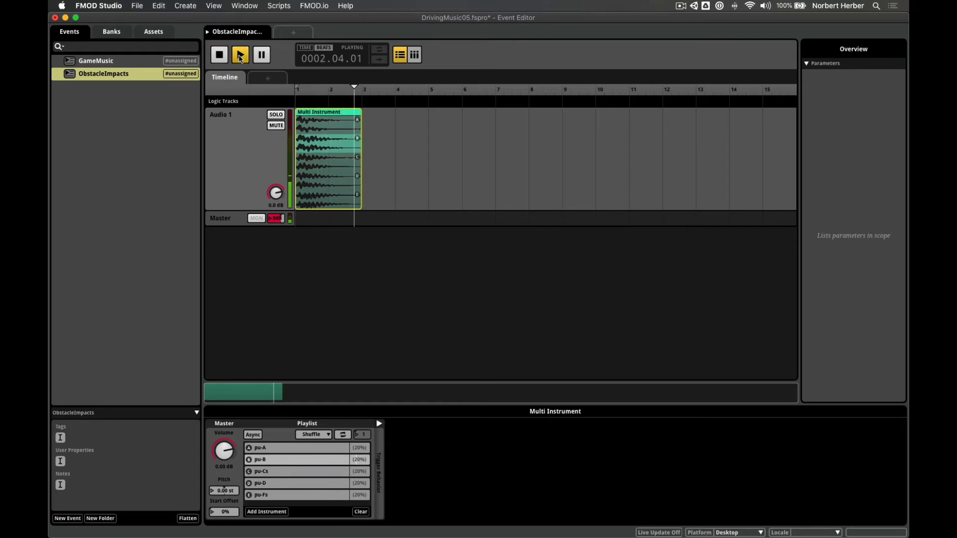
pyautogui.click(240, 55)
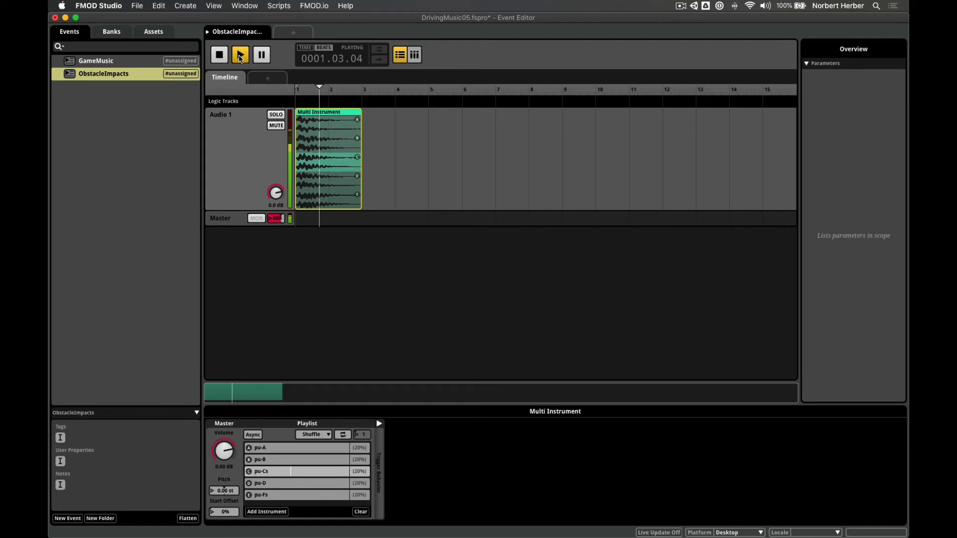
pyautogui.click(220, 61)
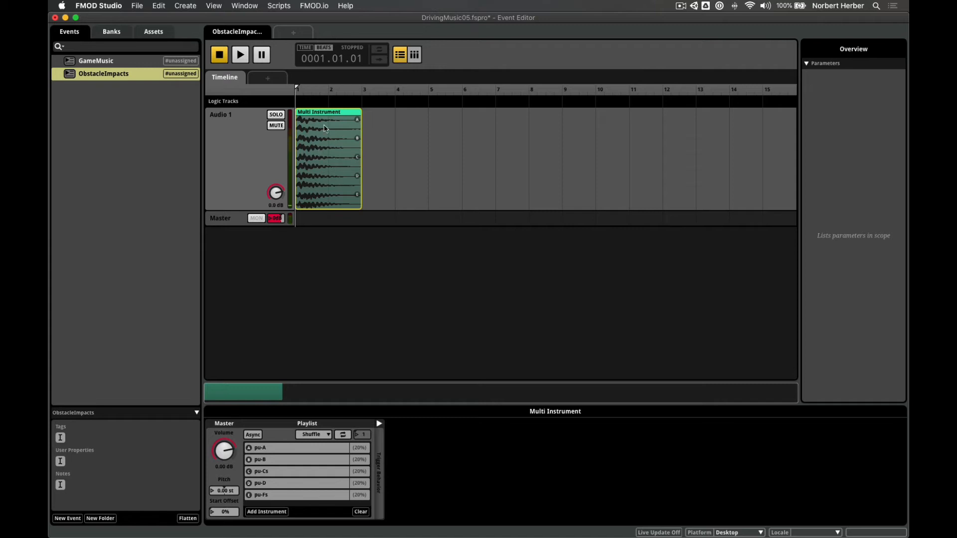
# Set the multi instrument's playlist selection mode to Randomize and save the project.
pyautogui.click(326, 435)
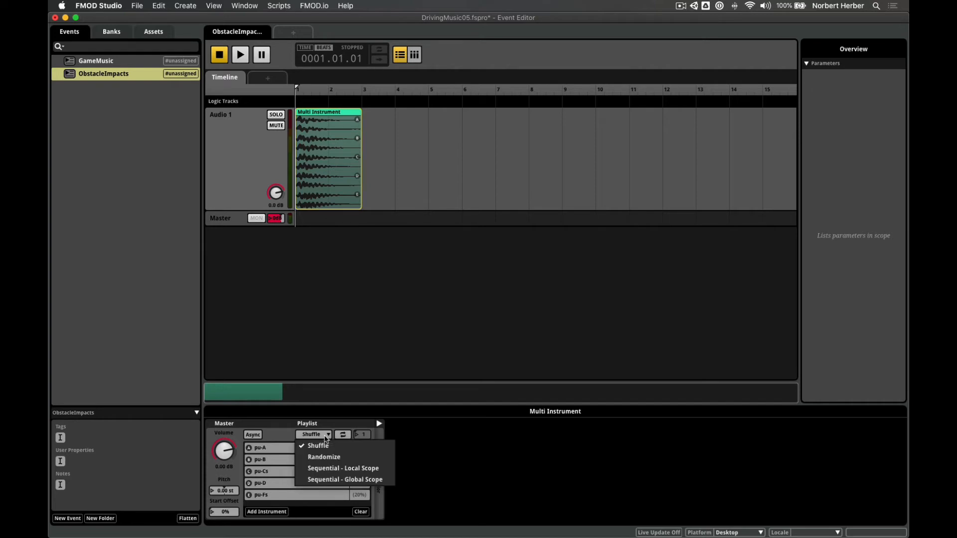
pyautogui.click(333, 457)
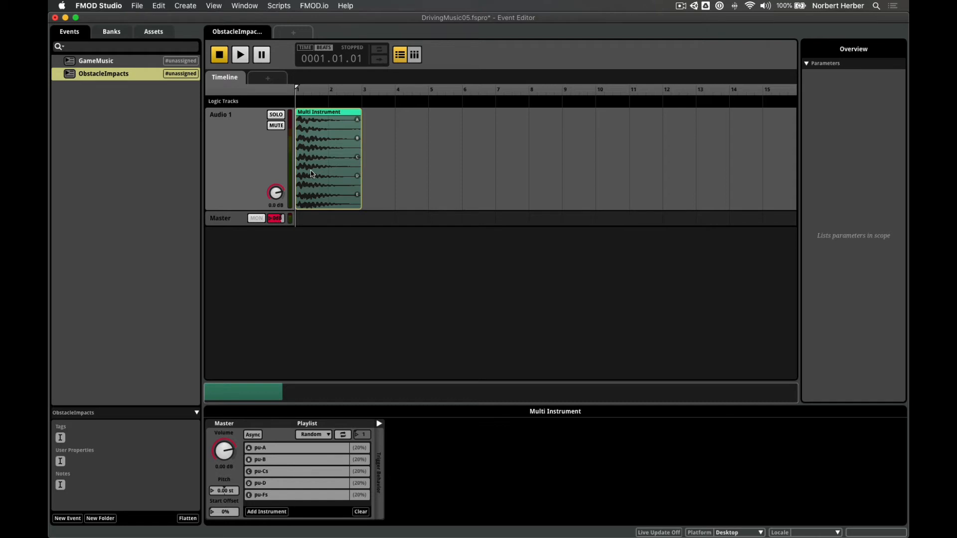
pyautogui.press('super+s')
# Assign the ObstacleImpacts event to the Master bank.
pyautogui.rightClick(115, 75)
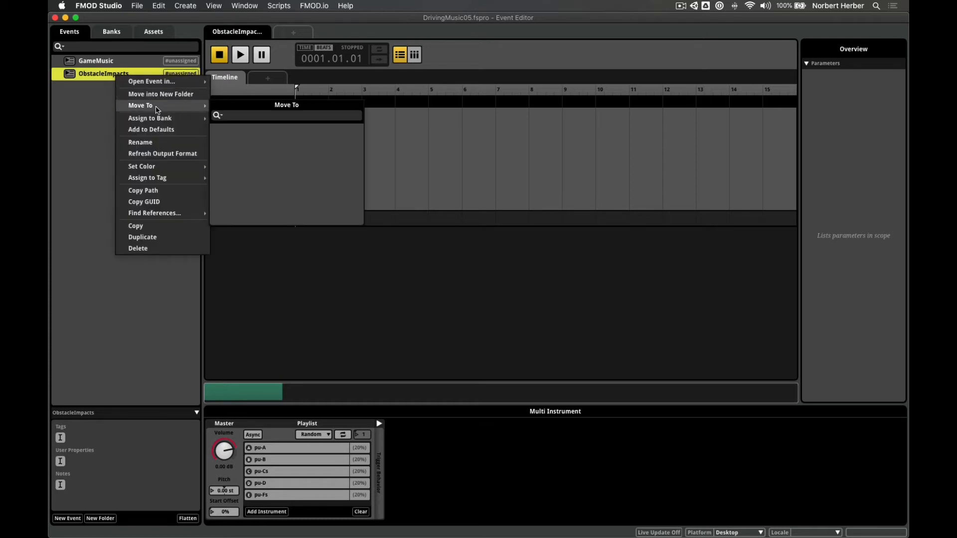
pyautogui.moveTo(157, 119)
pyautogui.moveTo(249, 120)
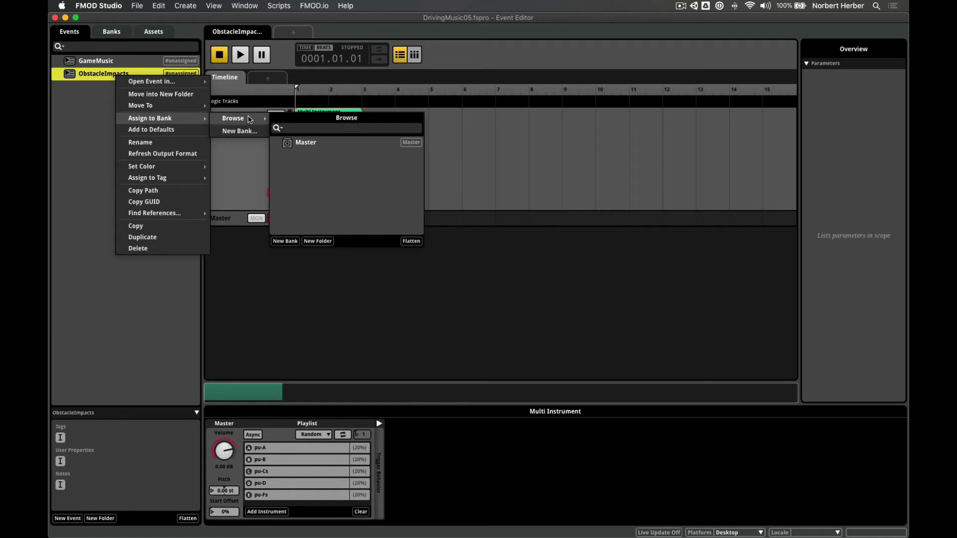
pyautogui.click(301, 142)
# Assign the GameMusic event to the Master bank and reopen the ObstacleImpacts event.
pyautogui.click(123, 64)
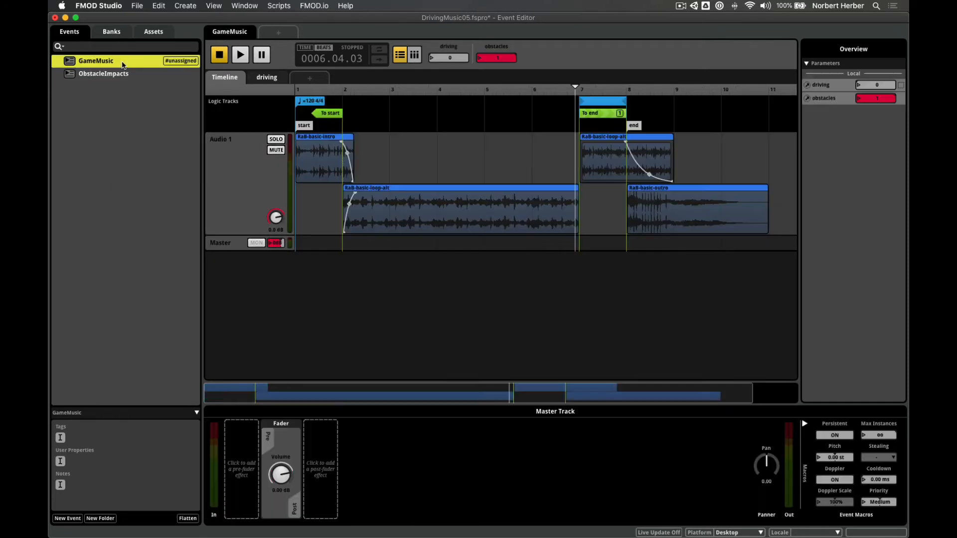
pyautogui.rightClick(123, 63)
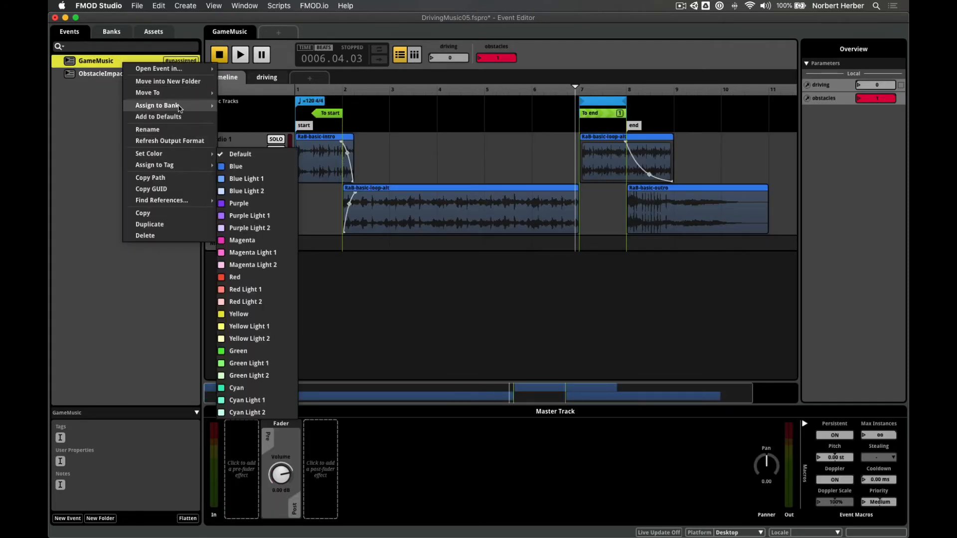
pyautogui.moveTo(170, 105)
pyautogui.moveTo(250, 105)
pyautogui.click(319, 131)
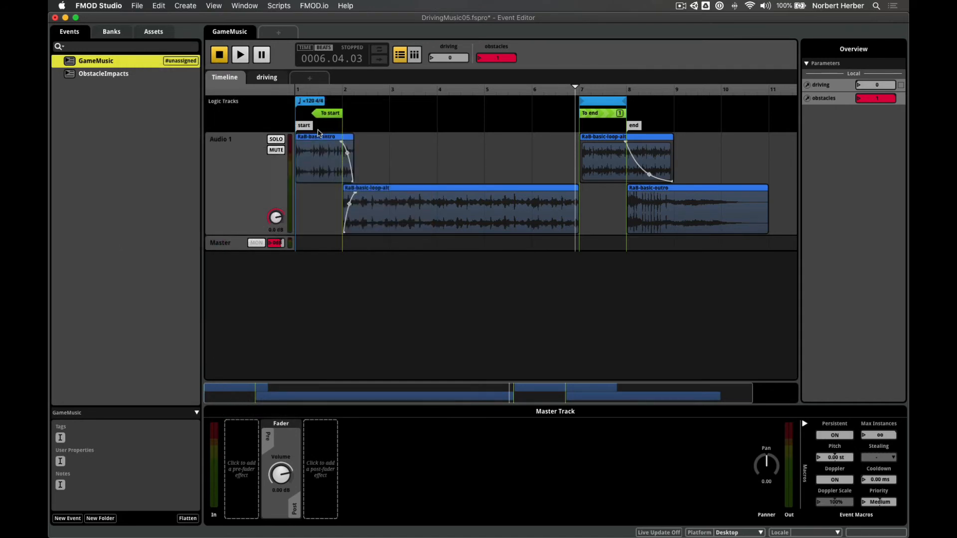
pyautogui.click(95, 74)
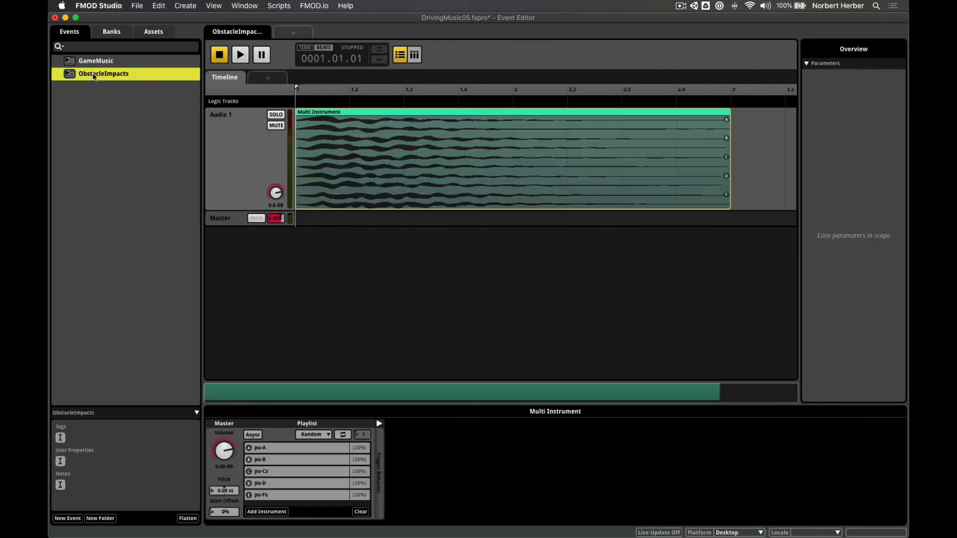
# Open the GameMusic event, save the FMOD Studio project, and build its banks.
pyautogui.click(95, 61)
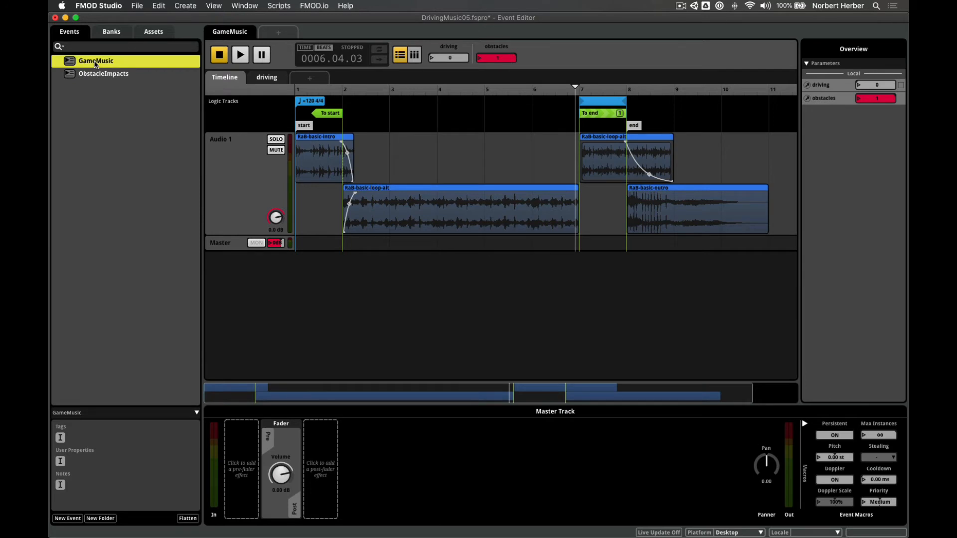
pyautogui.press('super+s')
pyautogui.click(138, 6)
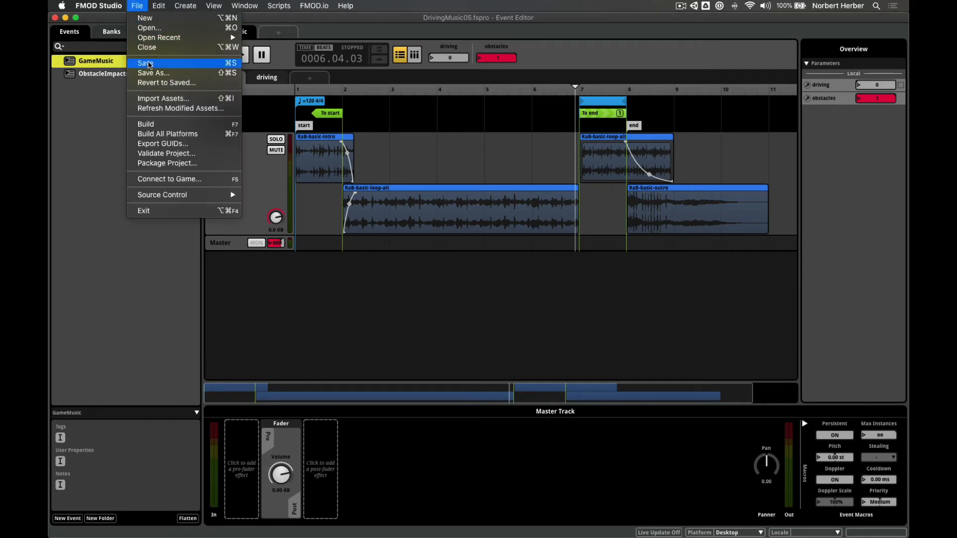
pyautogui.click(161, 125)
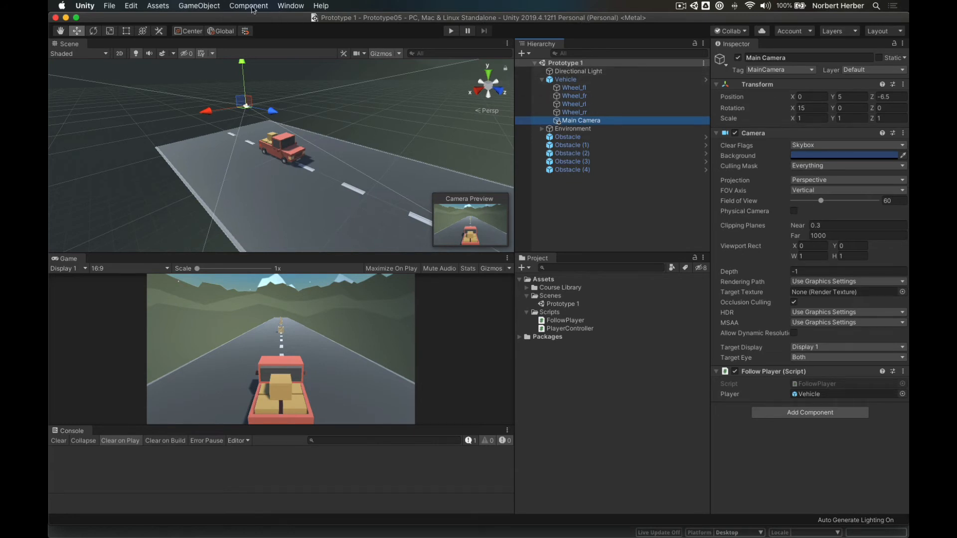
# Import all contents of the custom package fmodstudio20105.unitypackage from the 01 FMOD Unity Emitters folder into the Unity project.
pyautogui.click(138, 8)
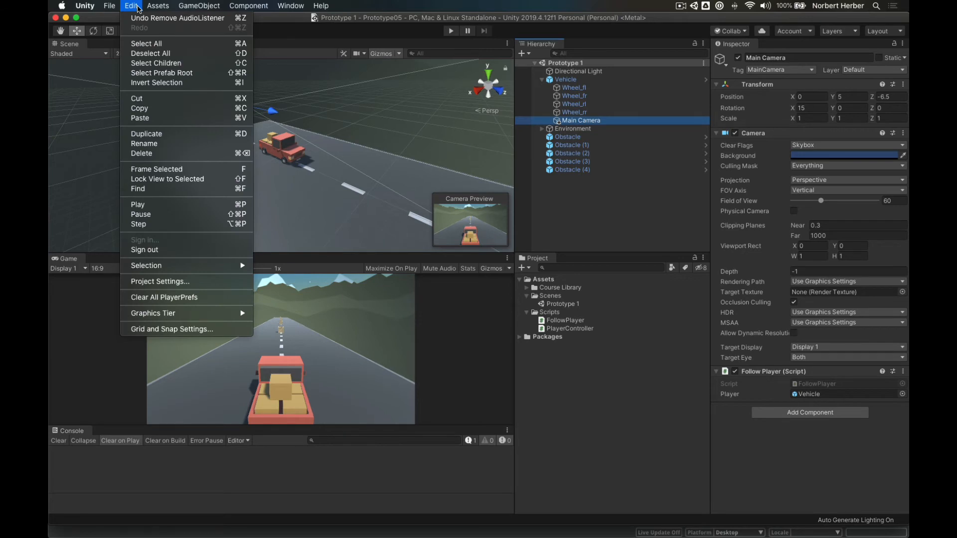
pyautogui.moveTo(158, 7)
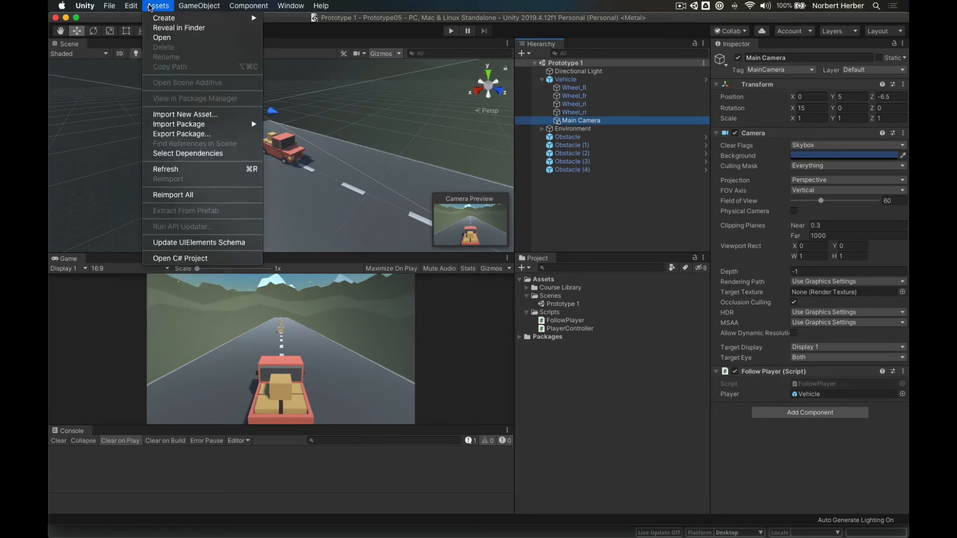
pyautogui.moveTo(234, 124)
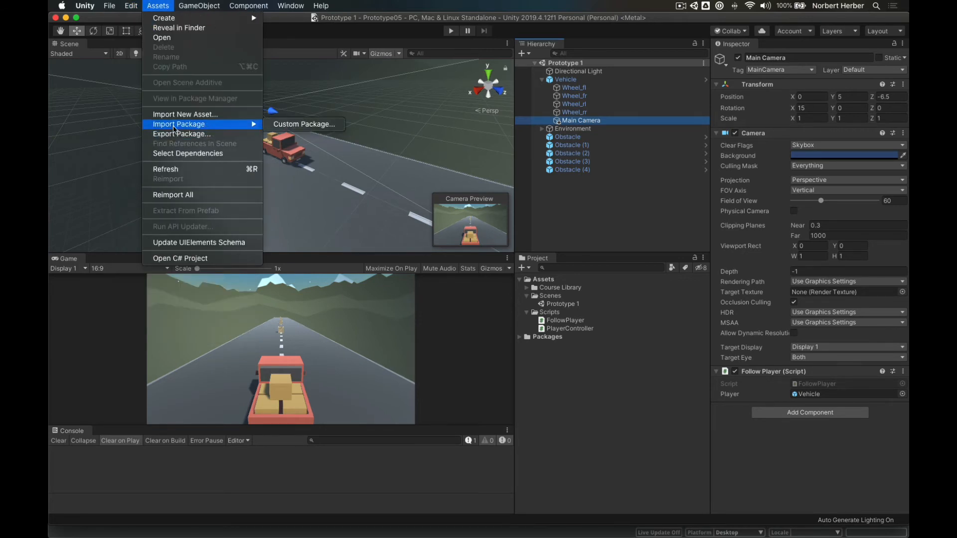
pyautogui.click(298, 128)
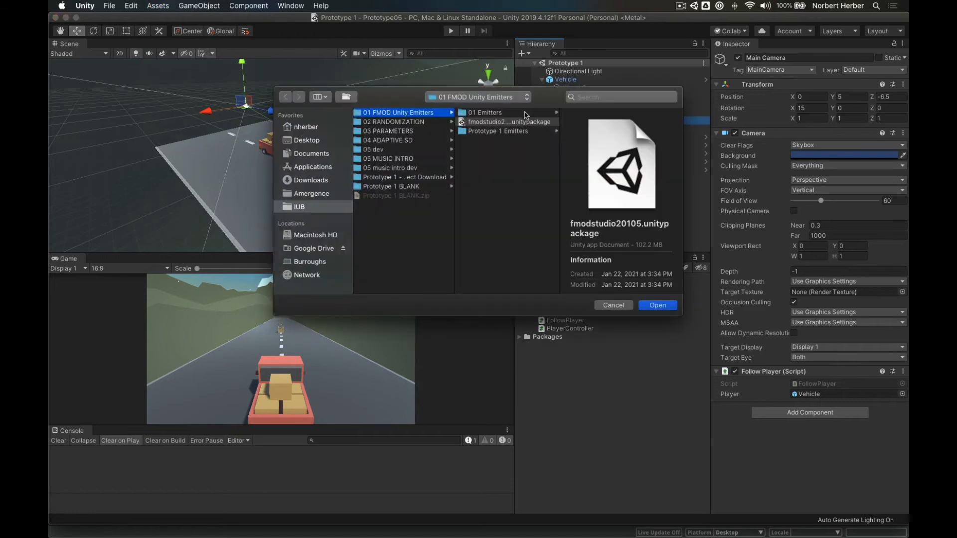
pyautogui.doubleClick(496, 123)
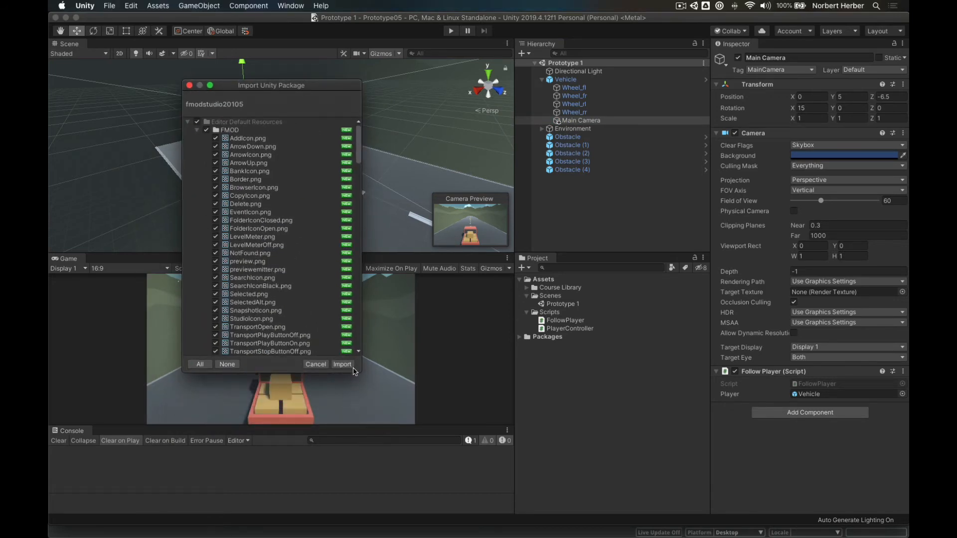
pyautogui.click(342, 364)
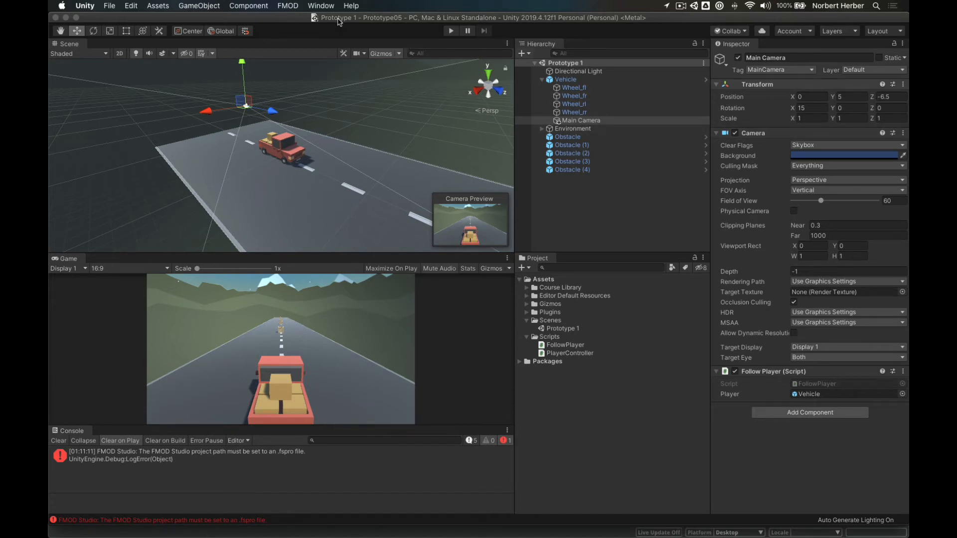
# Open the FMOD integration settings and browse for the Studio project path.
pyautogui.click(291, 6)
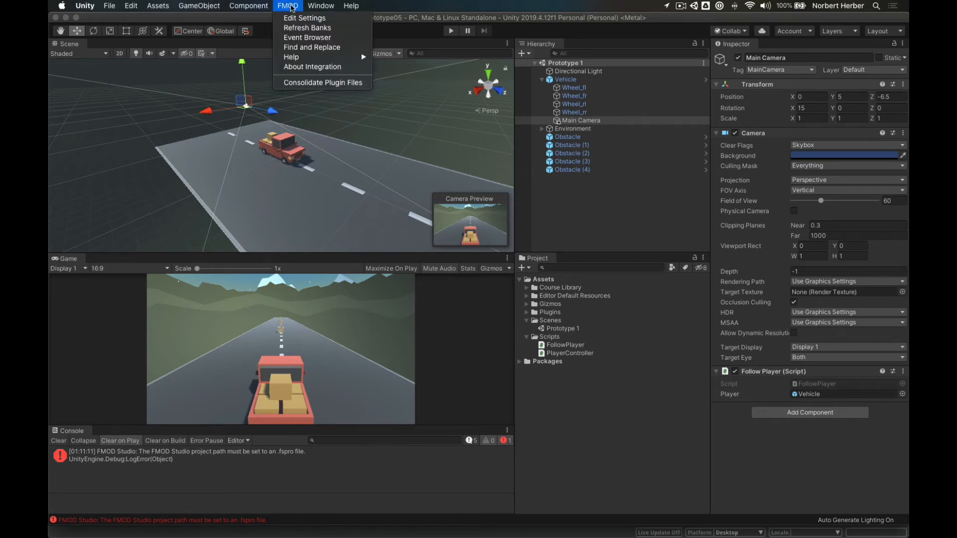
pyautogui.click(293, 19)
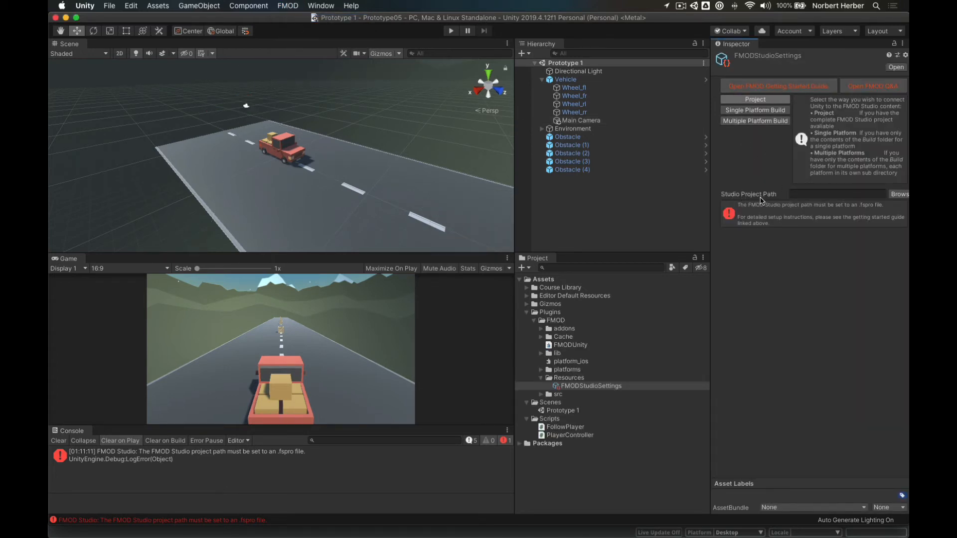
pyautogui.click(897, 195)
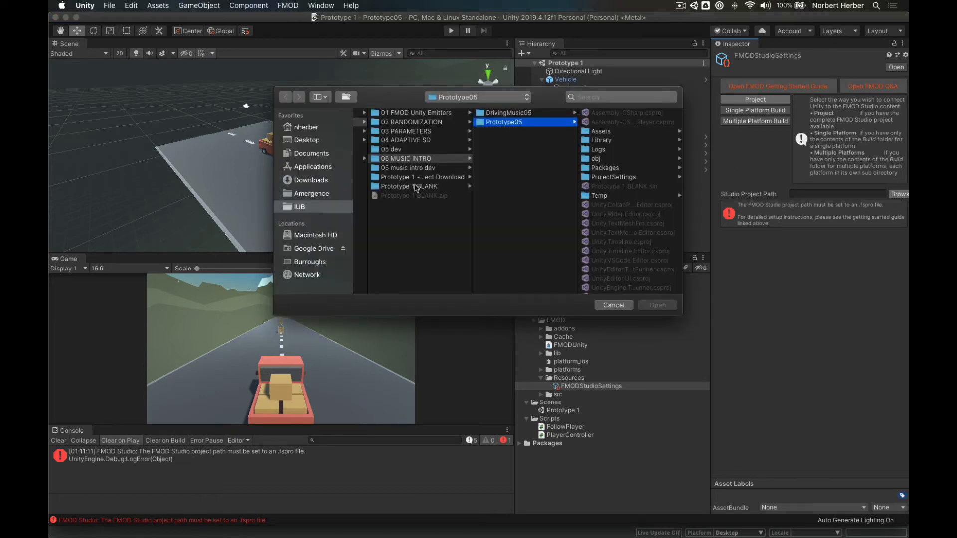
# Link the FMOD Studio settings to the project file DrivingMusic05.fspro in the DrivingMusic05 folder.
pyautogui.click(497, 113)
pyautogui.click(610, 132)
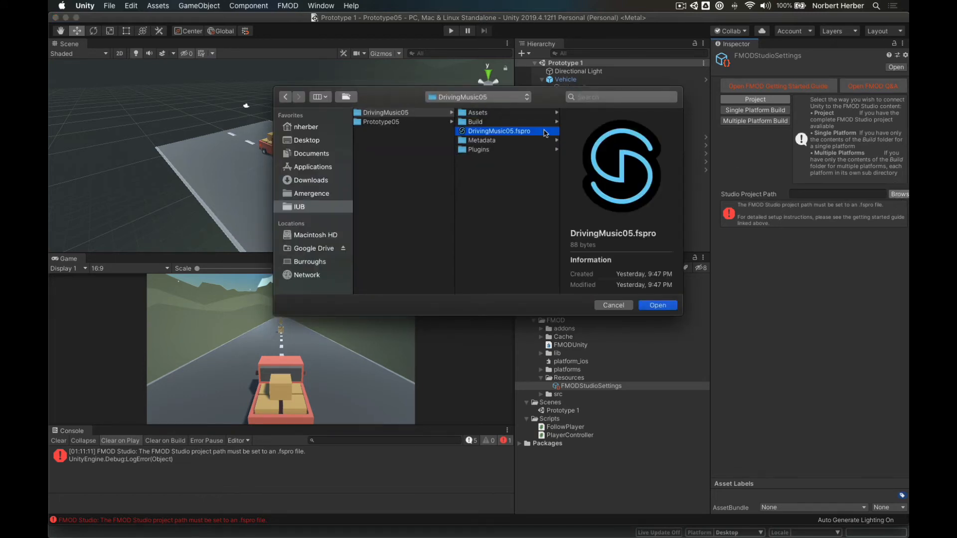
pyautogui.click(652, 306)
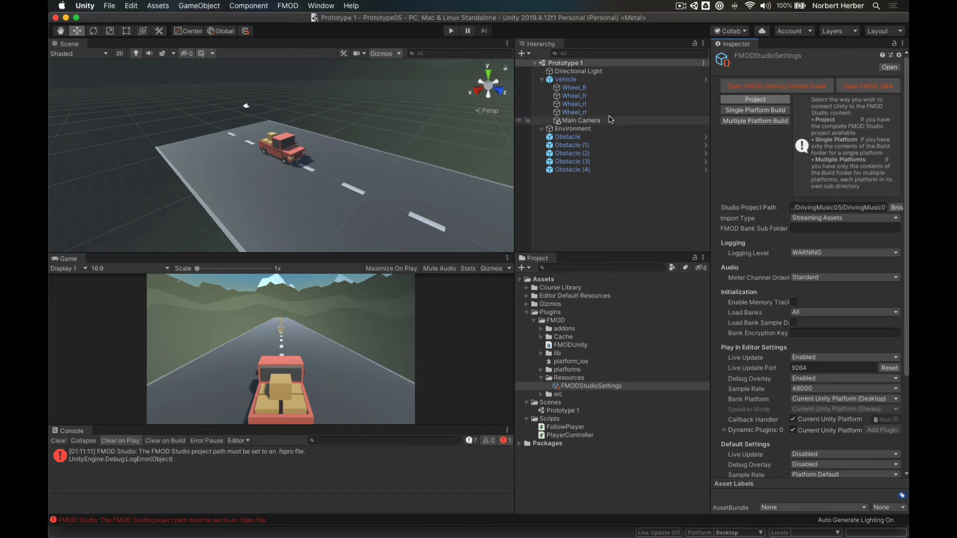
# Open the FMOD Event Browser and dock it beside the Project view.
pyautogui.click(290, 5)
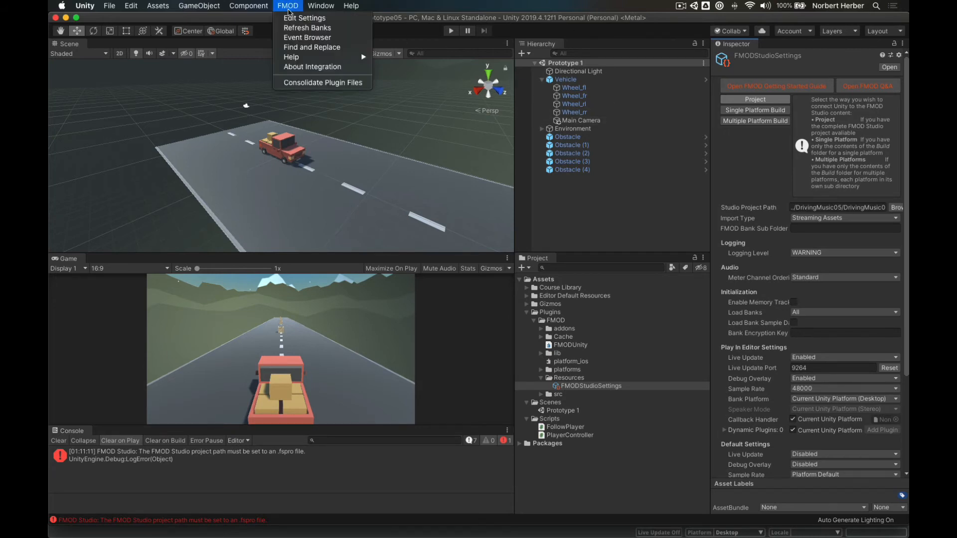
pyautogui.click(295, 40)
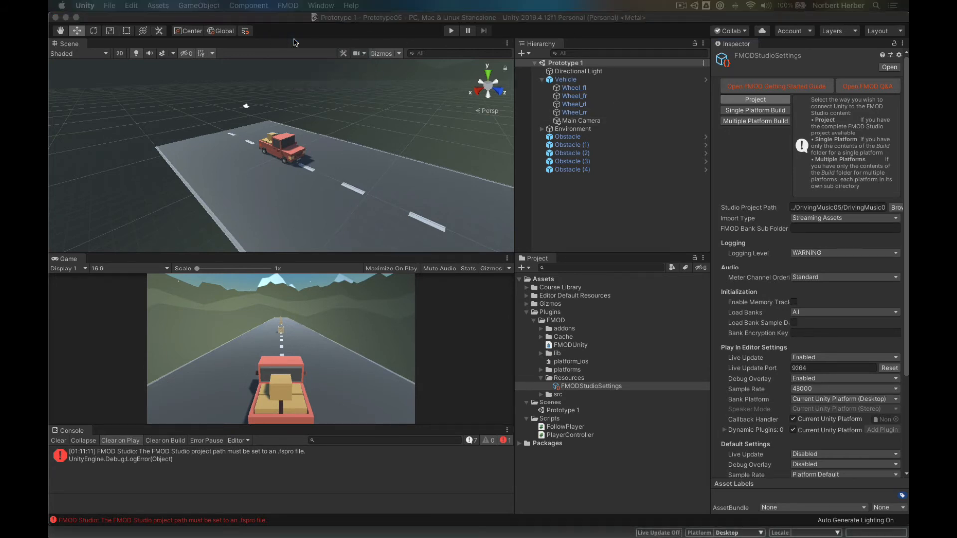
pyautogui.moveTo(541, 186); pyautogui.dragTo(581, 259)
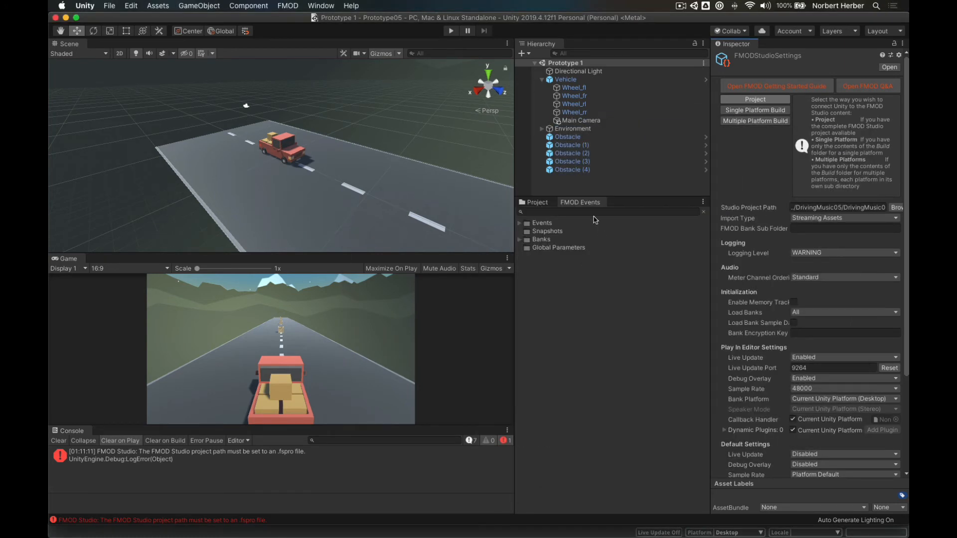
# Audition the GameMusic event with the driving and obstacles parameters raised to maximum, stop playback and reset both parameters to 0.
pyautogui.click(519, 223)
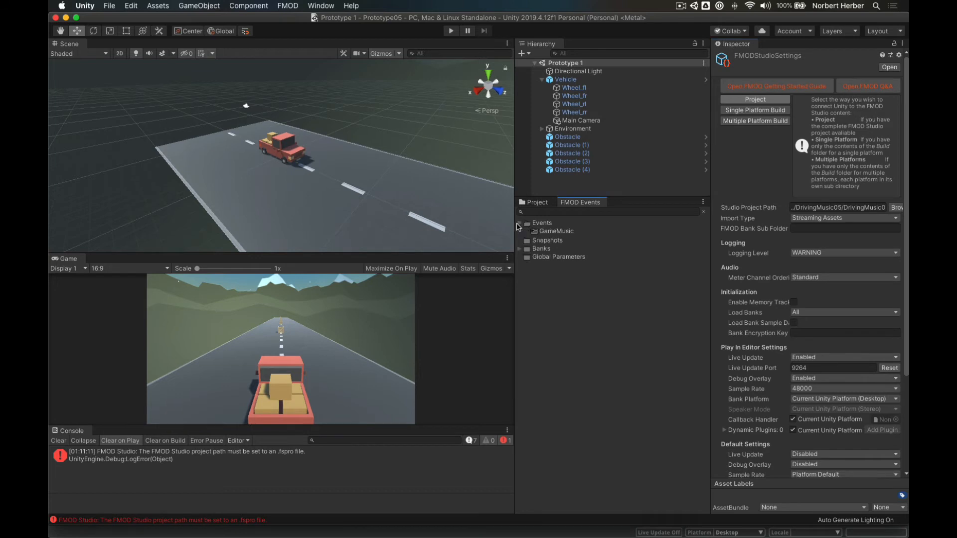
pyautogui.click(559, 231)
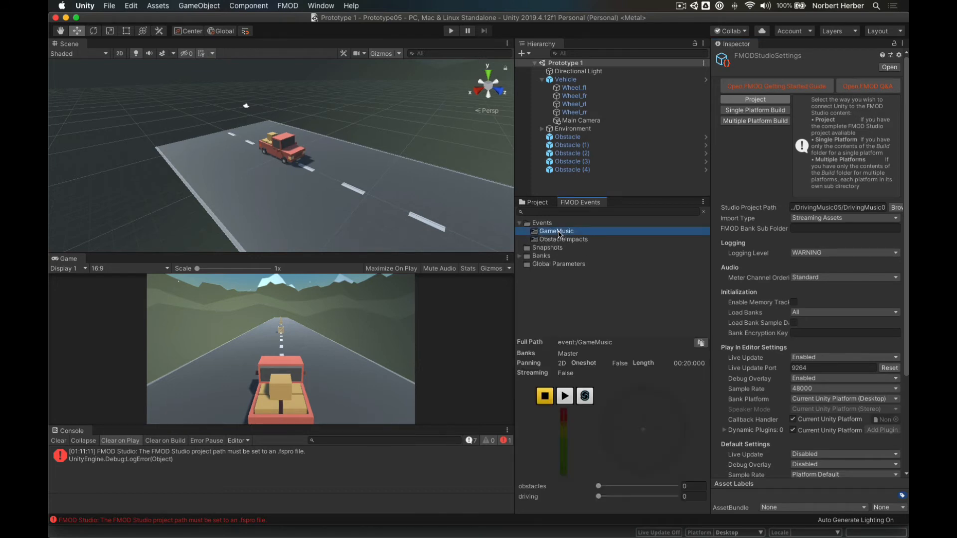
pyautogui.click(567, 398)
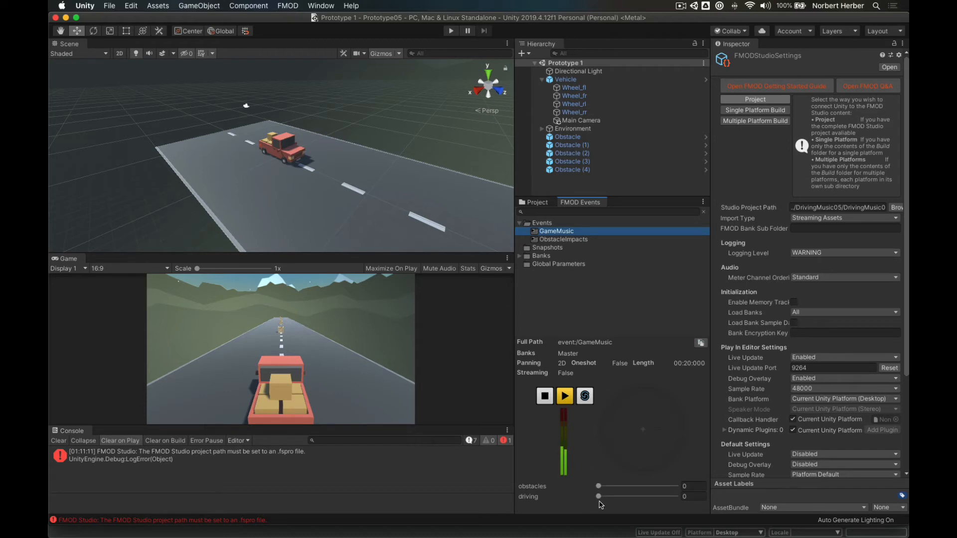
pyautogui.moveTo(599, 498); pyautogui.dragTo(678, 504)
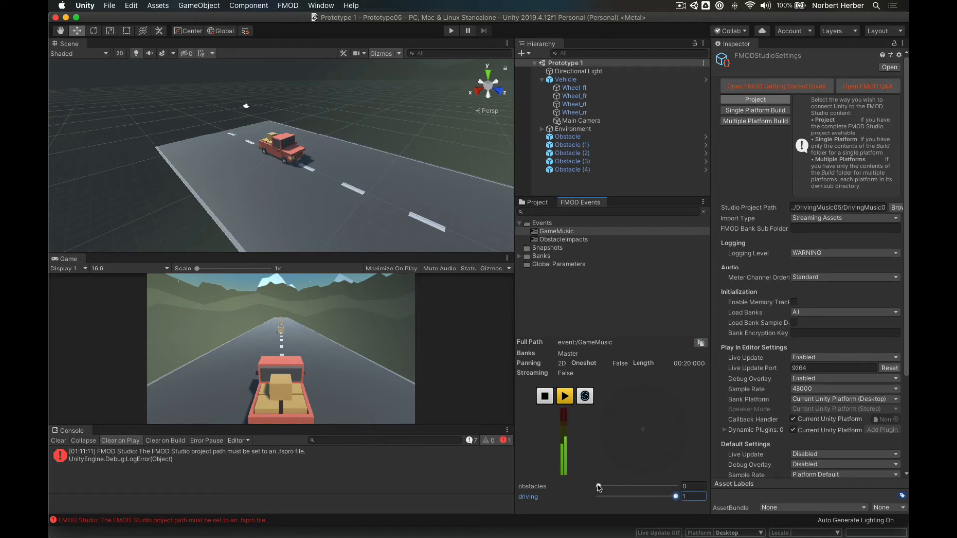
pyautogui.moveTo(598, 486); pyautogui.dragTo(700, 485)
pyautogui.click(543, 397)
pyautogui.moveTo(676, 486); pyautogui.dragTo(558, 501)
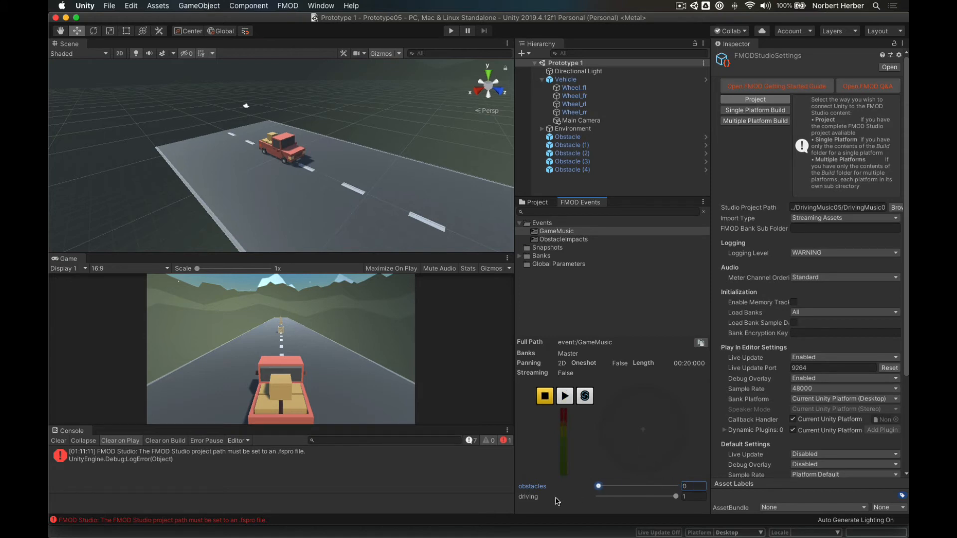
pyautogui.moveTo(676, 497); pyautogui.dragTo(578, 500)
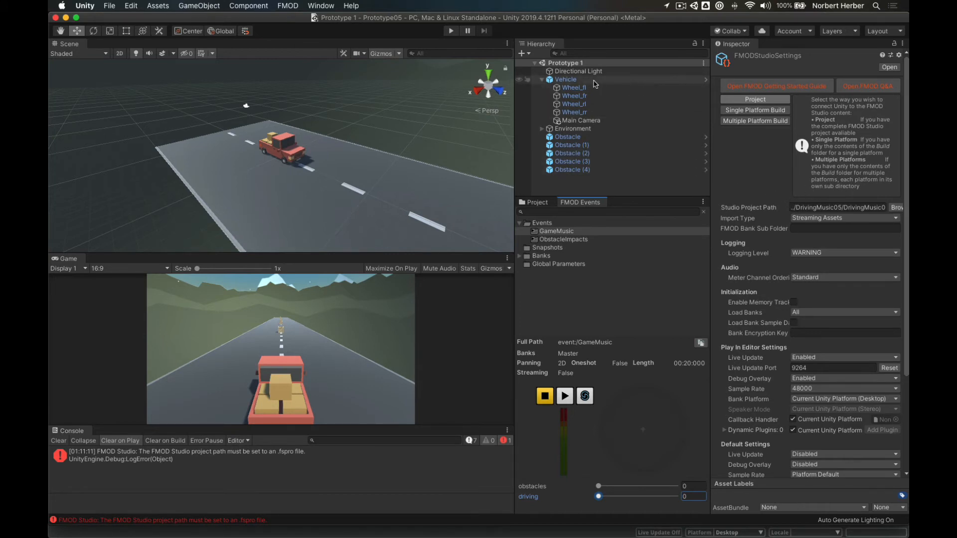
# Add an FMOD Studio Listener component to the Main Camera.
pyautogui.click(597, 123)
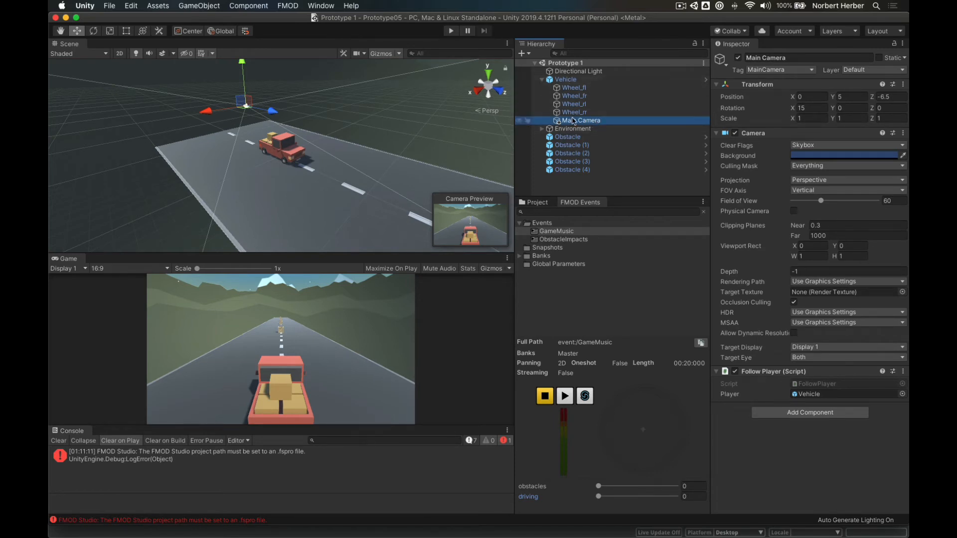
pyautogui.click(801, 413)
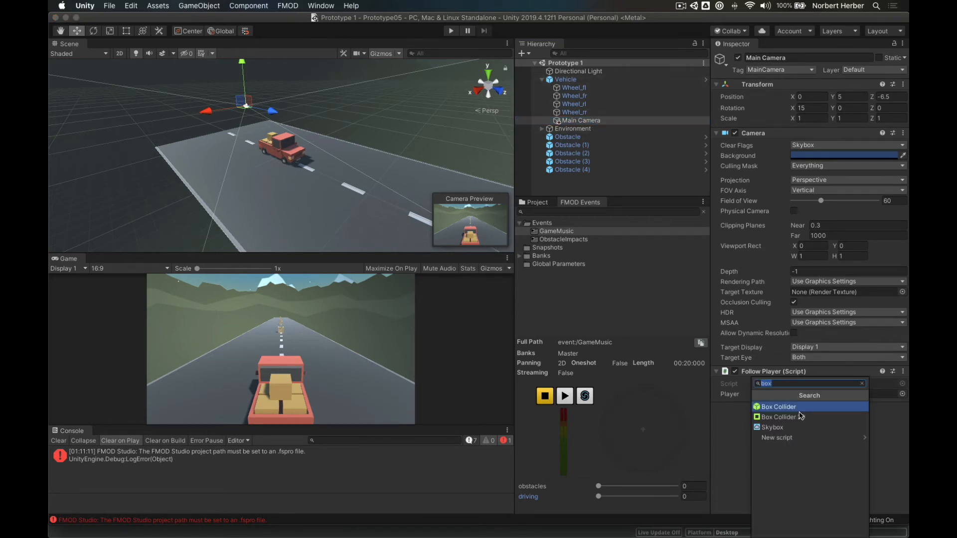
pyautogui.write('fmo')
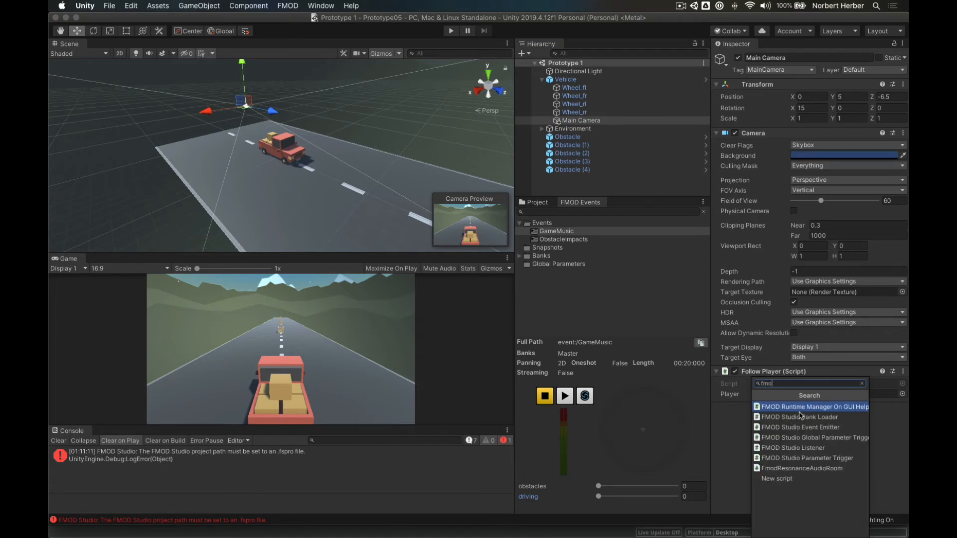
pyautogui.click(799, 447)
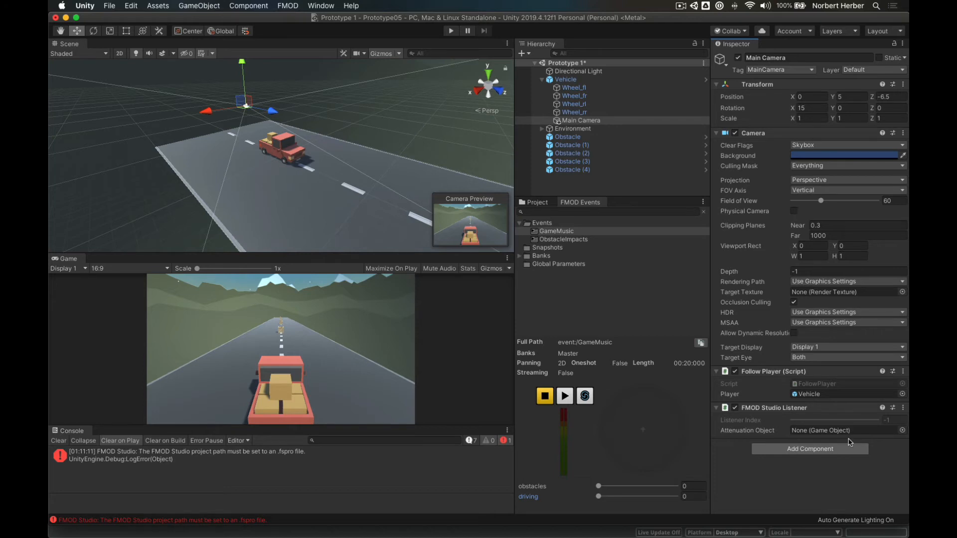
# Check the components on the Vehicle and the Main Camera, and clear the console messages.
pyautogui.click(566, 80)
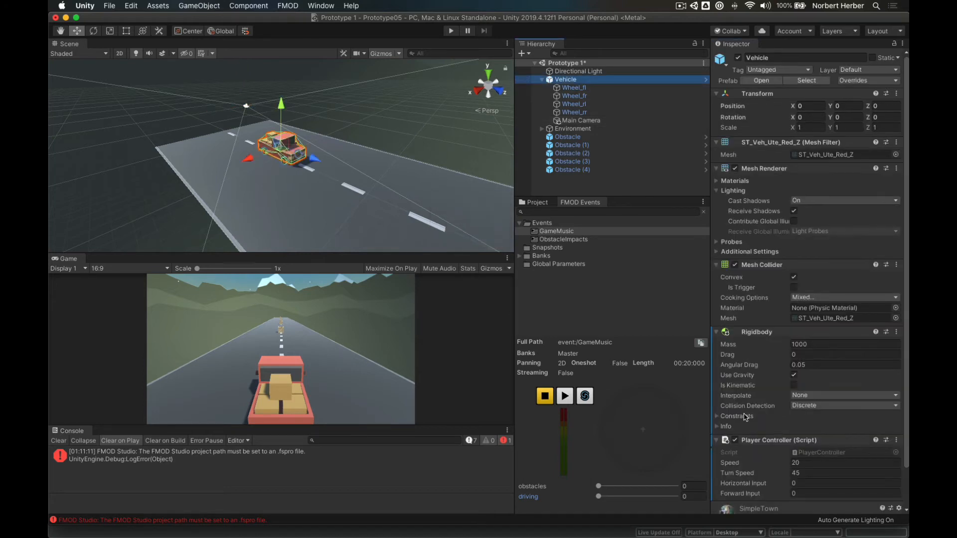
pyautogui.scroll(-2, 766, 382)
pyautogui.scroll(2, 767, 382)
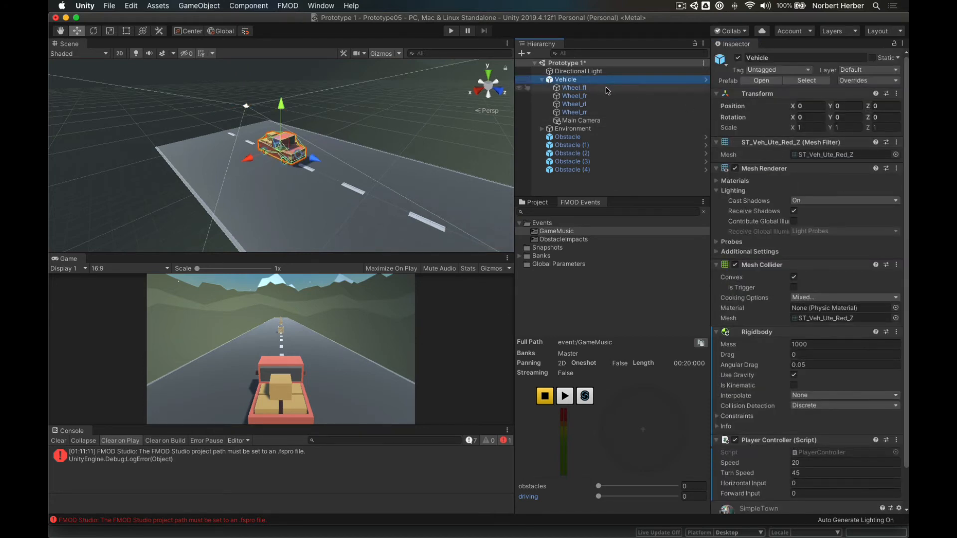
pyautogui.click(582, 120)
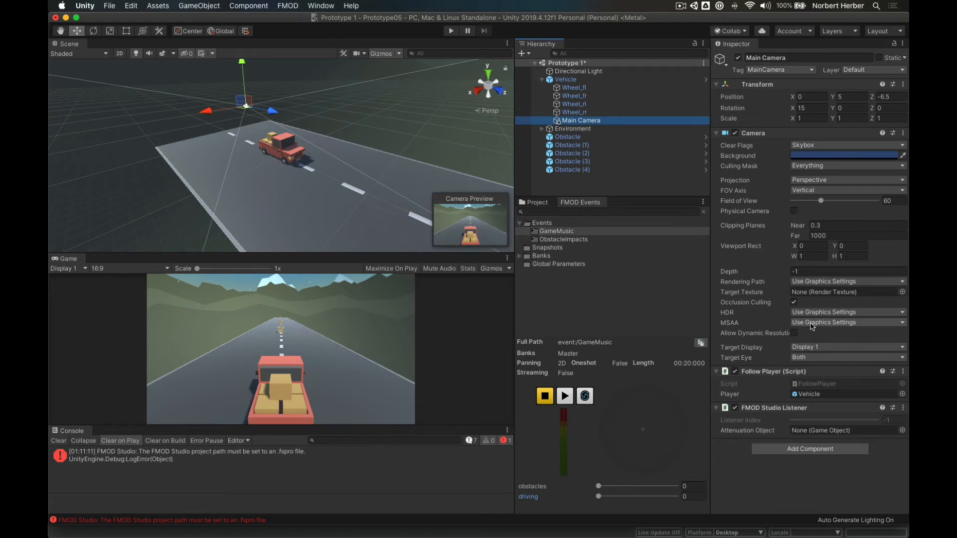
pyautogui.click(58, 441)
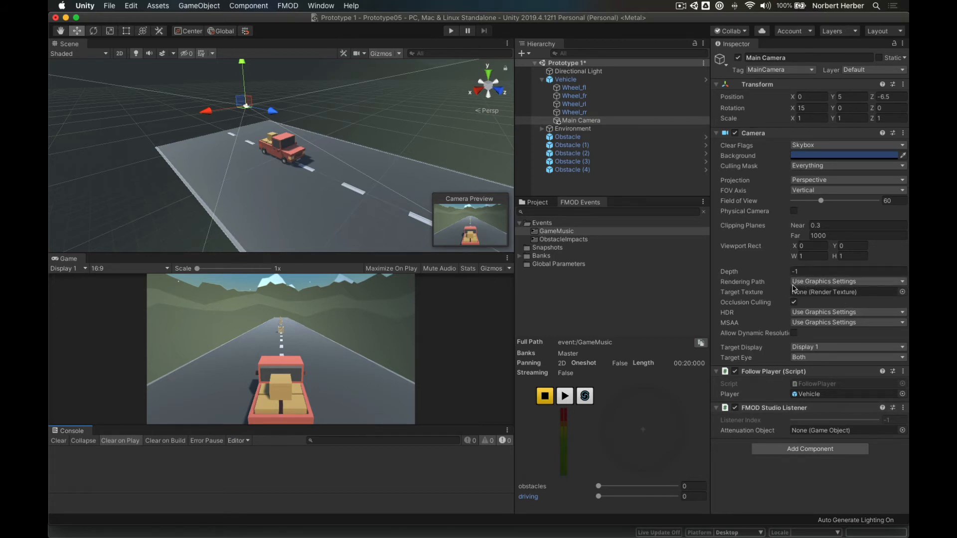
# Collapse the Vehicle's Mesh Filter, Mesh Renderer, Mesh Collider and Rigidbody components.
pyautogui.moveTo(776, 314)
pyautogui.click(573, 79)
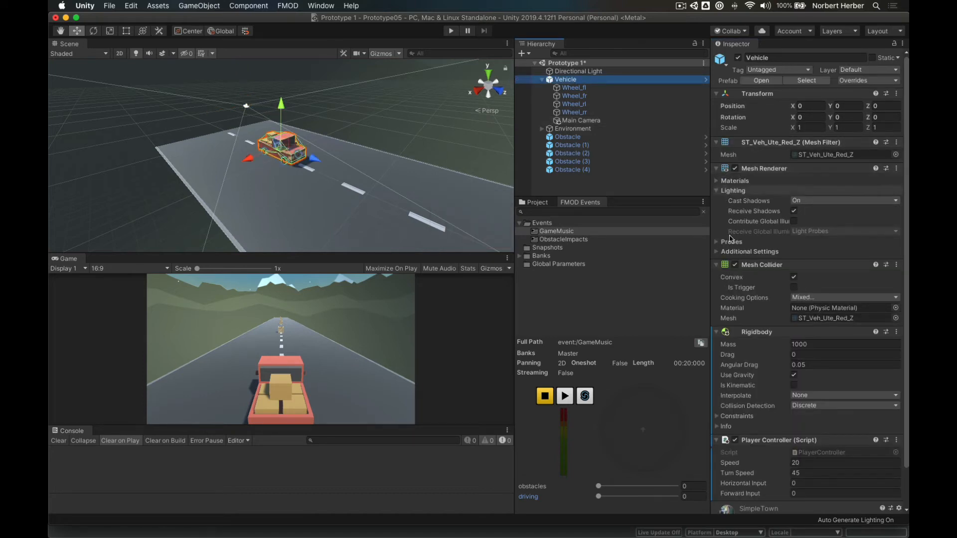
pyautogui.click(720, 265)
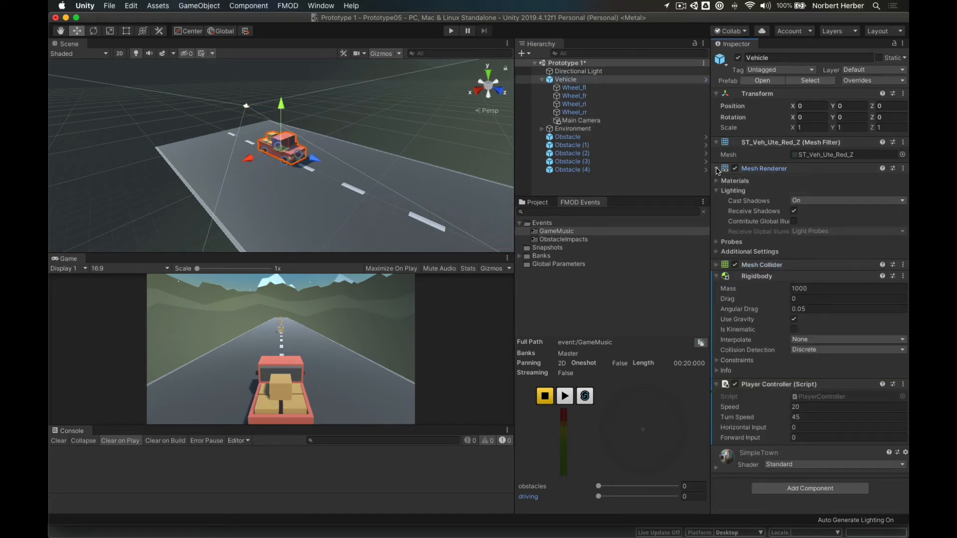
pyautogui.click(718, 168)
pyautogui.click(717, 142)
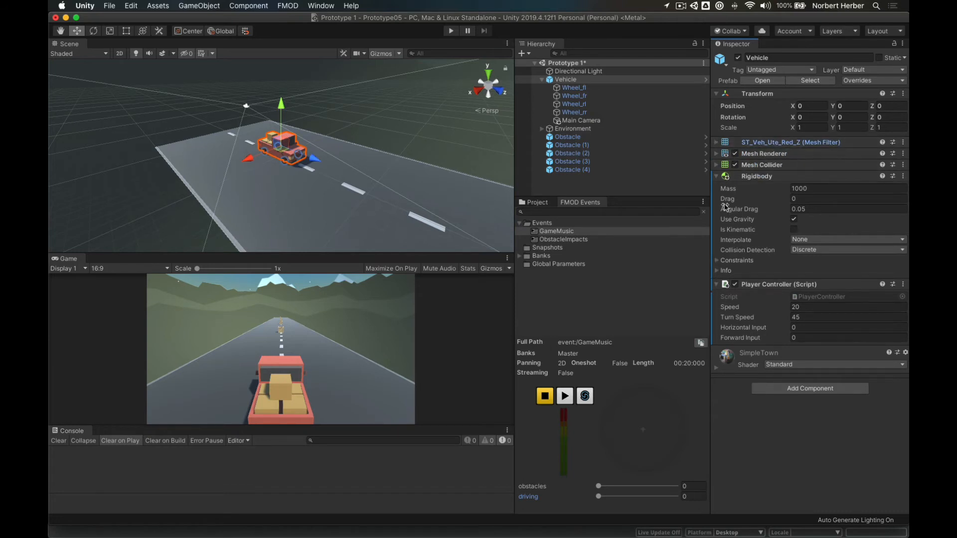
pyautogui.click(718, 177)
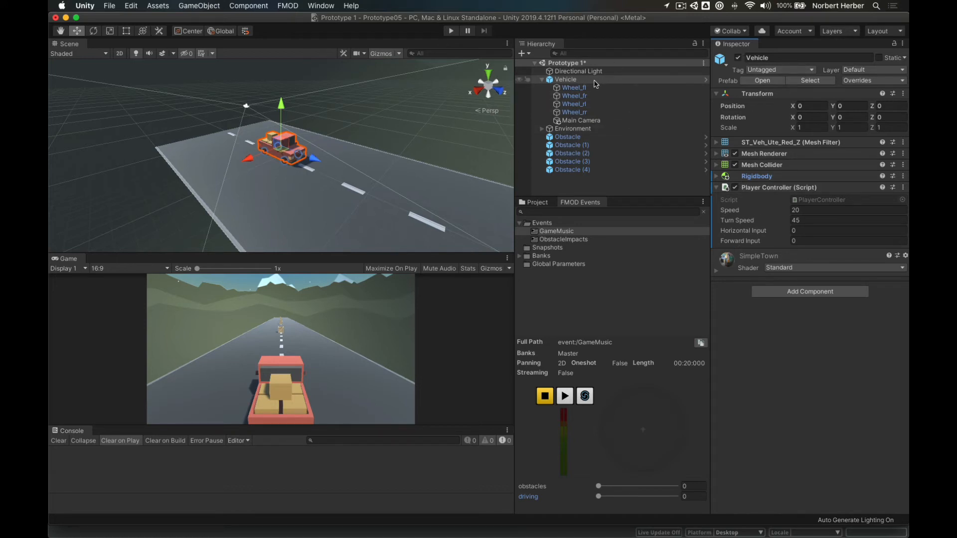
# Add an FMOD Studio Event Emitter to the Vehicle that plays event:/GameMusic on Object Start.
pyautogui.click(797, 292)
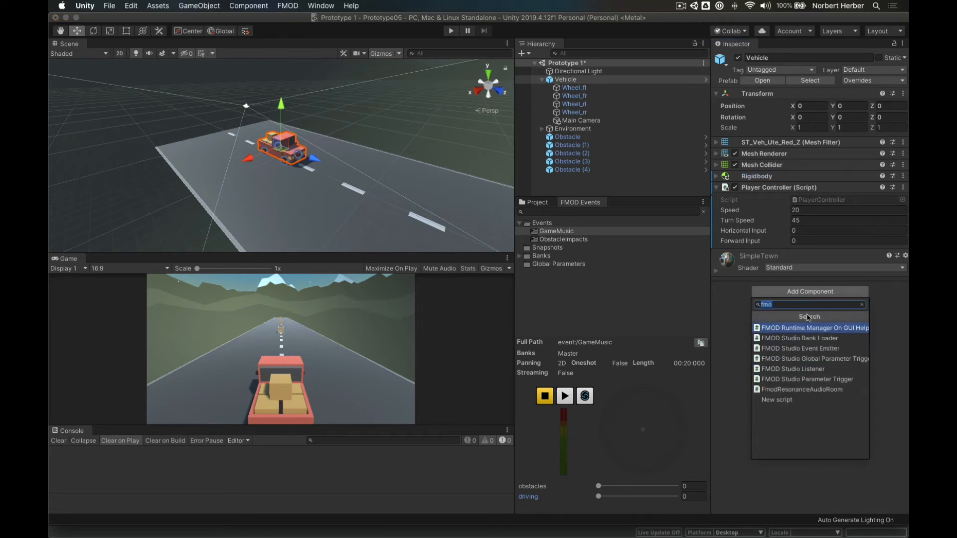
pyautogui.click(797, 352)
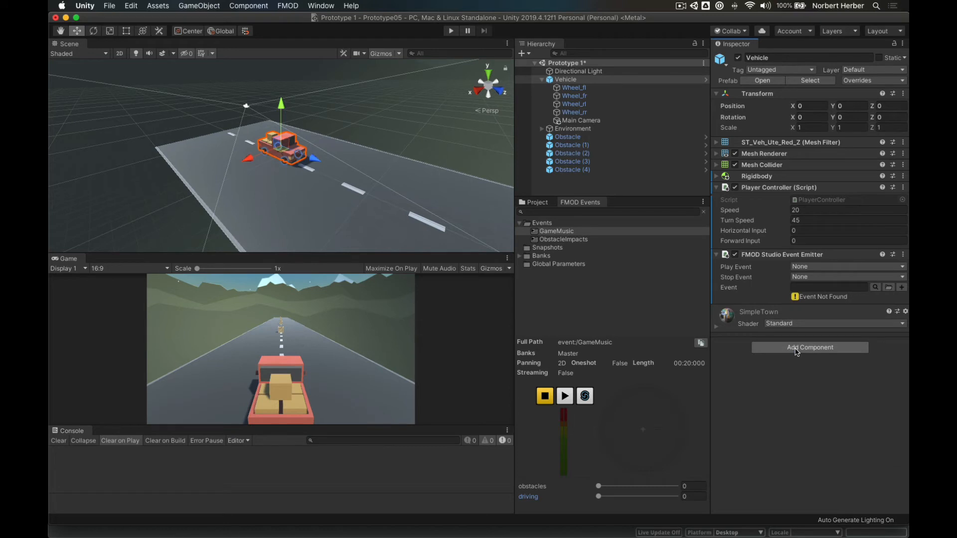
pyautogui.click(808, 269)
pyautogui.click(810, 276)
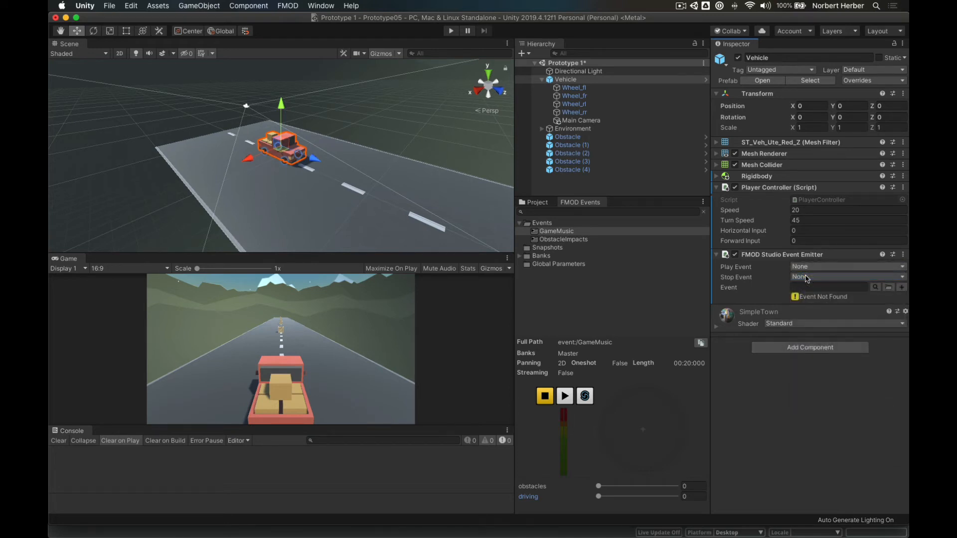
pyautogui.click(875, 288)
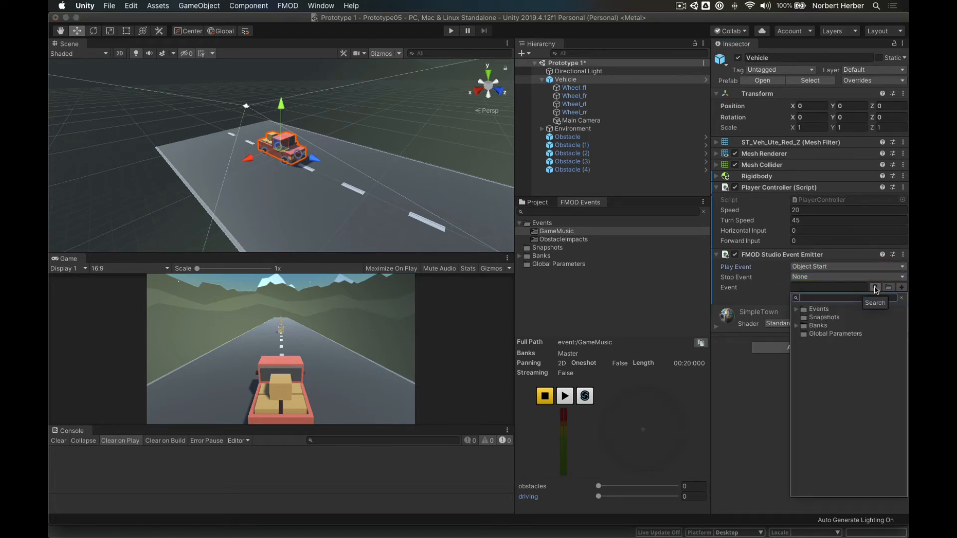
pyautogui.click(799, 311)
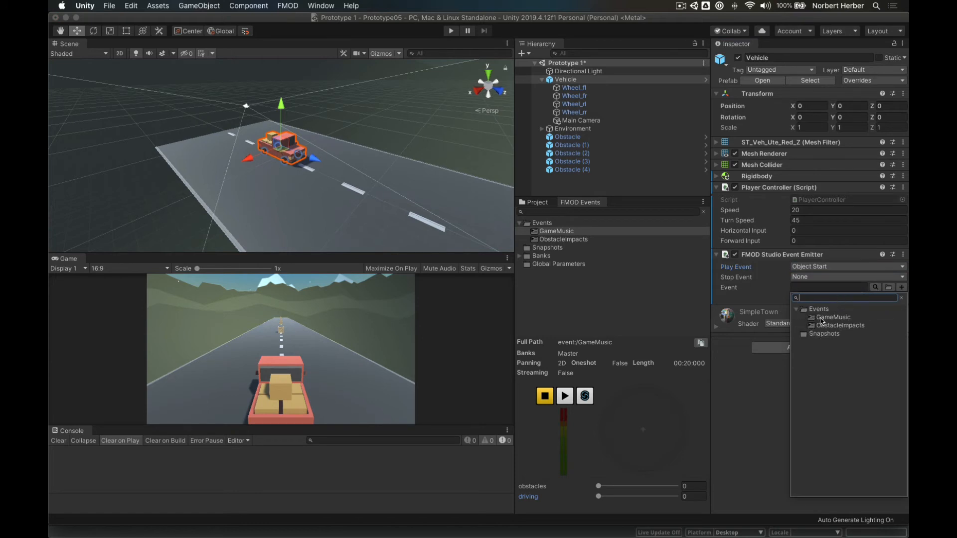
pyautogui.click(822, 321)
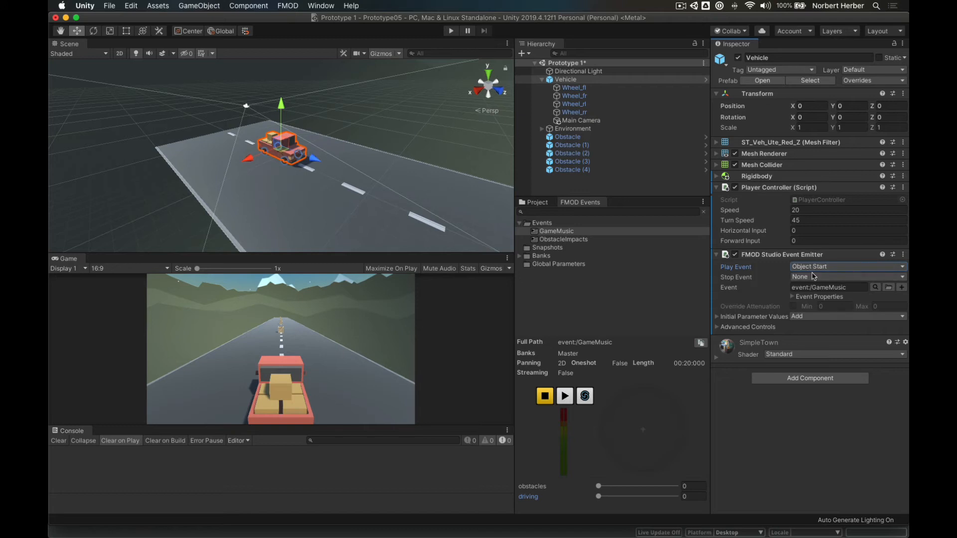
# Playtest the scene by driving and steering the vehicle along the road, and stop play mode.
pyautogui.click(451, 31)
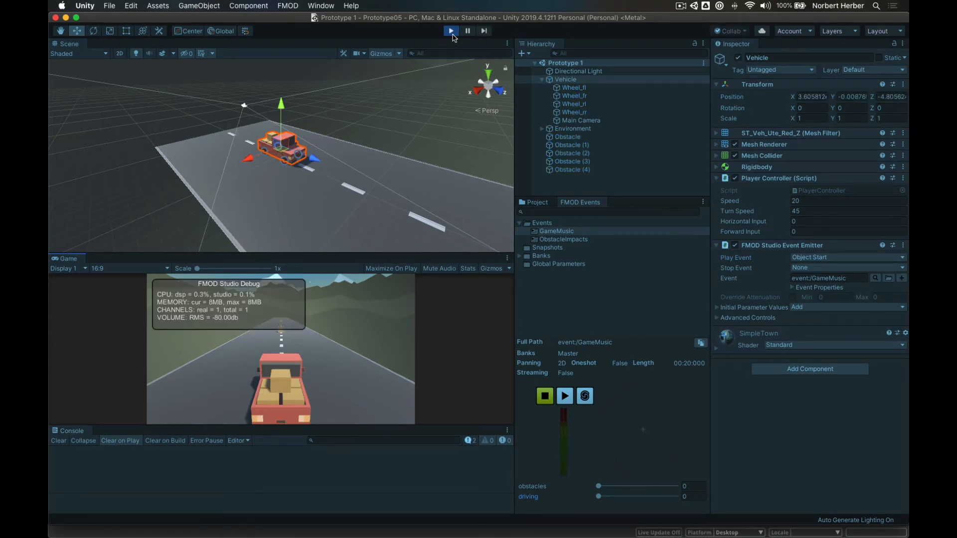
pyautogui.press('Up')
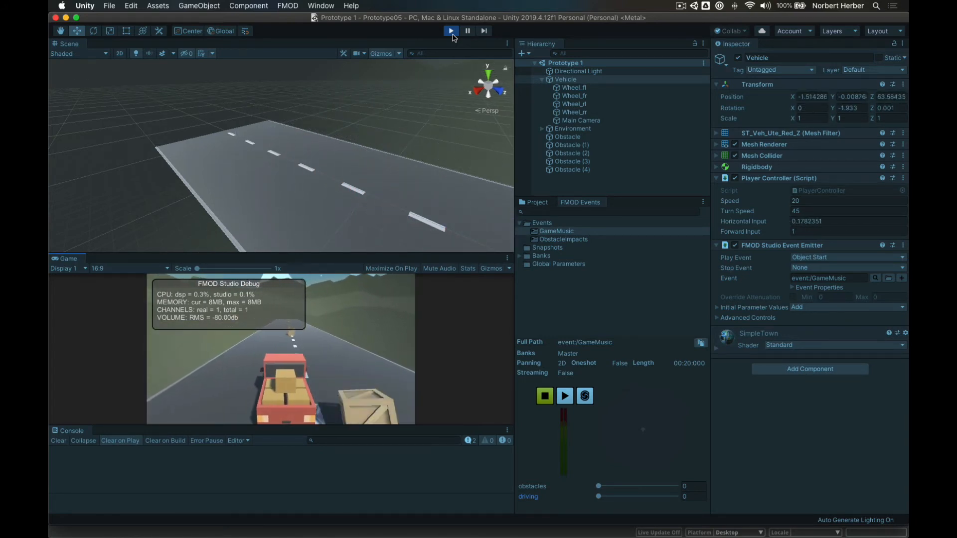
pyautogui.press('Left')
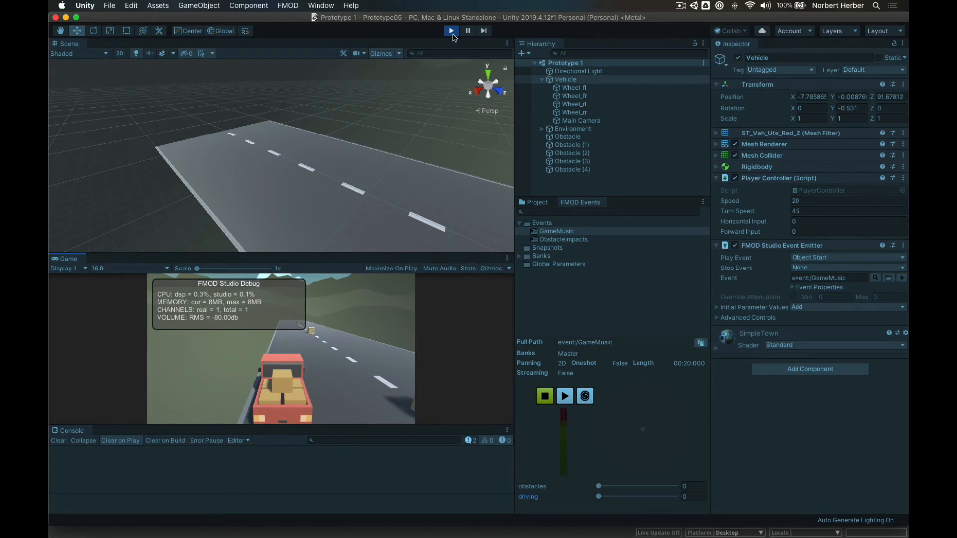
pyautogui.click(452, 33)
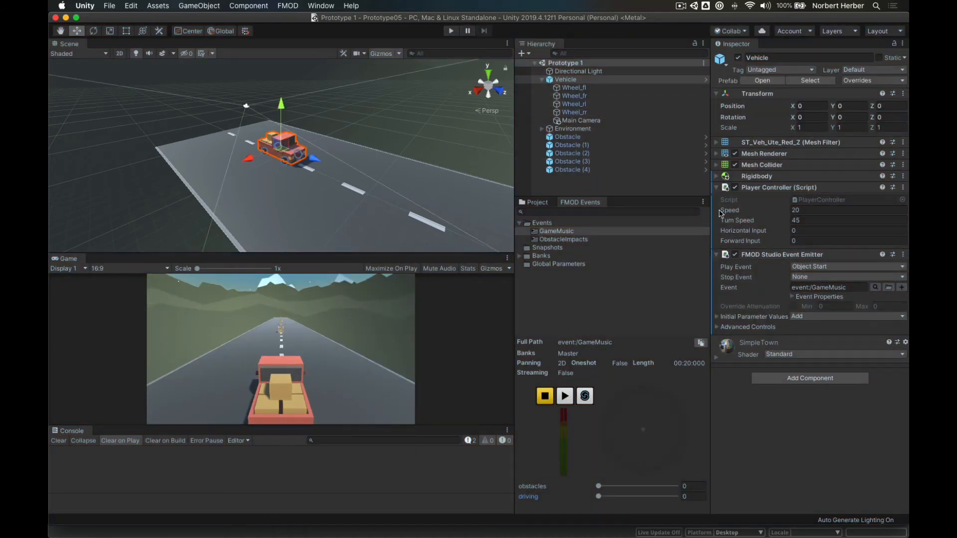
# Set the Vehicle's Player Controller speed to 10 and bring up the project assets.
pyautogui.click(797, 209)
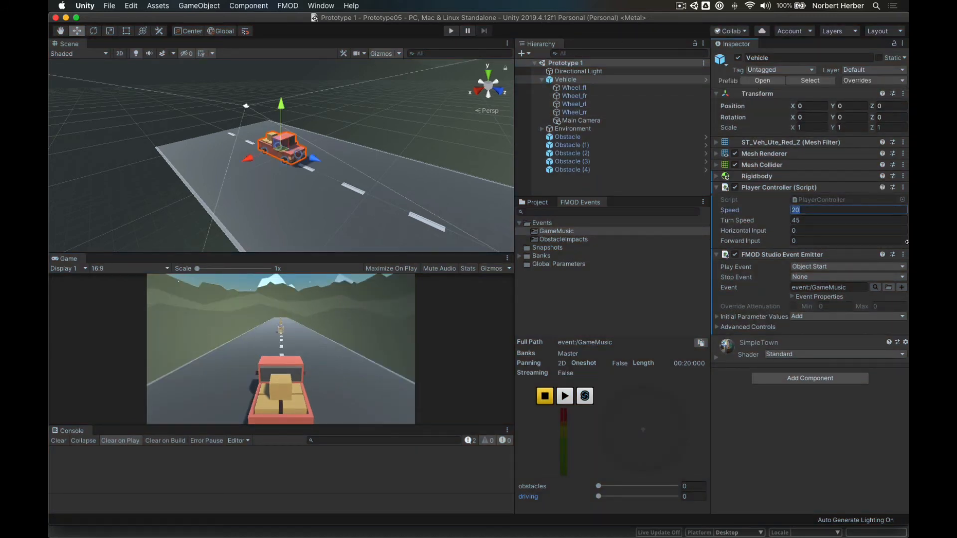
pyautogui.write('1')
pyautogui.click(538, 205)
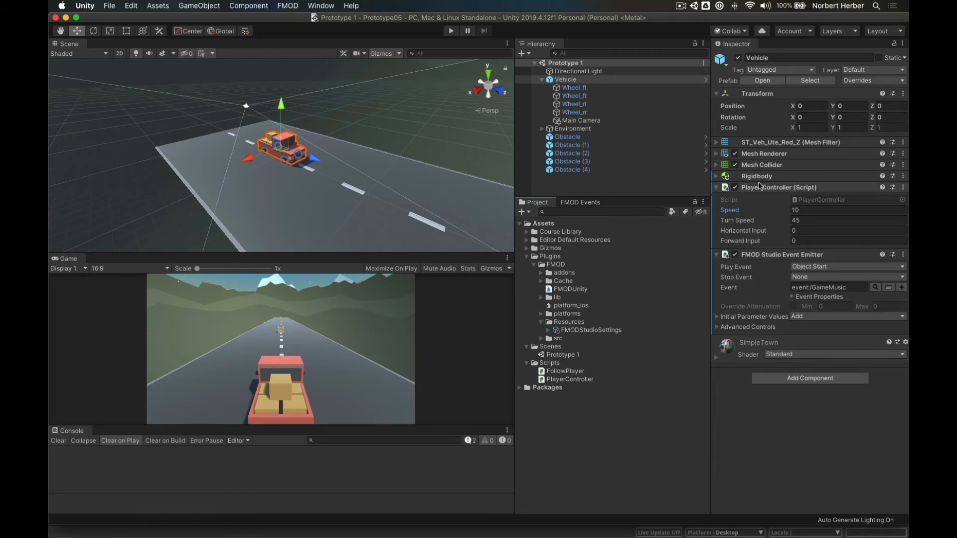
# Open the Vehicle's Player Controller script for editing in Visual Studio.
pyautogui.click(776, 189)
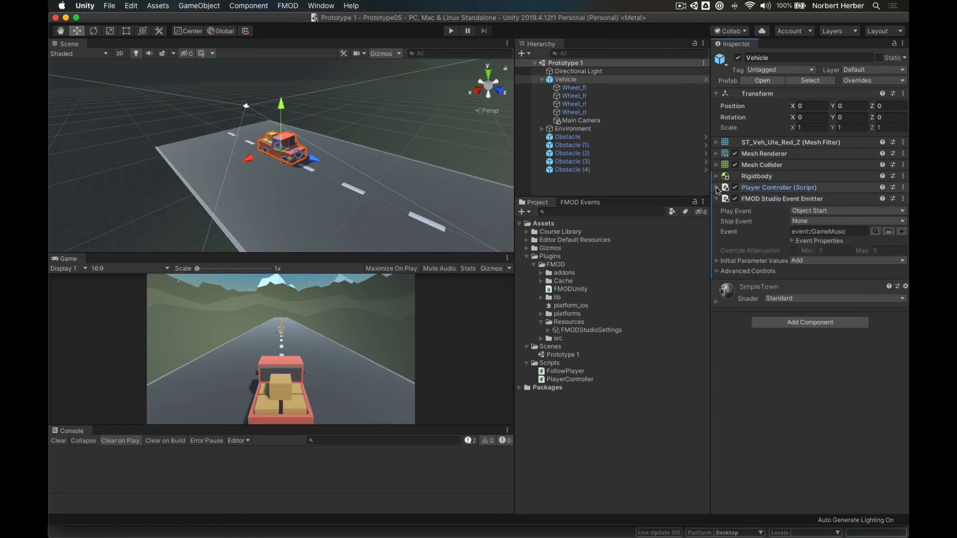
pyautogui.click(717, 189)
pyautogui.click(902, 189)
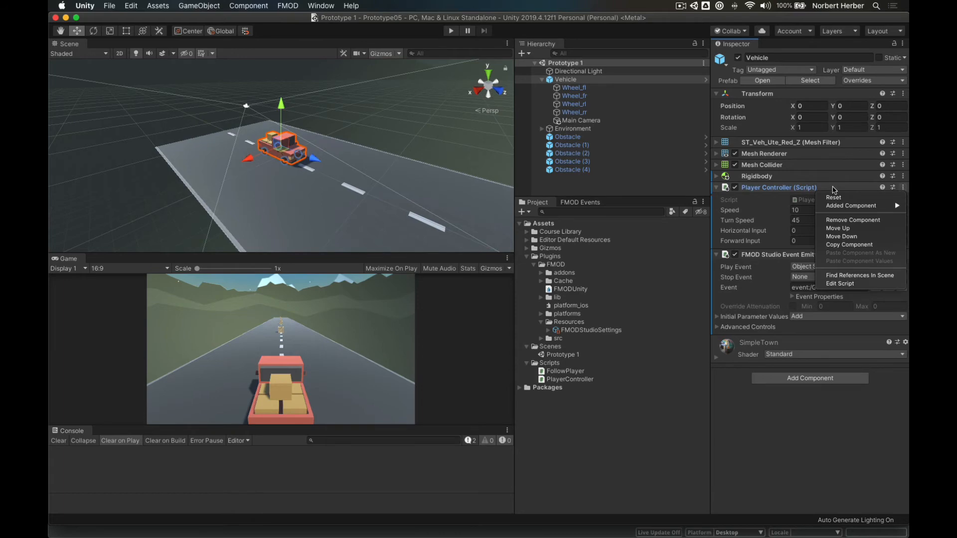
pyautogui.click(845, 284)
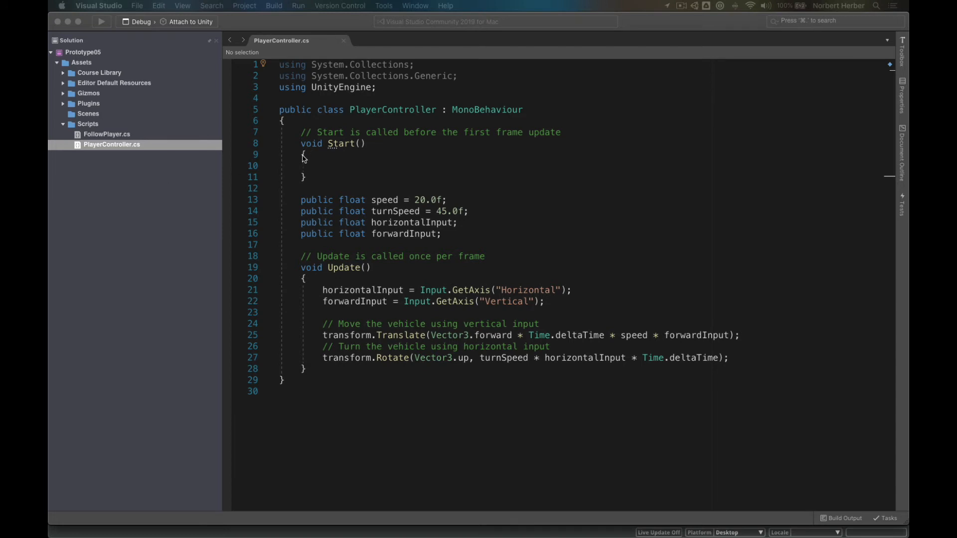
# At the top of the PlayerController class, declare public int count = 0, public bool started = false, FMODUnity.StudioEventEmitter gameMusic, and an Awake method assigning gameMusic with GetComponent.
pyautogui.click(301, 135)
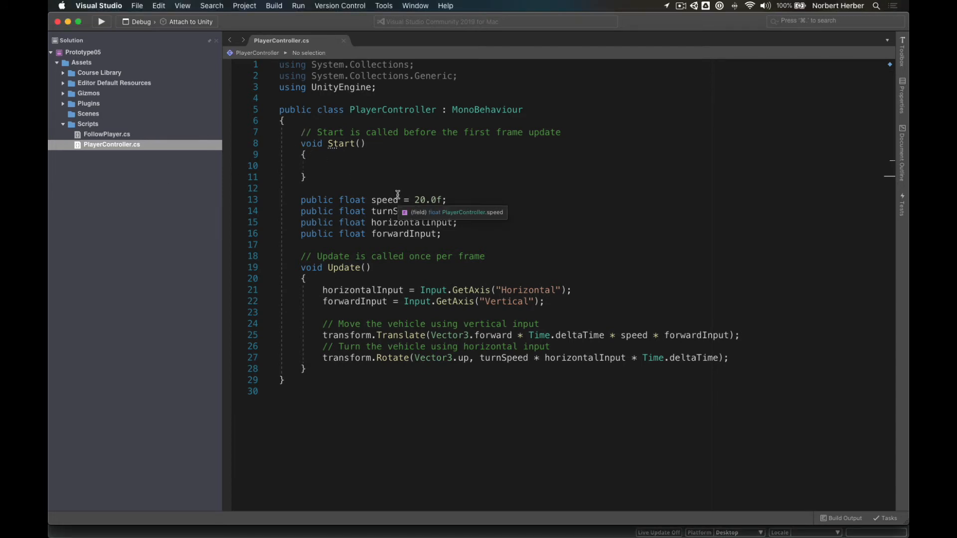
pyautogui.press('Return')
pyautogui.press('Return')
pyautogui.press('Return')
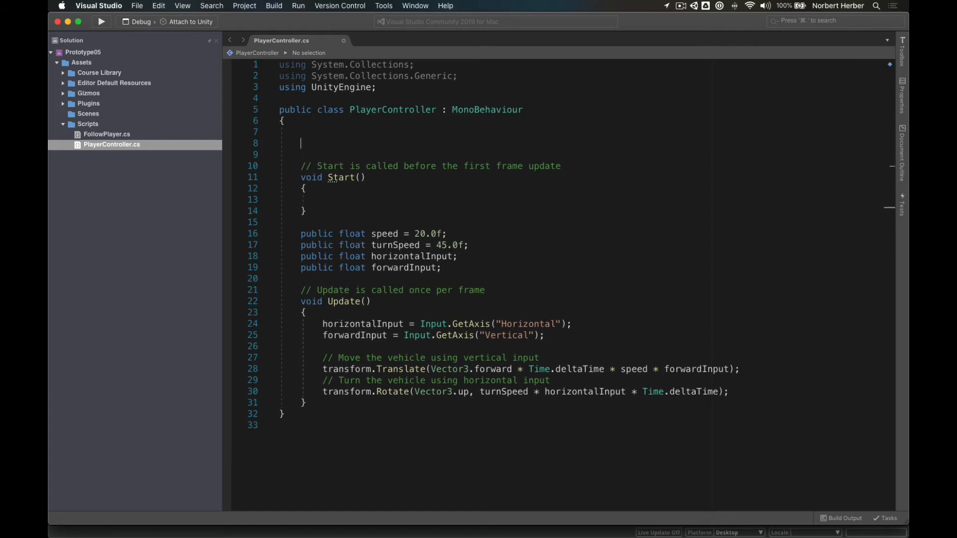
pyautogui.write('// will tally # obstacles hit public int count = 0; // has the player started driving? public bool started = false; // name the FMOD event emitter that plays the music FMODUnity.StudioEventEmitter gameMusic; // access the FMOD event emitter that plays the music private void Awake() {     gameMusic = GetComponent<FMODUnity.StudioEventEmitter>(); }')
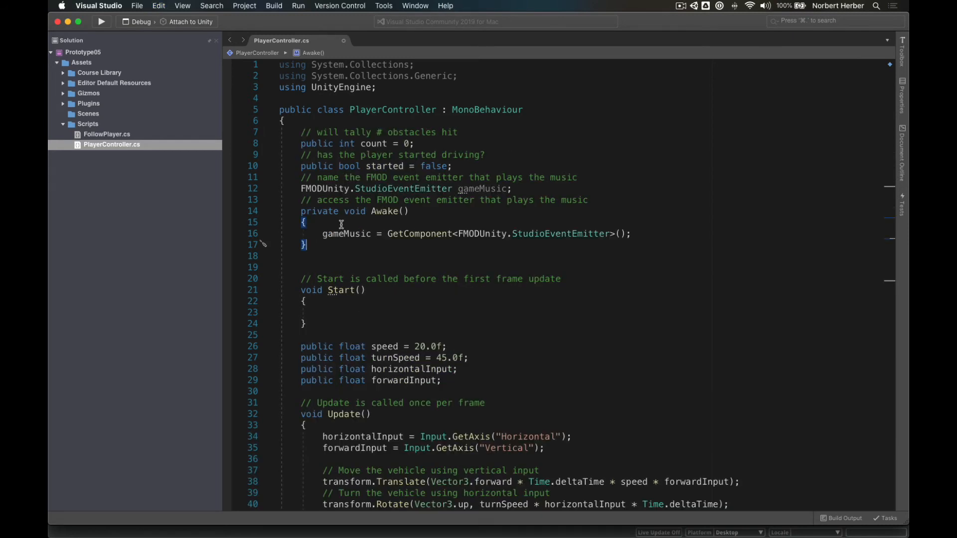
pyautogui.click(302, 212)
pyautogui.press('Return')
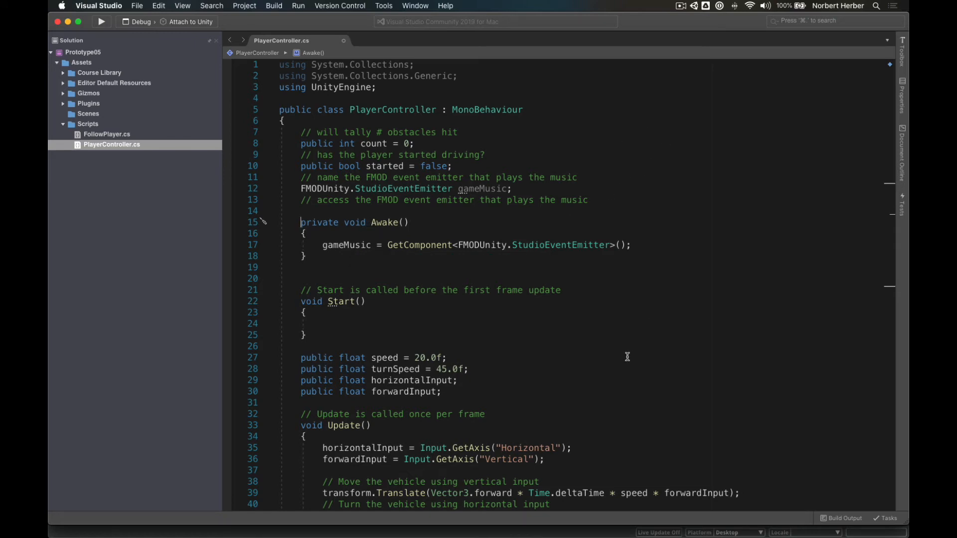
# Delete the empty Start method with its comment and the surplus blank lines below Awake.
pyautogui.moveTo(316, 338); pyautogui.dragTo(279, 273)
pyautogui.press('BackSpace')
pyautogui.press('BackSpace')
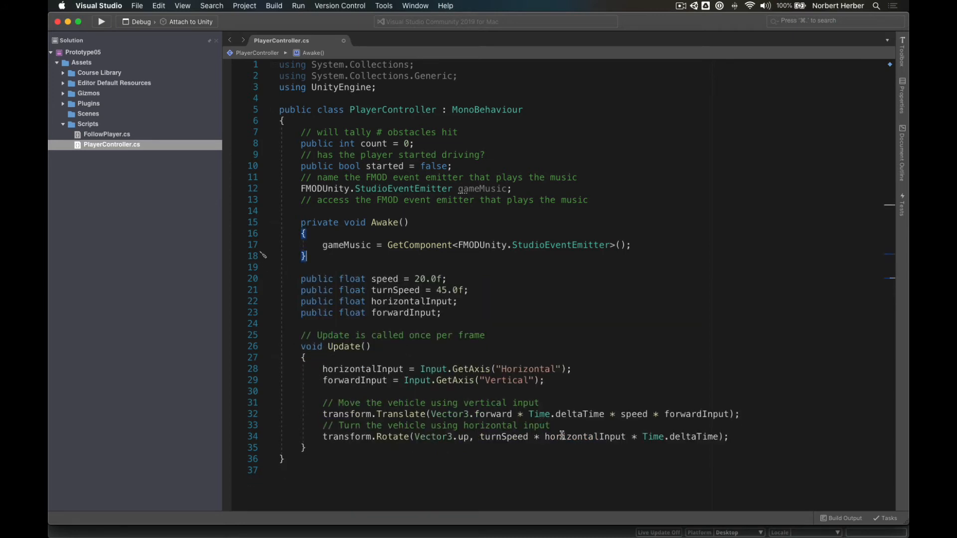
# Examine the new started and gameMusic declarations and the Awake method in the PlayerController class.
pyautogui.click(482, 437)
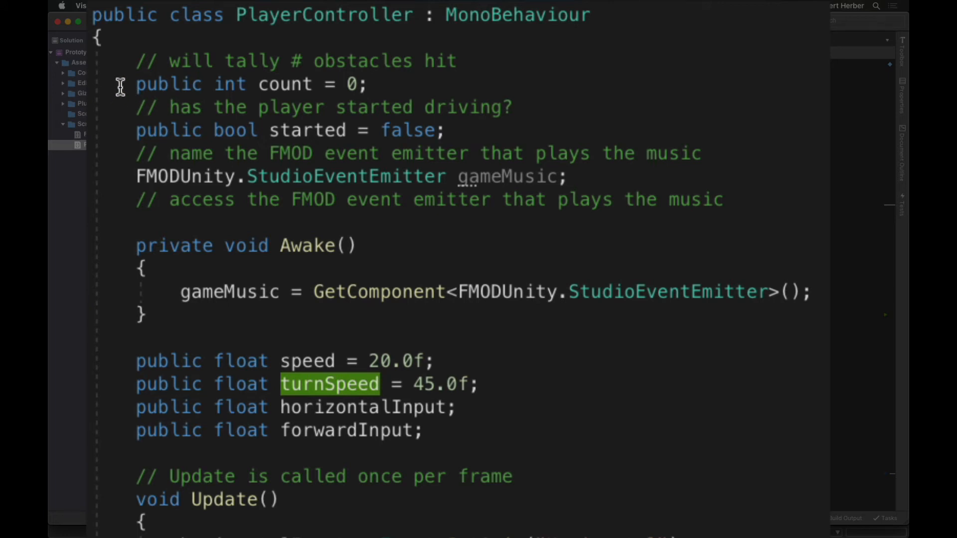
pyautogui.moveTo(132, 129); pyautogui.dragTo(445, 136)
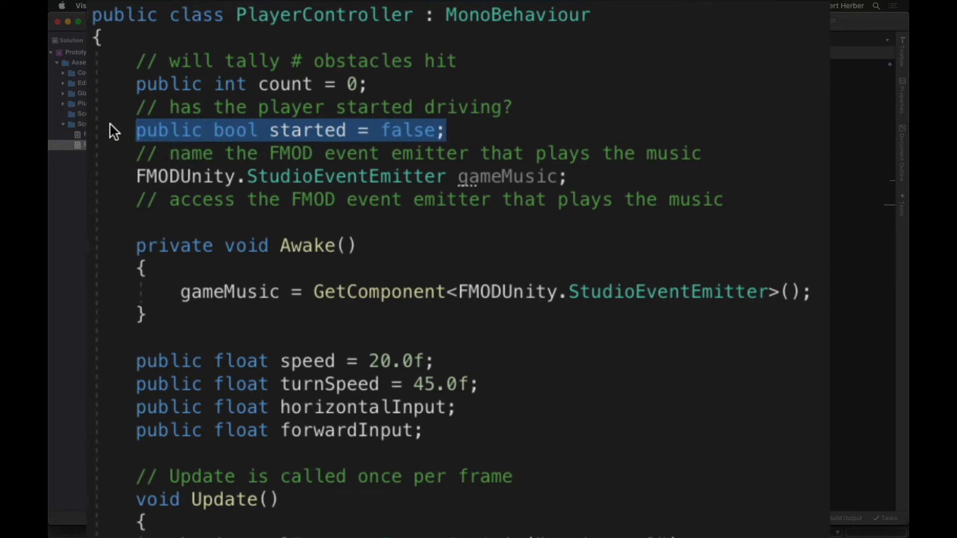
pyautogui.click(88, 154)
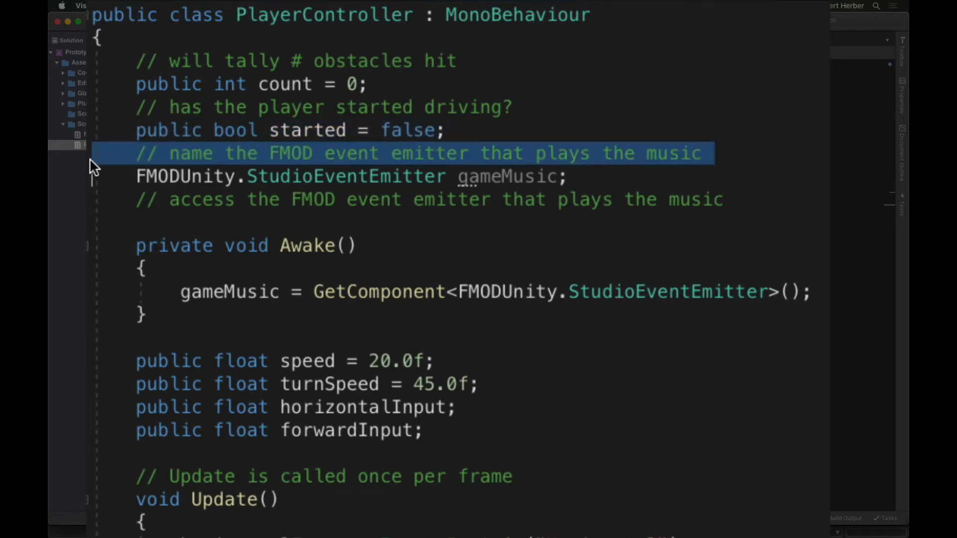
pyautogui.moveTo(136, 177); pyautogui.dragTo(568, 180)
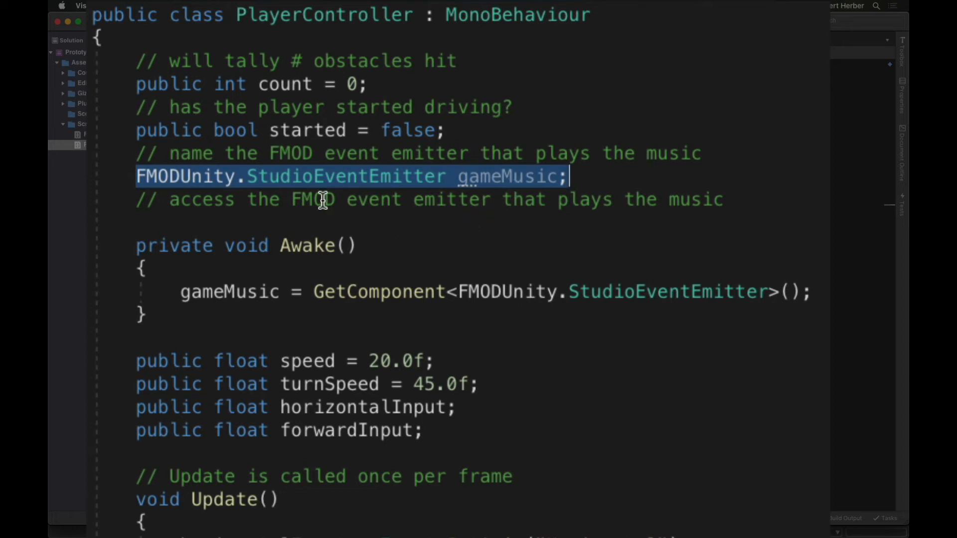
pyautogui.moveTo(504, 181)
pyautogui.moveTo(134, 245); pyautogui.dragTo(172, 309)
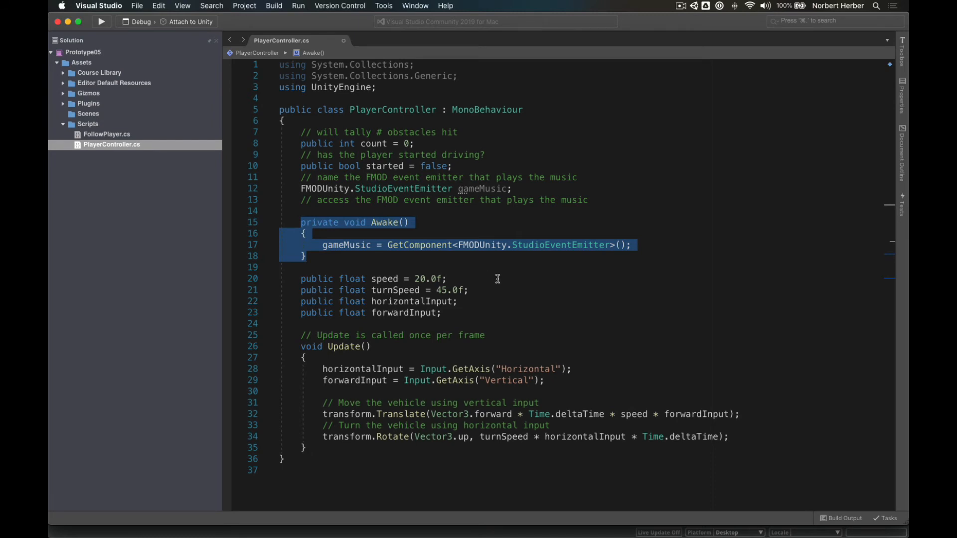
# At the end of Update, add an if (!started) block that, when horizontalInput or forwardInput is nonzero, sets started = true and calls gameMusic.SetParameter("driving", 1).
pyautogui.scroll(-3, 493, 278)
pyautogui.scroll(1, 497, 280)
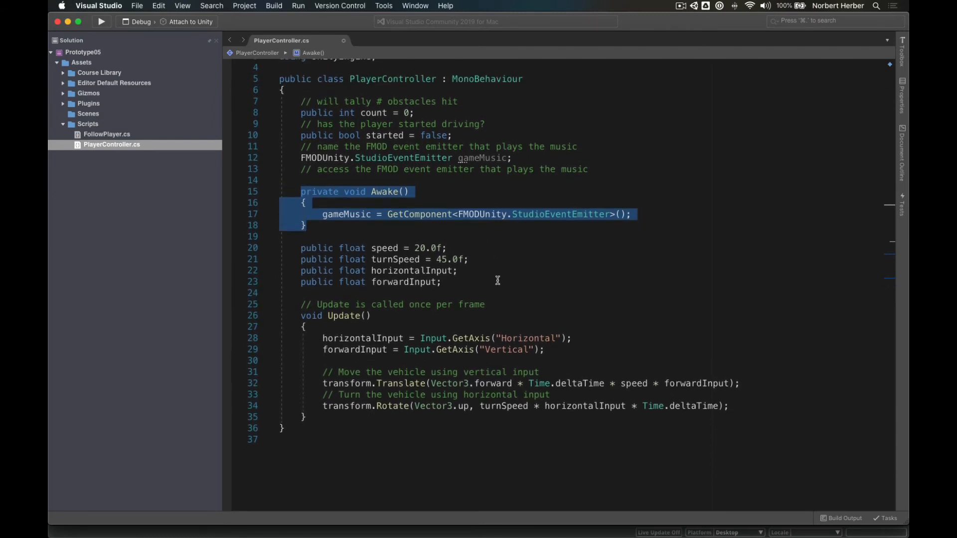
pyautogui.scroll(-1, 498, 280)
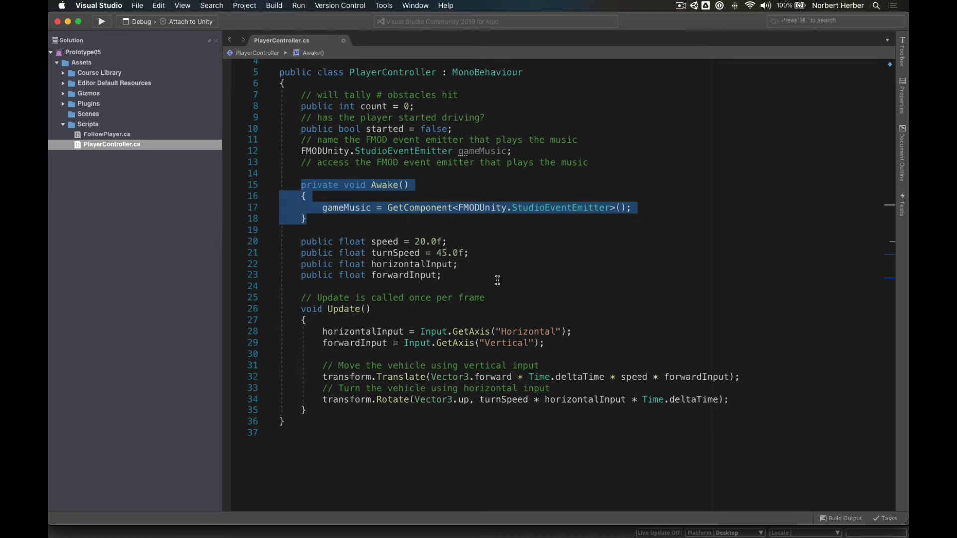
pyautogui.scroll(-4, 497, 281)
pyautogui.click(487, 347)
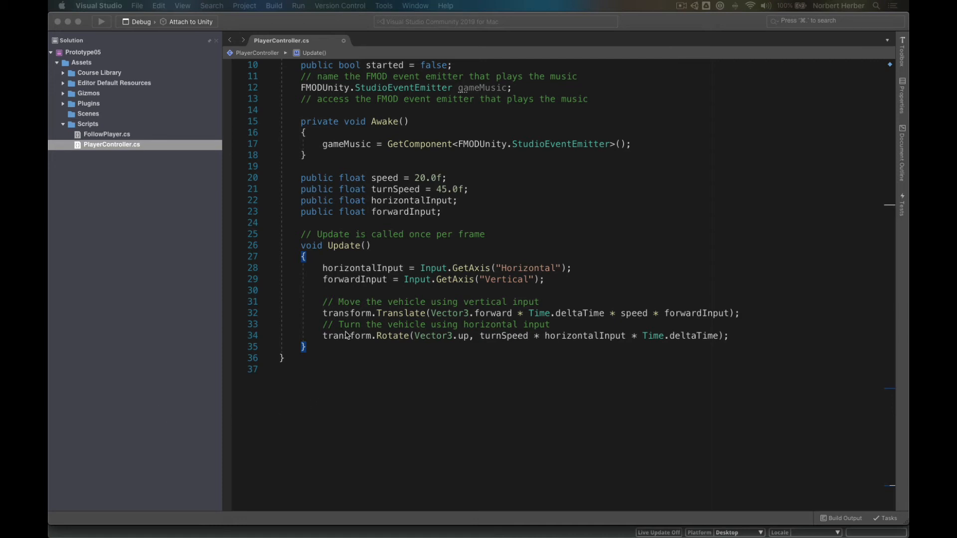
pyautogui.click(330, 344)
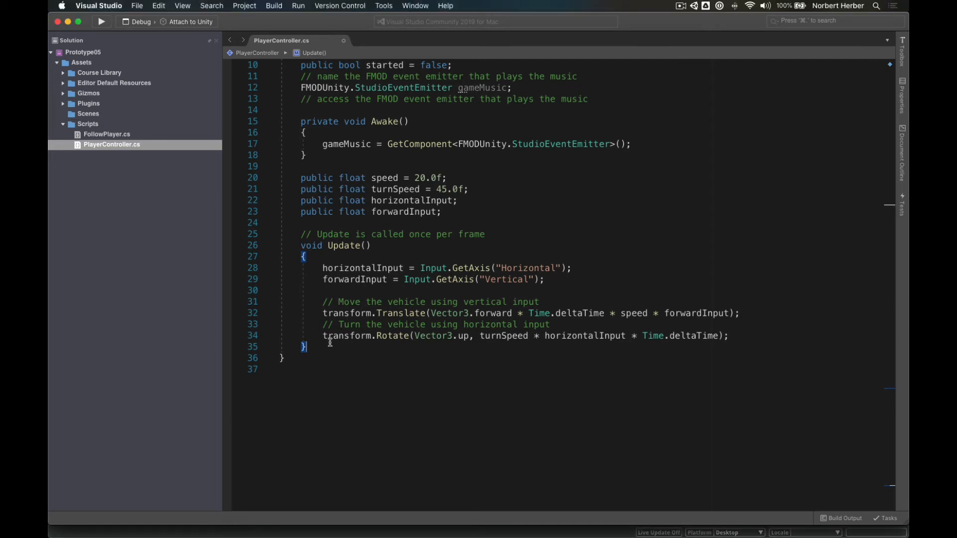
pyautogui.click(733, 336)
pyautogui.press('Return')
pyautogui.press('Return')
pyautogui.write('// player interactions if (!started) {     // test keyboard for initial player input on any directional key     if (horizontalInput != 0 || forwardInput != 0)     {         // player is now driving         started = true;         // apply velocity value to the impact parameter and send to FMOD event         gameMusic.SetParameter("driving", 1);     } }')
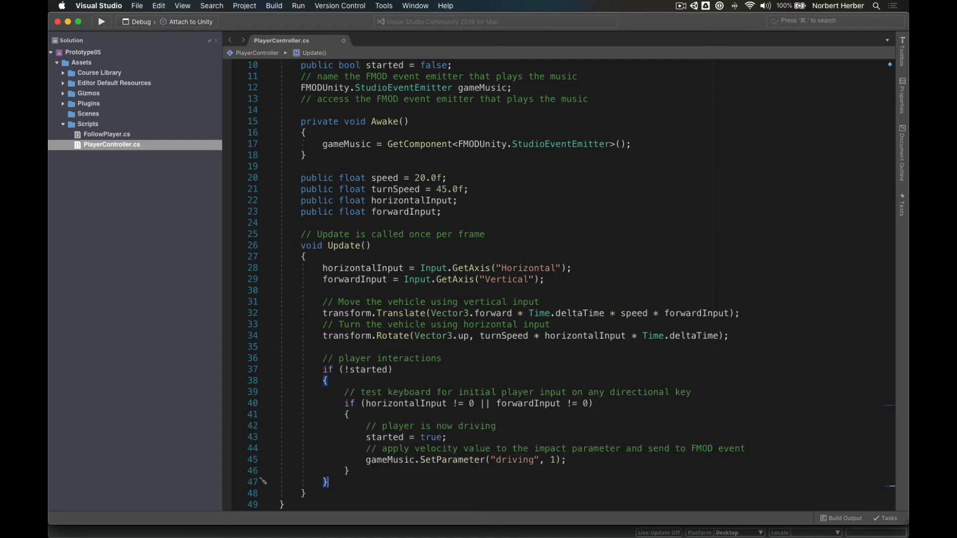
# Examine the player interactions block: the !started condition, the directional input test, the started flag and the driving parameter call.
pyautogui.scroll(-5, 584, 362)
pyautogui.click(468, 448)
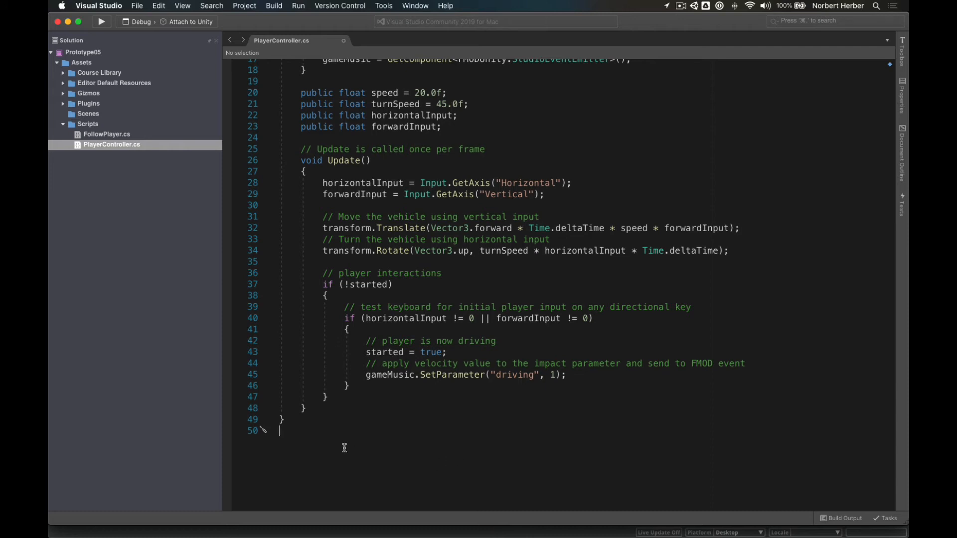
pyautogui.moveTo(329, 397); pyautogui.dragTo(320, 285)
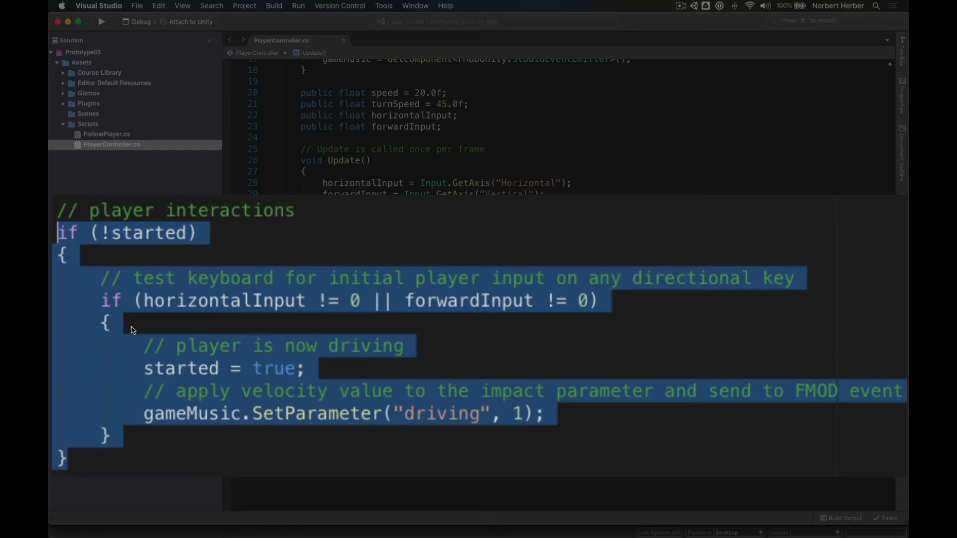
pyautogui.click(85, 288)
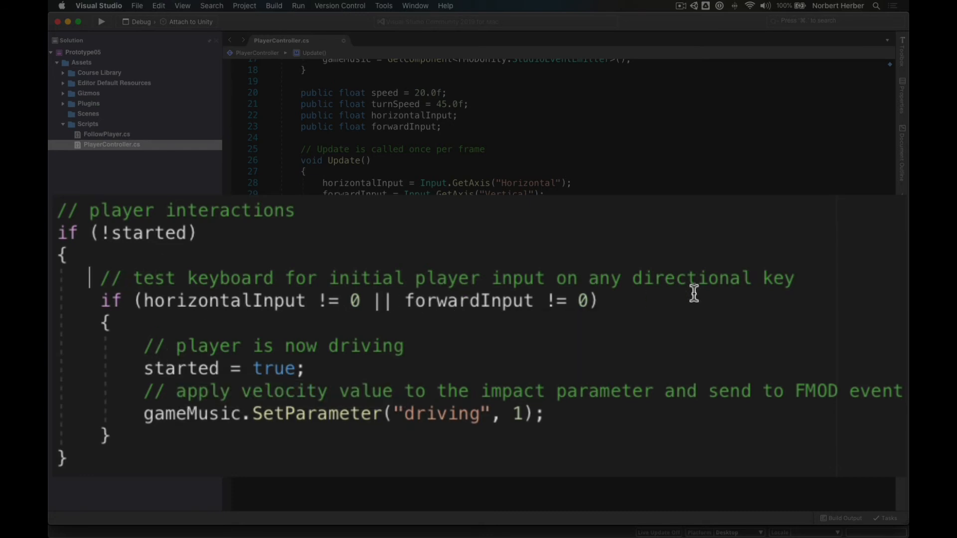
pyautogui.moveTo(100, 300); pyautogui.dragTo(599, 301)
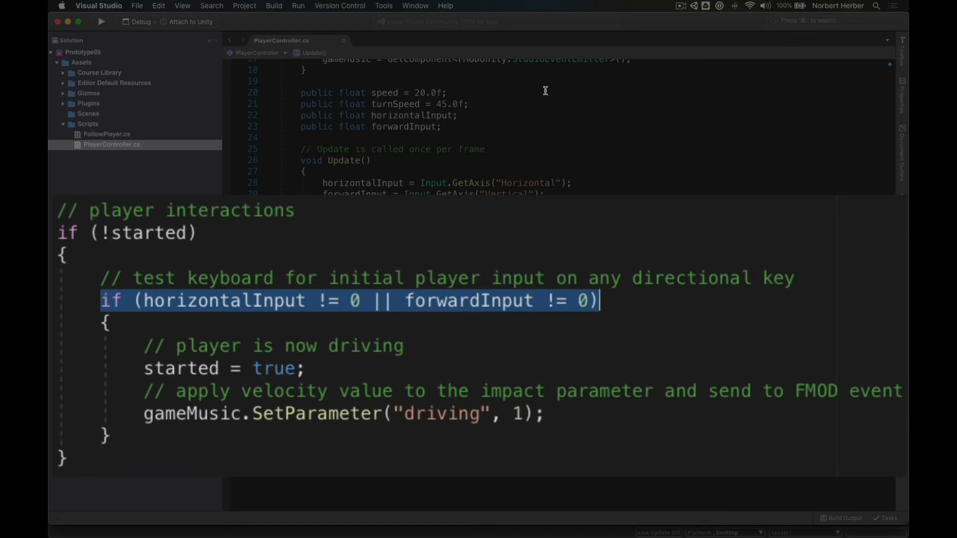
pyautogui.moveTo(286, 370)
pyautogui.moveTo(143, 368); pyautogui.dragTo(305, 368)
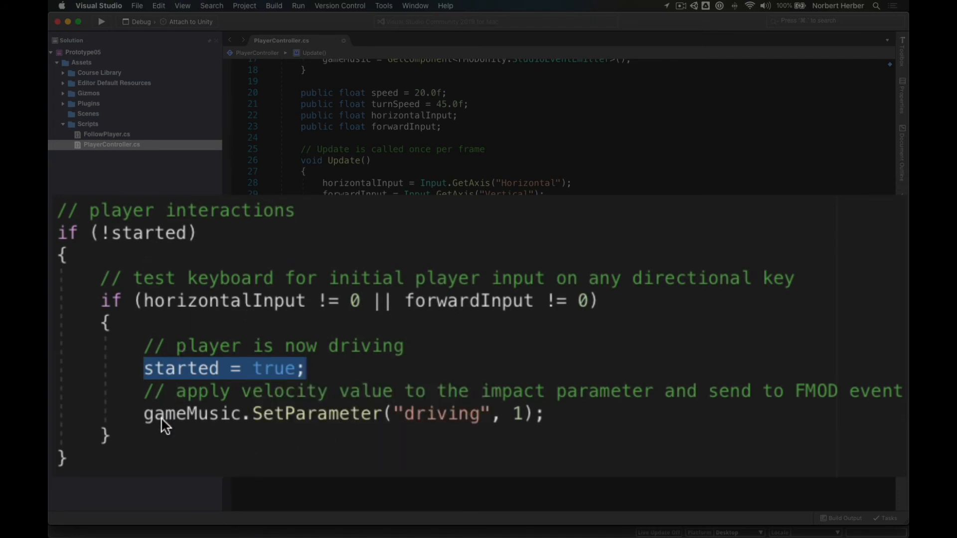
pyautogui.moveTo(145, 415); pyautogui.dragTo(546, 424)
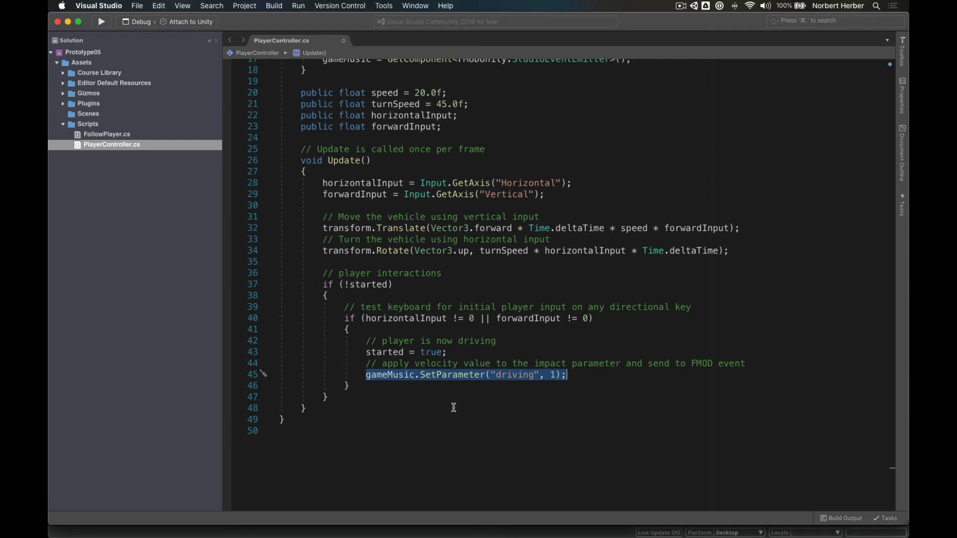
# Save the PlayerController script and switch back to Unity.
pyautogui.click(544, 394)
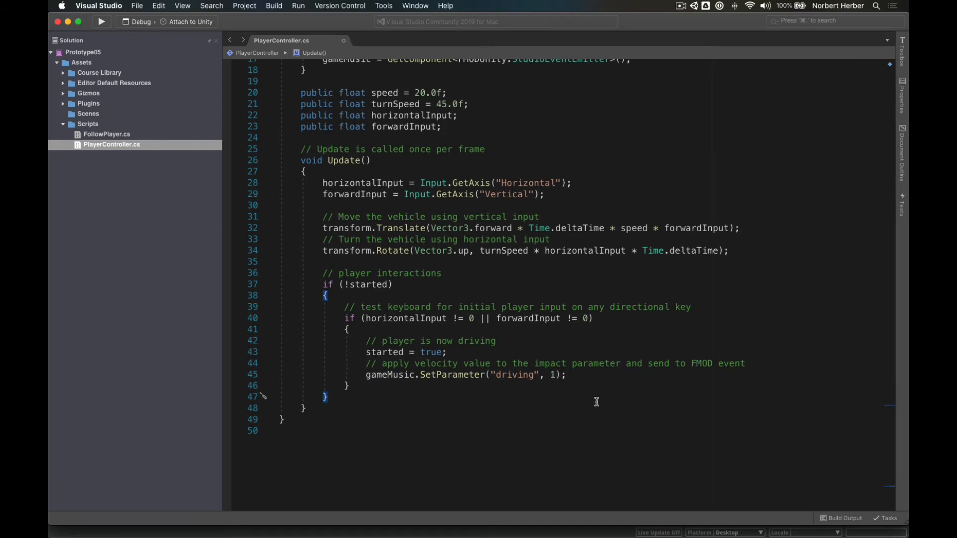
pyautogui.press('super+s')
pyautogui.press('super+Tab')
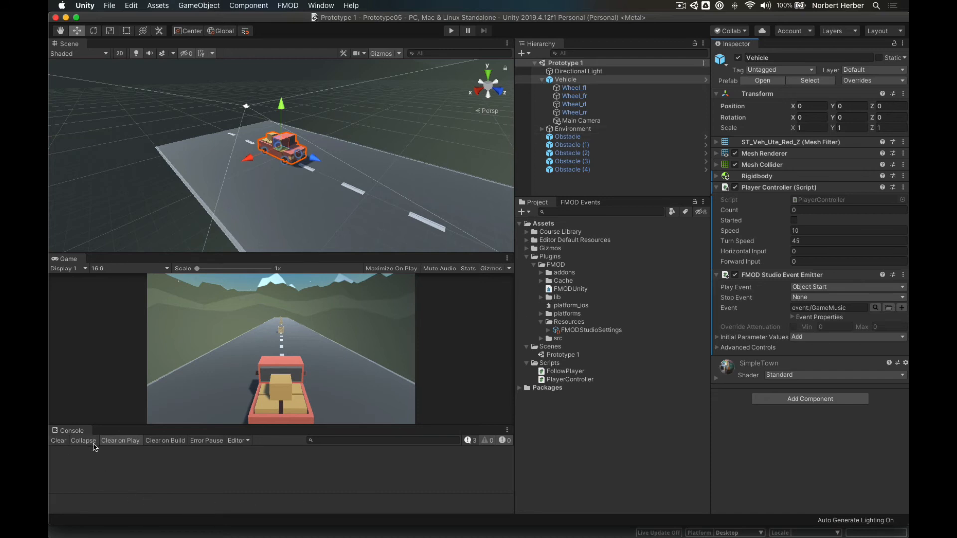
# Check the FMOD Studio log messages in the console and clear them.
pyautogui.click(469, 440)
pyautogui.scroll(-1, 313, 471)
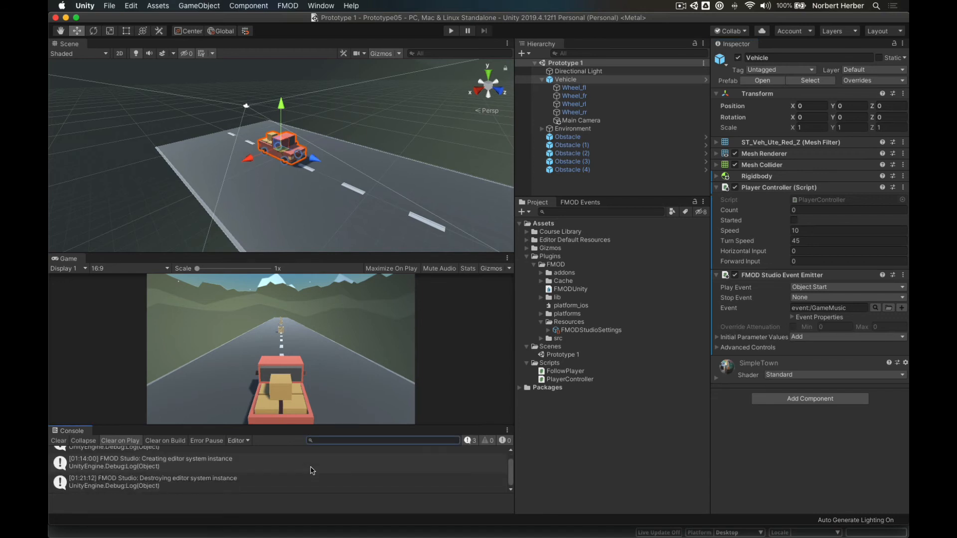
pyautogui.click(58, 441)
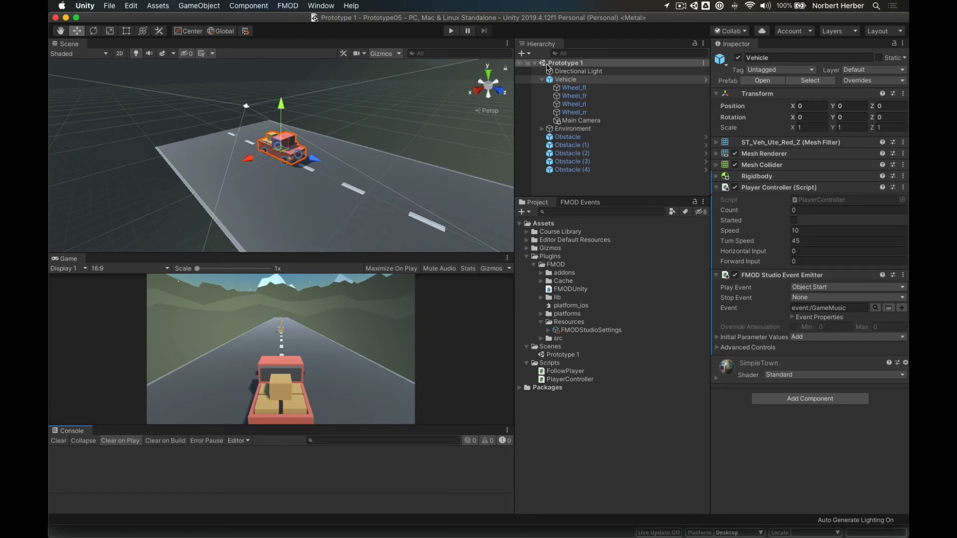
# Play-test the scene by driving the vehicle forward, backward and to both sides around the obstacles, and stop the game.
pyautogui.click(452, 31)
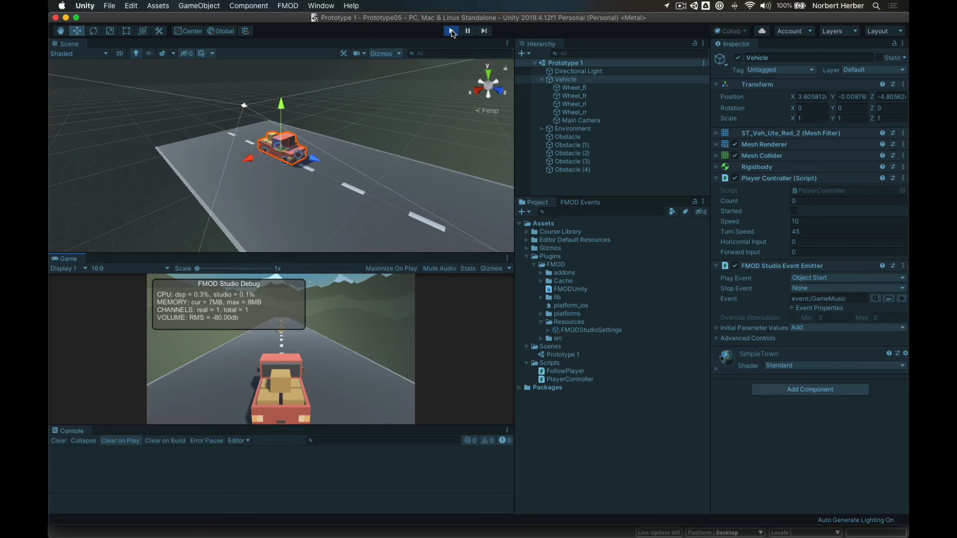
pyautogui.press('Up')
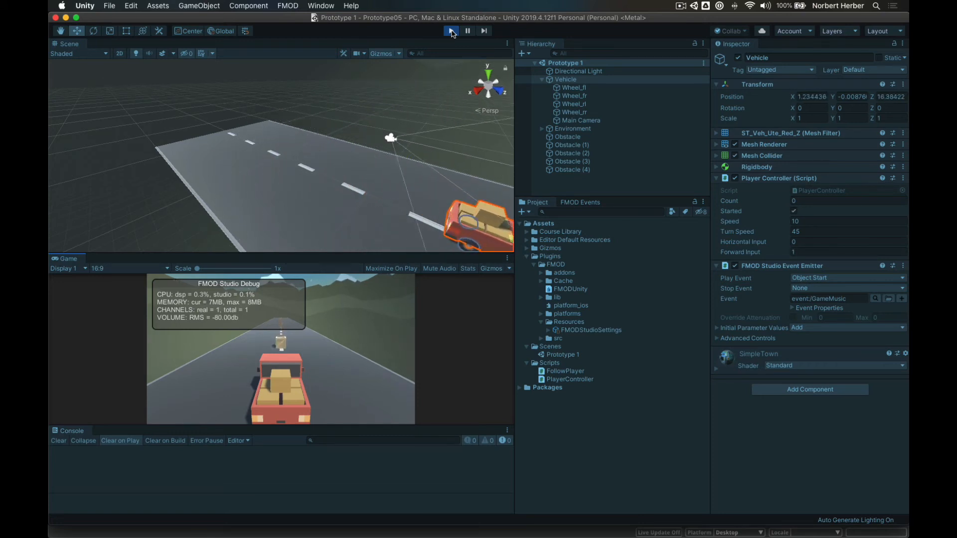
pyautogui.press('Right')
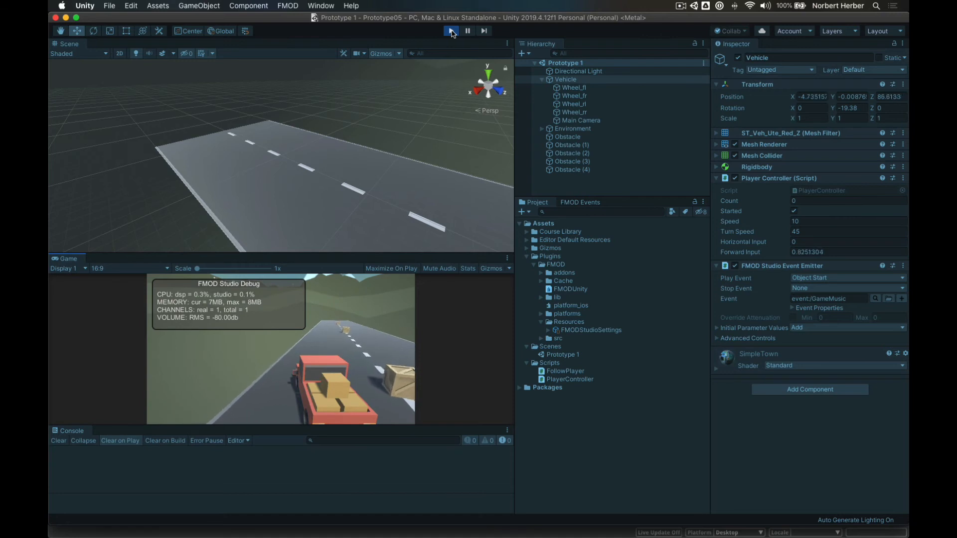
pyautogui.press('Down')
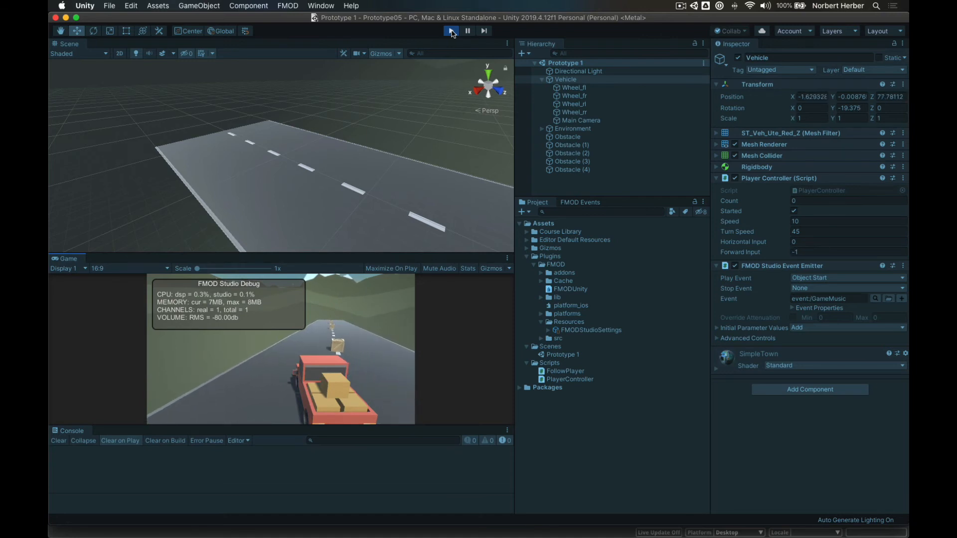
pyautogui.press('Up')
pyautogui.press('Right')
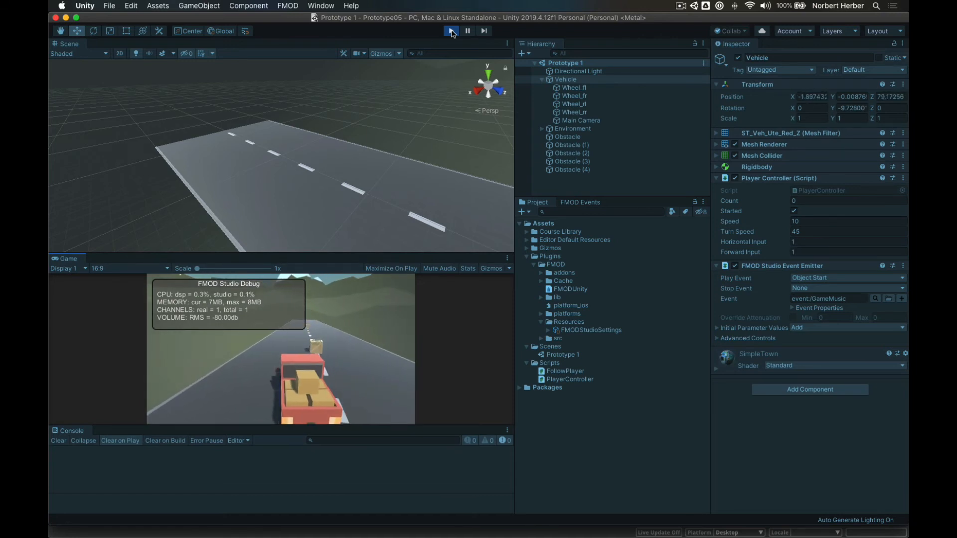
pyautogui.press('Left')
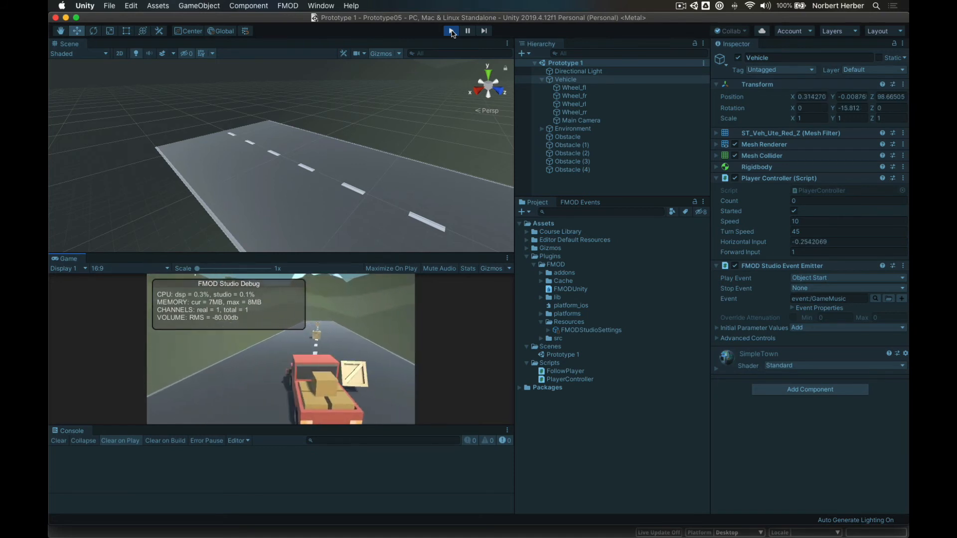
pyautogui.press('Right')
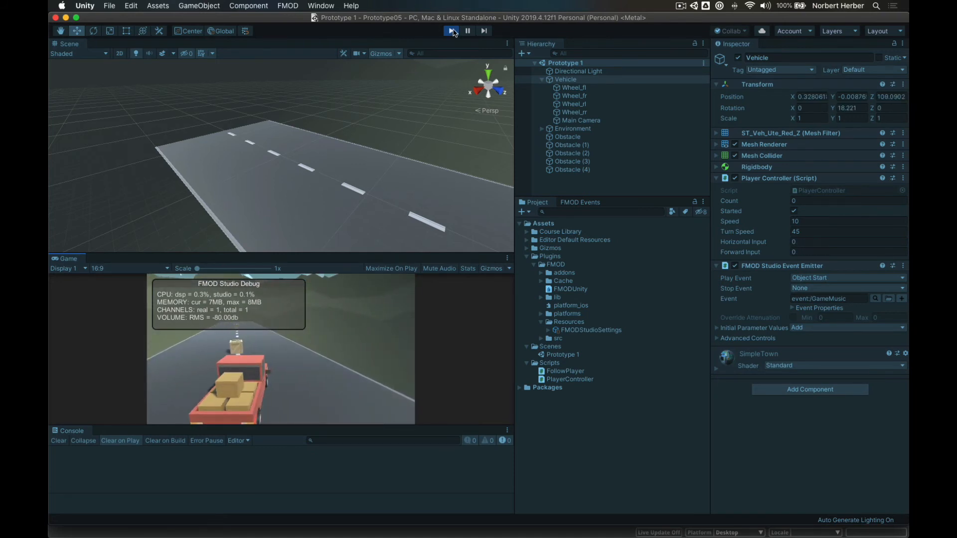
pyautogui.click(451, 31)
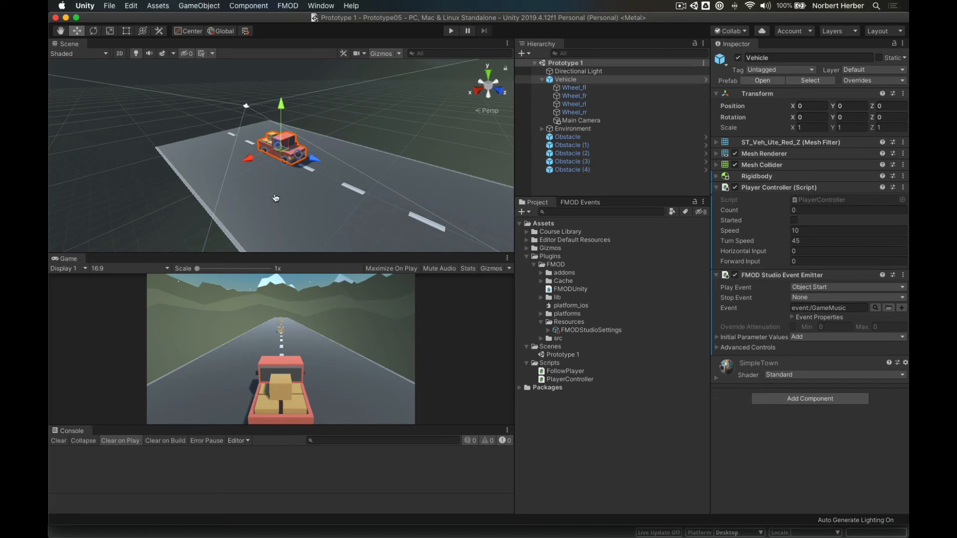
# Switch to Visual Studio and comment out horizontalInput != 0 || in the nested if condition, leaving only the forwardInput test.
pyautogui.press('super+Tab')
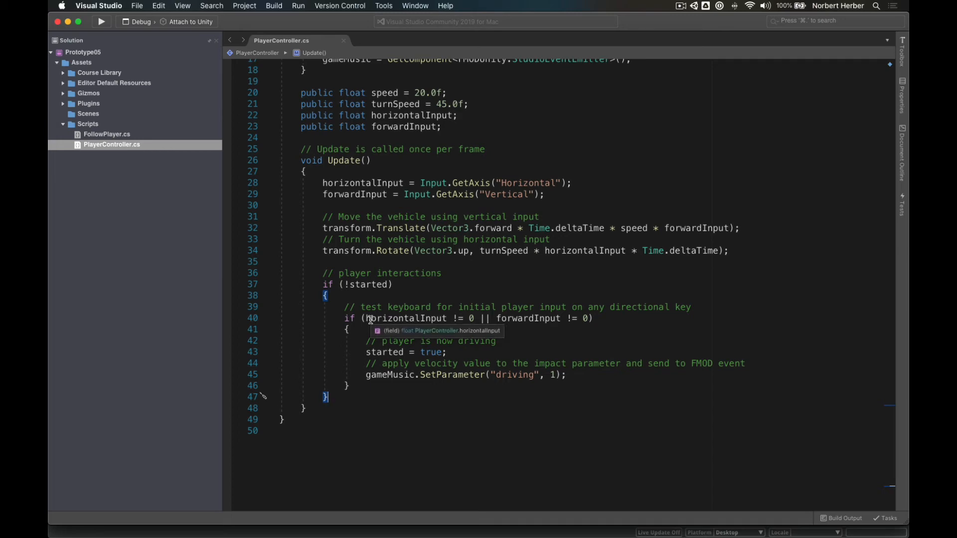
pyautogui.doubleClick(281, 308)
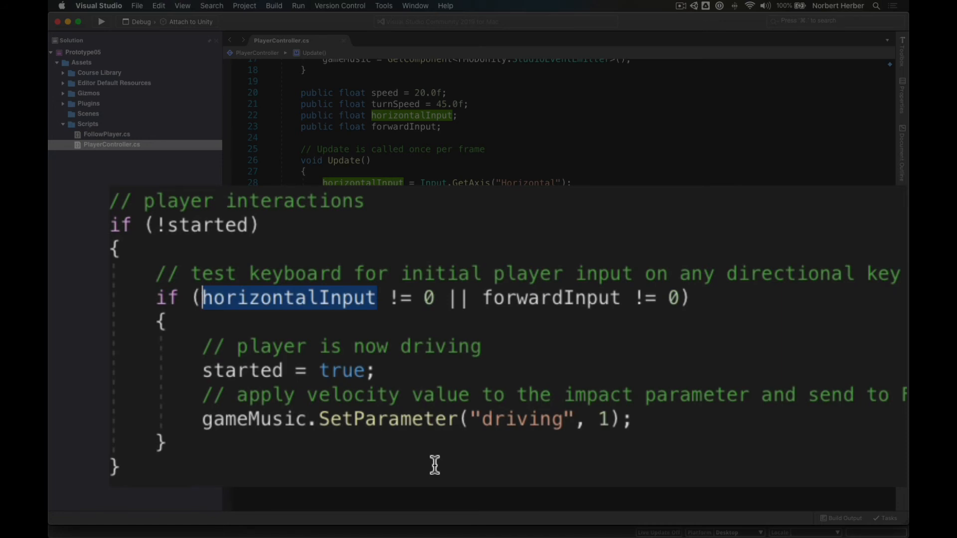
pyautogui.press('Left')
pyautogui.write('/*')
pyautogui.press('Right')
pyautogui.press('Right')
pyautogui.press('Right')
pyautogui.press('Right')
pyautogui.press('Right')
pyautogui.press('Right')
pyautogui.press('Right')
pyautogui.press('Right')
pyautogui.press('Right')
pyautogui.press('Right')
pyautogui.press('Right')
pyautogui.press('Right')
pyautogui.press('Right')
pyautogui.press('Right')
pyautogui.press('Right')
pyautogui.press('Right')
pyautogui.press('Right')
pyautogui.press('Right')
pyautogui.press('Right')
pyautogui.press('Right')
pyautogui.press('Right')
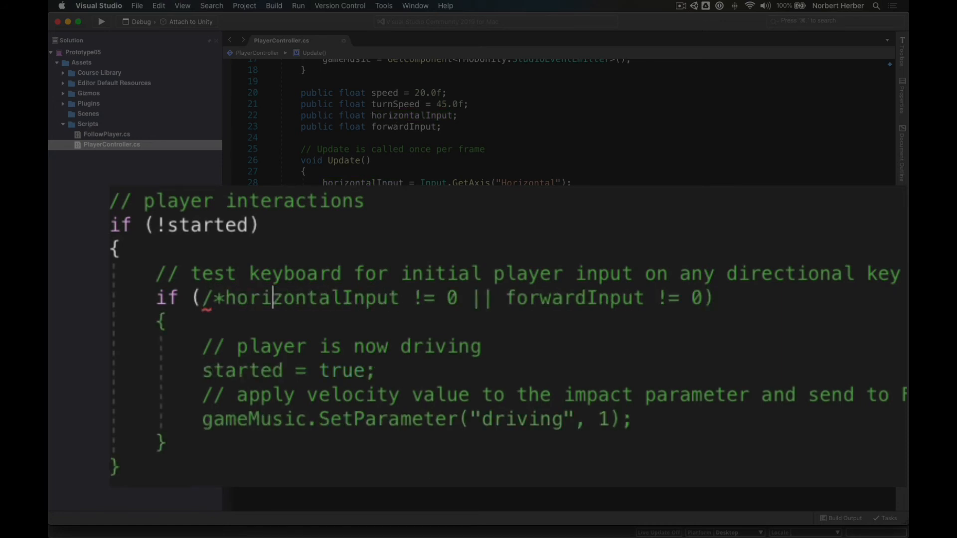
pyautogui.press('Right')
pyautogui.write('*')
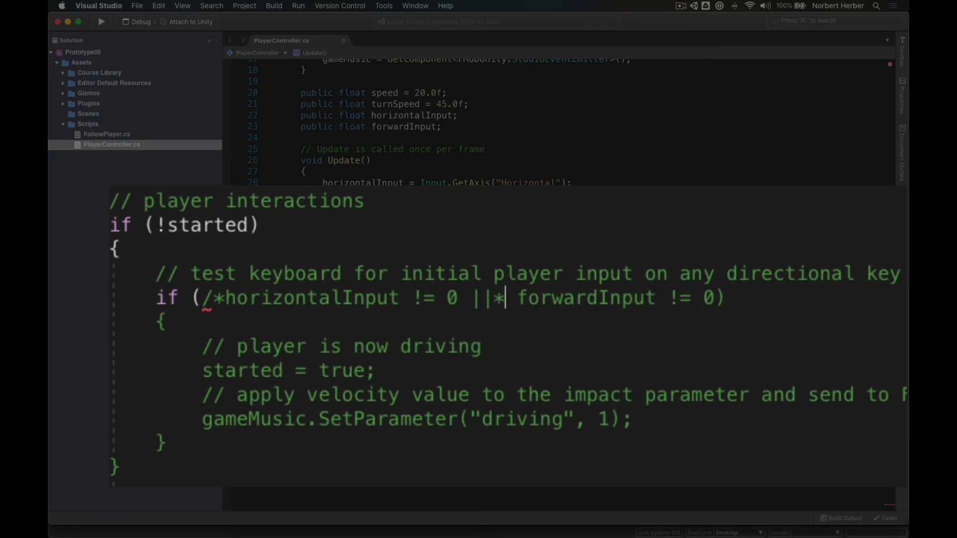
pyautogui.write('/')
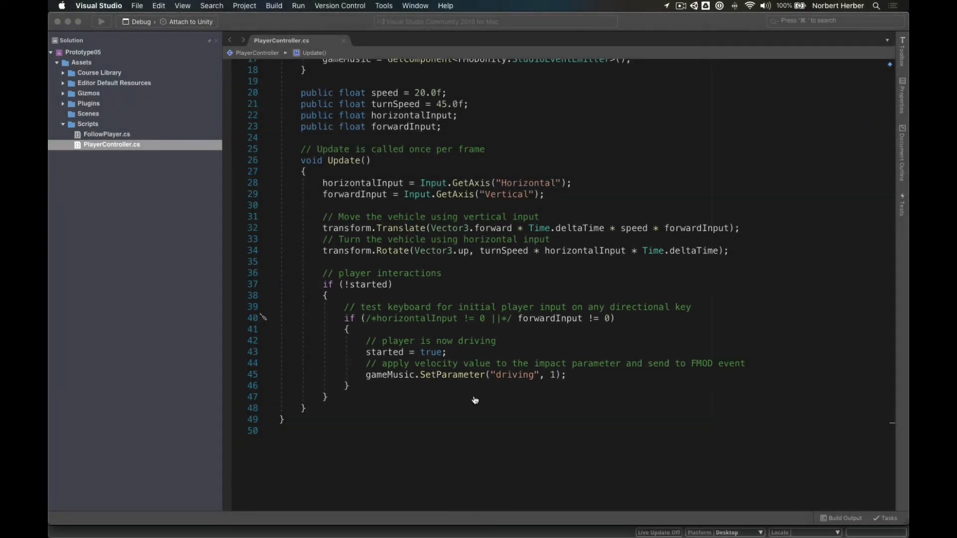
# Switch back to Unity and play-test the script change by driving the vehicle forward, and stop the game.
pyautogui.press('super+Tab')
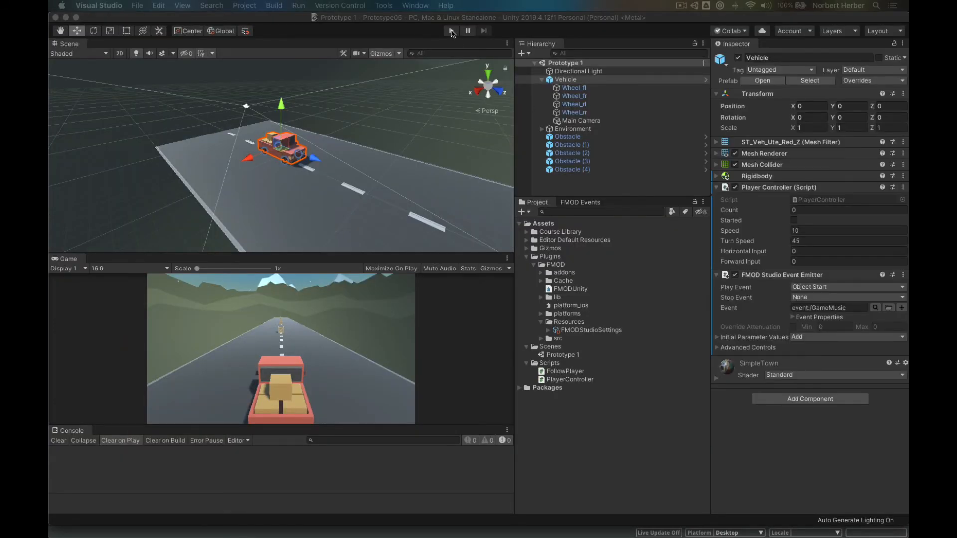
pyautogui.click(452, 32)
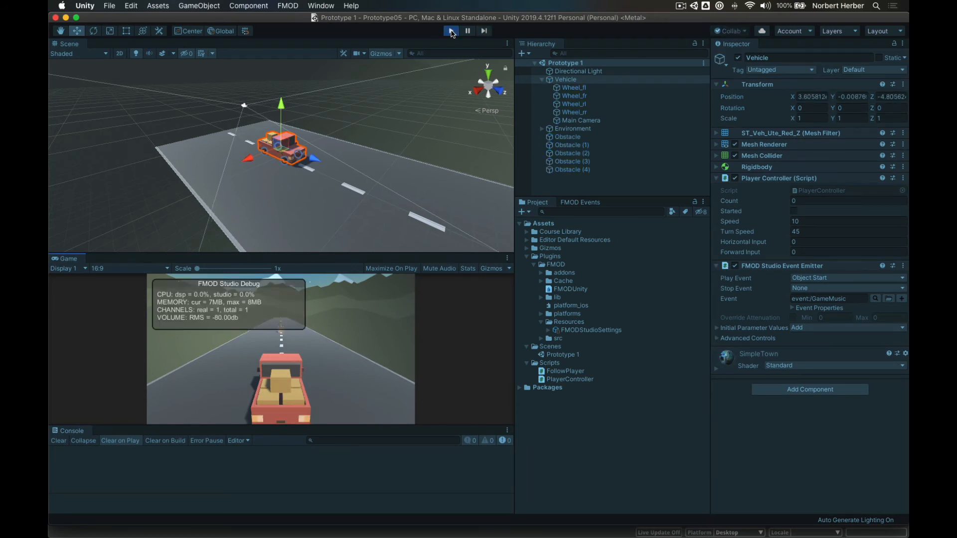
pyautogui.press('Up')
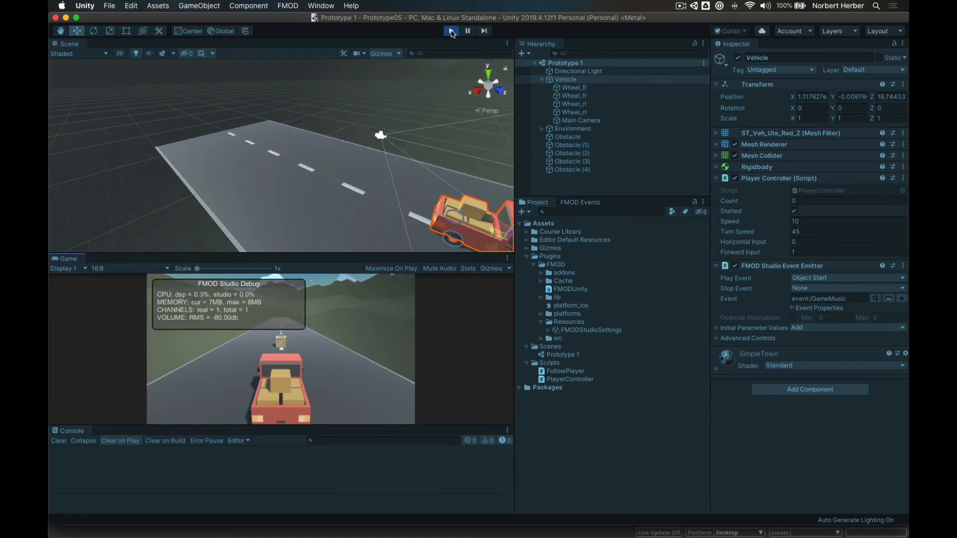
pyautogui.press('Left')
pyautogui.click(452, 32)
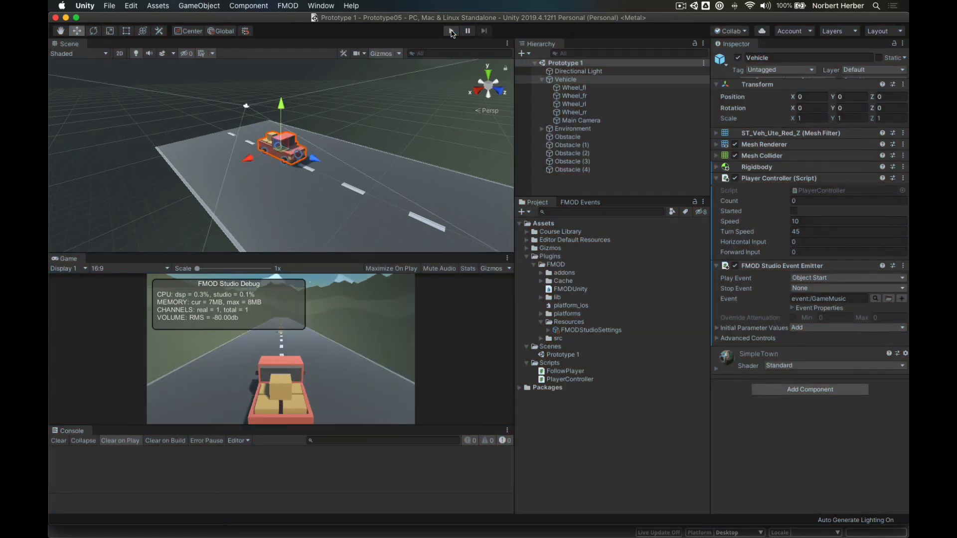
# Run the game again, steer the vehicle right and left before driving it forward, and stop the game.
pyautogui.click(452, 32)
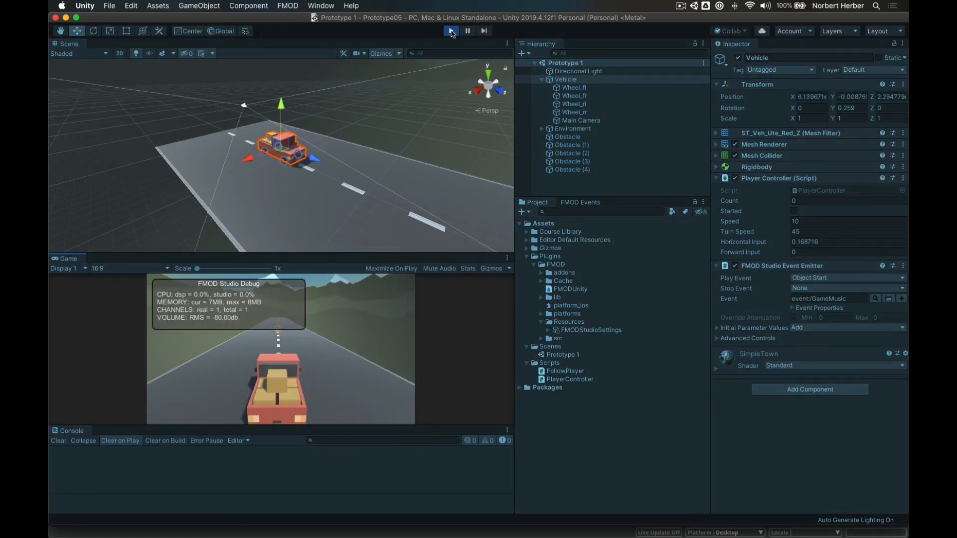
pyautogui.press('Right')
pyautogui.press('Left')
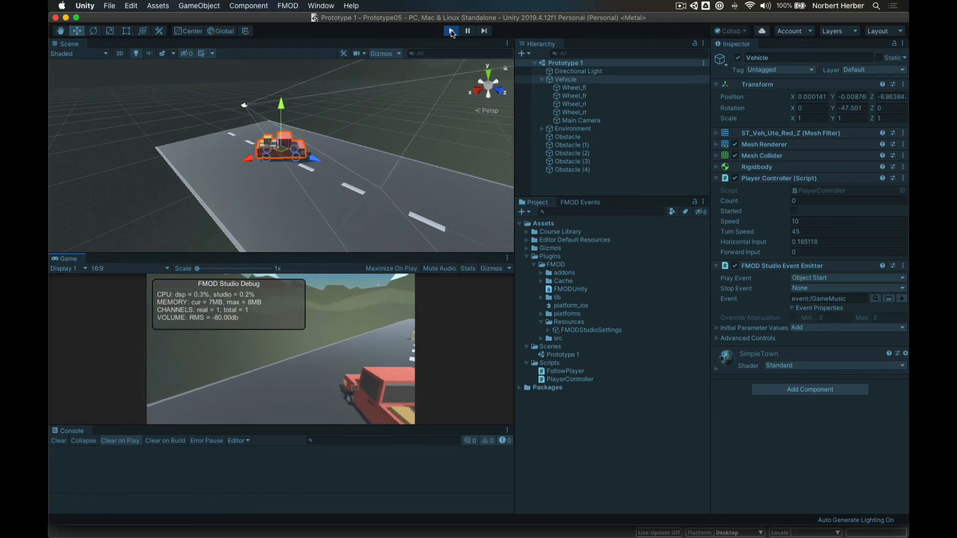
pyautogui.press('Right')
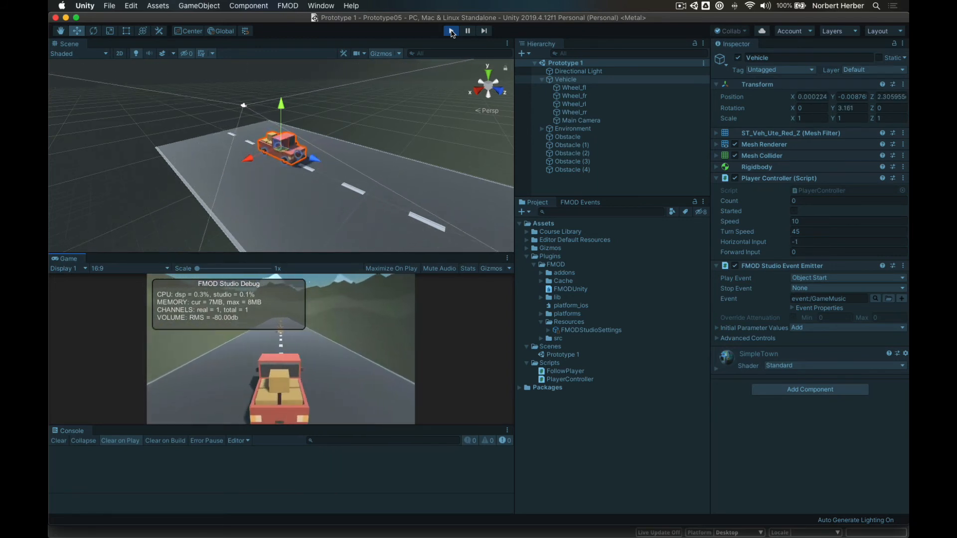
pyautogui.press('Up')
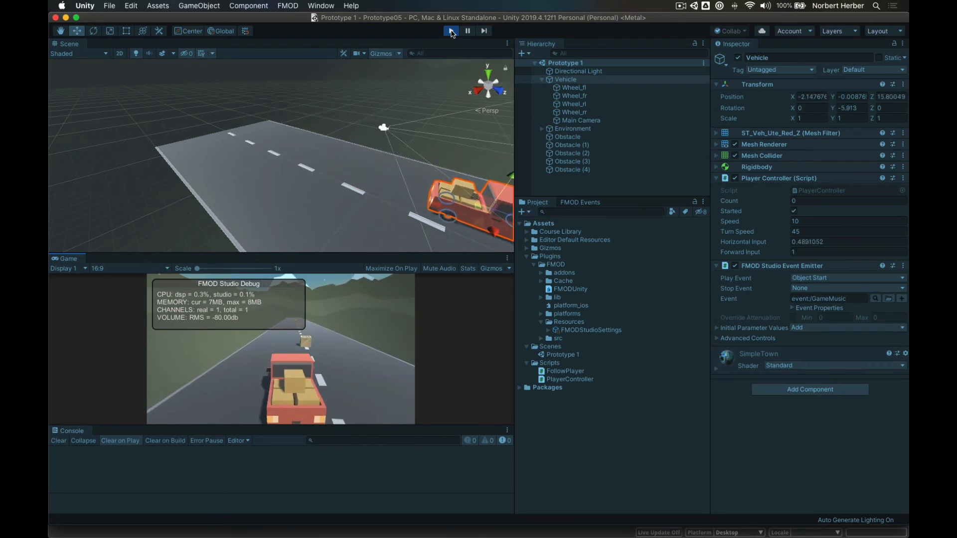
pyautogui.click(451, 31)
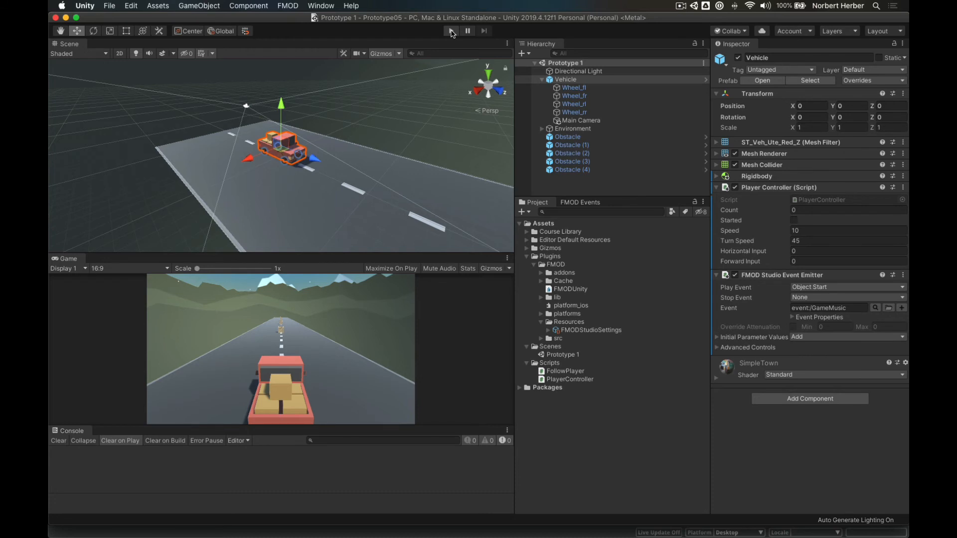
pyautogui.click(451, 31)
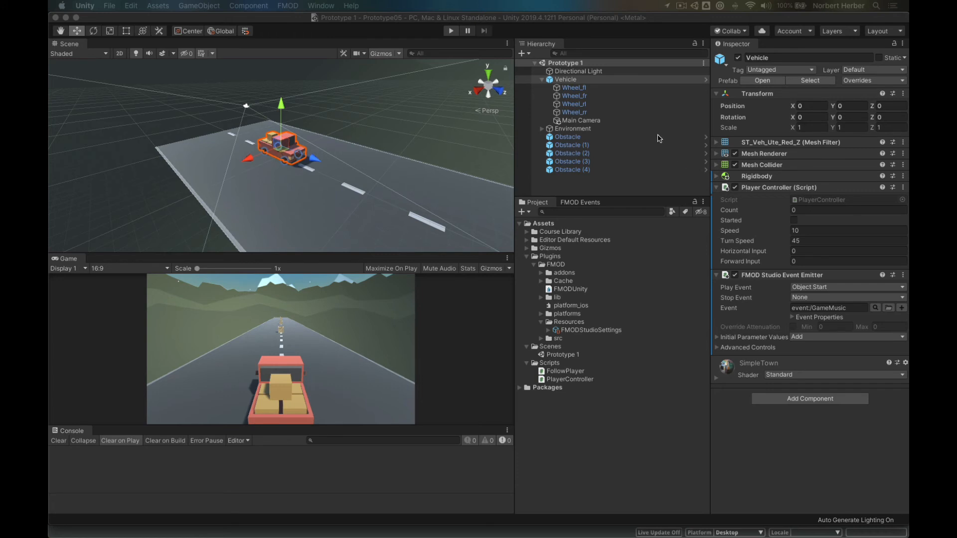
# Add a Box Collider with Is Trigger enabled to all five obstacles, from Obstacle to Obstacle (4).
pyautogui.click(575, 183)
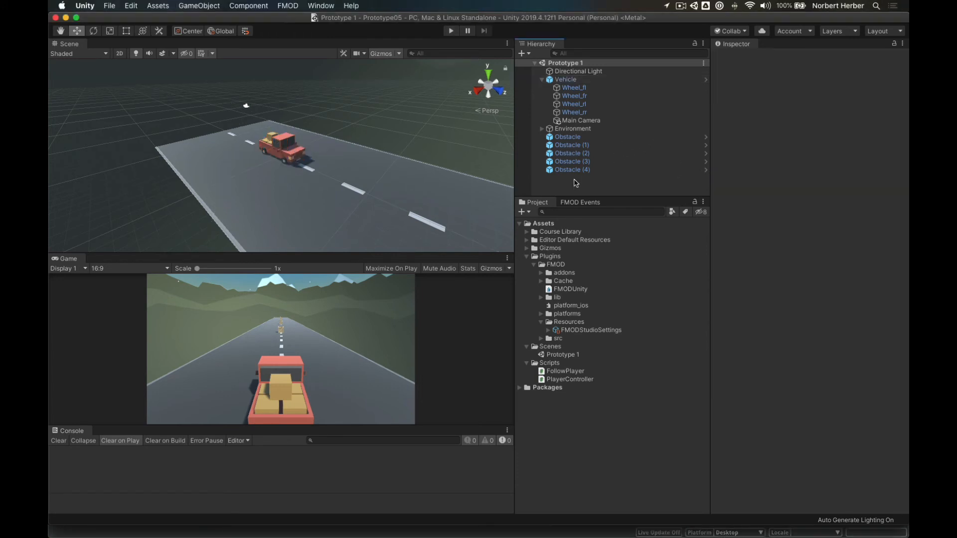
pyautogui.click(569, 138)
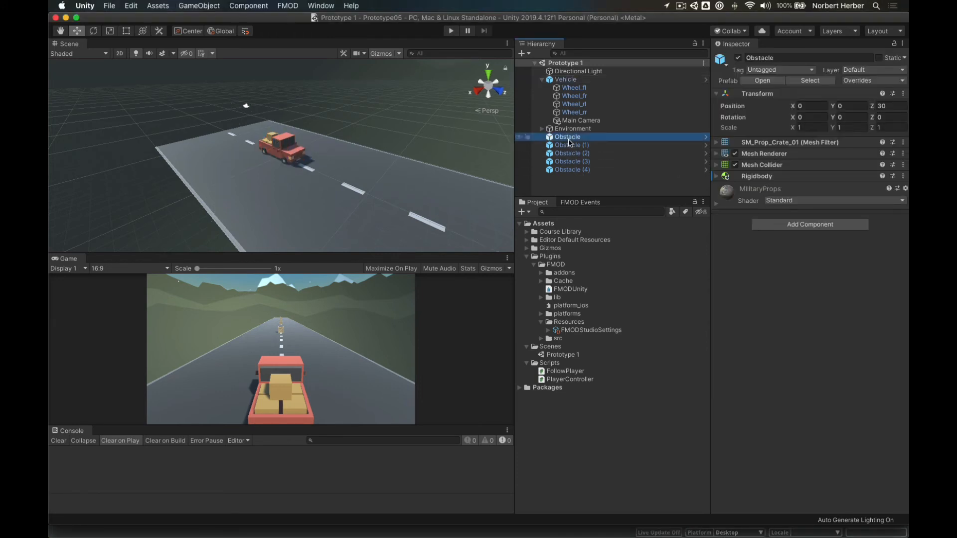
pyautogui.keyDown('shift'); pyautogui.click(573, 170); pyautogui.keyUp('shift')
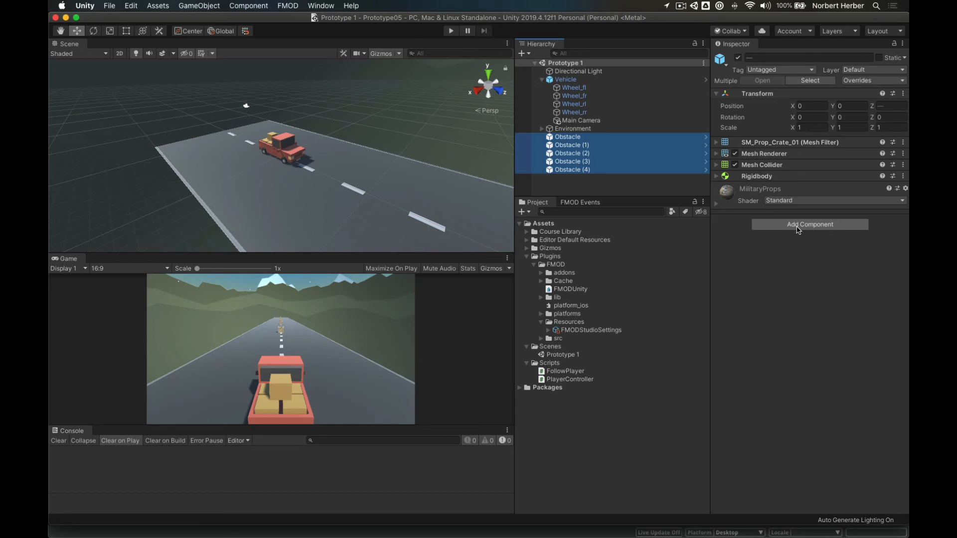
pyautogui.click(798, 225)
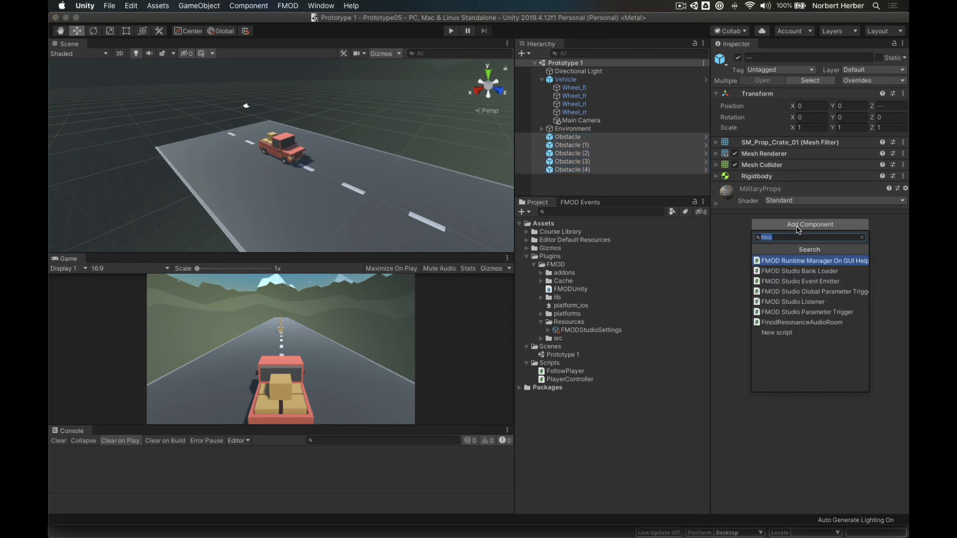
pyautogui.write('box')
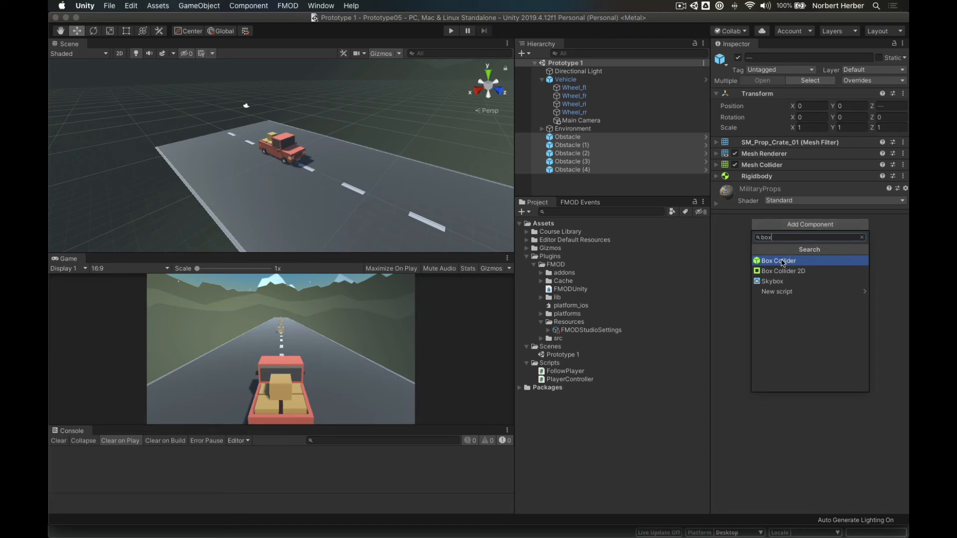
pyautogui.click(782, 261)
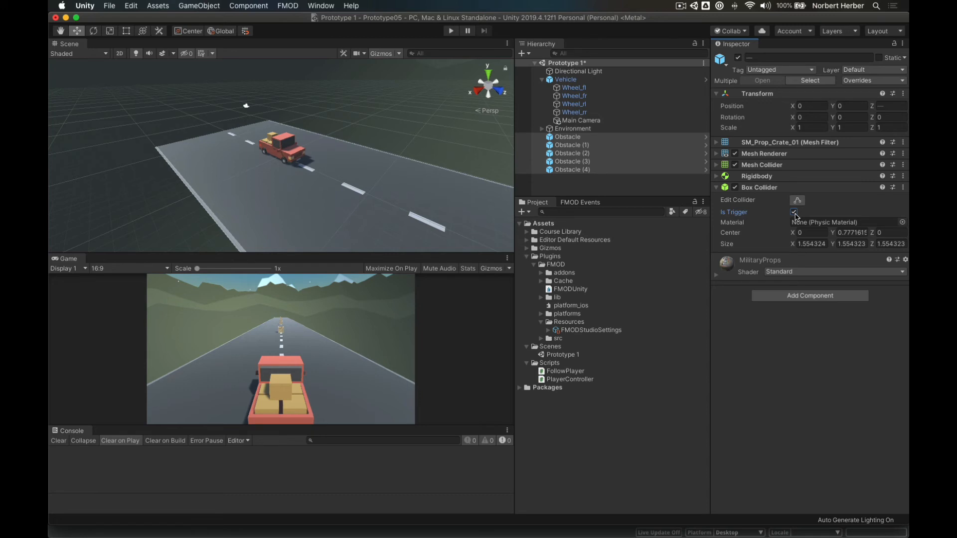
pyautogui.moveTo(736, 218)
# Create and save a new tag named Obstacle.
pyautogui.click(813, 73)
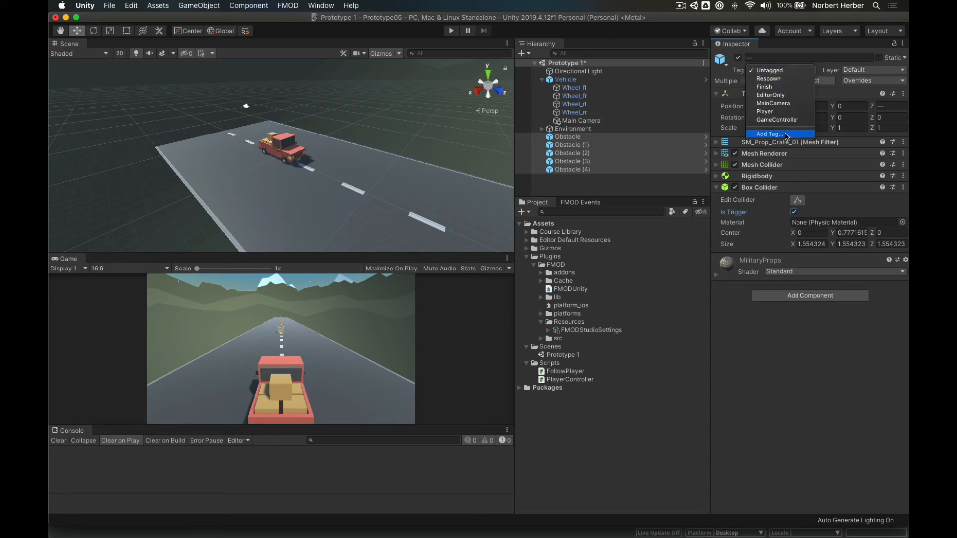
pyautogui.click(786, 134)
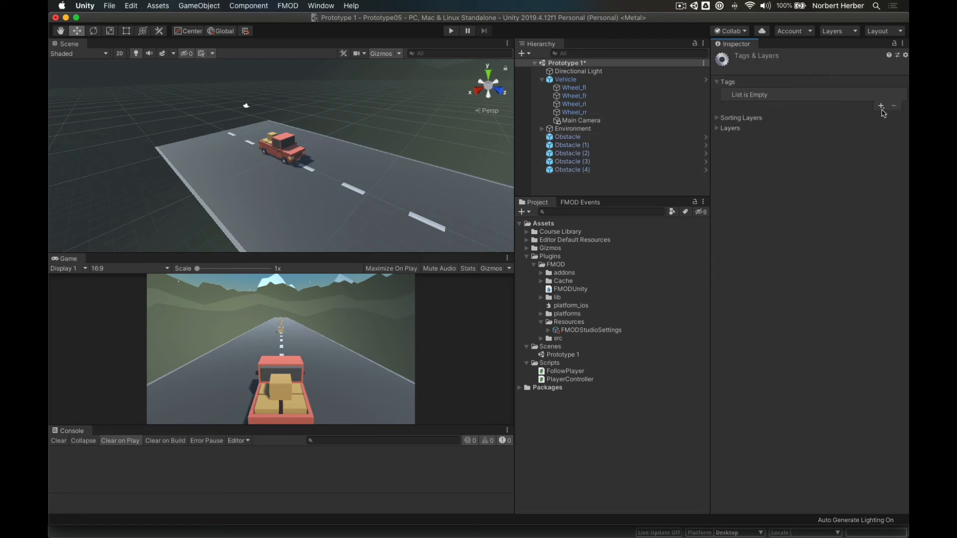
pyautogui.click(882, 106)
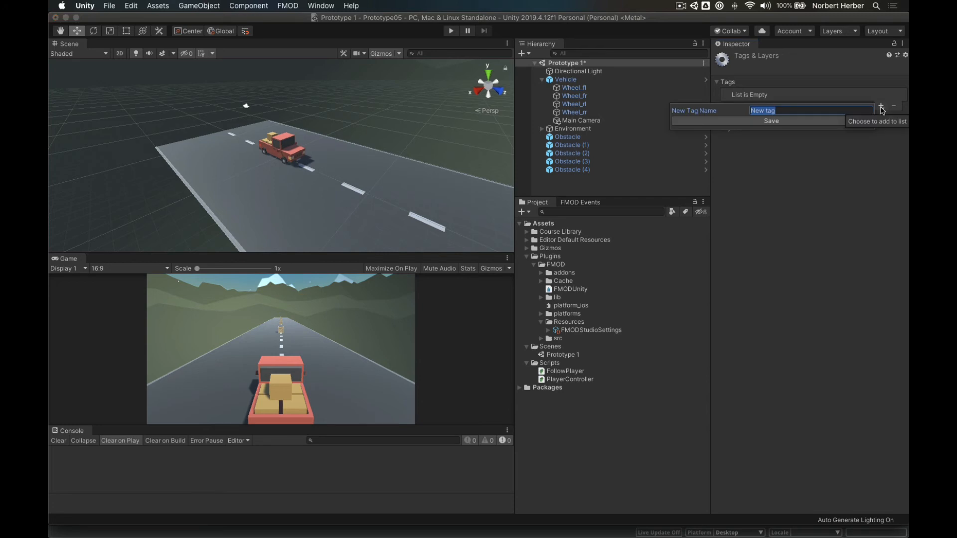
pyautogui.write('Obstacle')
pyautogui.click(781, 122)
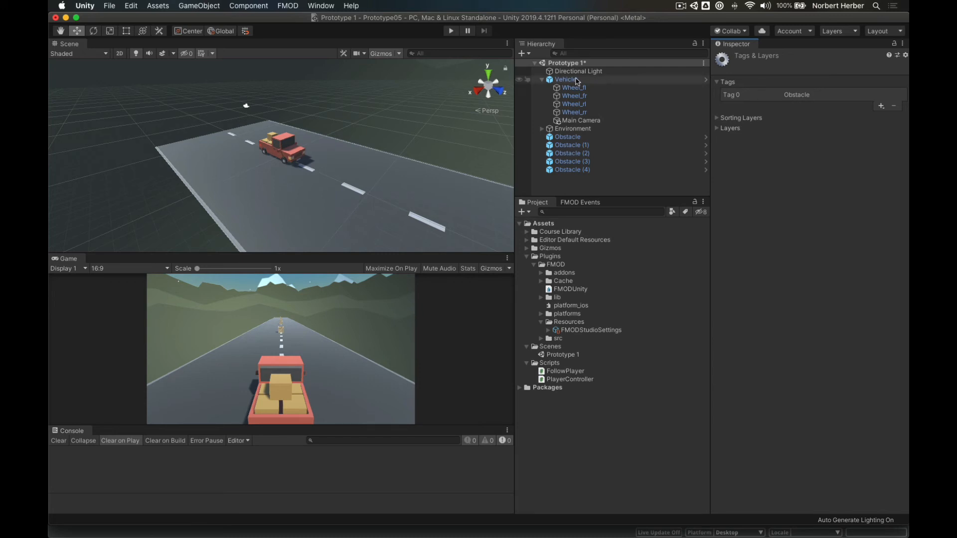
# Select all five obstacles, from Obstacle to Obstacle (4), and assign them the Obstacle tag.
pyautogui.click(576, 80)
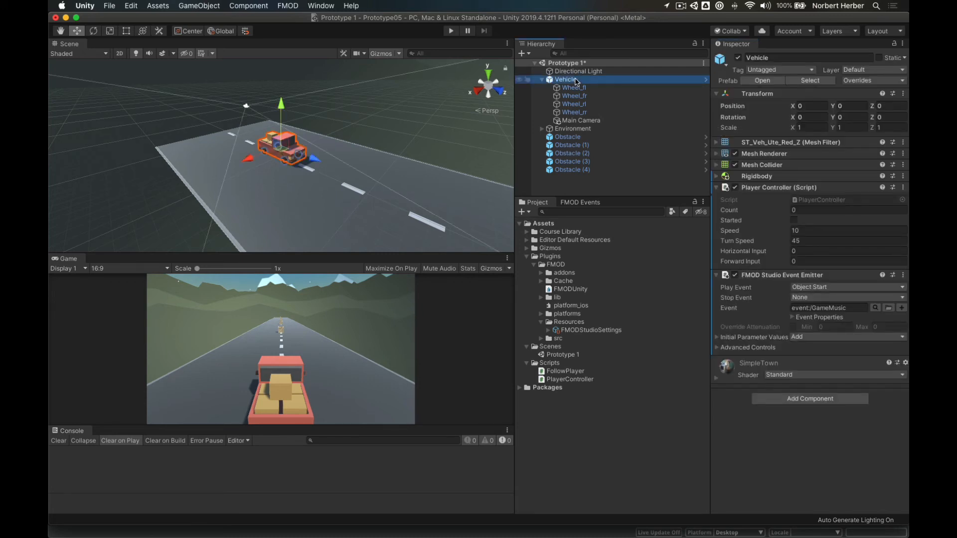
pyautogui.click(579, 138)
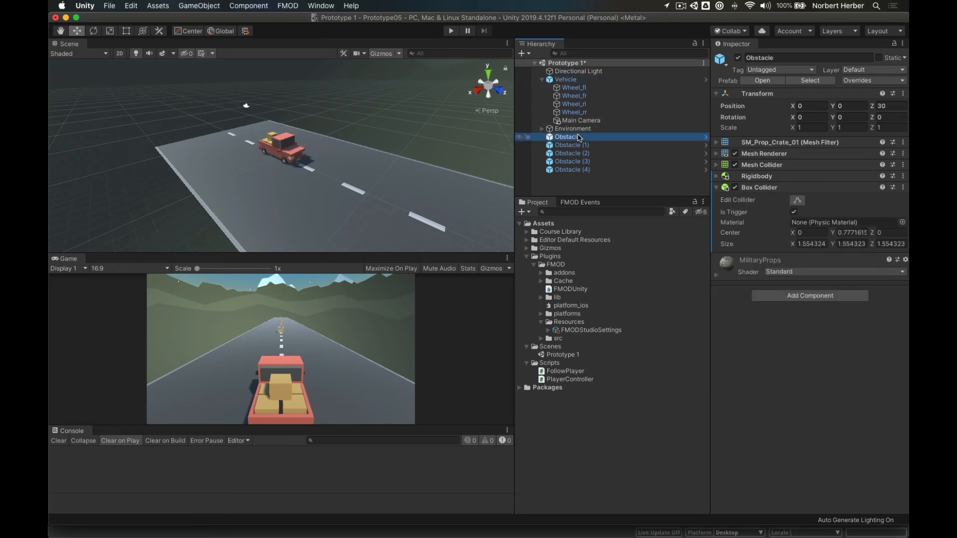
pyautogui.click(584, 171)
pyautogui.click(586, 163)
pyautogui.click(586, 155)
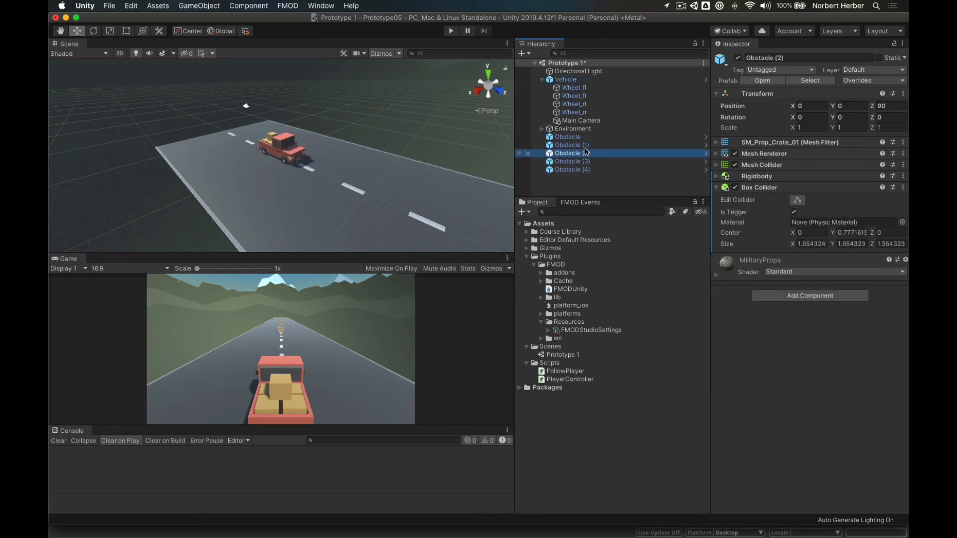
pyautogui.click(586, 148)
pyautogui.click(578, 137)
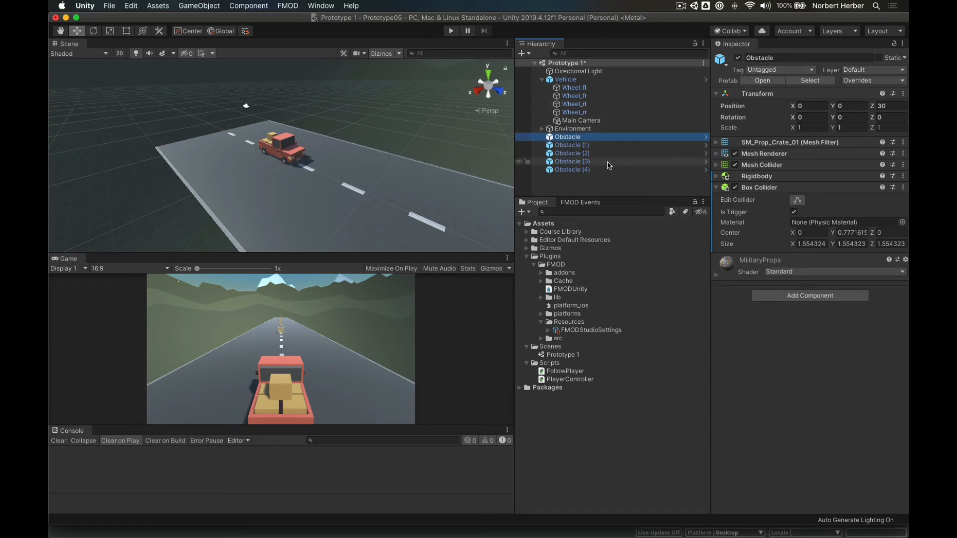
pyautogui.keyDown('shift'); pyautogui.click(590, 171); pyautogui.keyUp('shift')
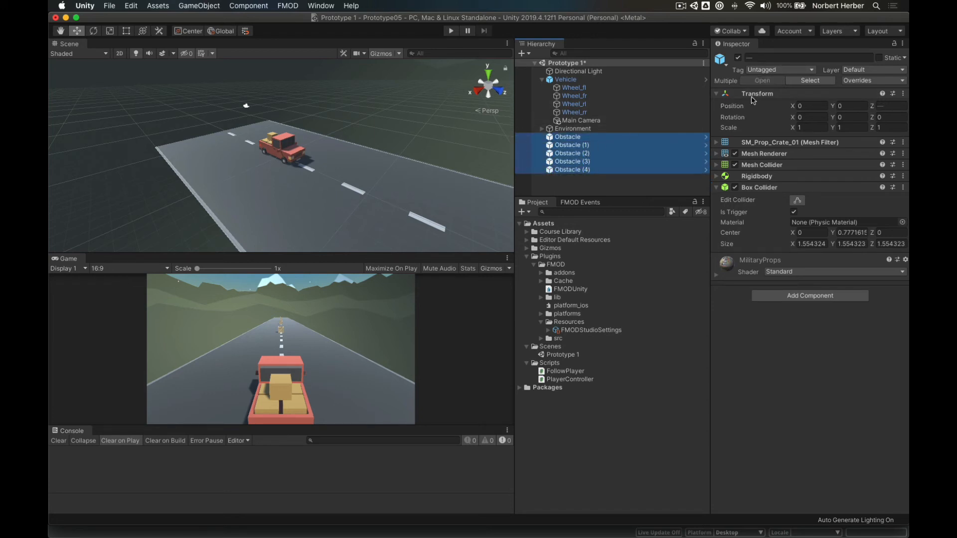
pyautogui.click(765, 71)
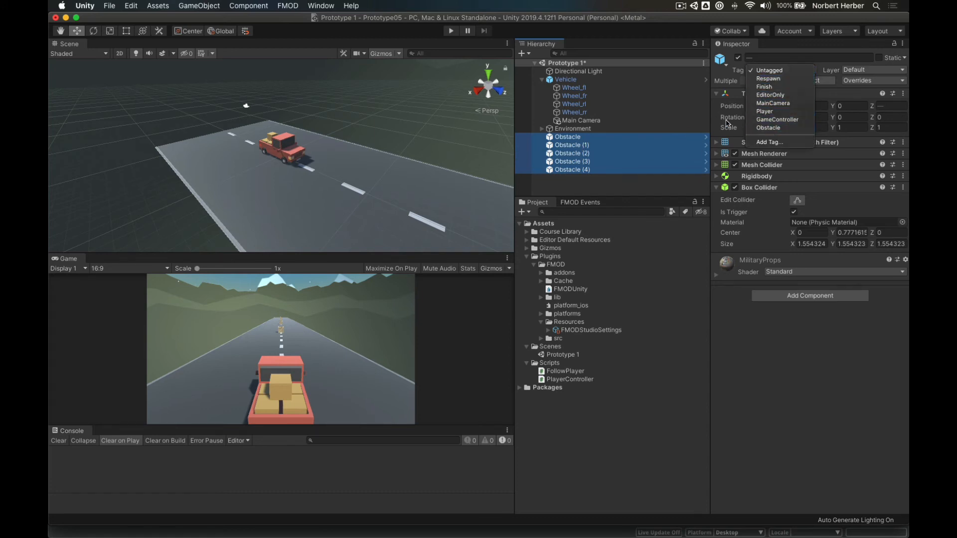
pyautogui.click(776, 129)
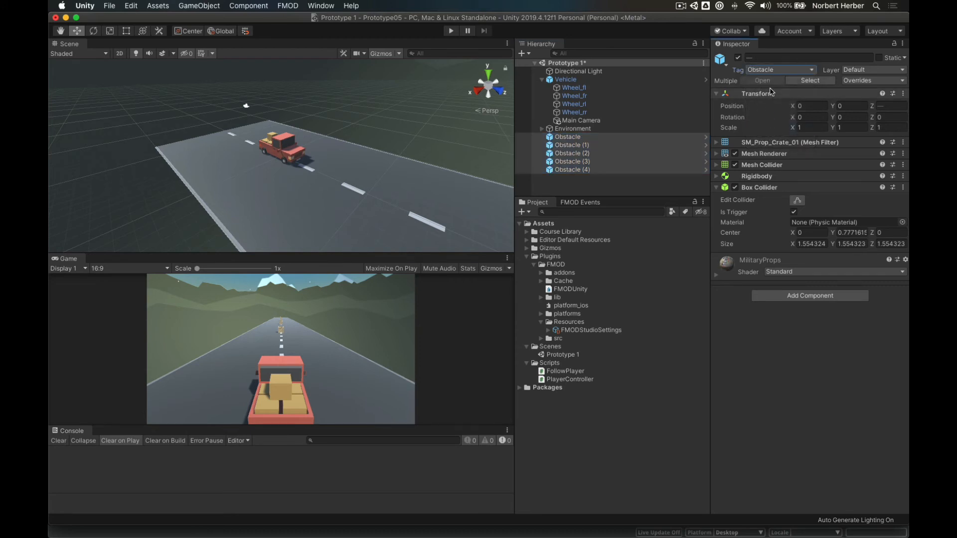
# Check the tag on each obstacle from Obstacle (4) up to Obstacle, and save the scene.
pyautogui.click(612, 189)
pyautogui.click(587, 170)
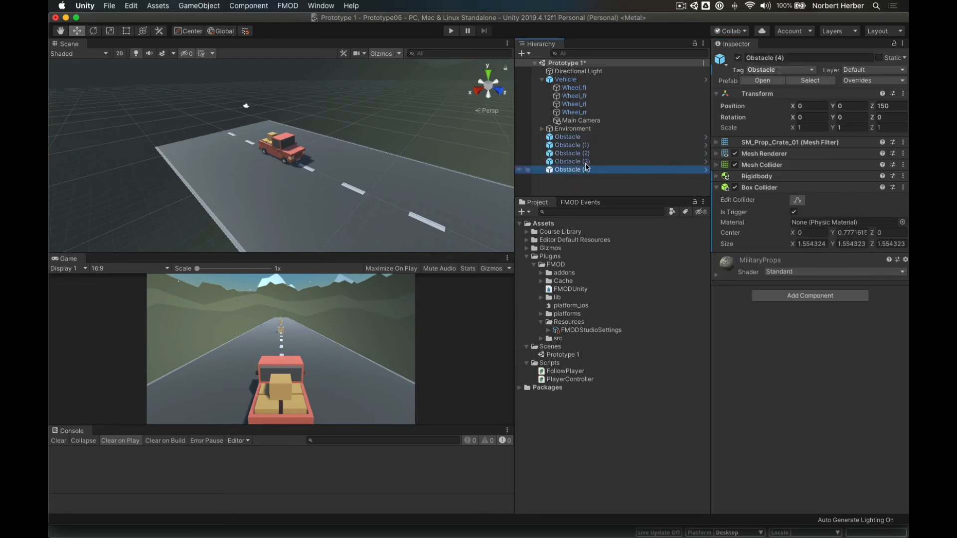
pyautogui.click(586, 162)
pyautogui.click(586, 154)
pyautogui.click(586, 146)
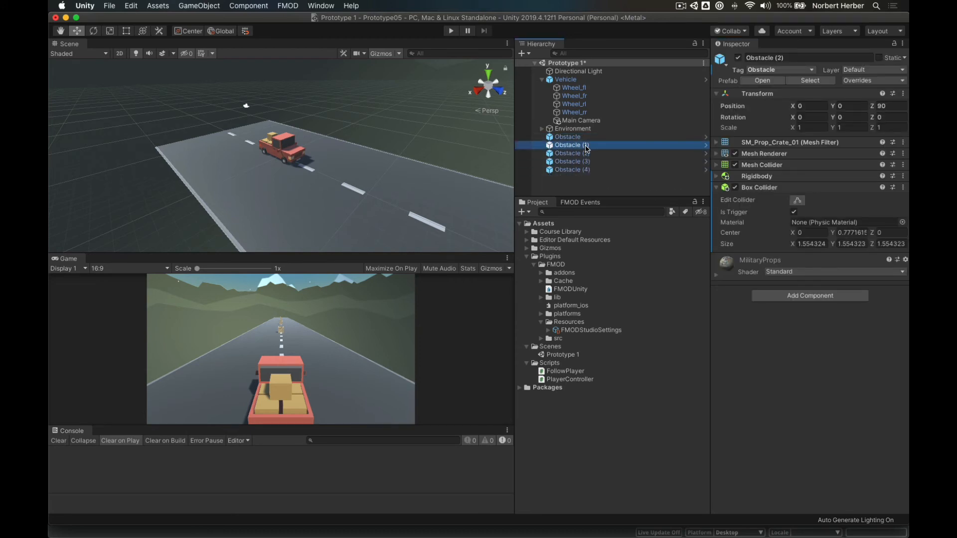
pyautogui.click(579, 140)
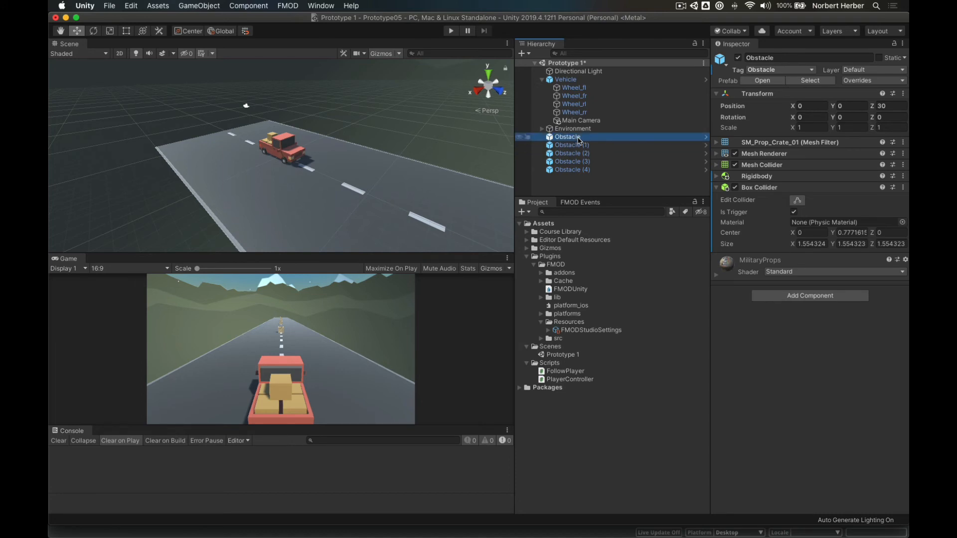
pyautogui.press('super+s')
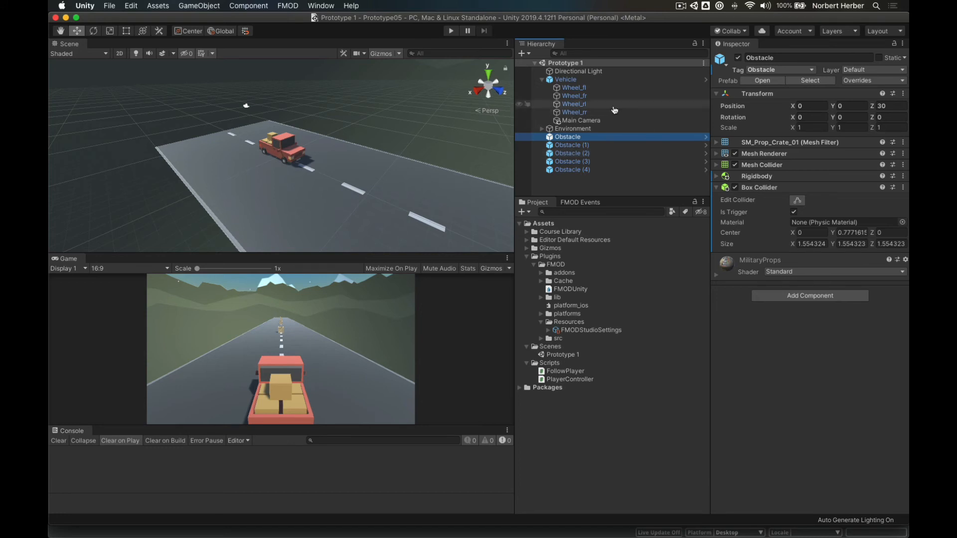
# Switch to Visual Studio and add OnTriggerEnter(Collider other) below Update, incrementing count for Obstacle-tagged objects and setting the obstacles parameter to 1 when count equals 5.
pyautogui.press('super+Tab')
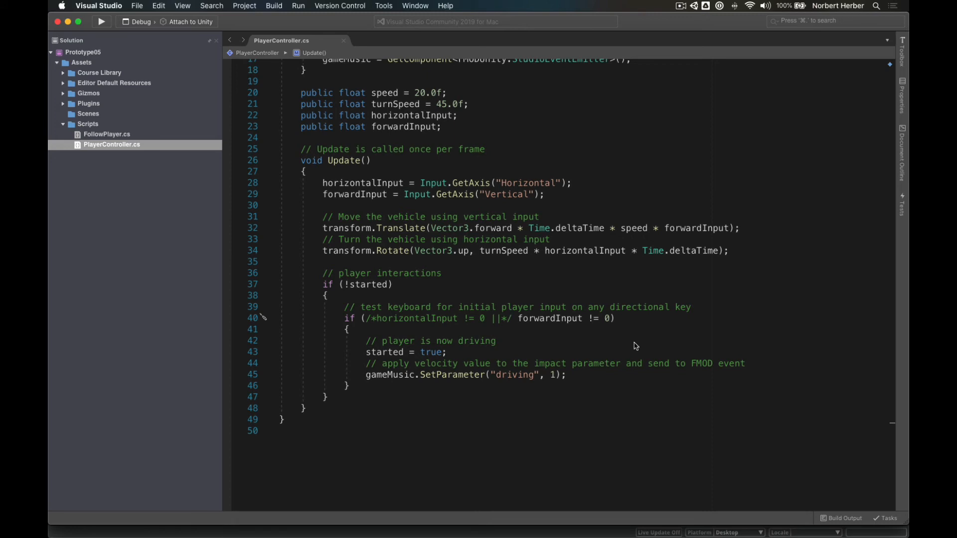
pyautogui.press('super+Tab')
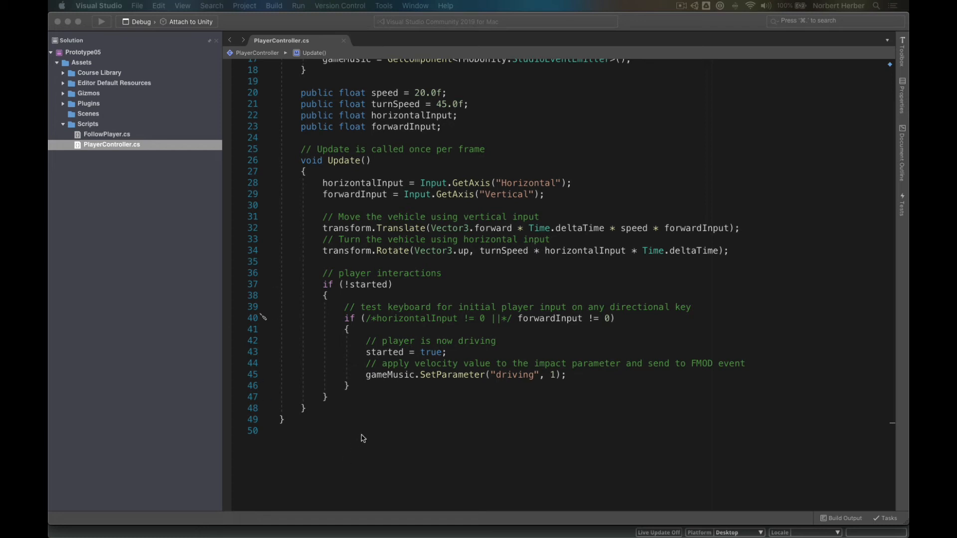
pyautogui.scroll(-2, 360, 438)
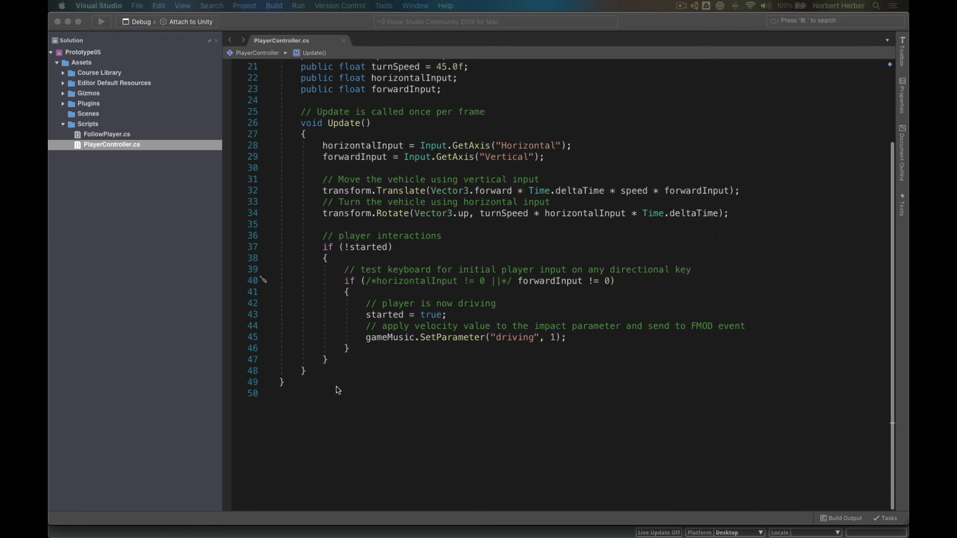
pyautogui.click(315, 377)
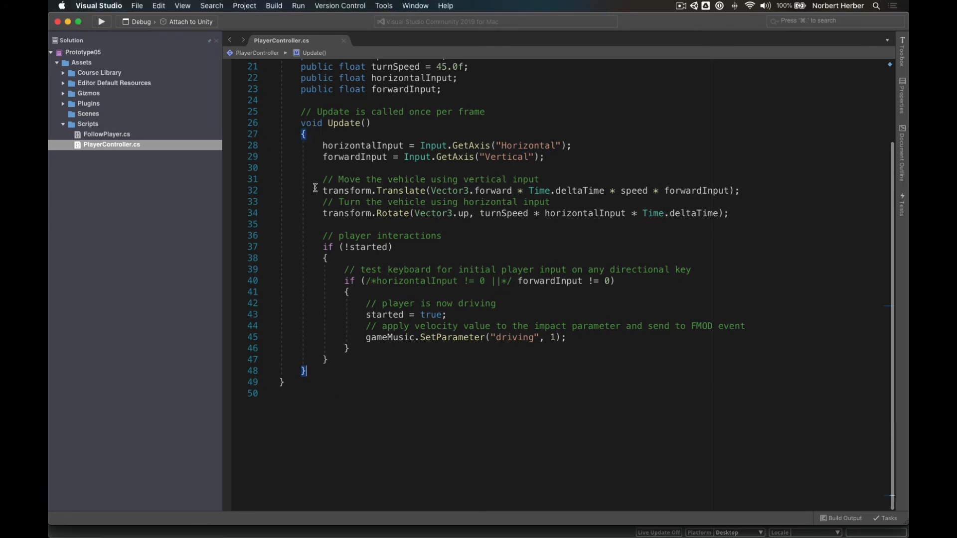
pyautogui.press('Return')
pyautogui.press('Return')
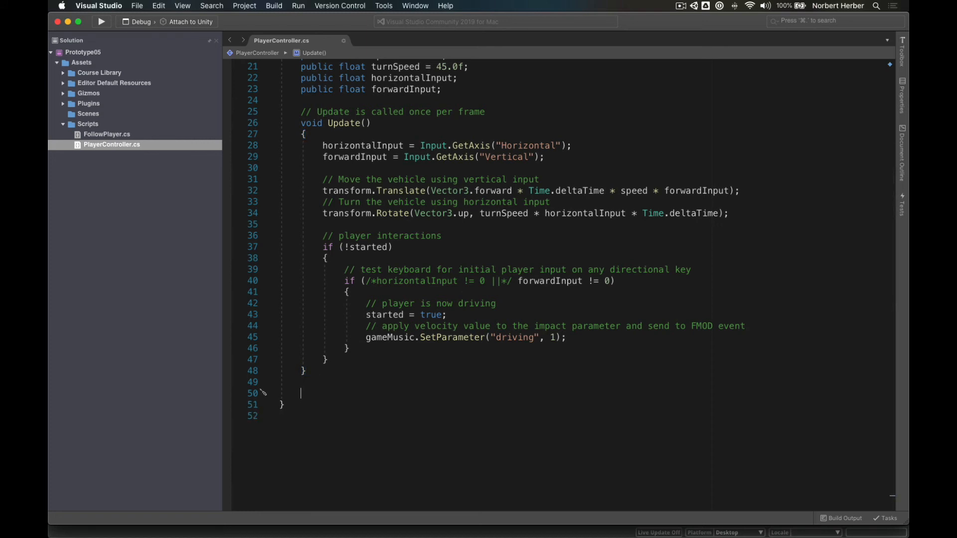
pyautogui.write('// When this game object intersects a collider with \'is trigger\' checked, // store a reference to that collider in a variable named \'other\'.. void OnTriggerEnter(Collider other) {     // ..and if the game object we intersect has the tag ‘Obstacle’ assigned to it..     if (other.gameObject.CompareTag("Obstacle"))     {         // Add one to the variable \'count\' tally         count++;     }     // When all have been hit, cue the end music     if (count == 5)     {         gameMusic.SetParameter("obstacles", 1);     } }')
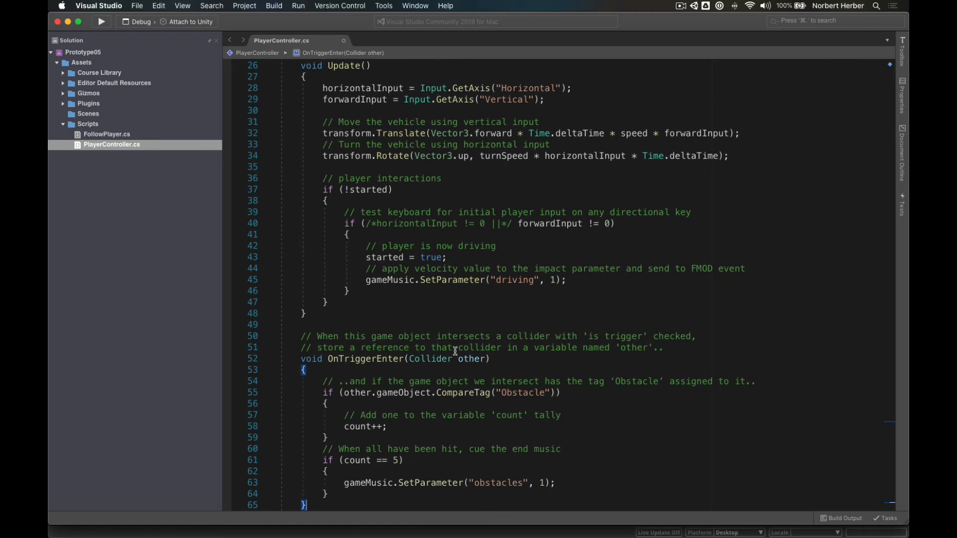
# Review the OnTriggerEnter code, highlighting the CompareTag condition, the count++ line and the count == 5 block.
pyautogui.scroll(-5, 455, 351)
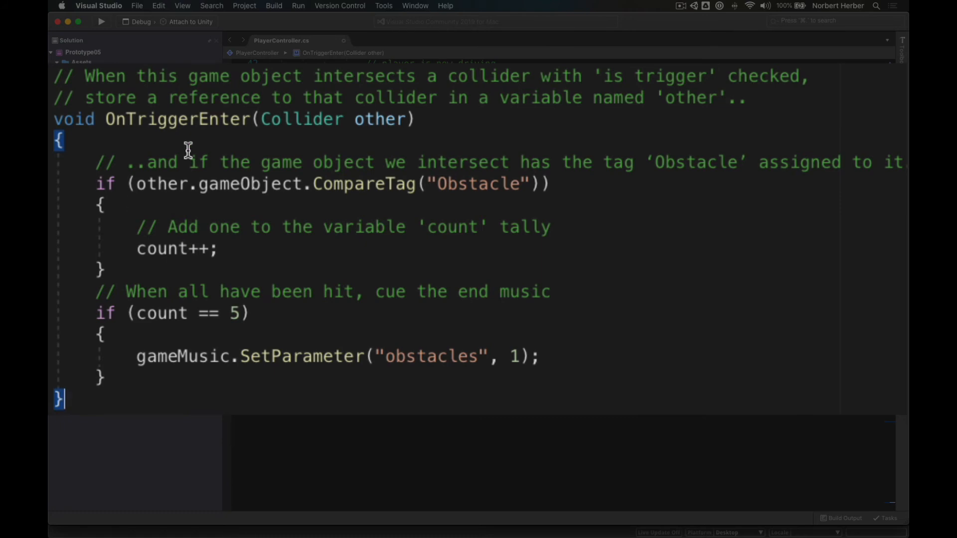
pyautogui.moveTo(95, 185); pyautogui.dragTo(549, 185)
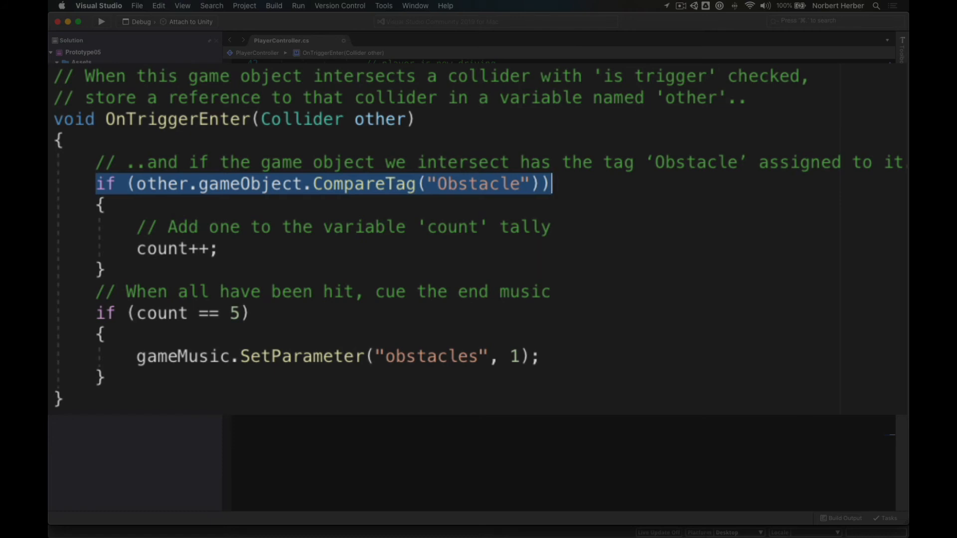
pyautogui.moveTo(220, 251); pyautogui.dragTo(139, 250)
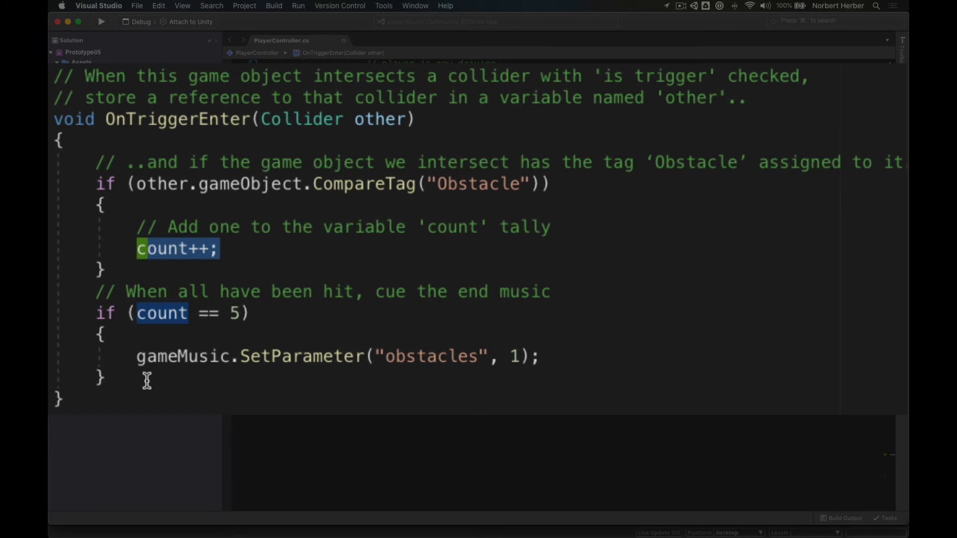
pyautogui.moveTo(95, 314); pyautogui.dragTo(143, 374)
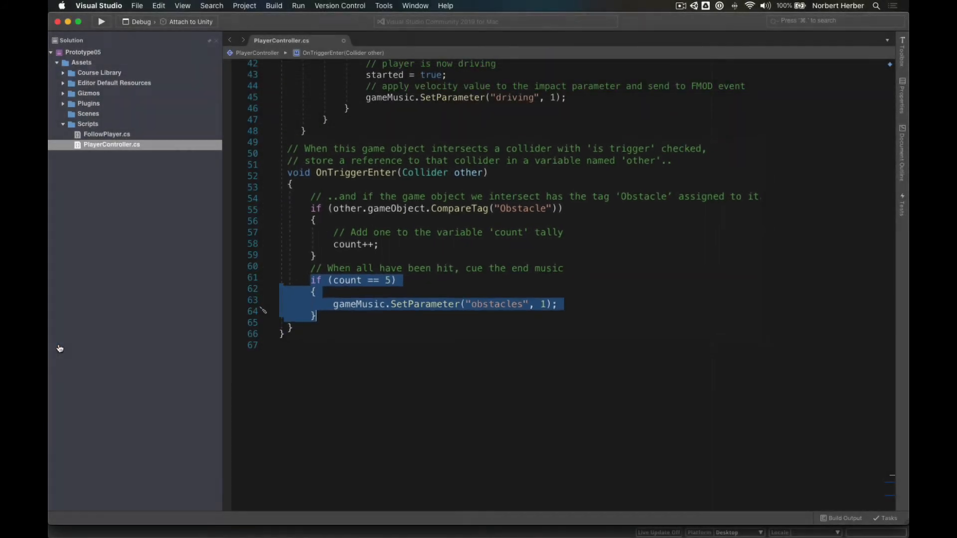
# Look at the GameMusic event's obstacles parameter in FMOD Studio, return to the PlayerController script in Visual Studio and save it.
pyautogui.press('super+Tab')
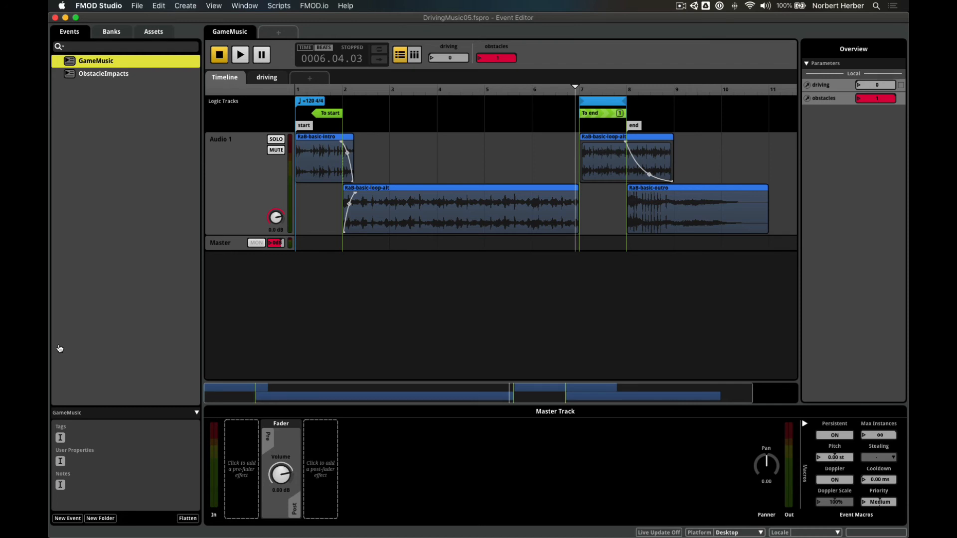
pyautogui.press('super+Tab')
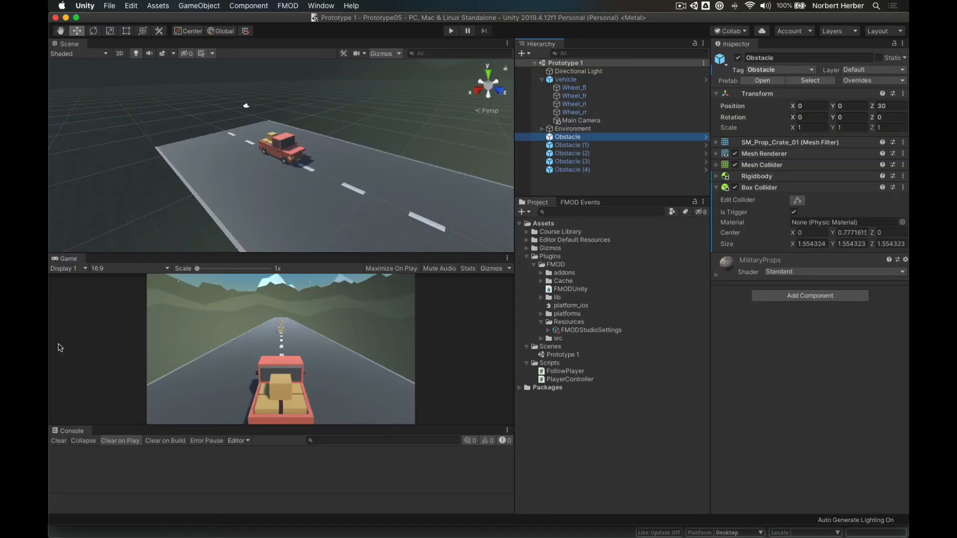
pyautogui.press('super+Tab')
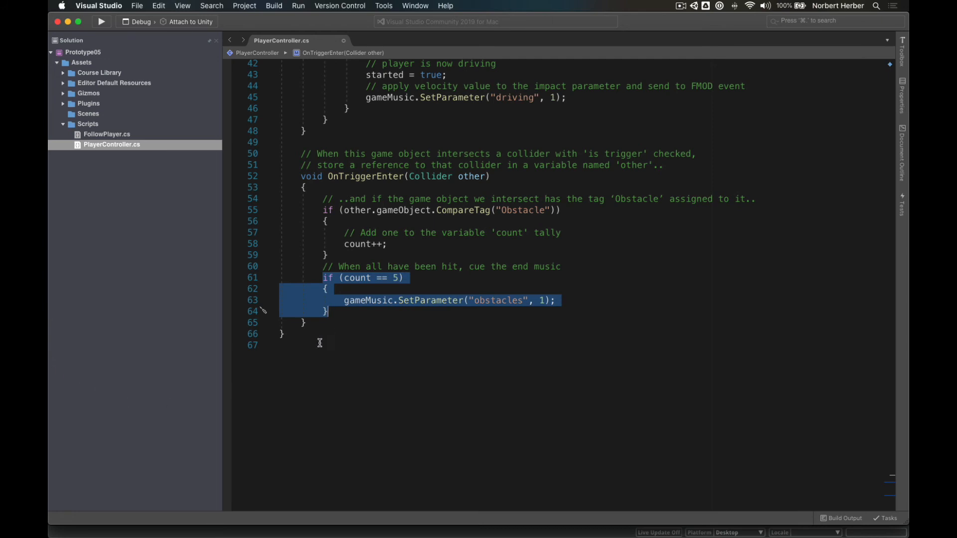
pyautogui.click(320, 343)
pyautogui.press('super+s')
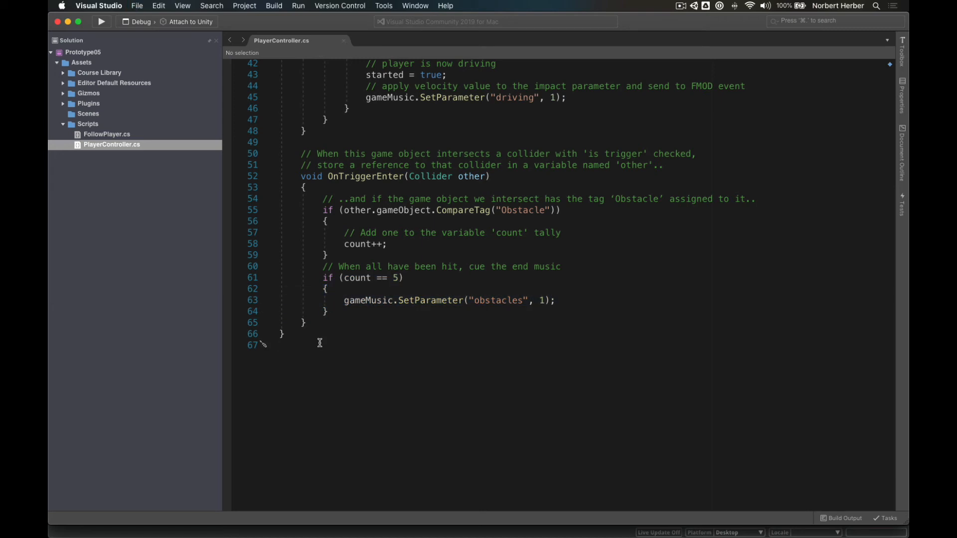
# Switch to Unity and play-test by driving the vehicle into the obstacles with its Player Controller values in view, and stop the game.
pyautogui.press('super+Tab')
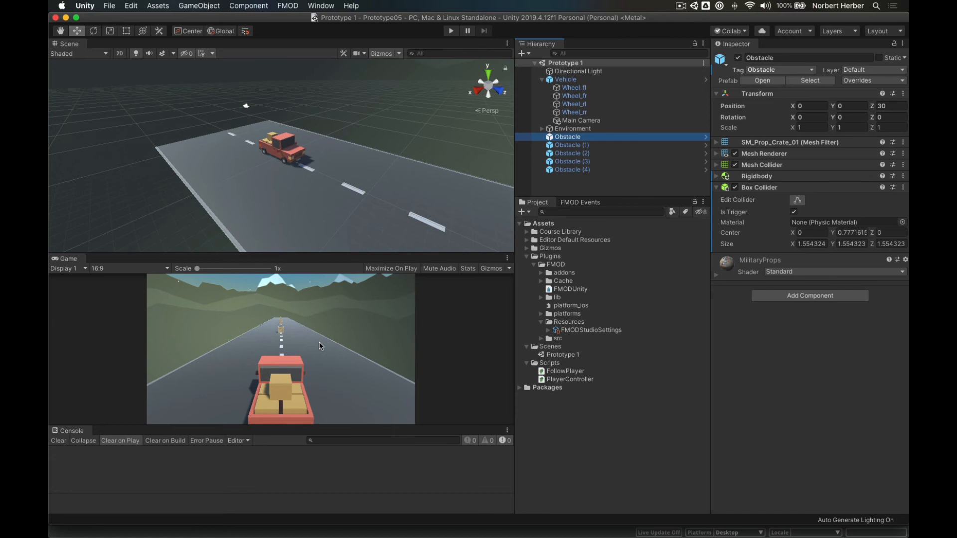
pyautogui.click(451, 32)
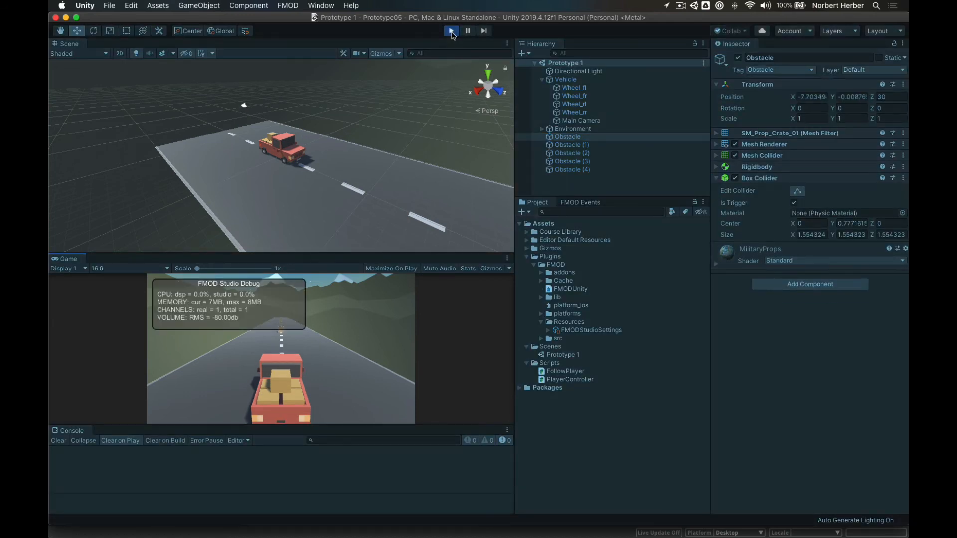
pyautogui.click(566, 79)
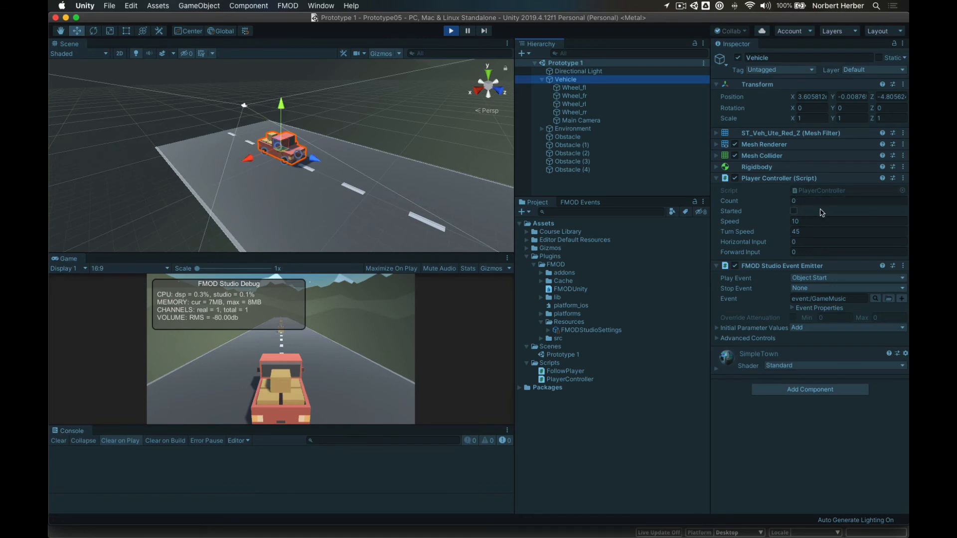
pyautogui.click(412, 336)
pyautogui.press('Up')
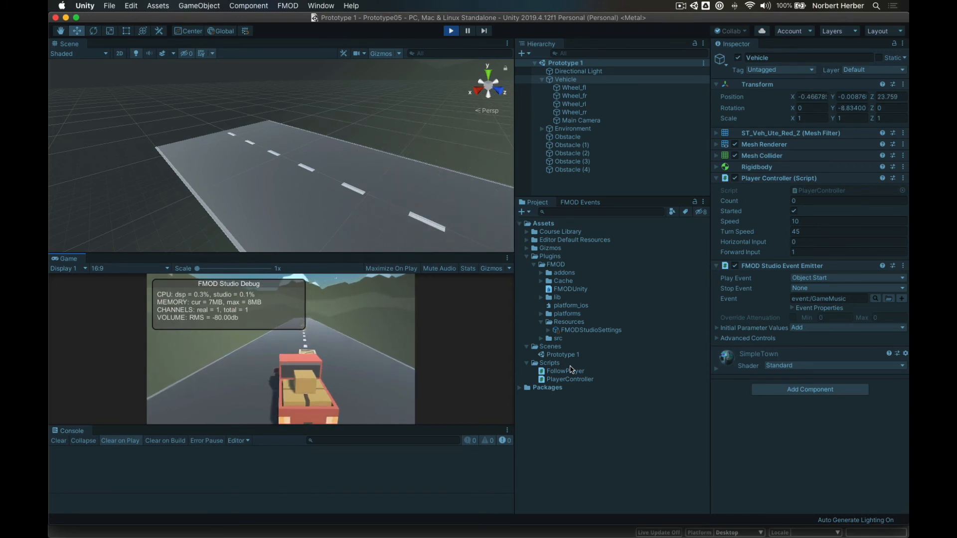
pyautogui.press('Right')
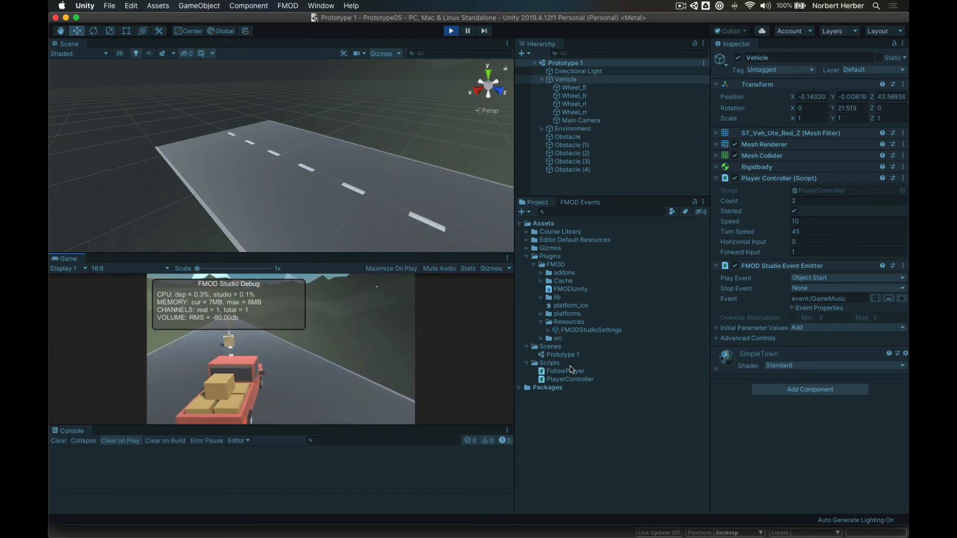
pyautogui.press('Left')
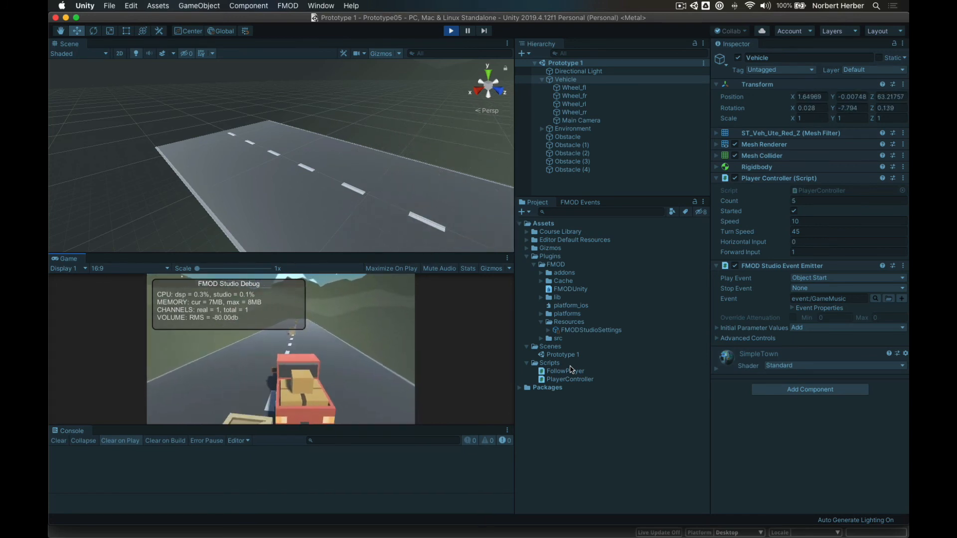
pyautogui.press('Right')
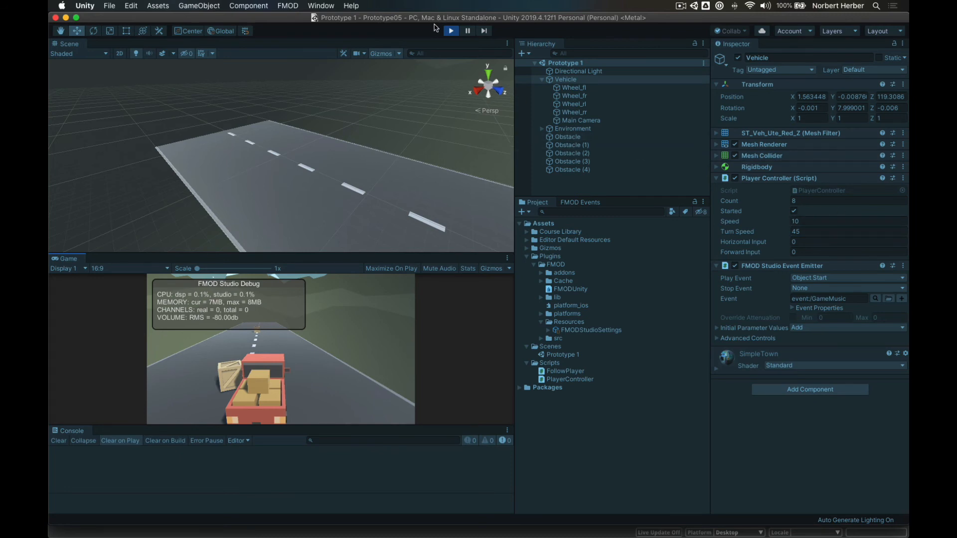
pyautogui.click(449, 33)
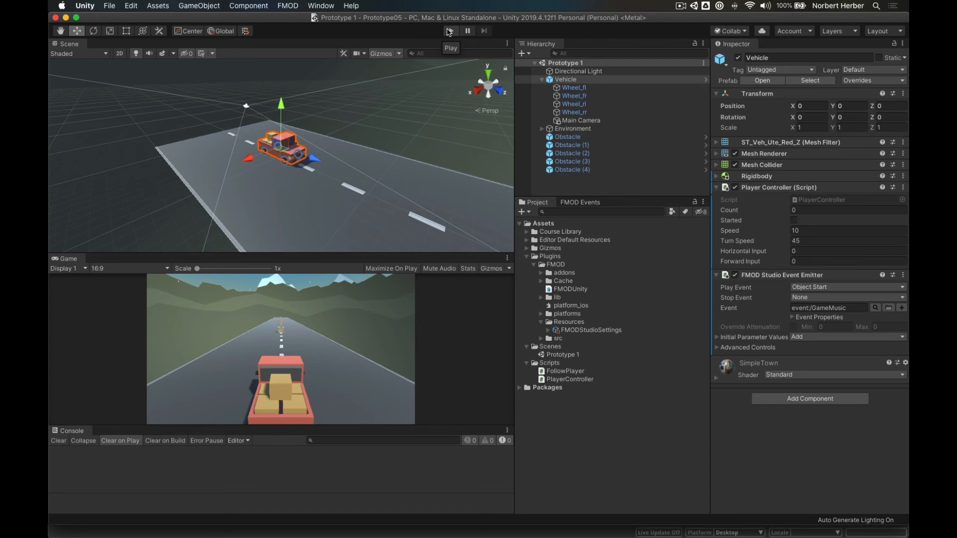
pyautogui.click(449, 33)
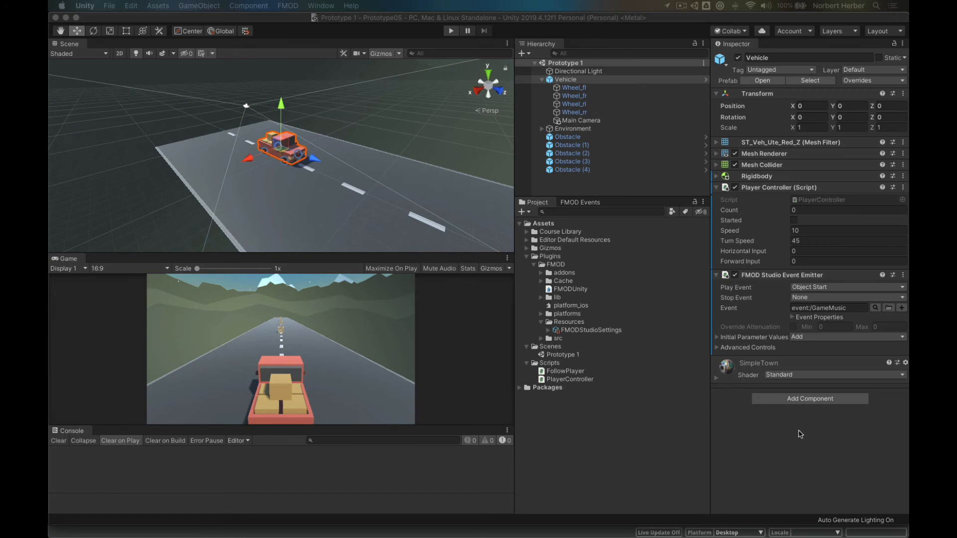
# Add a second FMOD Studio Event Emitter component to the Vehicle and assign it the ObstacleImpacts event.
pyautogui.click(783, 400)
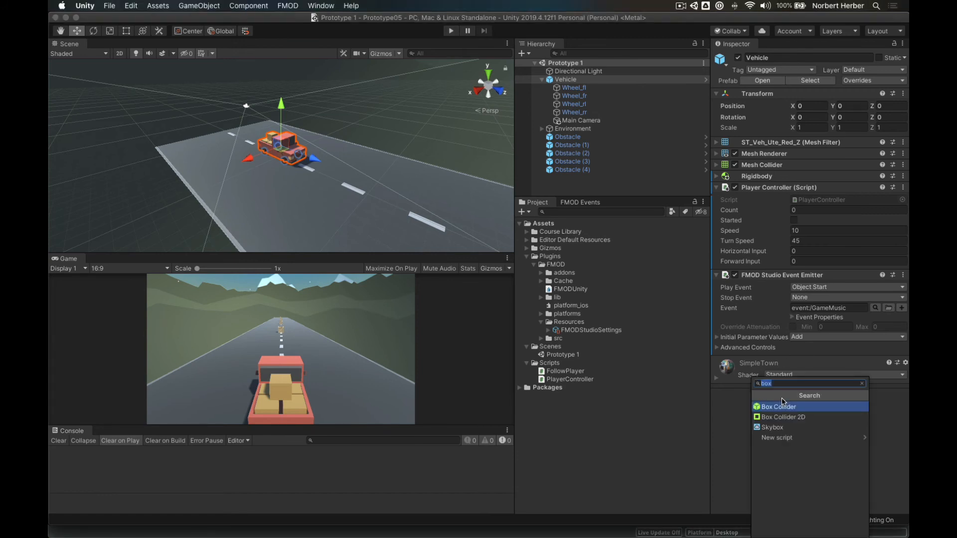
pyautogui.write('fmod')
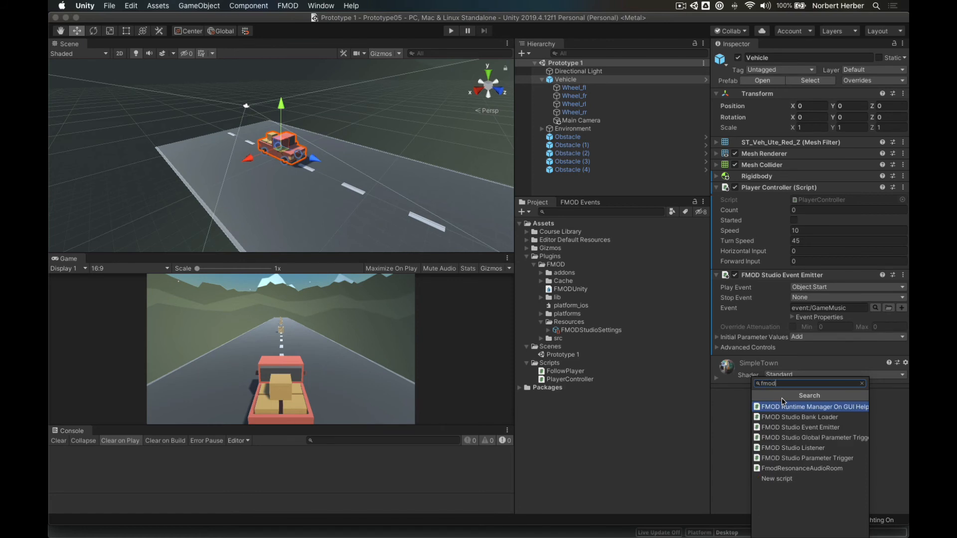
pyautogui.click(816, 428)
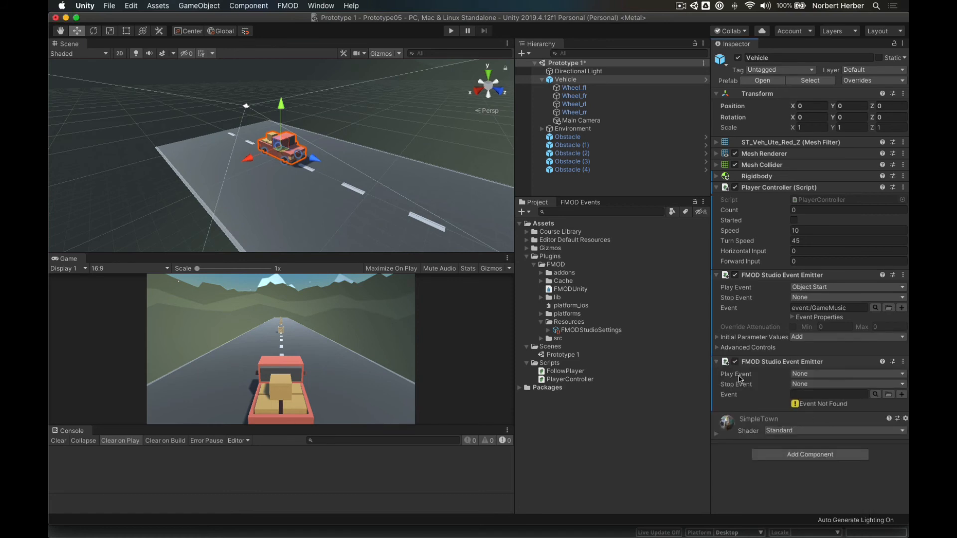
pyautogui.click(875, 395)
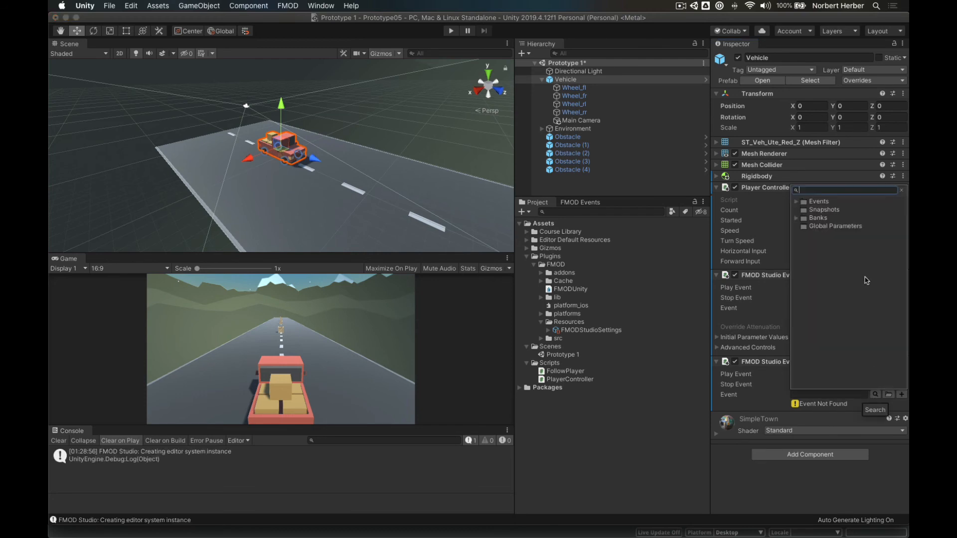
pyautogui.click(796, 202)
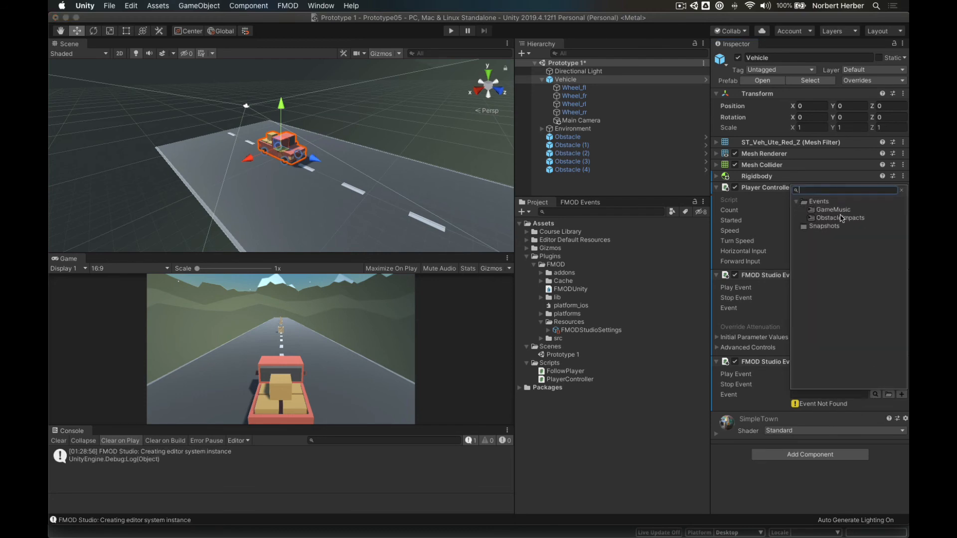
pyautogui.click(839, 220)
pyautogui.doubleClick(839, 219)
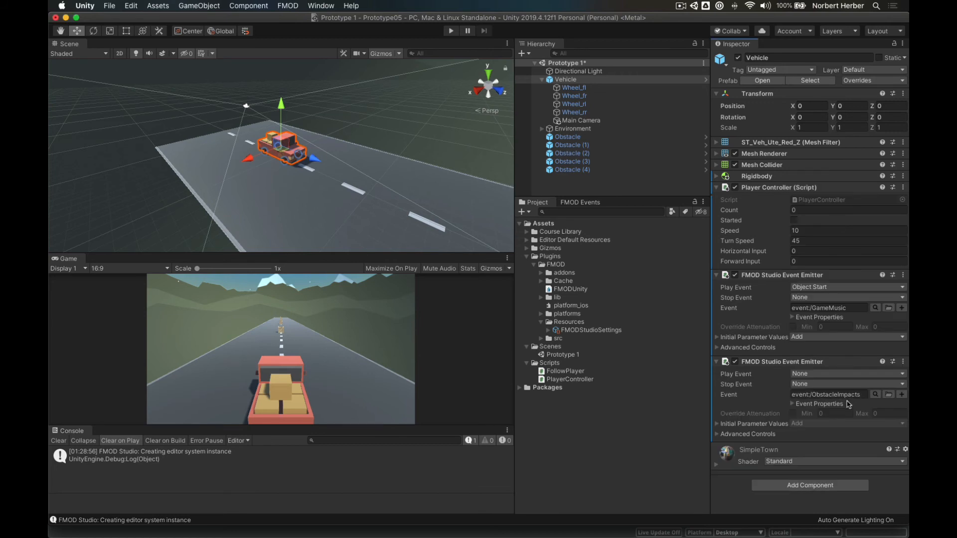
# Set the ObstacleImpacts emitter's Play Event to Trigger Enter and its Collision Tag to Obstacle, and save the scene.
pyautogui.click(800, 374)
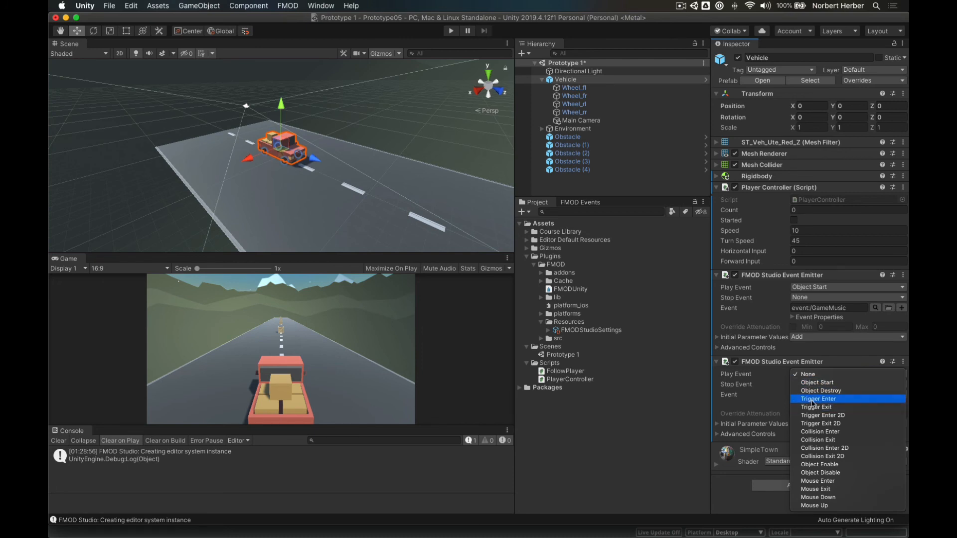
pyautogui.press('Escape')
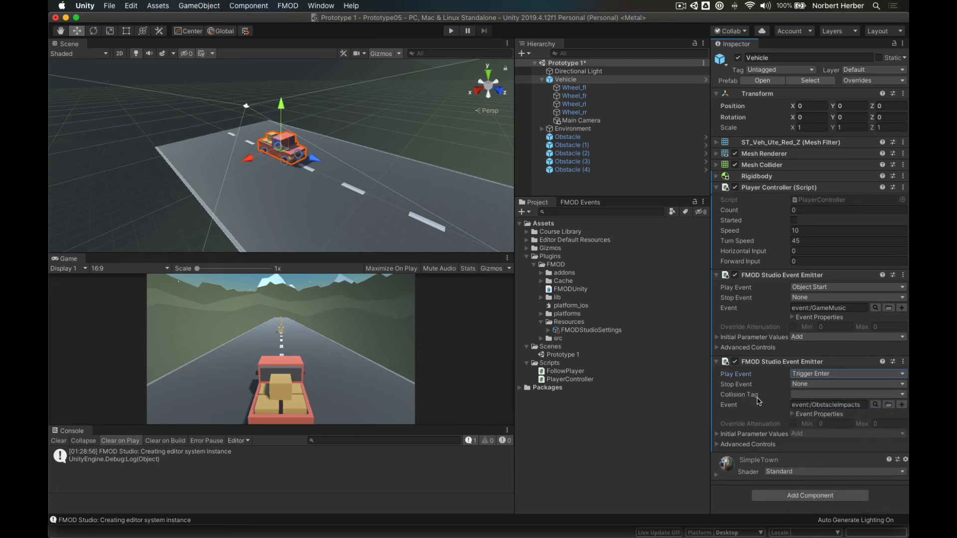
pyautogui.click(799, 395)
pyautogui.click(816, 388)
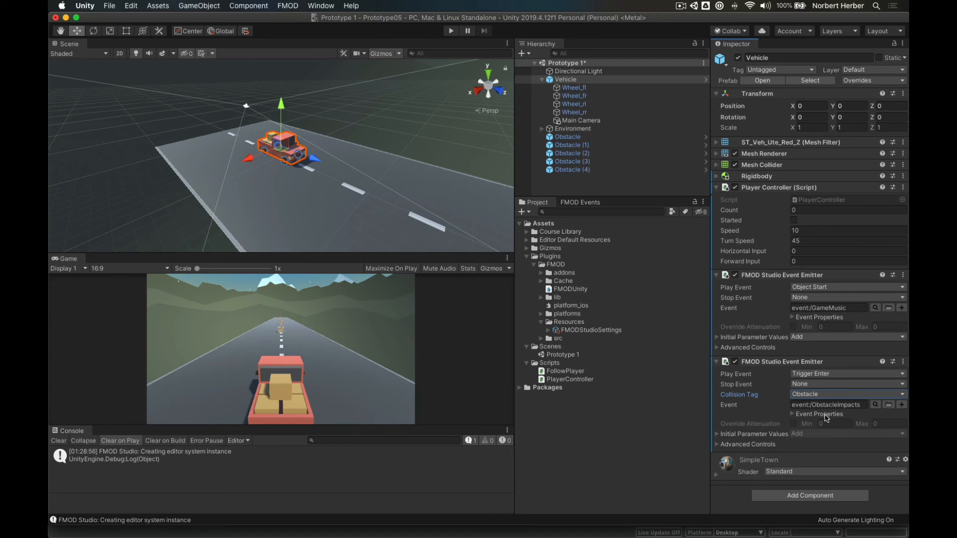
pyautogui.press('super+s')
# Play-test the impact sounds by driving the vehicle into all five obstacles, let it come to a halt, and stop the game.
pyautogui.click(451, 30)
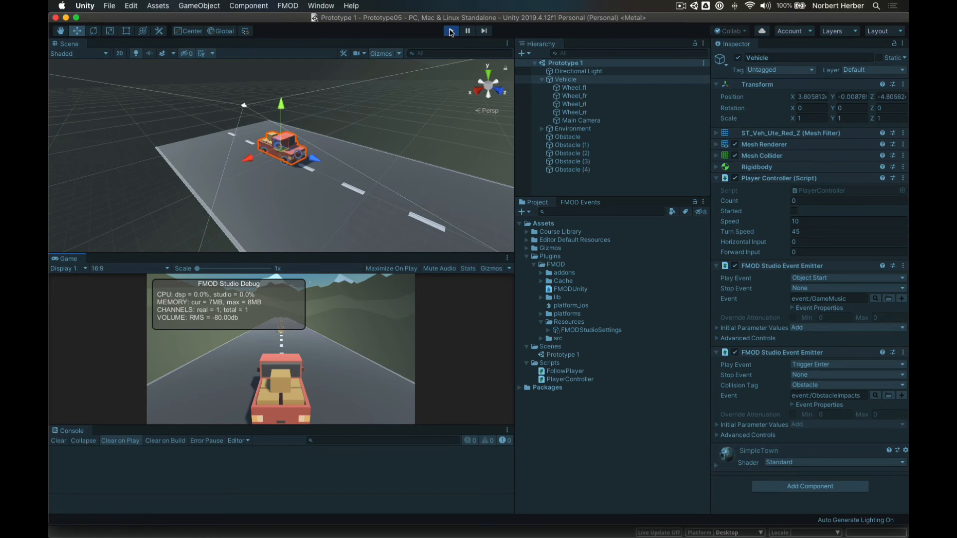
pyautogui.press('Up')
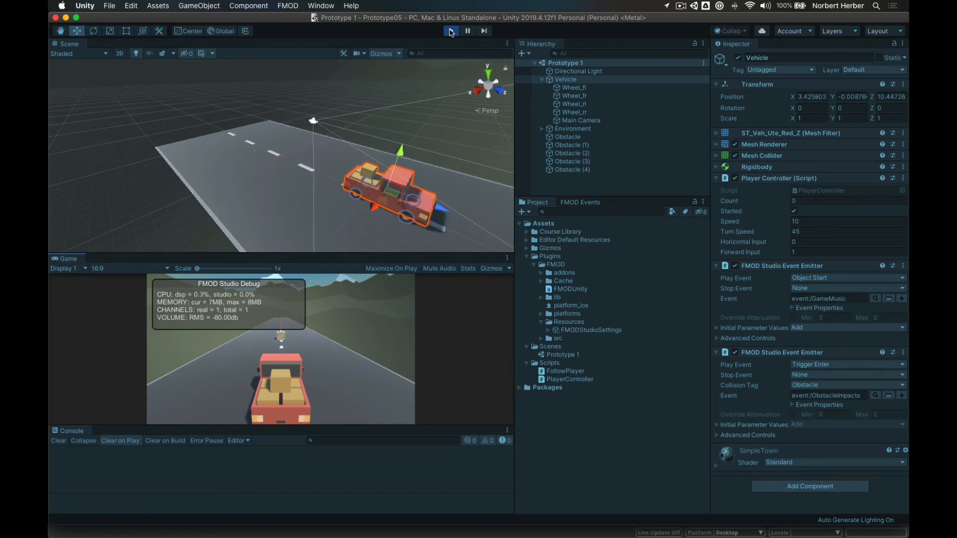
pyautogui.press('Left')
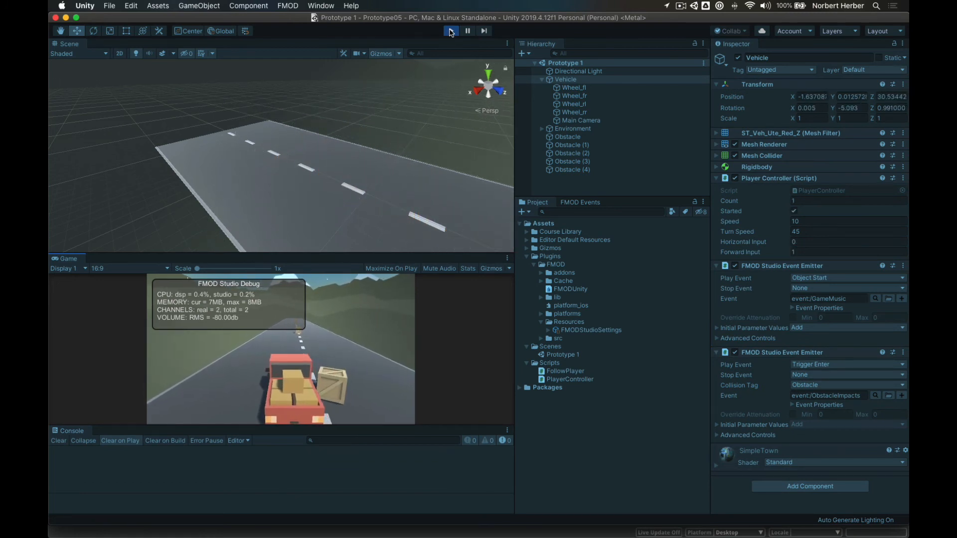
pyautogui.press('Right')
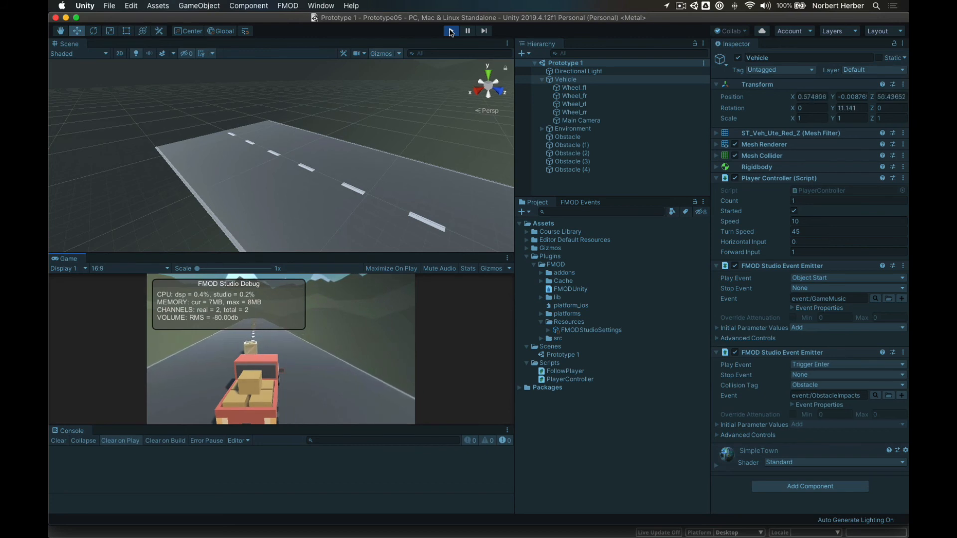
pyautogui.press('Left')
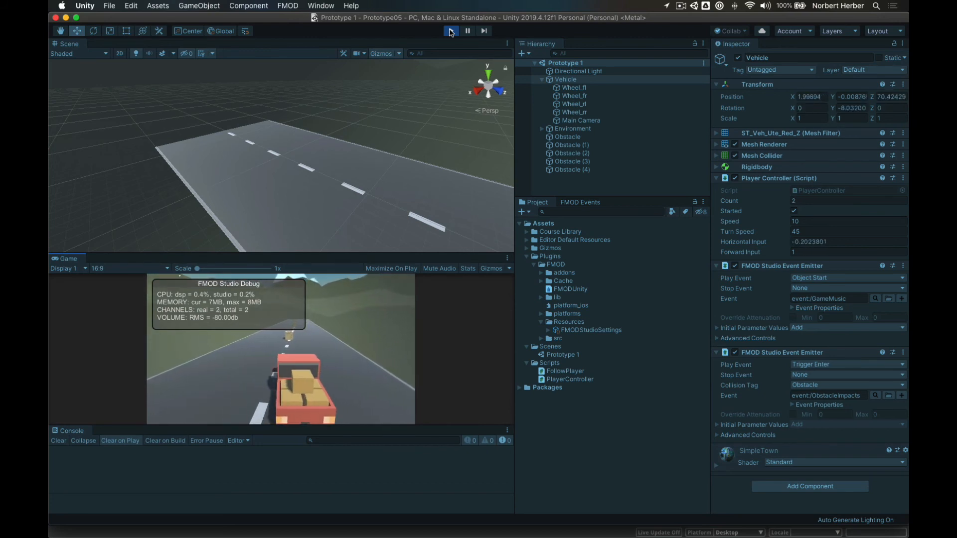
pyautogui.press('Right')
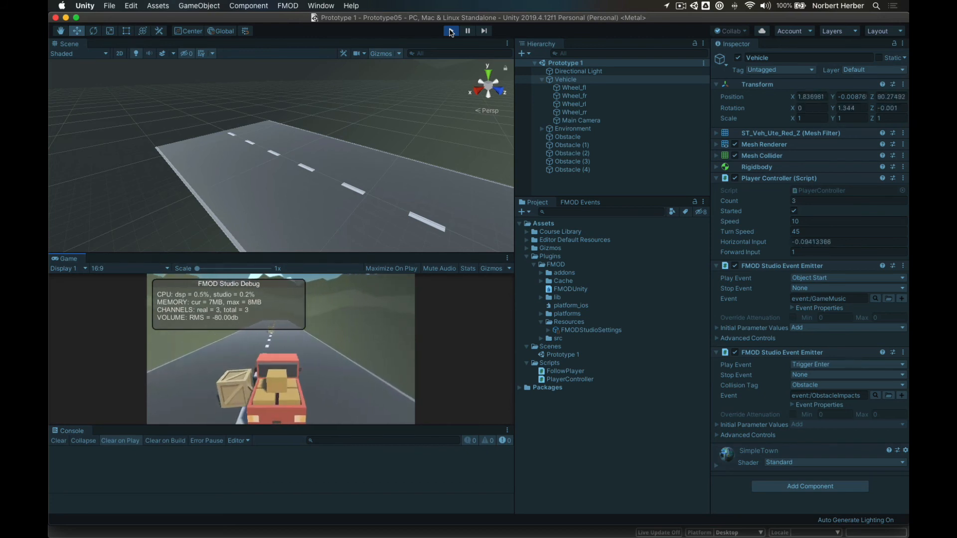
pyautogui.press('Left')
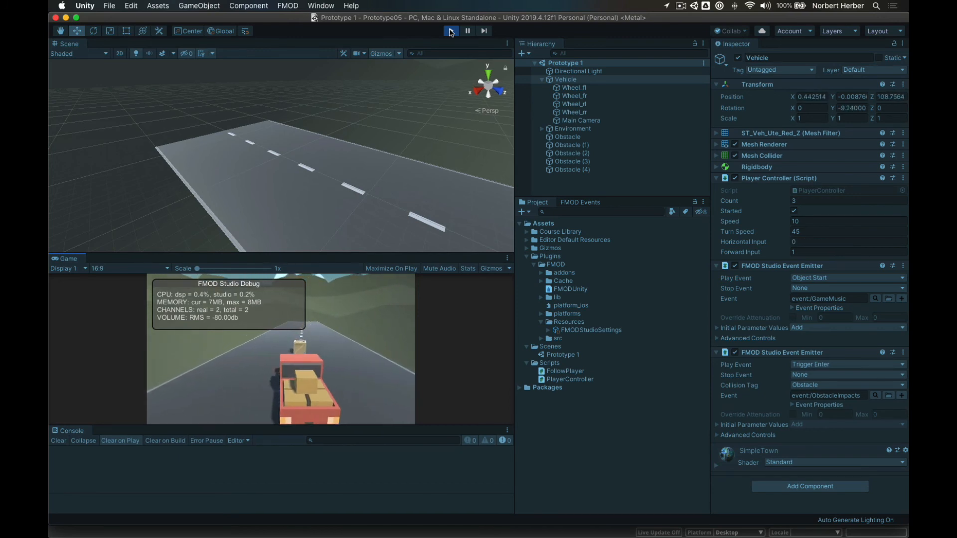
pyautogui.press('Right')
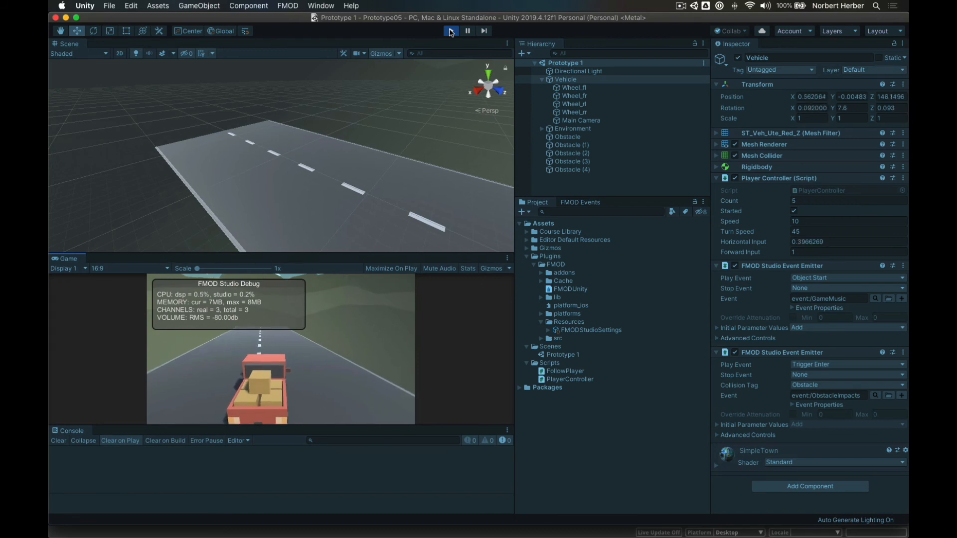
pyautogui.press('Left')
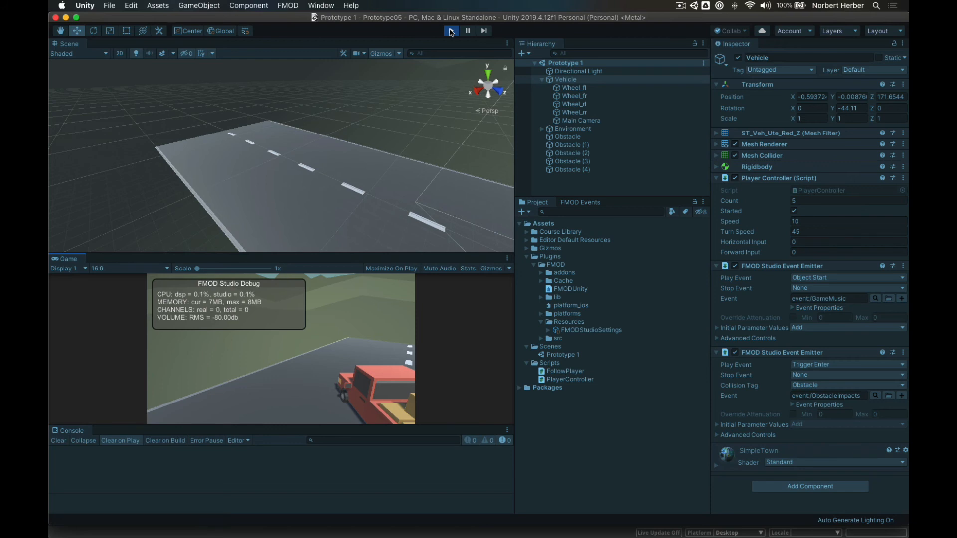
pyautogui.click(451, 31)
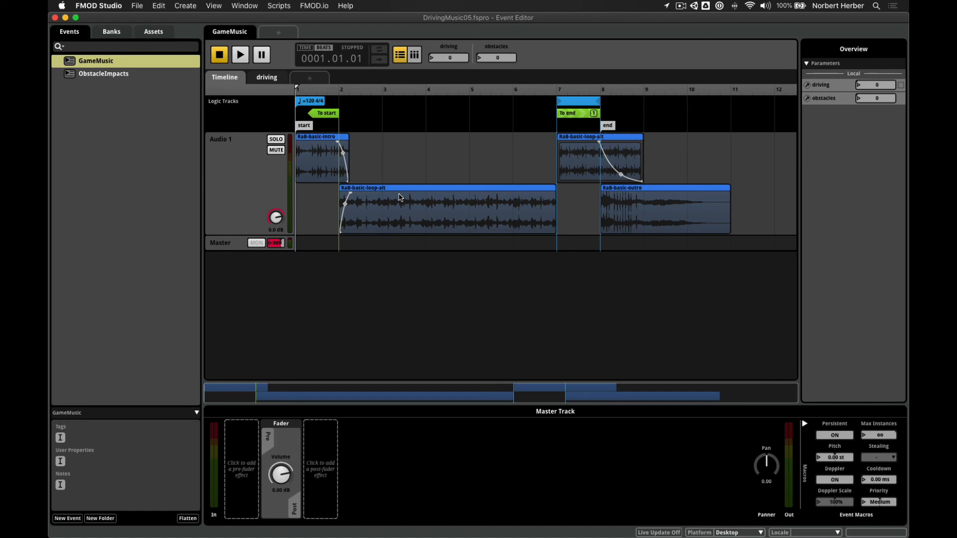
# Switch to FMOD Studio and import RaB-stinger.wav from the 05 folder into the Audio Bin.
pyautogui.press('super+4')
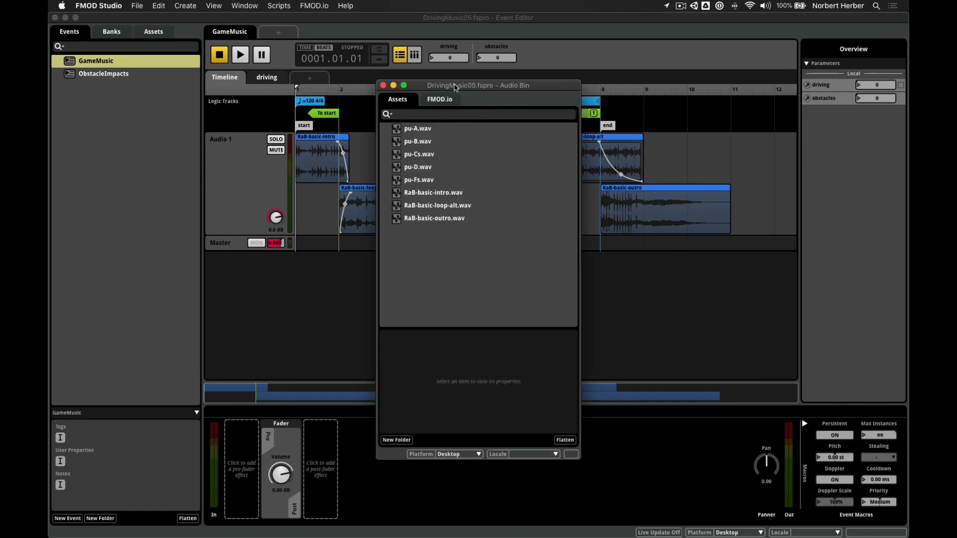
pyautogui.moveTo(456, 87); pyautogui.dragTo(666, 104)
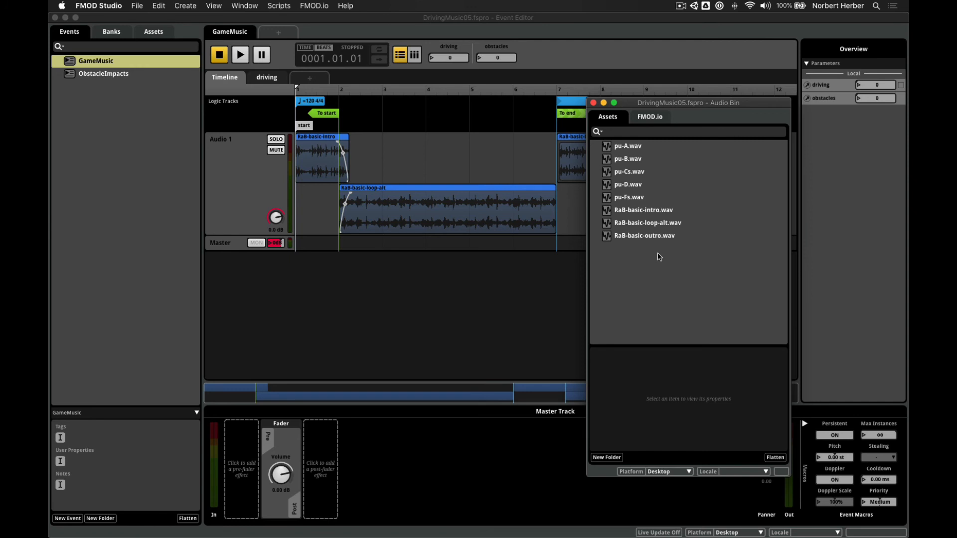
pyautogui.press('super+i')
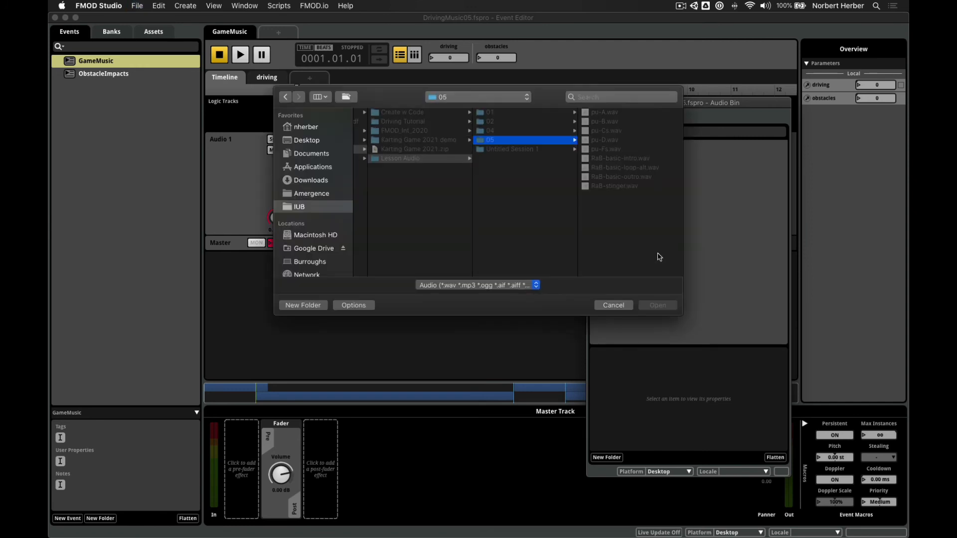
pyautogui.click(617, 186)
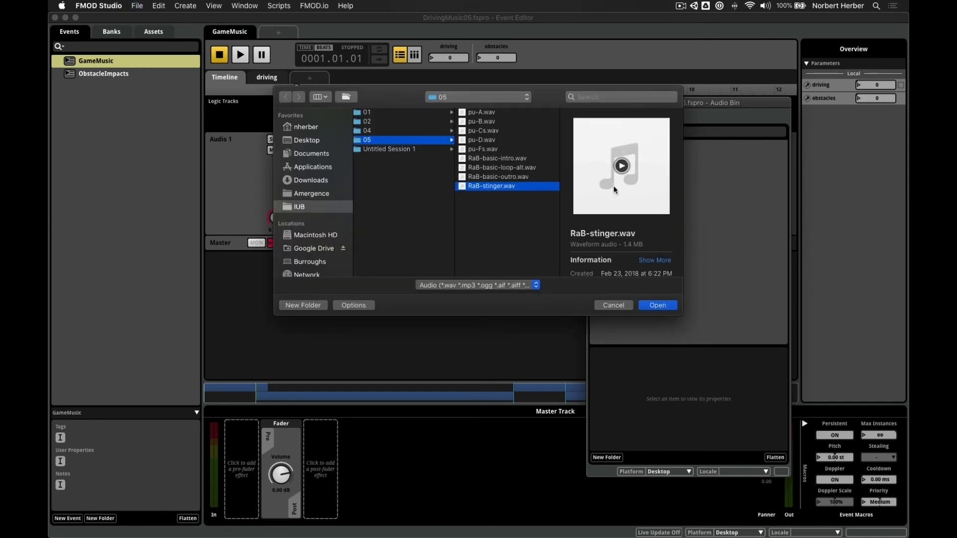
pyautogui.press('Return')
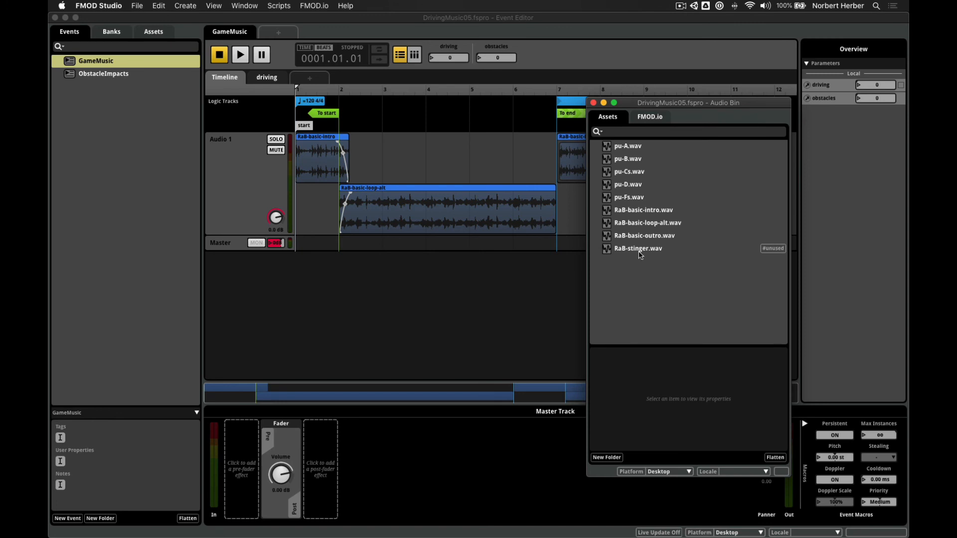
# Audition RaB-stinger.wav in the Audio Bin and stop its playback.
pyautogui.click(644, 250)
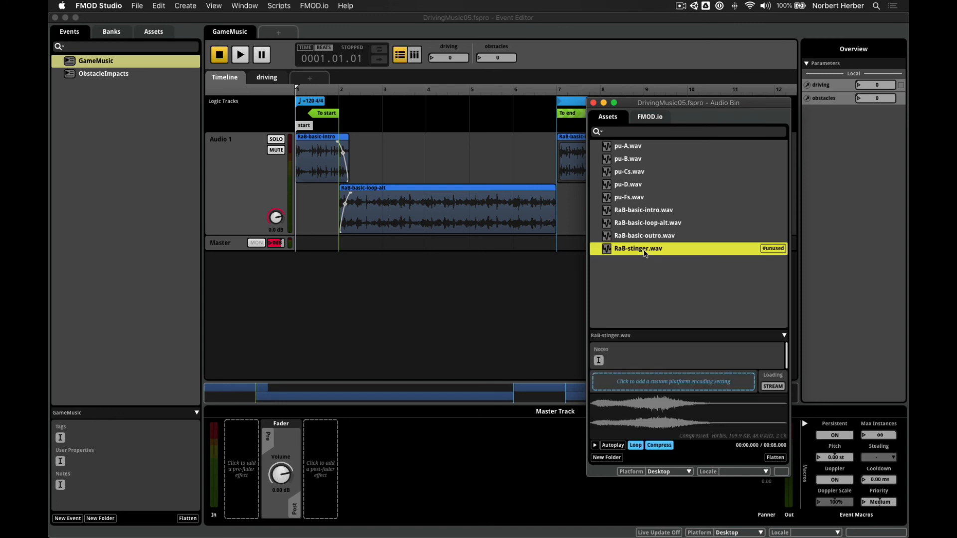
pyautogui.click(595, 446)
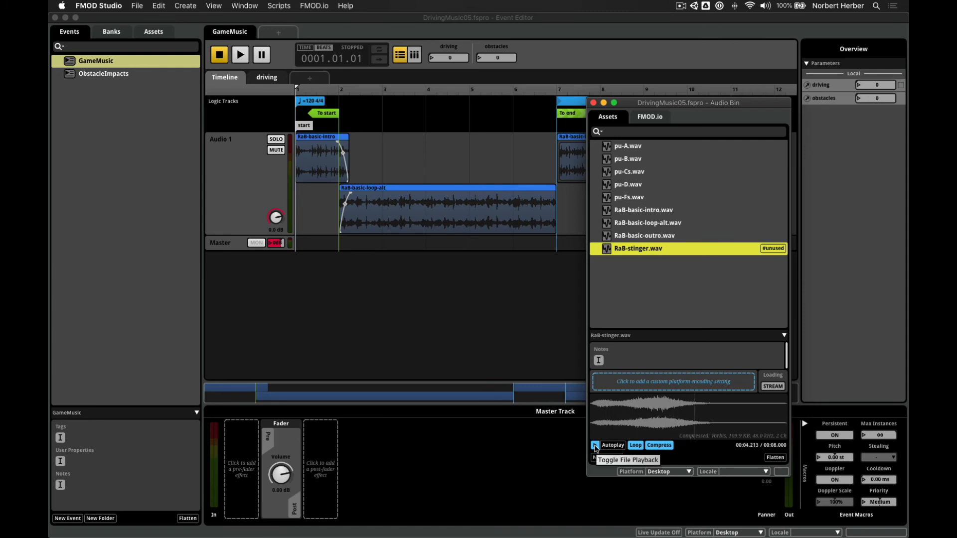
pyautogui.click(595, 446)
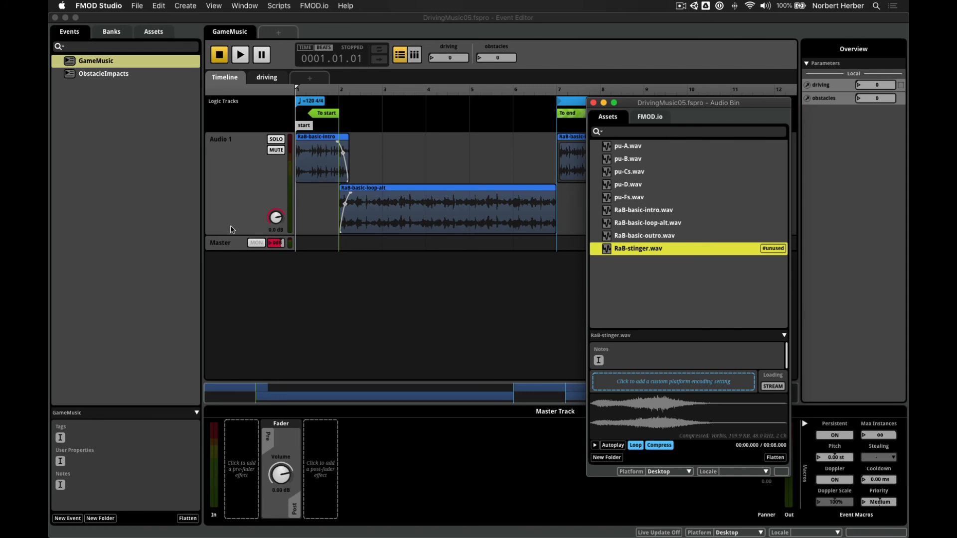
# Rename the GameMusic event's Audio 1 track to music and add a second audio track named stinger.
pyautogui.doubleClick(221, 140)
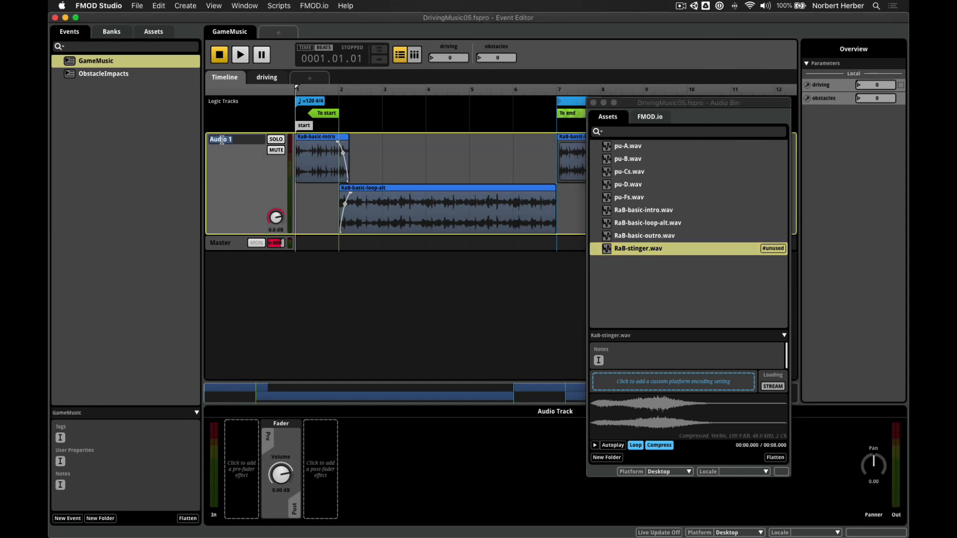
pyautogui.write('music')
pyautogui.press('Return')
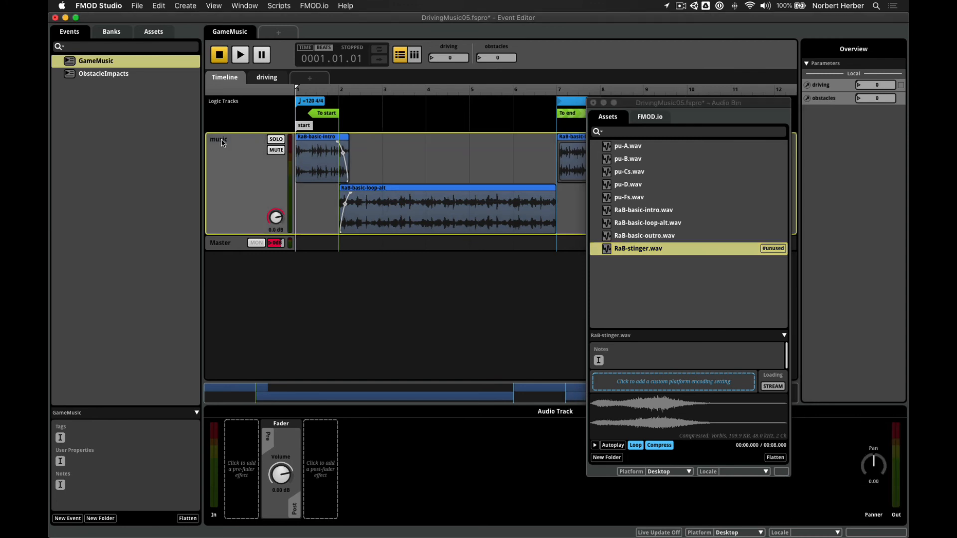
pyautogui.rightClick(228, 225)
pyautogui.click(271, 230)
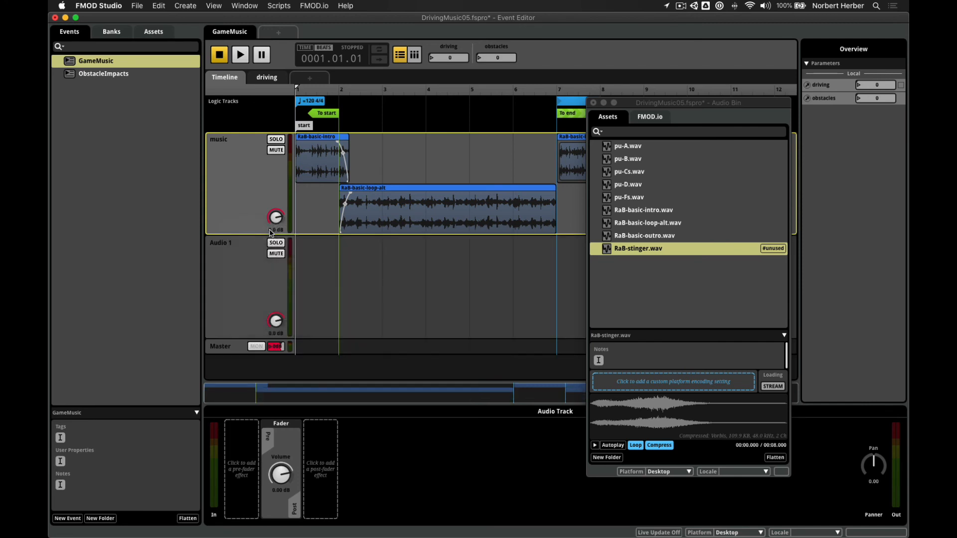
pyautogui.doubleClick(225, 244)
pyautogui.write('stinger')
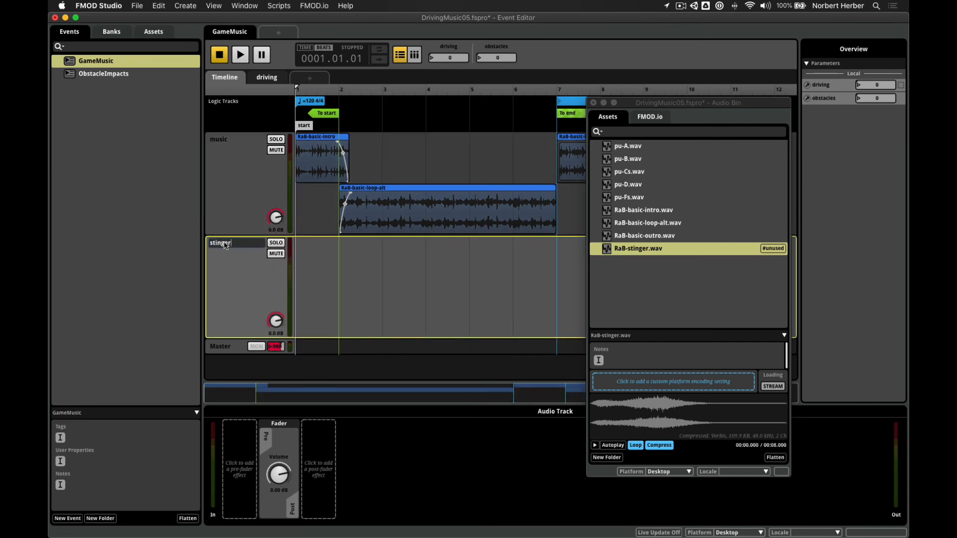
pyautogui.press('Return')
# Place RaB-stinger.wav on the stinger track starting at bar 2, aligned with the start of RaB-basic-loop-alt, and close the Audio Bin.
pyautogui.click(608, 253)
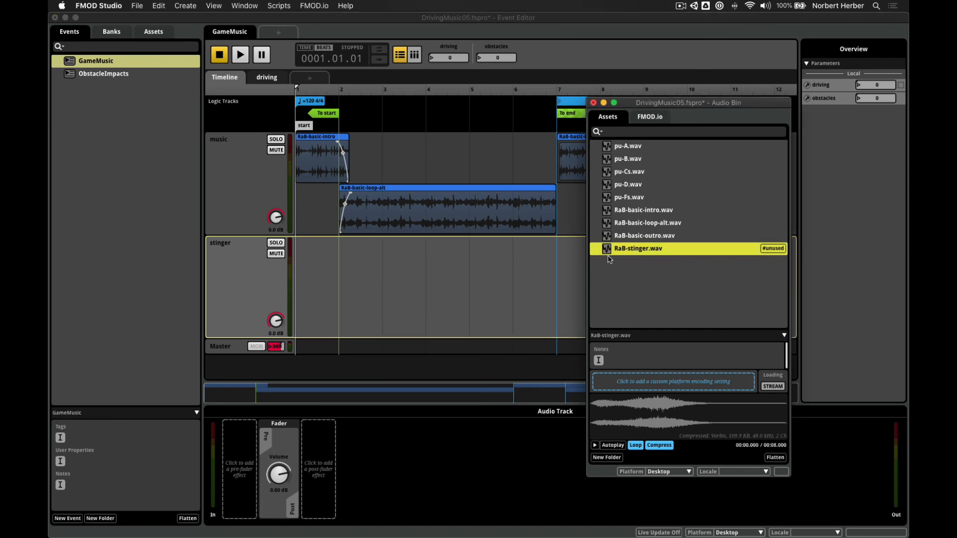
pyautogui.moveTo(609, 259); pyautogui.dragTo(366, 288)
pyautogui.moveTo(415, 276); pyautogui.dragTo(339, 282)
pyautogui.moveTo(398, 281)
pyautogui.mouseDown()
pyautogui.moveTo(422, 284)
pyautogui.moveTo(402, 282)
pyautogui.mouseUp()
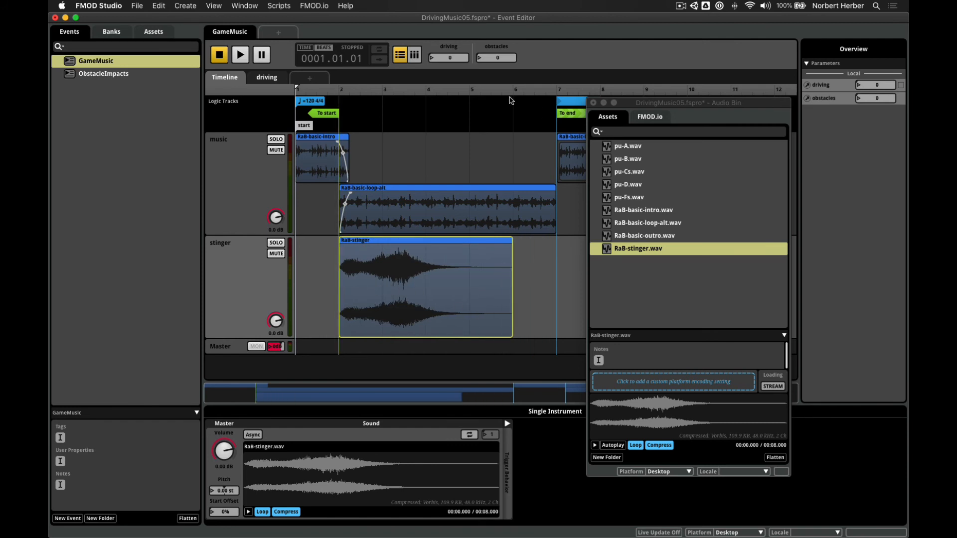
pyautogui.click(593, 102)
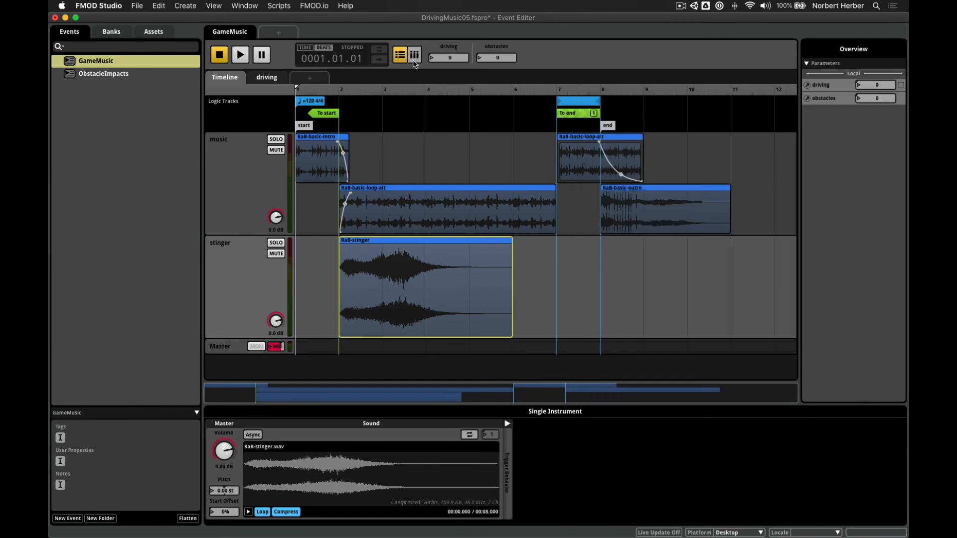
# Audition the GameMusic event with the driving parameter set to 1 and stop the playback.
pyautogui.click(241, 58)
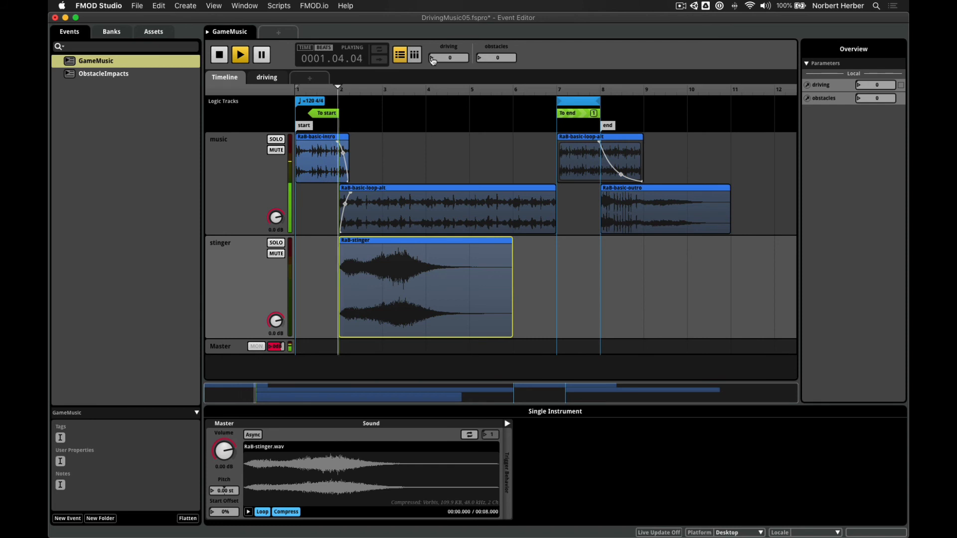
pyautogui.moveTo(442, 60); pyautogui.dragTo(433, 60)
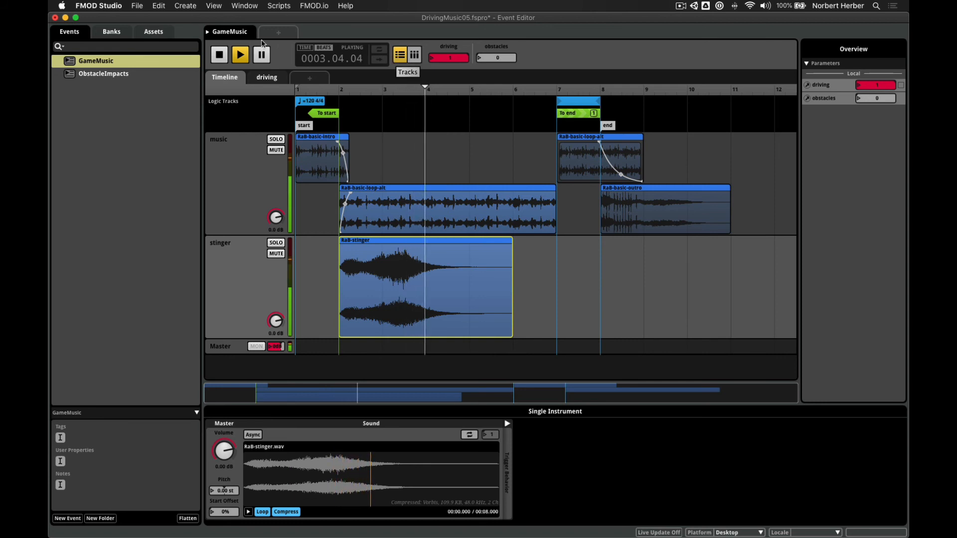
pyautogui.click(222, 58)
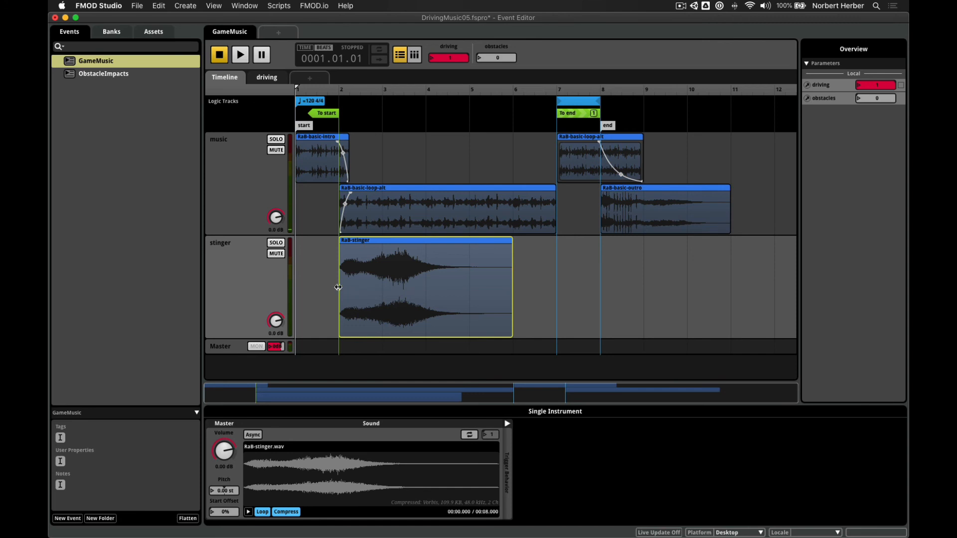
# Trim about half a bar plus a further half beat off the start of RaB-stinger, realigning it to bar 2 after each trim.
pyautogui.moveTo(341, 284); pyautogui.dragTo(364, 283)
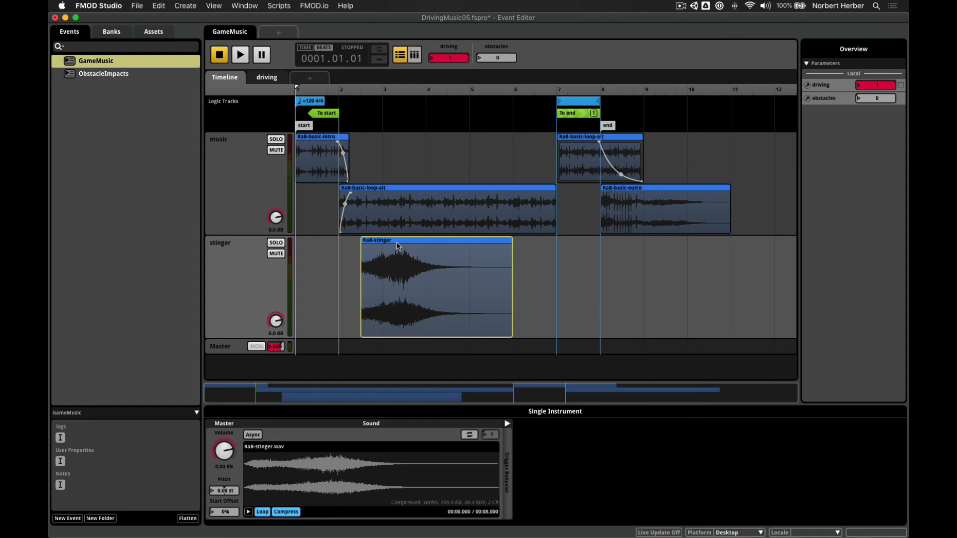
pyautogui.moveTo(393, 243); pyautogui.dragTo(381, 245)
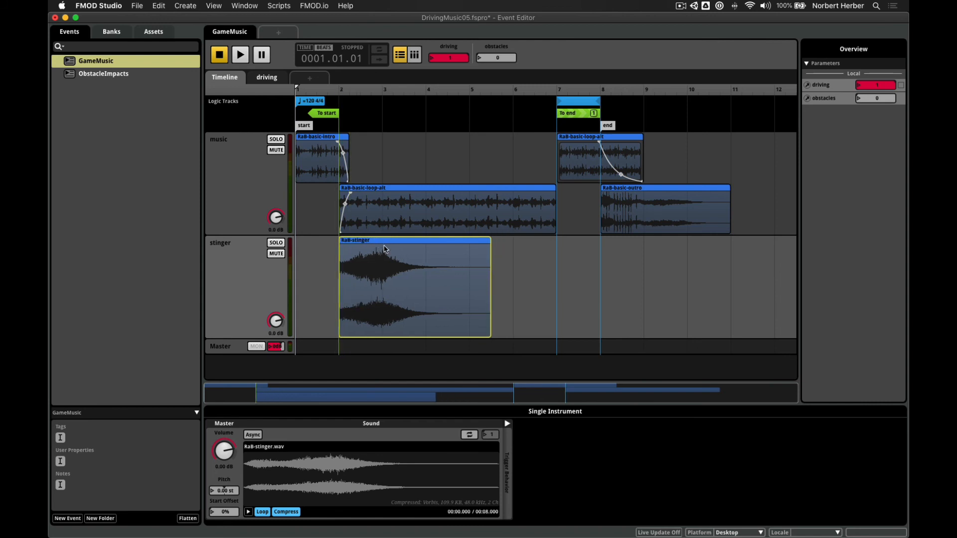
pyautogui.scroll(5, 389, 263)
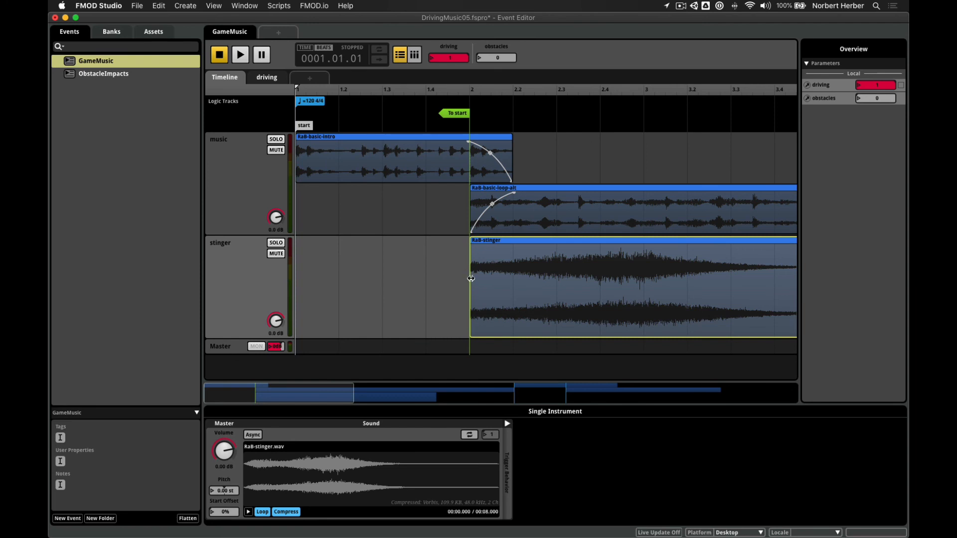
pyautogui.moveTo(471, 279); pyautogui.dragTo(493, 279)
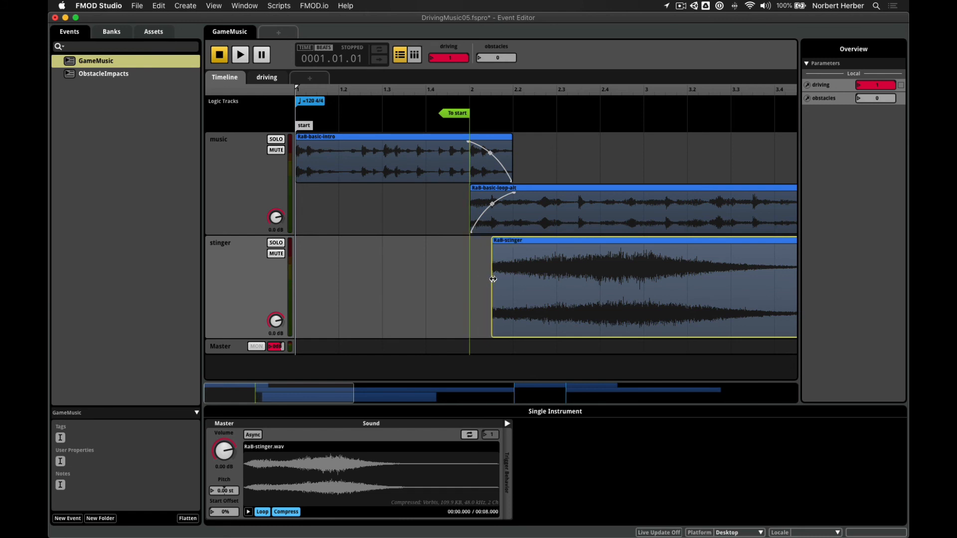
pyautogui.press('super+z')
pyautogui.press('super+z')
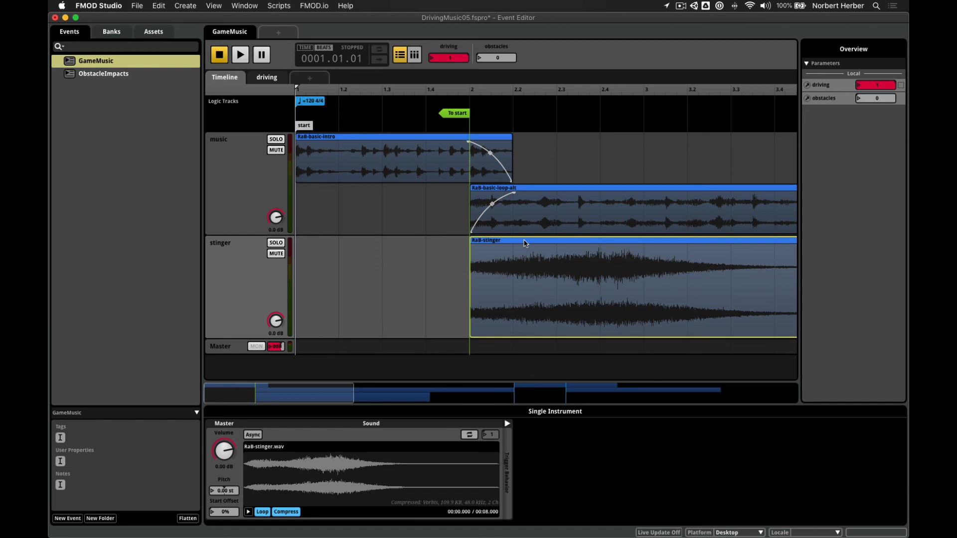
pyautogui.press('super+z')
pyautogui.press('super+equal')
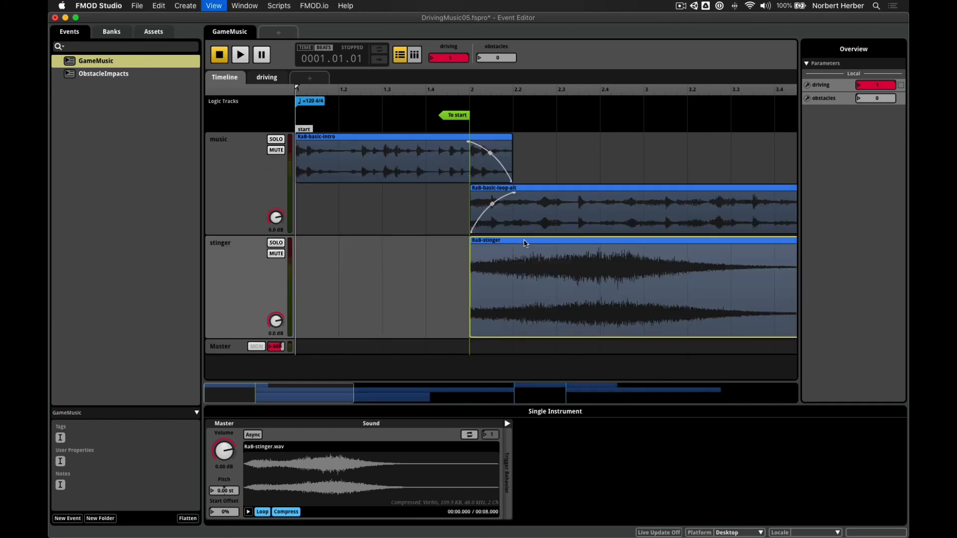
pyautogui.press('super+minus')
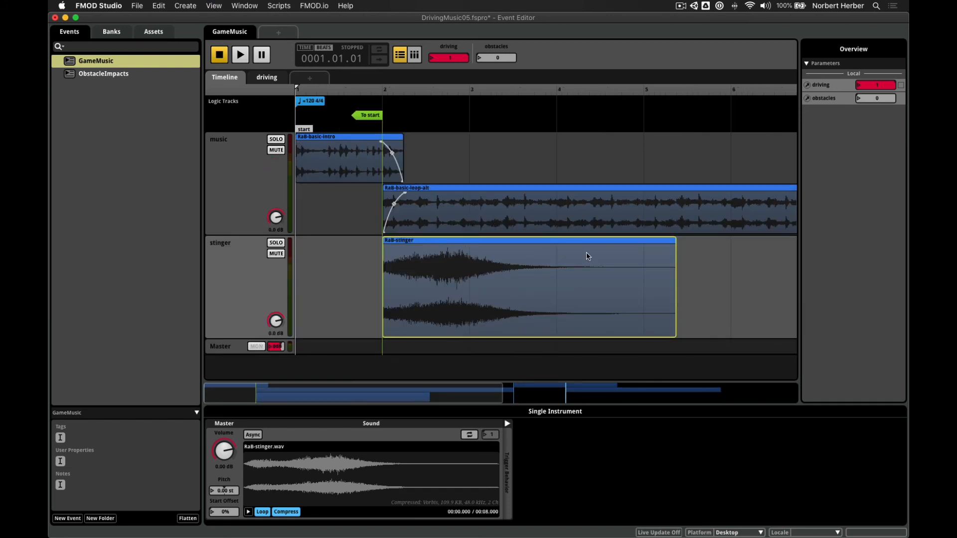
# Set the stinger track's volume to -10 dB and audition the GameMusic event to check its balance with the music.
pyautogui.hscroll(2, 586, 256)
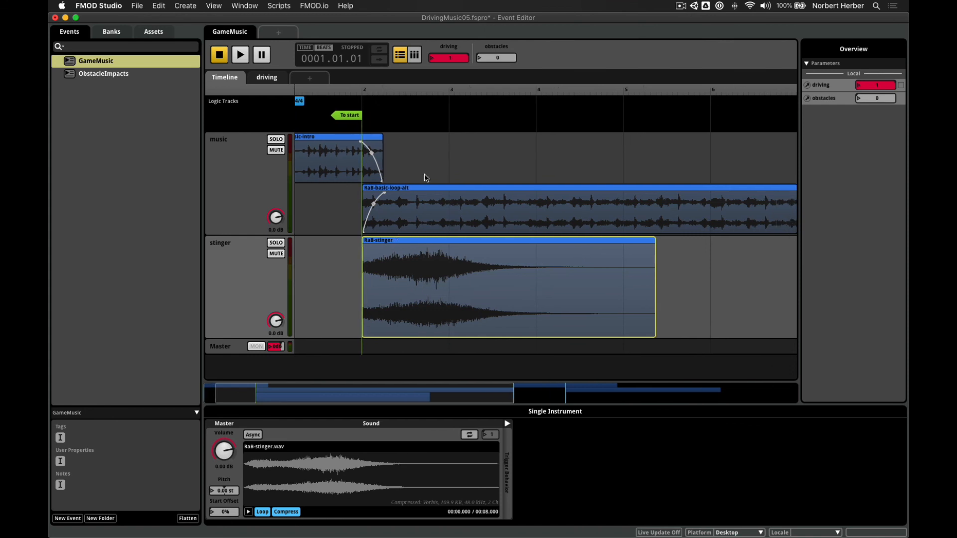
pyautogui.hscroll(-1, 314, 334)
pyautogui.hscroll(-2, 312, 326)
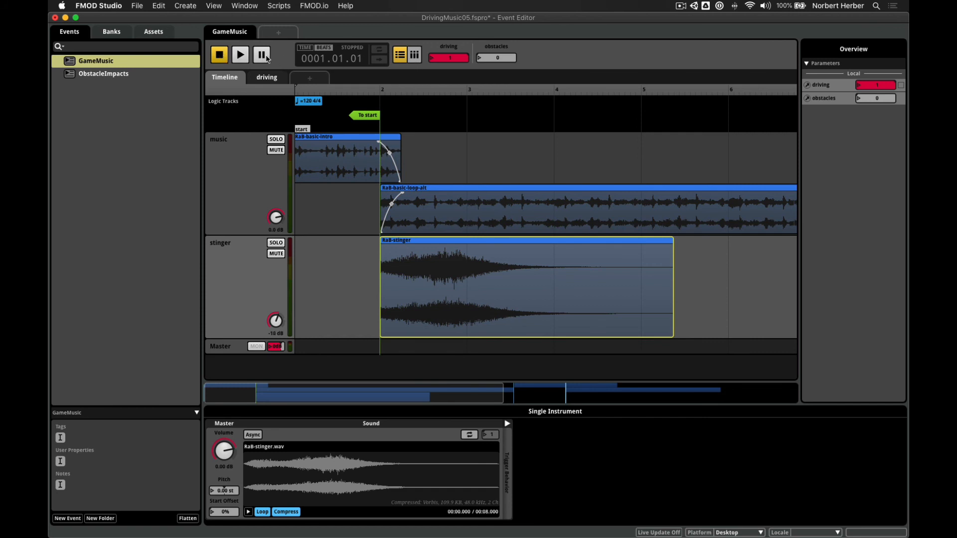
pyautogui.click(240, 56)
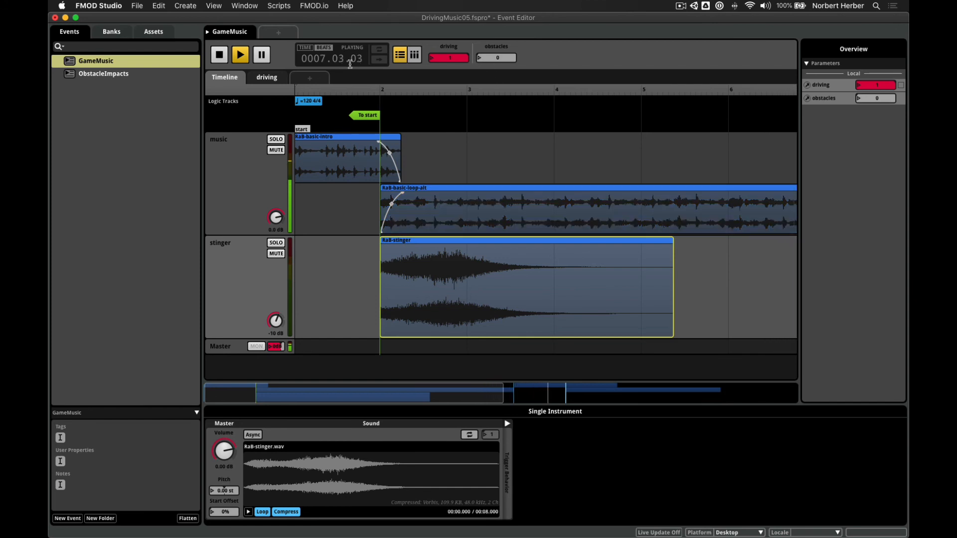
pyautogui.click(221, 55)
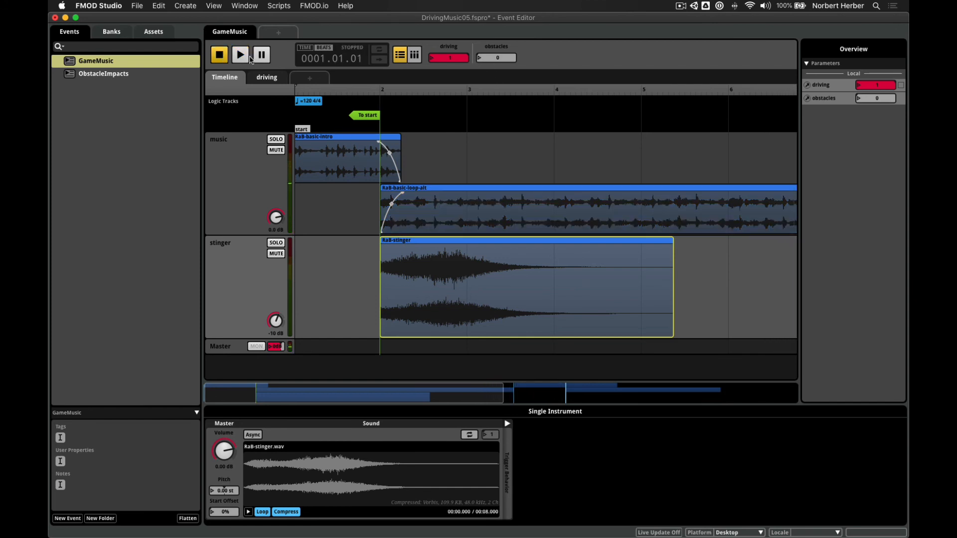
pyautogui.click(244, 59)
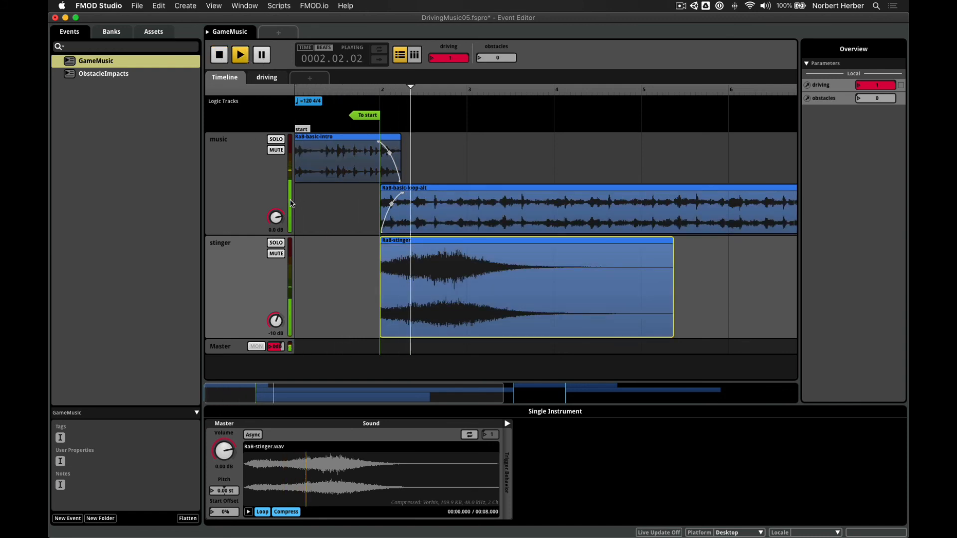
pyautogui.press('space')
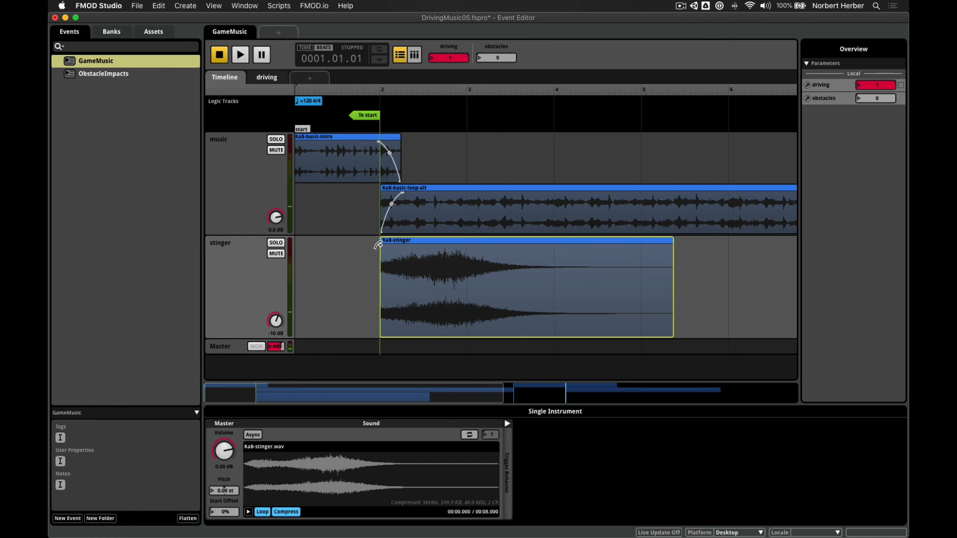
# Add a very short fade-in to the start of RaB-stinger, check it in playback and save the FMOD project.
pyautogui.moveTo(382, 244); pyautogui.dragTo(384, 244)
pyautogui.click(240, 54)
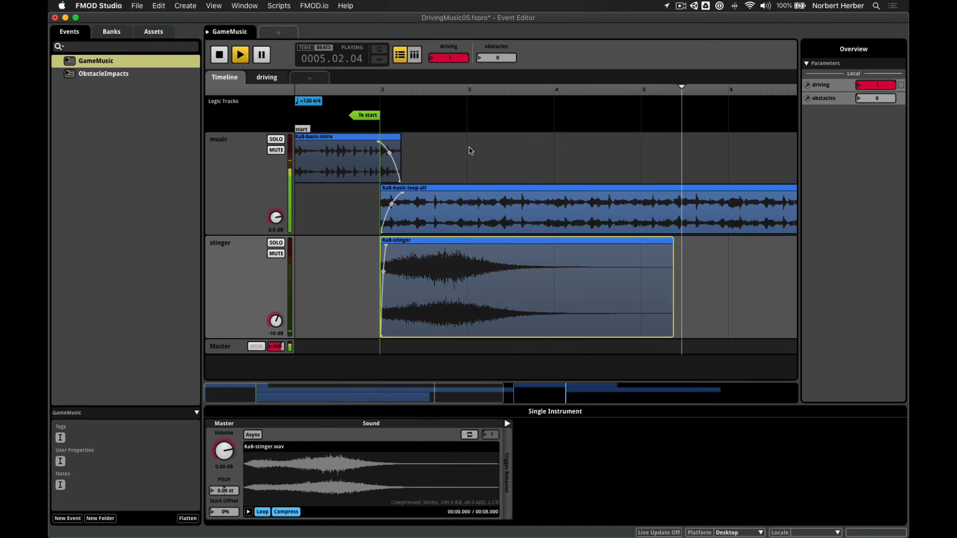
pyautogui.press('space')
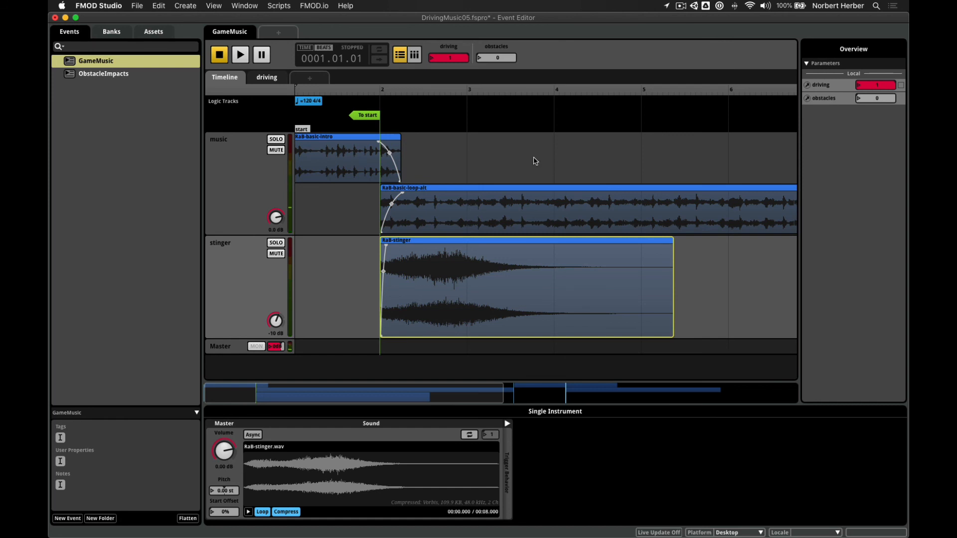
pyautogui.press('super+s')
pyautogui.moveTo(501, 391); pyautogui.dragTo(751, 391)
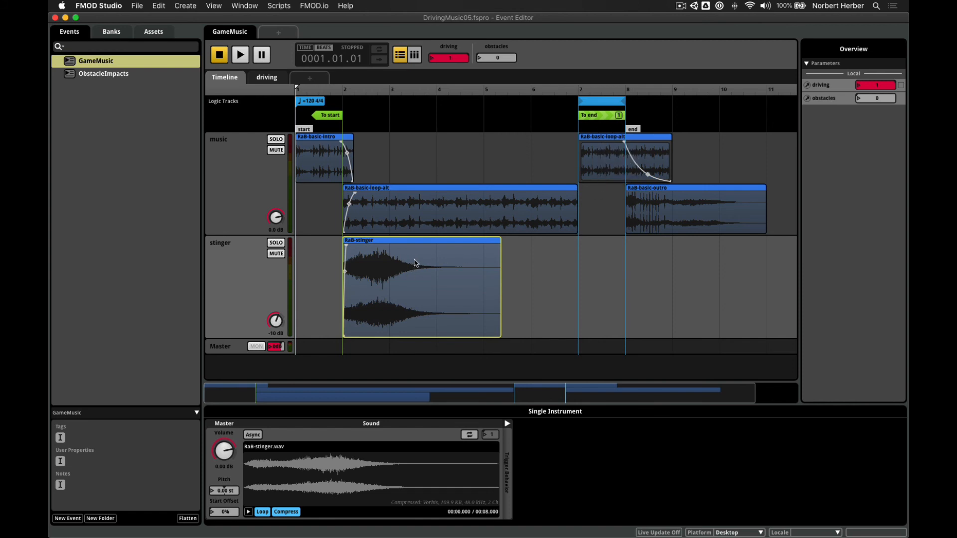
pyautogui.press('super+s')
# Switch to Unity and play-test the scene, driving the vehicle through the obstacles to hear the stinger, and end play mode.
pyautogui.press('super+Tab')
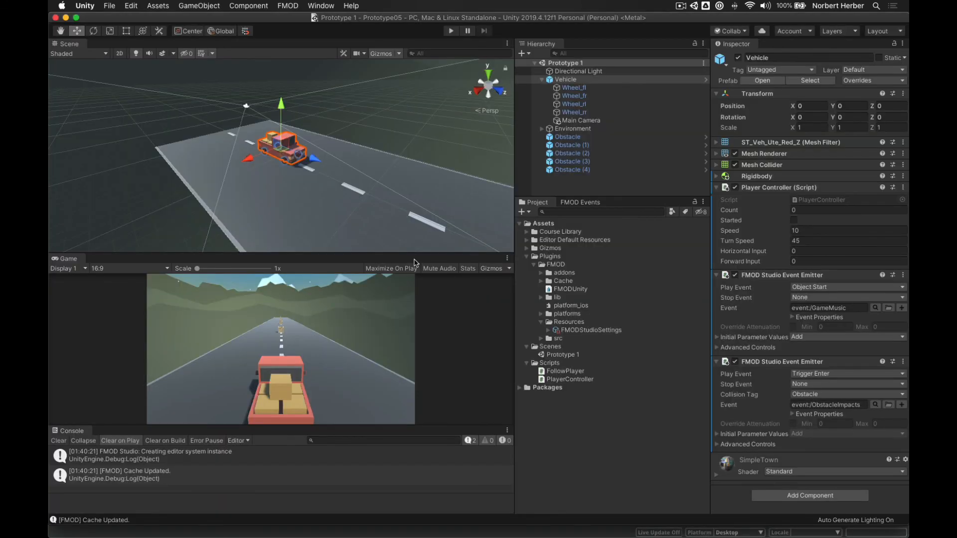
pyautogui.click(451, 32)
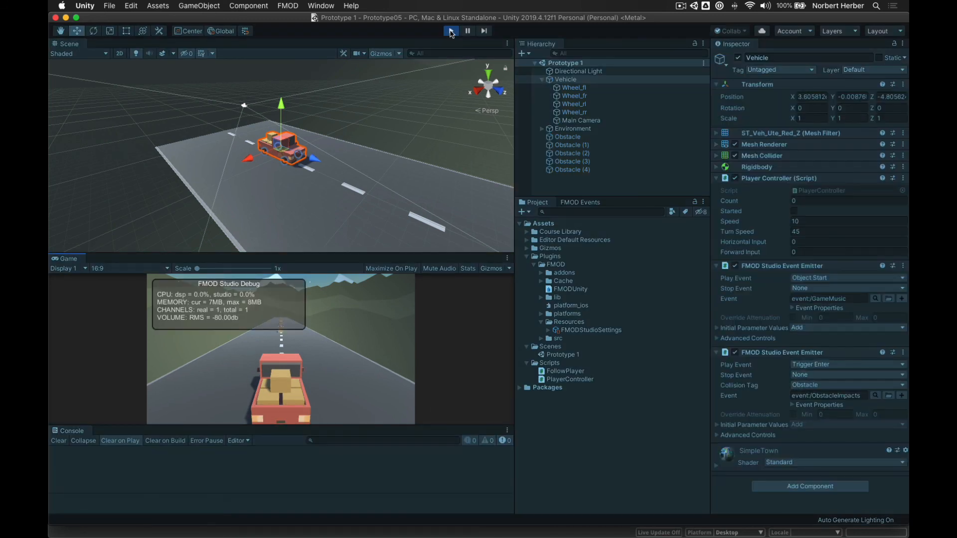
pyautogui.press('Up')
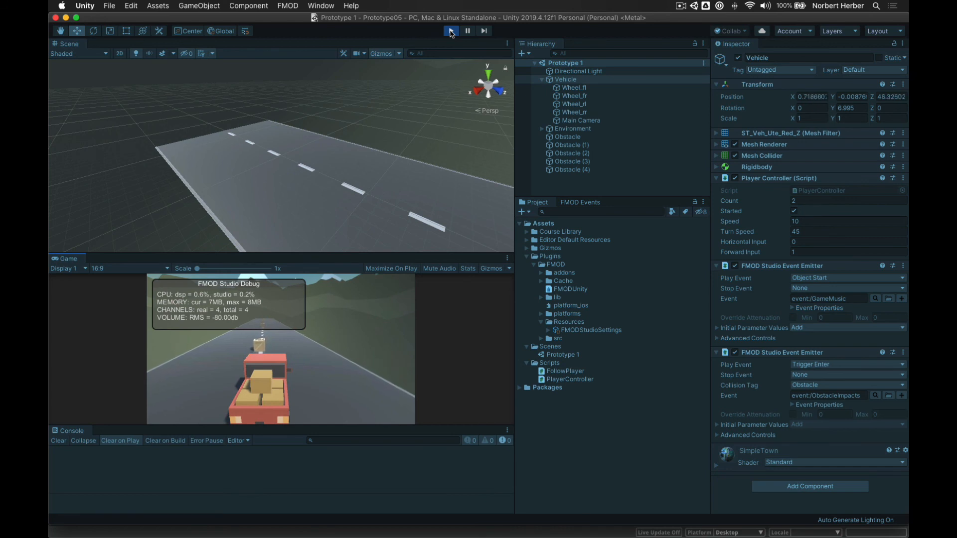
pyautogui.press('Left')
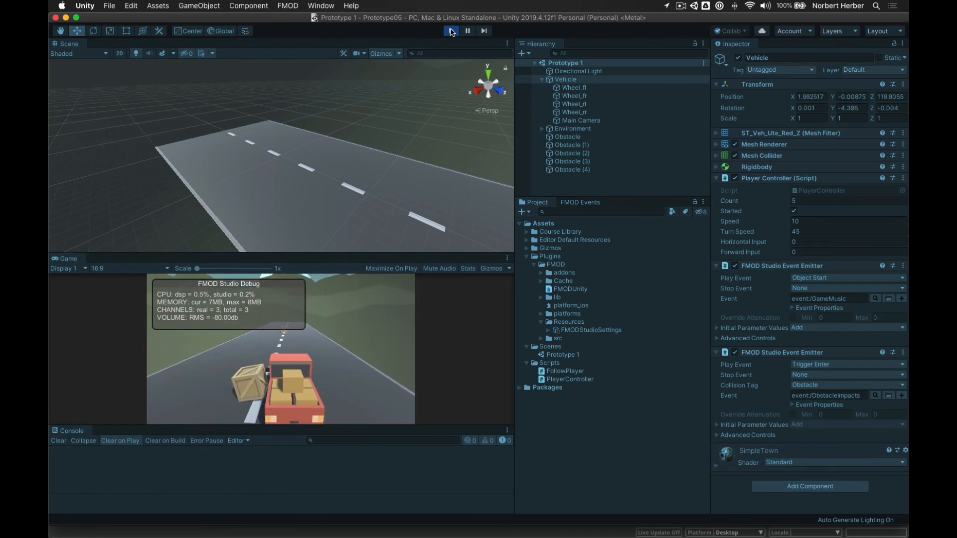
pyautogui.click(451, 31)
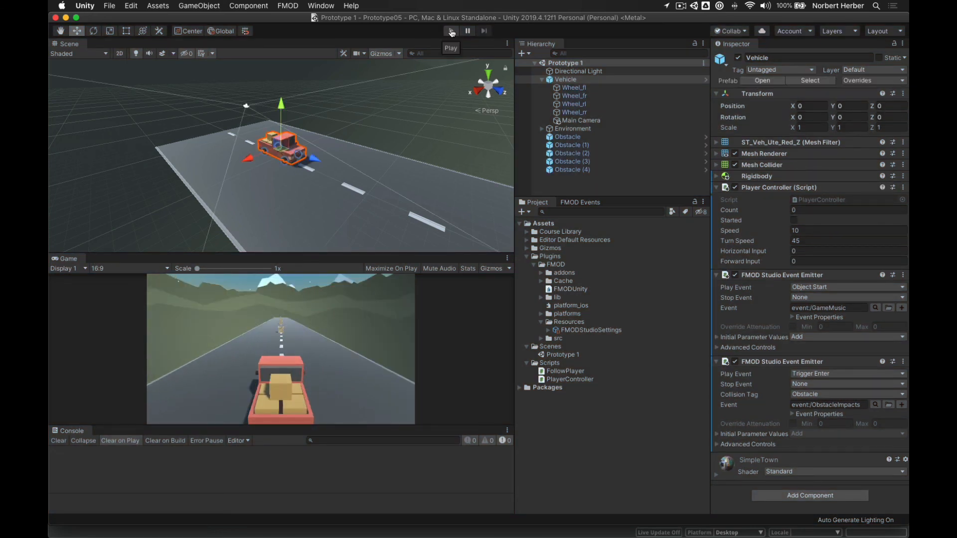
# Switch to FMOD Studio and set the volume of the ObstacleImpacts event's Audio 1 track to -9 dB.
pyautogui.press('super+Tab')
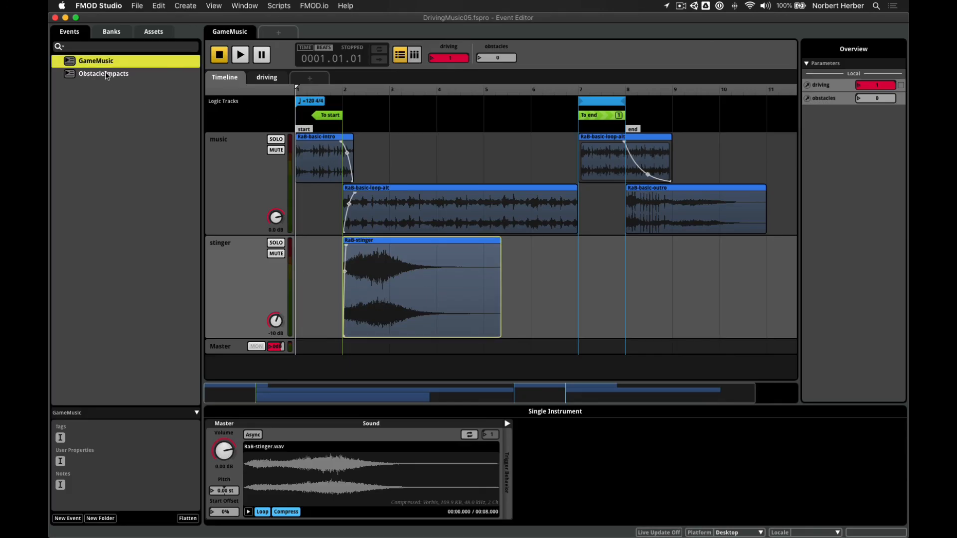
pyautogui.click(106, 74)
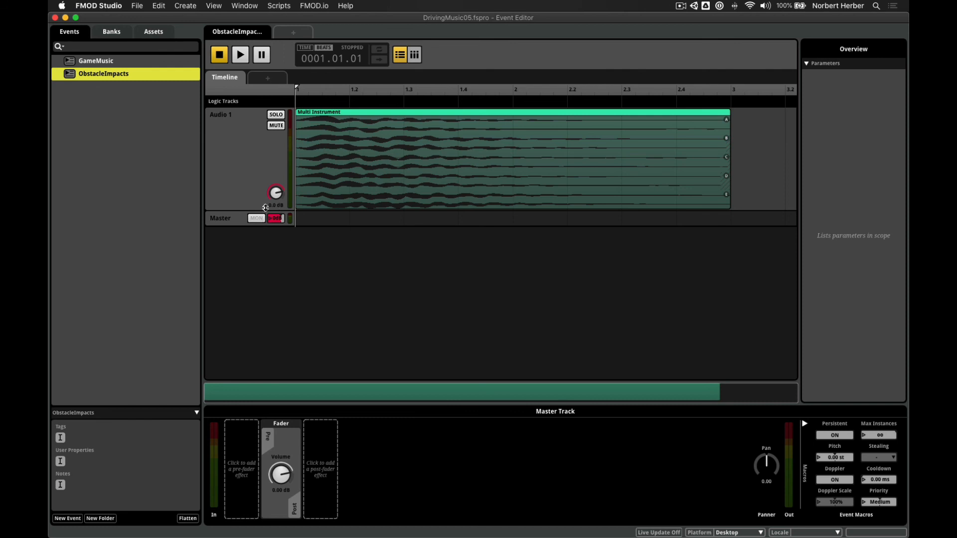
pyautogui.moveTo(276, 198); pyautogui.dragTo(276, 205)
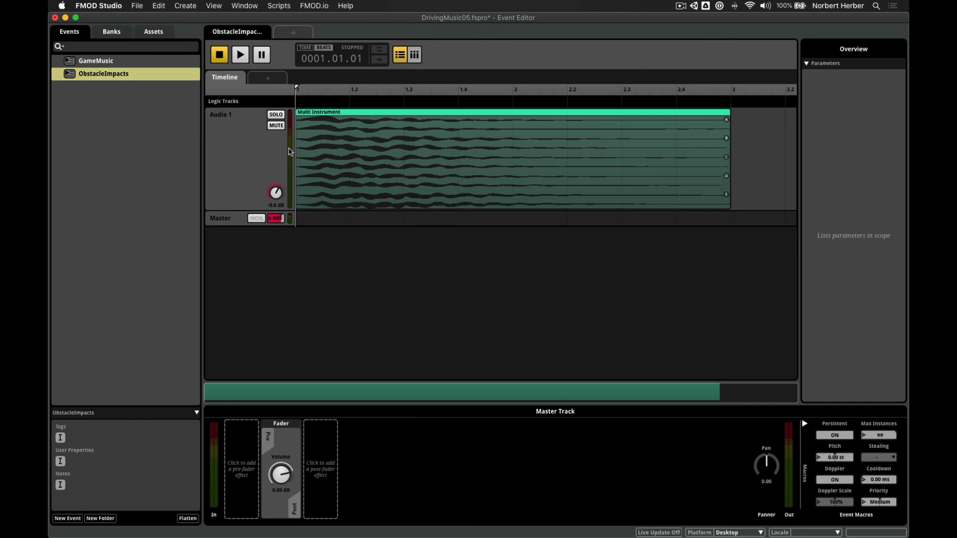
# Return to the GameMusic event, audition its opening briefly and save the FMOD project.
pyautogui.click(110, 62)
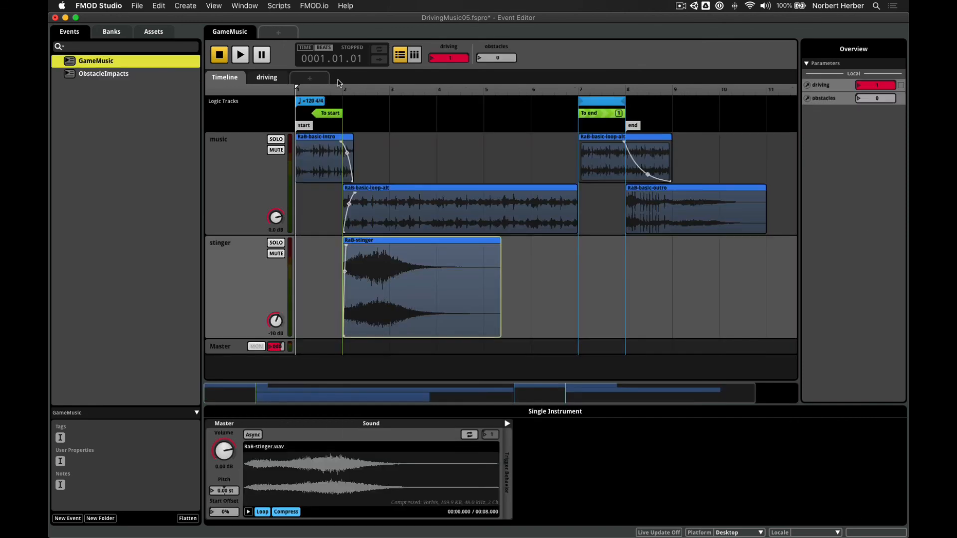
pyautogui.click(240, 56)
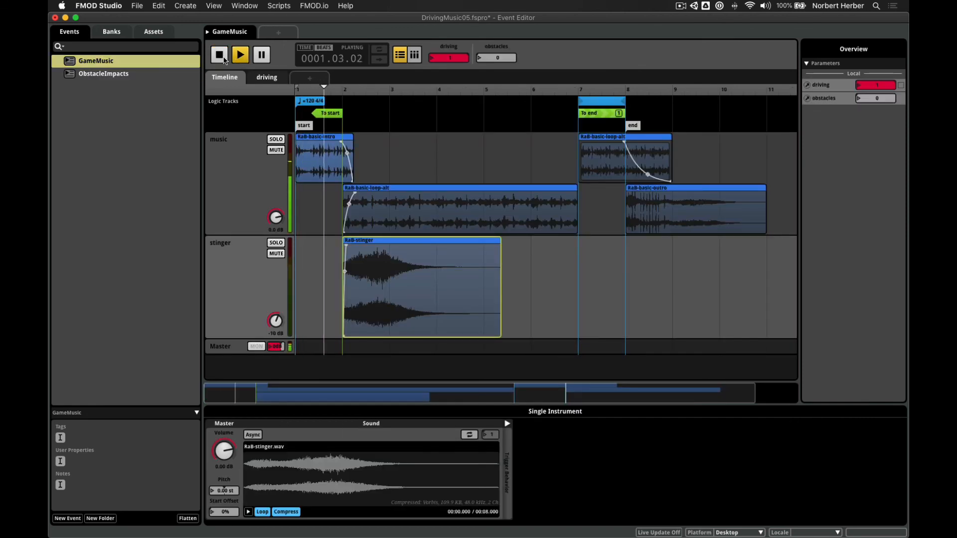
pyautogui.click(220, 54)
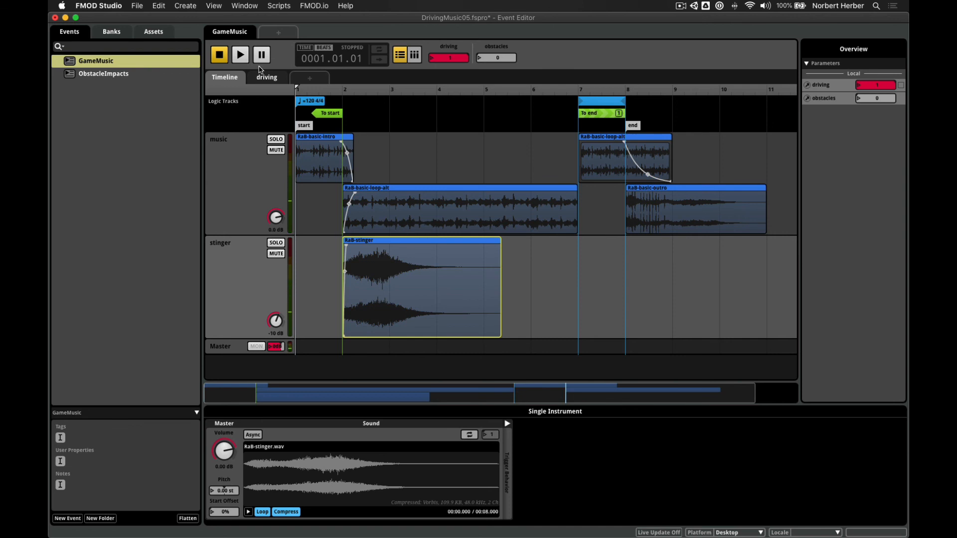
pyautogui.press('super+s')
pyautogui.press('super+s')
# Switch to Unity and run the driving scene to check the quieter obstacle impacts against the music, ending play mode when done.
pyautogui.press('super+Tab')
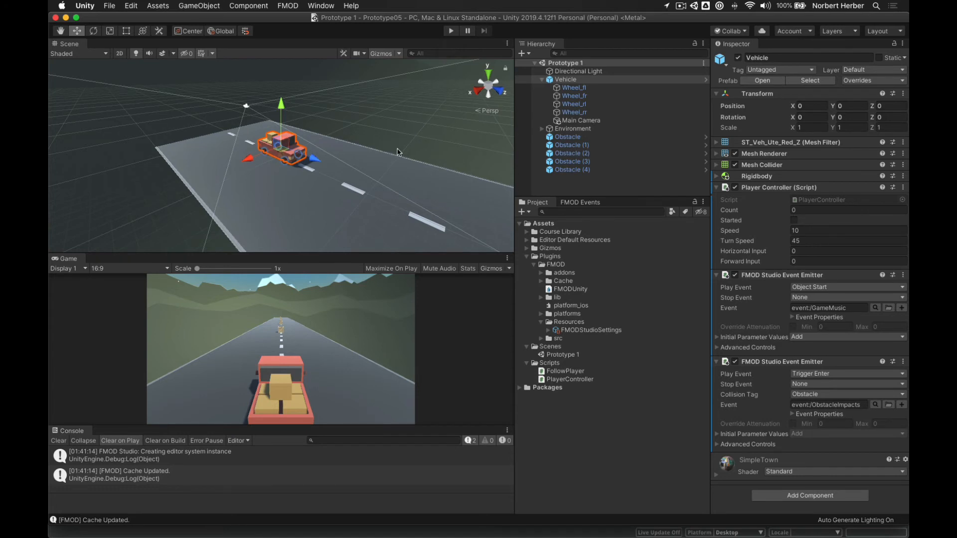
pyautogui.click(451, 31)
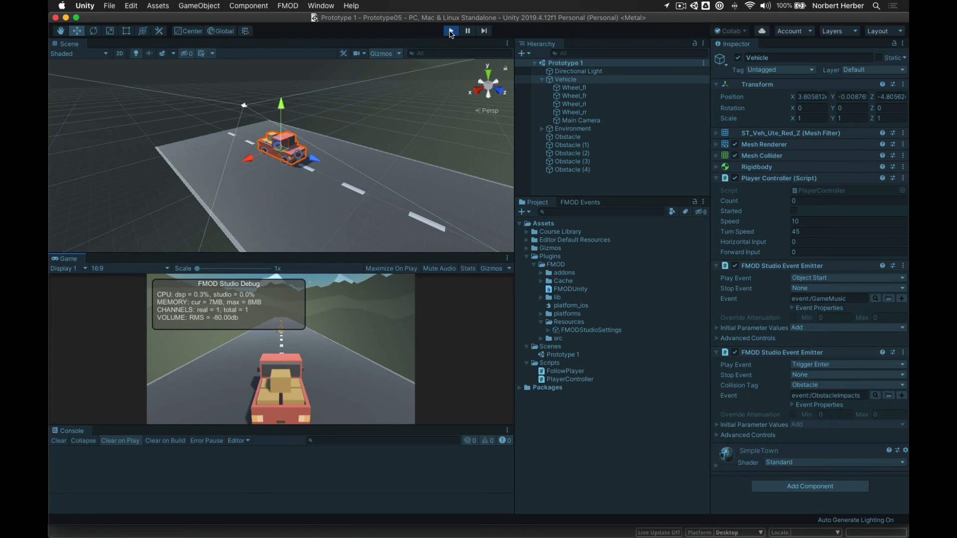
pyautogui.press('Up')
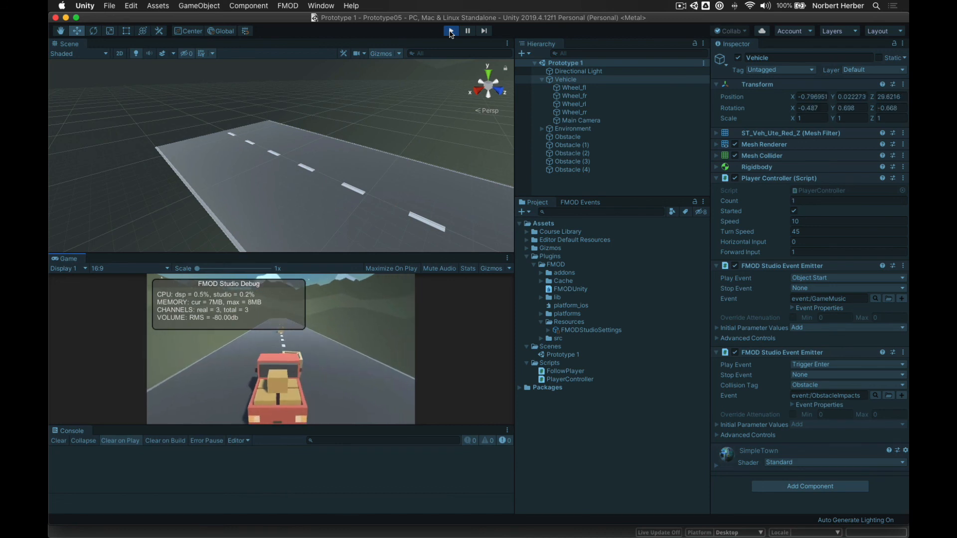
pyautogui.press('Left')
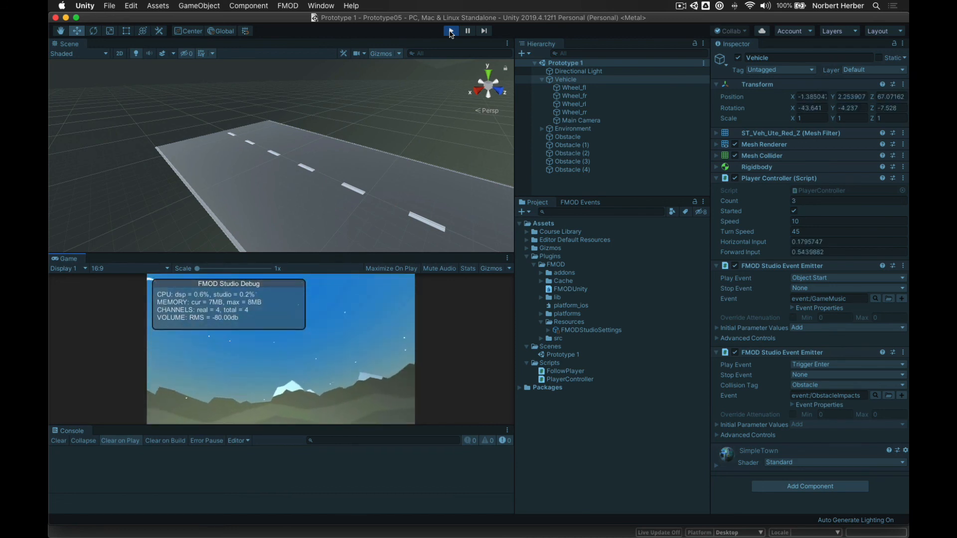
pyautogui.click(450, 32)
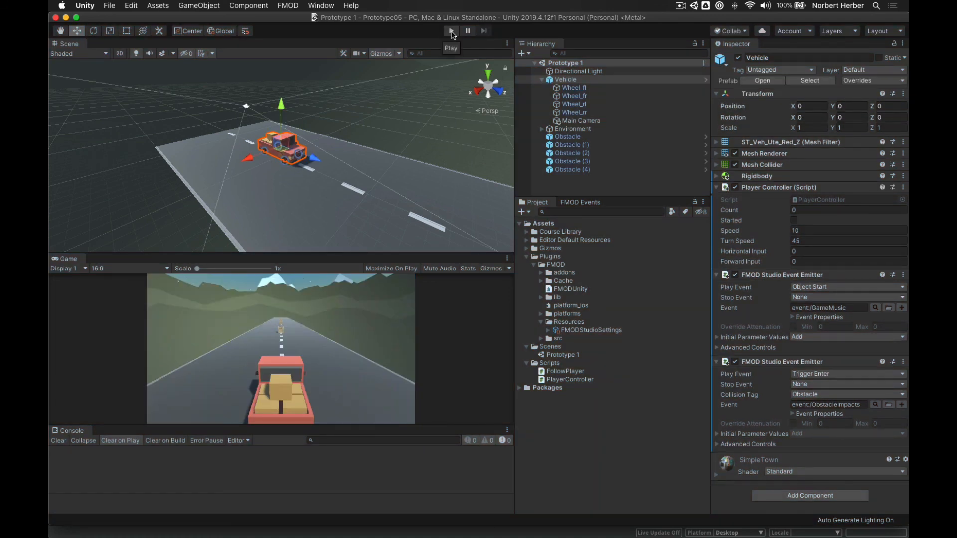
# Run the driving scene twice in play mode to compare the stinger's timing against the music, ending each run.
pyautogui.click(452, 32)
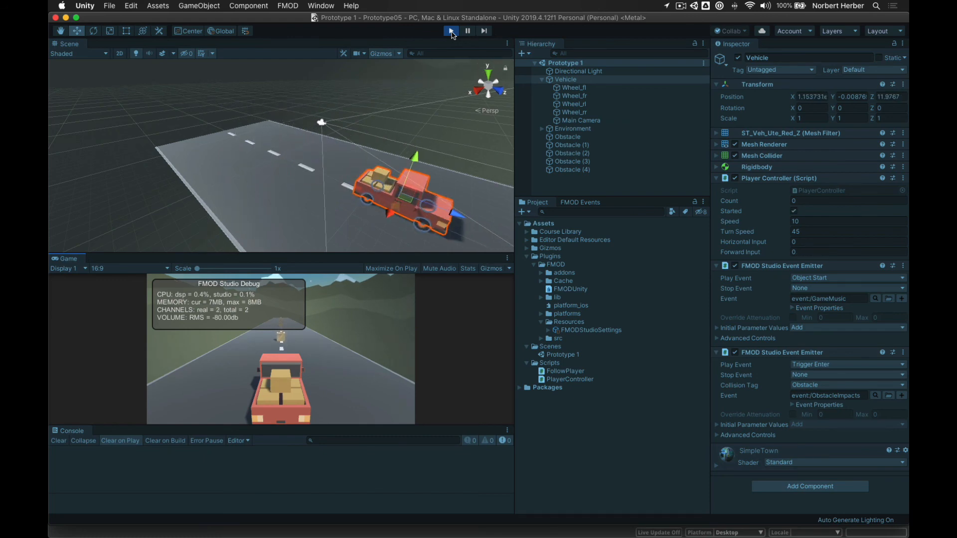
pyautogui.click(451, 32)
pyautogui.click(451, 32)
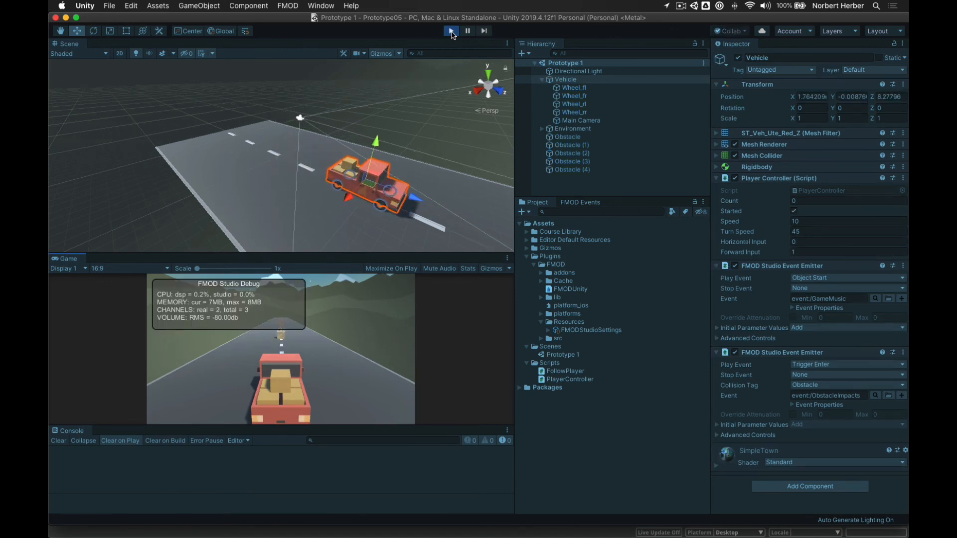
pyautogui.click(451, 31)
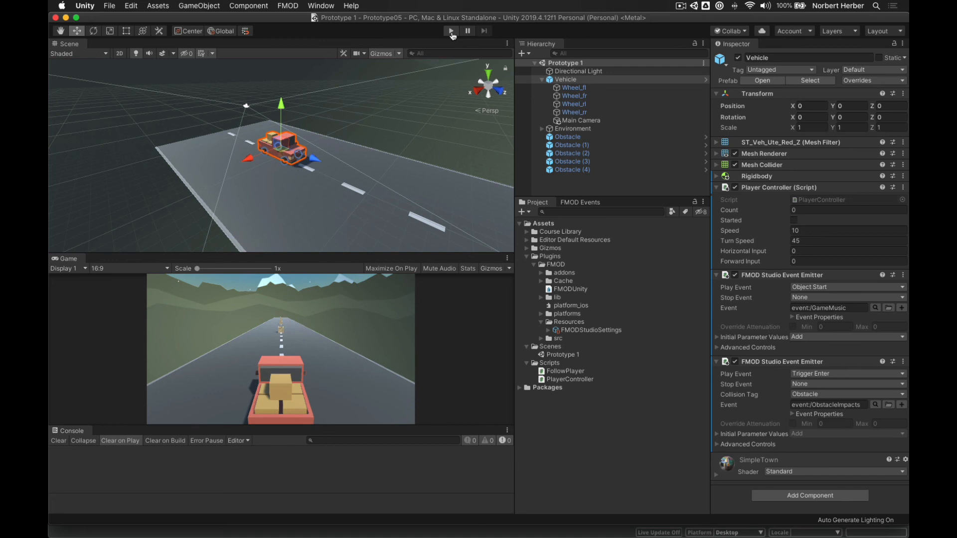
# Switch to FMOD Studio and delete the RaB-stinger instrument from the stinger track on the GameMusic timeline.
pyautogui.press('super+Tab')
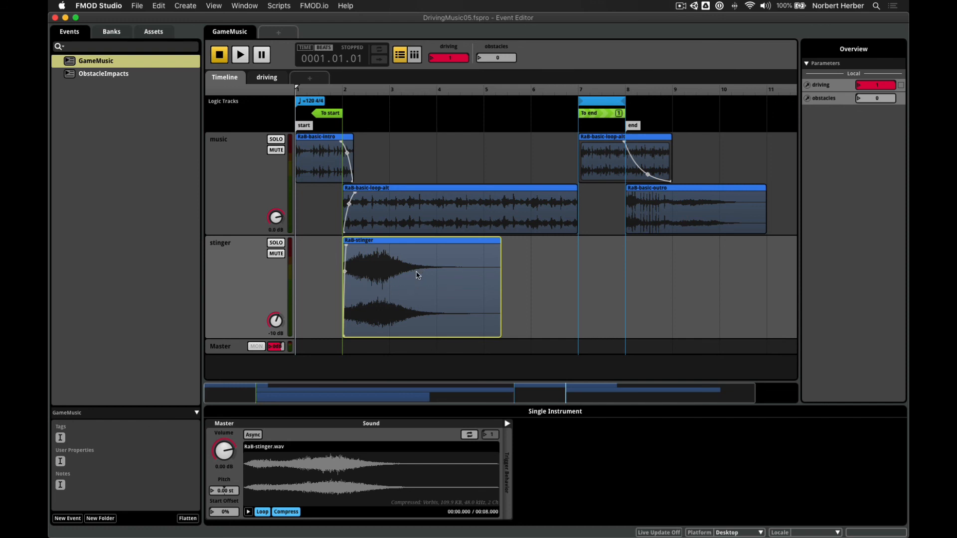
pyautogui.press('Delete')
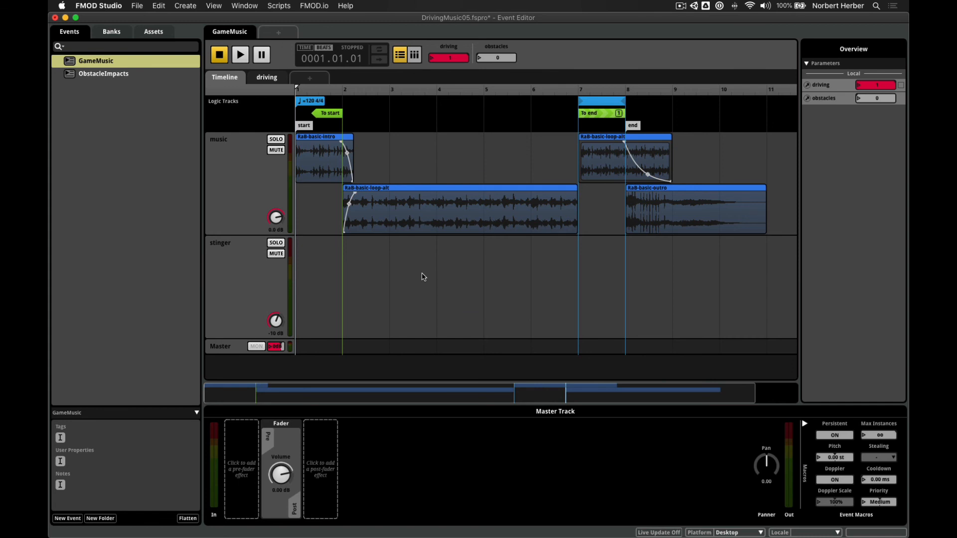
# Try RaB-stinger.wav on the stinger track over value 1 of the driving parameter sheet, then delete that instrument.
pyautogui.click(272, 78)
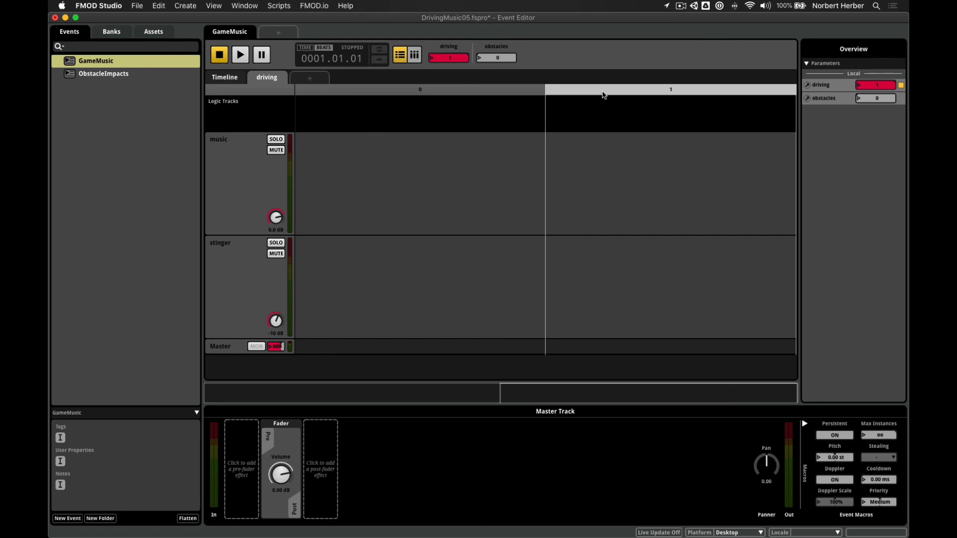
pyautogui.press('super+6')
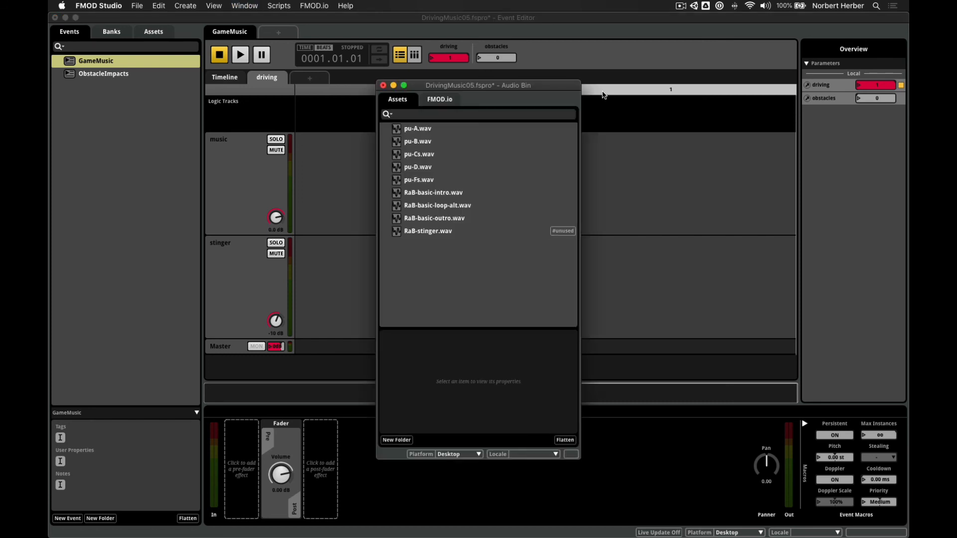
pyautogui.moveTo(428, 233); pyautogui.dragTo(631, 273)
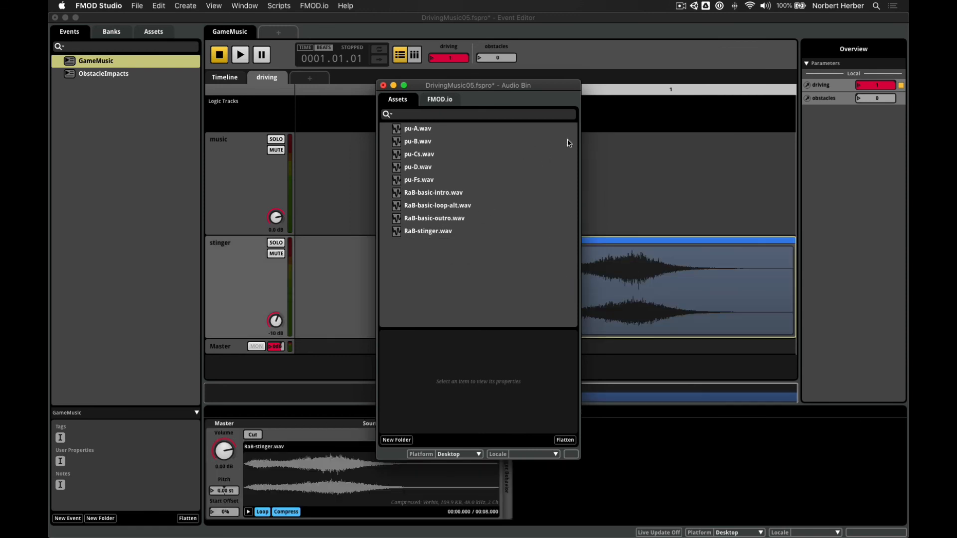
pyautogui.click(383, 85)
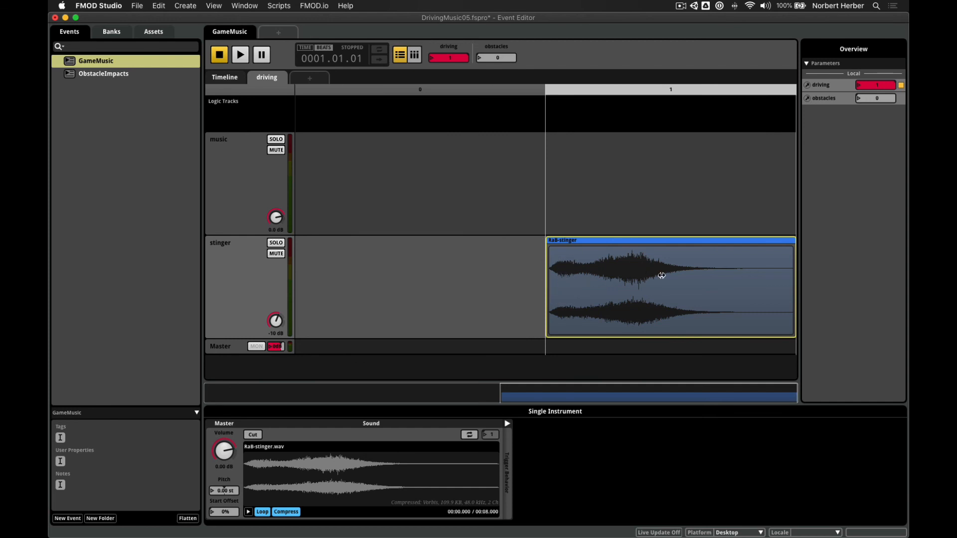
pyautogui.moveTo(547, 272); pyautogui.dragTo(665, 279)
pyautogui.press('Delete')
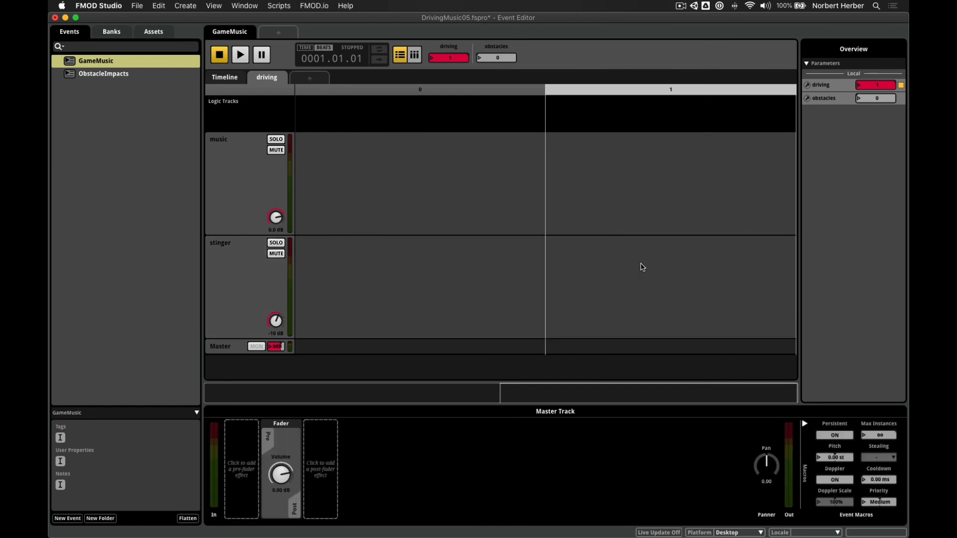
# Create a new 2D timeline event named Stinger.
pyautogui.rightClick(106, 164)
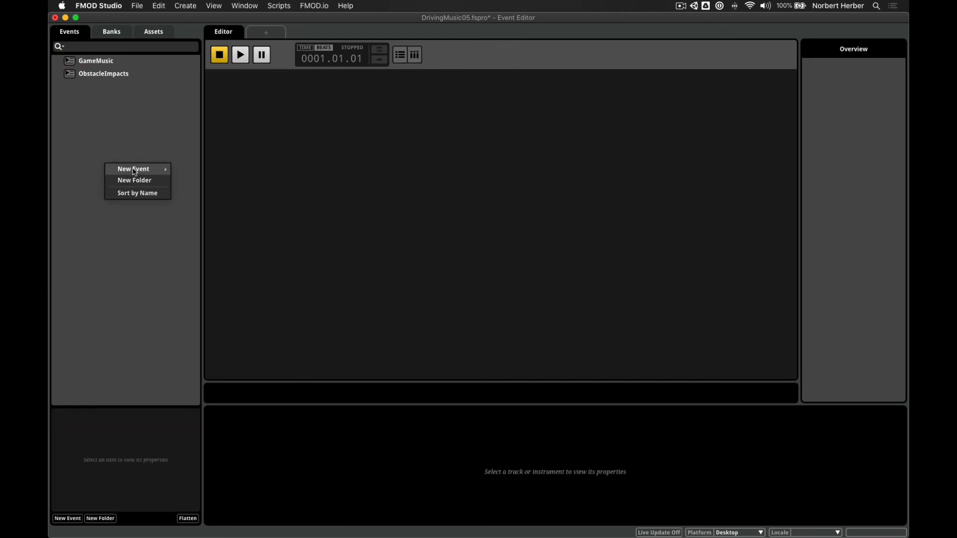
pyautogui.moveTo(134, 172)
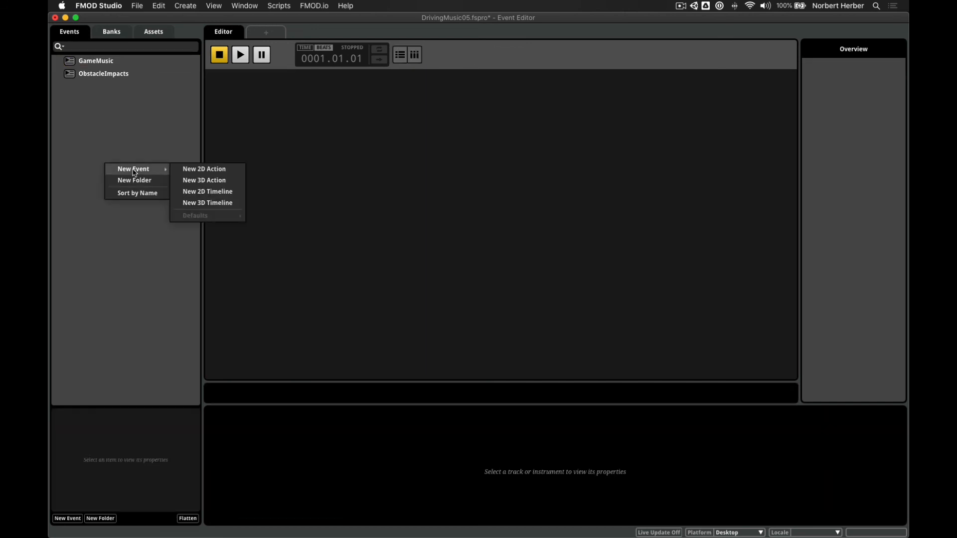
pyautogui.click(199, 195)
pyautogui.write('S')
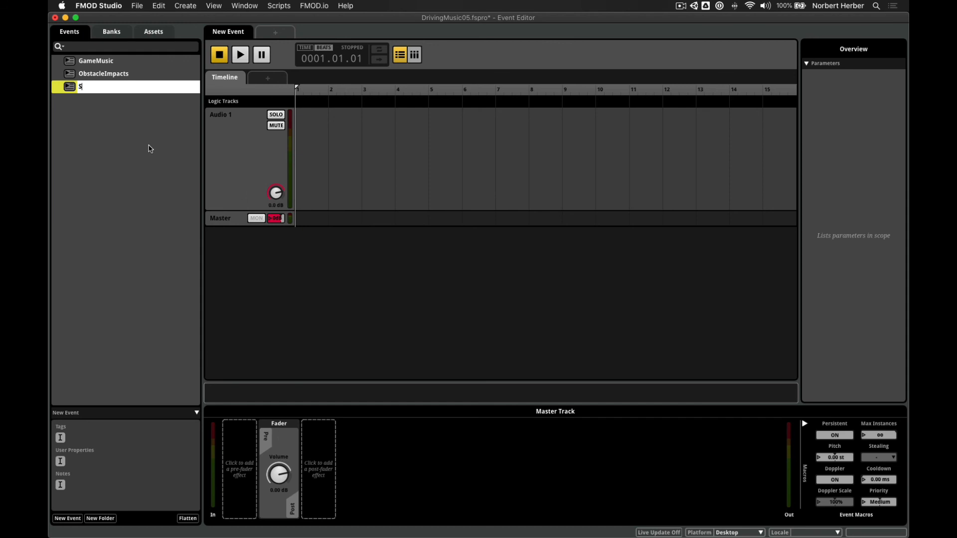
pyautogui.write('tinger')
pyautogui.press('Return')
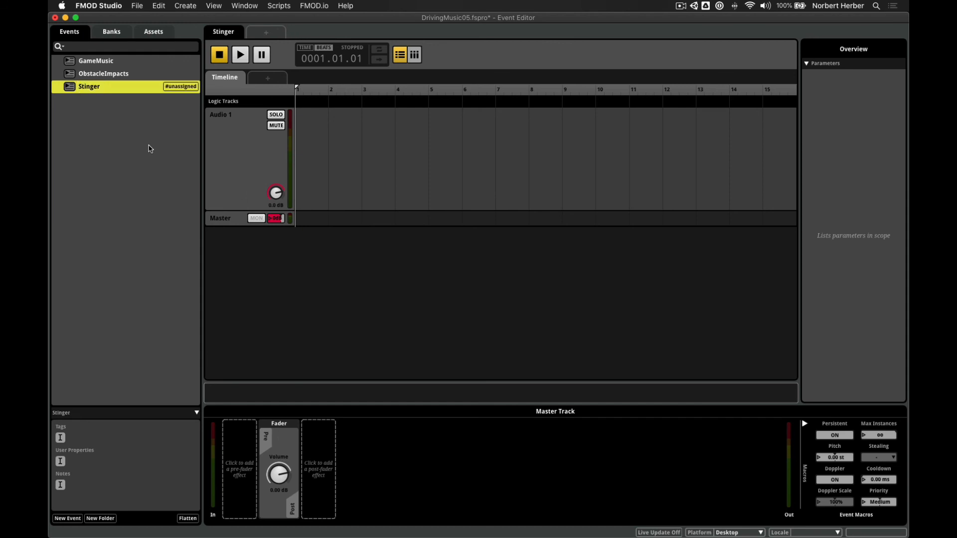
# Place RaB-stinger.wav on the Stinger event's Audio 1 track, trimming its opening and aligning it with the timeline start.
pyautogui.press('super+4')
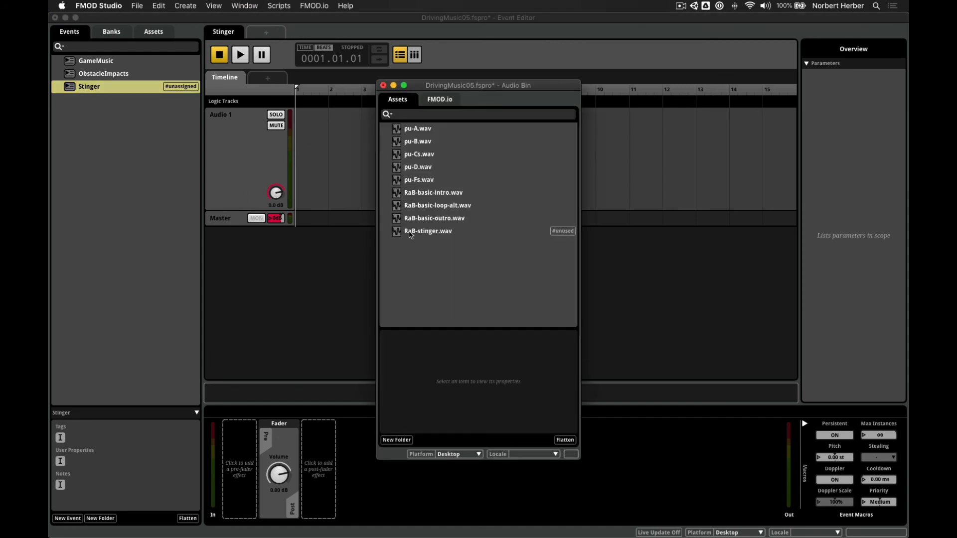
pyautogui.moveTo(409, 234); pyautogui.dragTo(317, 169)
pyautogui.click(384, 85)
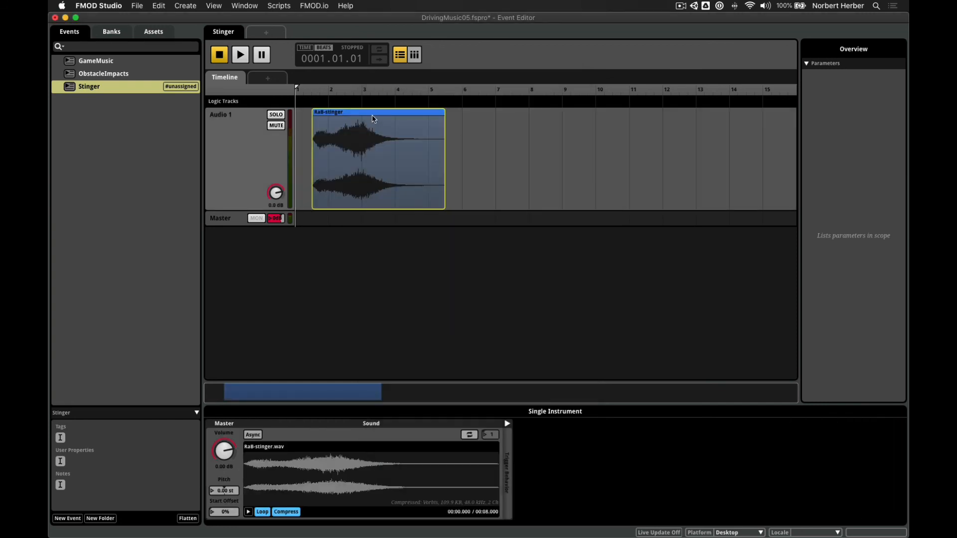
pyautogui.moveTo(311, 157); pyautogui.dragTo(326, 158)
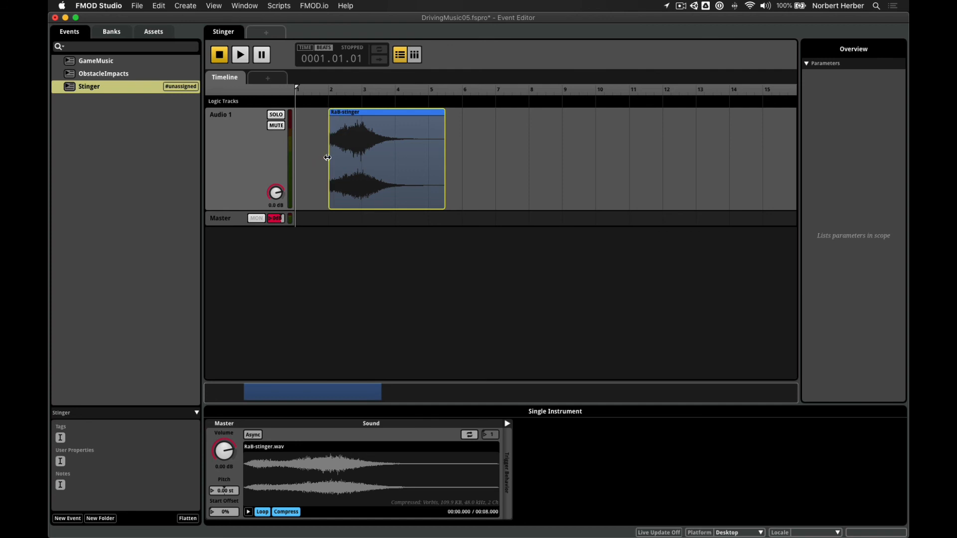
pyautogui.moveTo(358, 116); pyautogui.dragTo(310, 118)
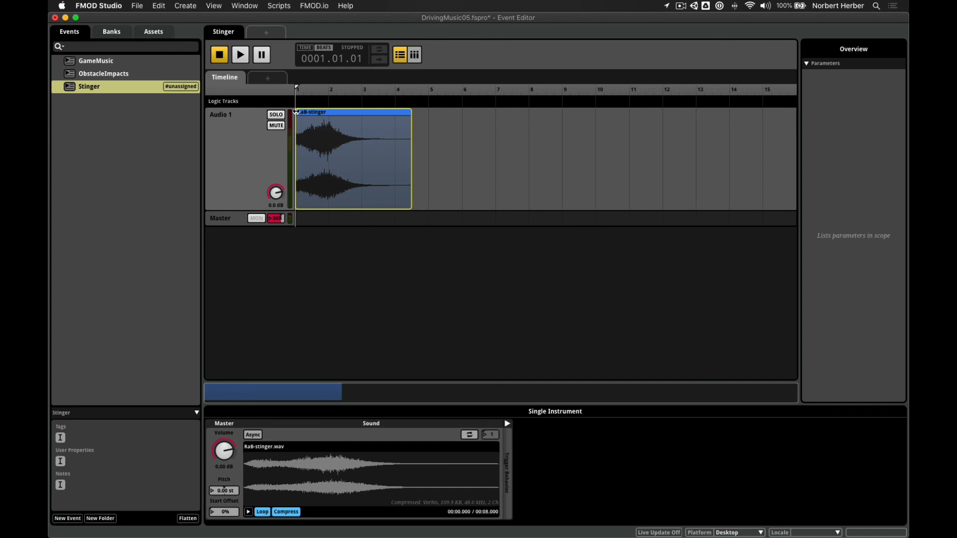
# Add a short fade-in to the RaB-stinger instrument, audition it and save the project.
pyautogui.moveTo(297, 116); pyautogui.dragTo(304, 116)
pyautogui.press('space')
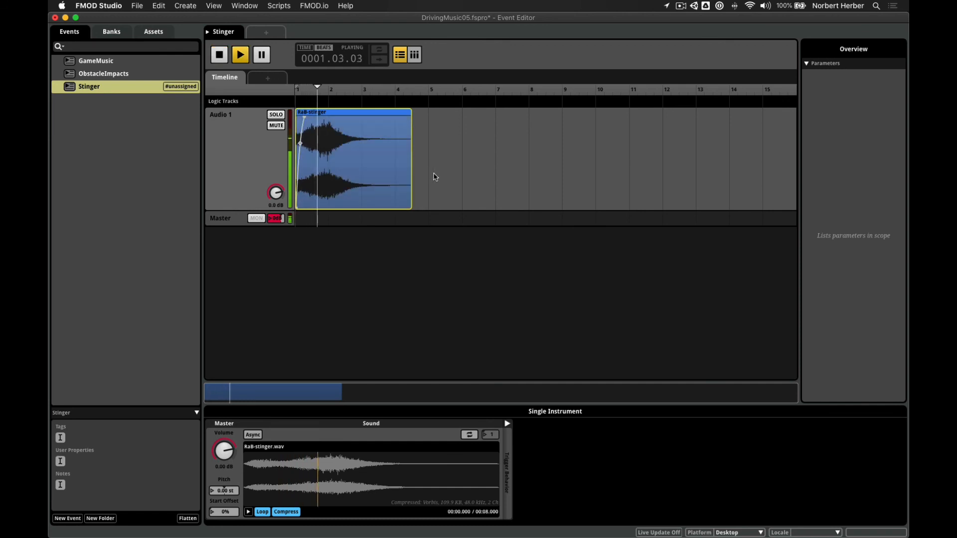
pyautogui.press('space')
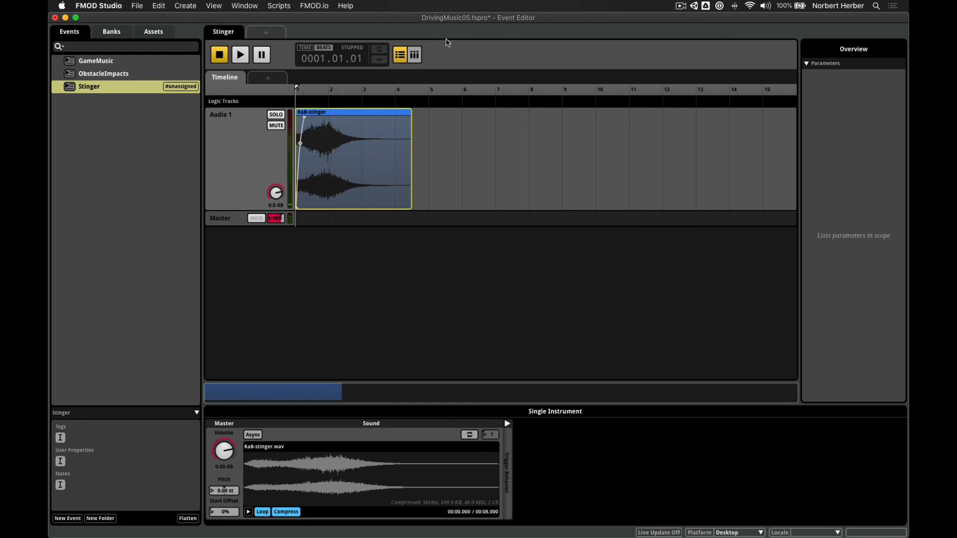
pyautogui.press('super+s')
# In the Stinger event, shorten the fade-in and trim more off the instrument's start, keeping it at the timeline start, and audition it.
pyautogui.click(100, 63)
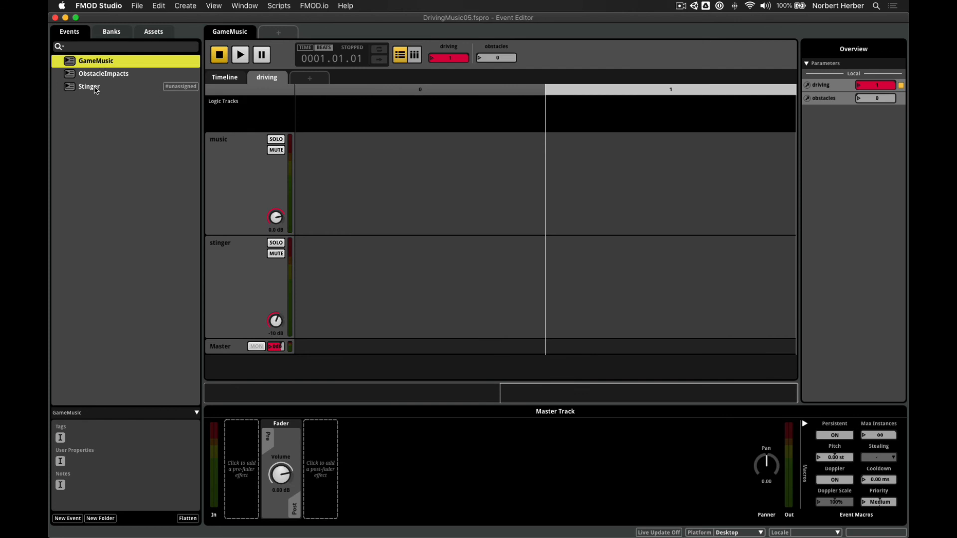
pyautogui.click(94, 88)
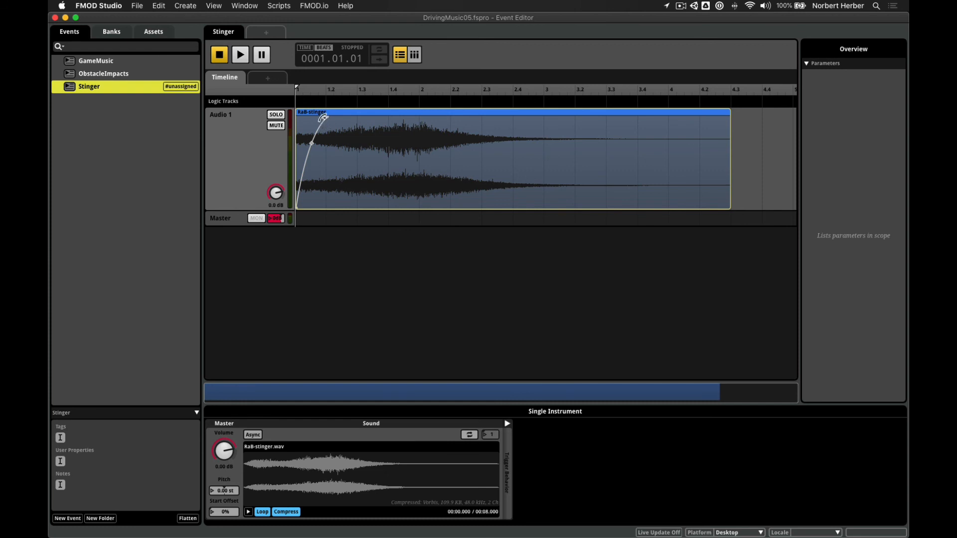
pyautogui.moveTo(323, 117); pyautogui.dragTo(307, 122)
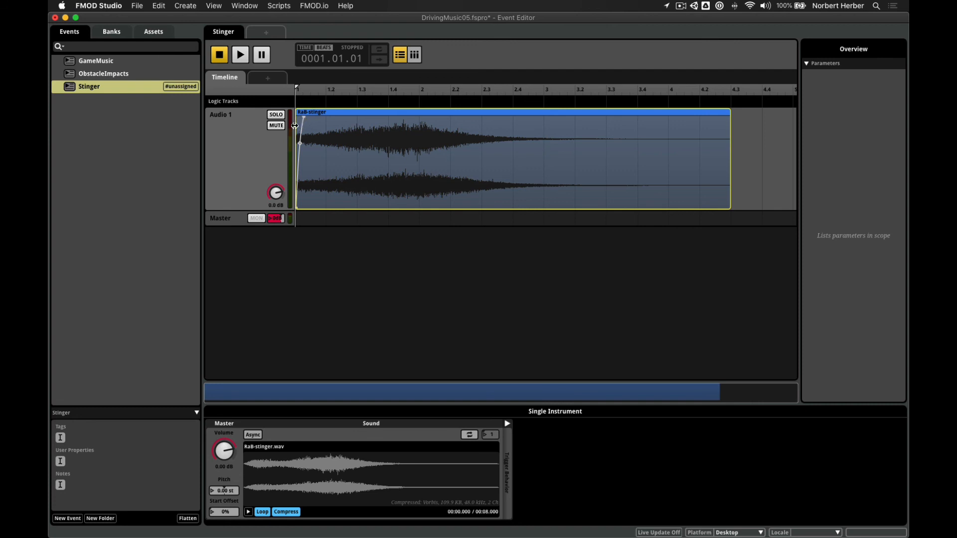
pyautogui.moveTo(297, 126); pyautogui.dragTo(319, 113)
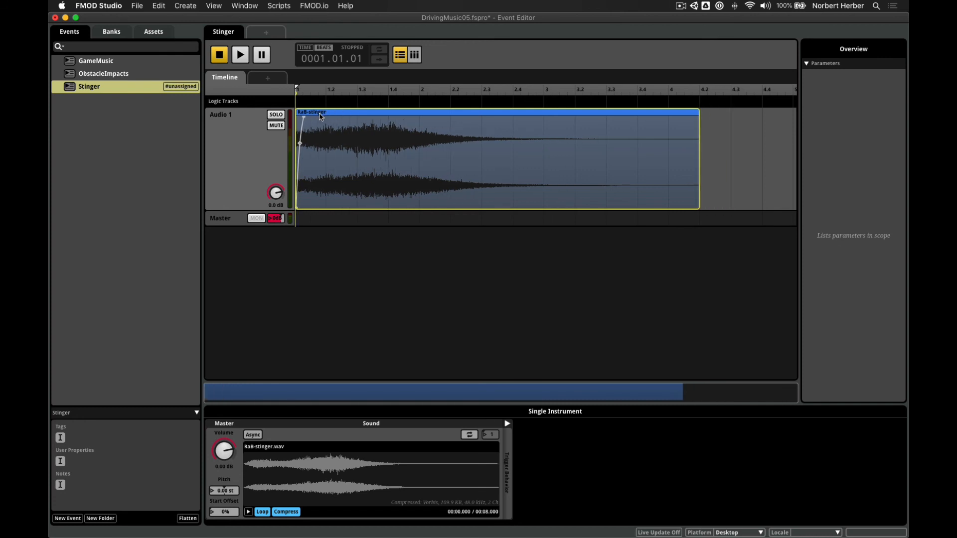
pyautogui.click(241, 56)
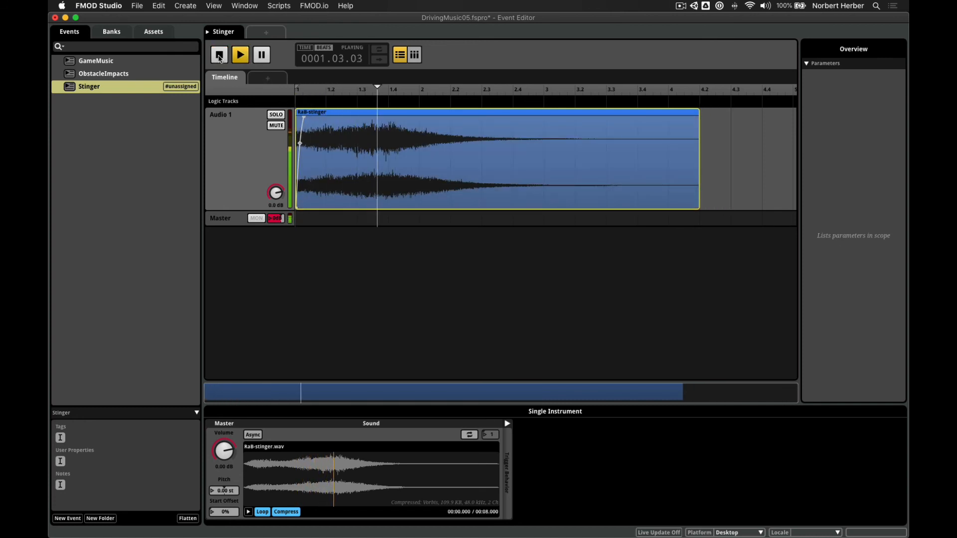
pyautogui.click(220, 57)
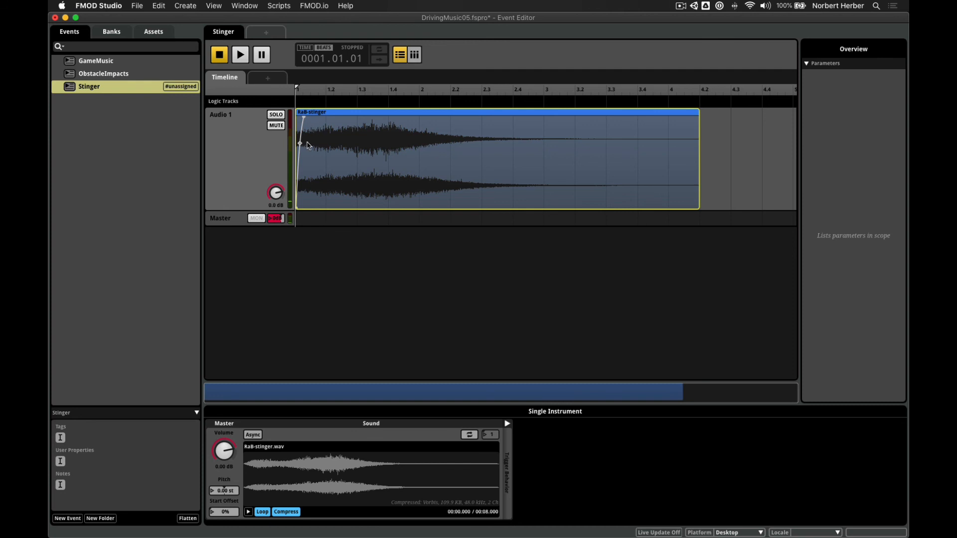
# Raise the fade-in curve, extend the stinger instrument's start slightly while keeping it at the timeline start, and save the project.
pyautogui.moveTo(300, 142); pyautogui.dragTo(300, 133)
pyautogui.moveTo(336, 112); pyautogui.dragTo(351, 111)
pyautogui.moveTo(310, 146); pyautogui.dragTo(300, 146)
pyautogui.moveTo(320, 113); pyautogui.dragTo(306, 114)
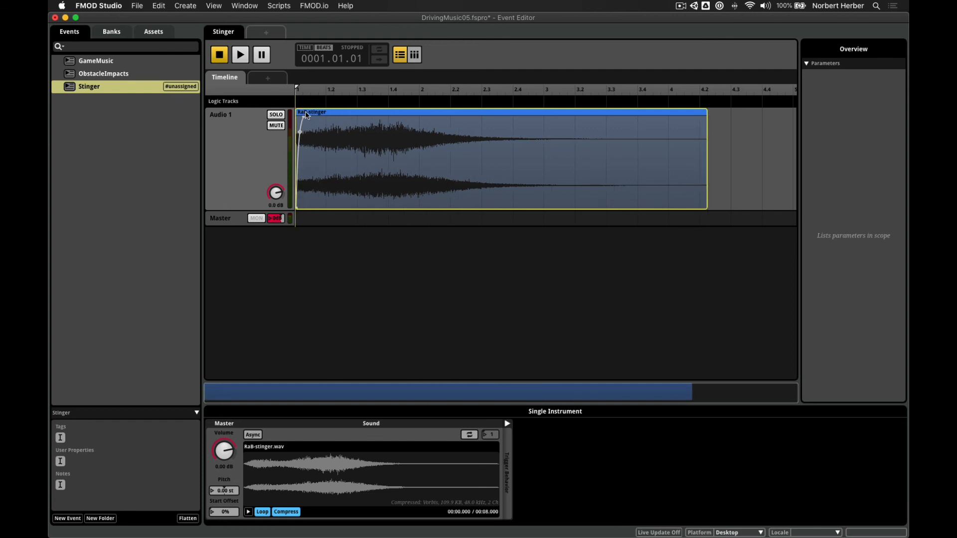
pyautogui.press('super+s')
# Add the Stinger event as an event instrument on GameMusic's stinger track over value 1 of the driving parameter sheet.
pyautogui.click(101, 65)
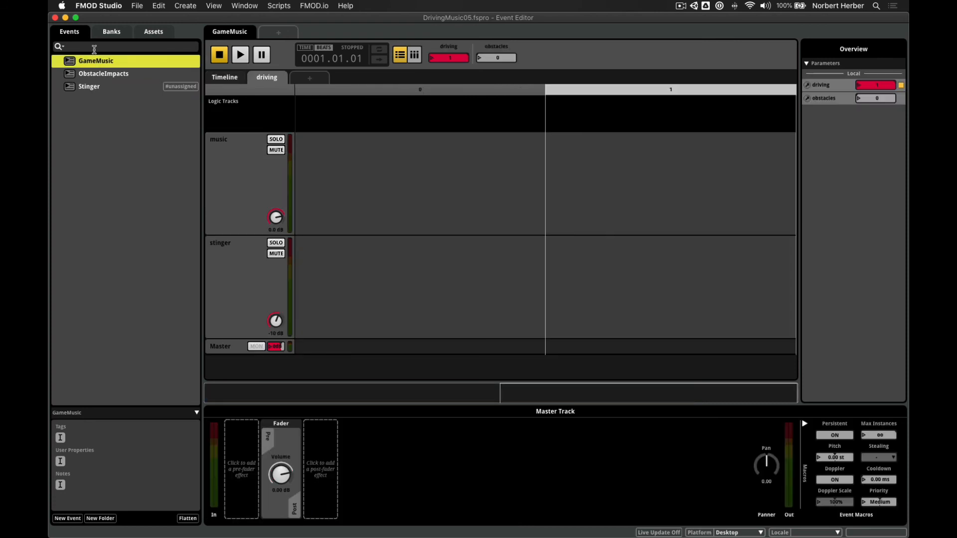
pyautogui.moveTo(72, 92)
pyautogui.mouseDown()
pyautogui.moveTo(241, 183)
pyautogui.moveTo(569, 282)
pyautogui.mouseUp()
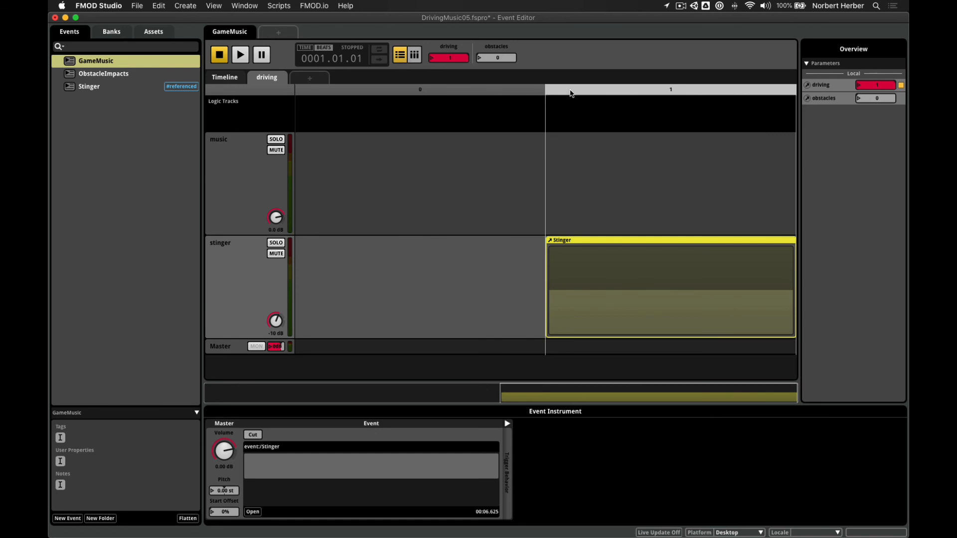
# Audition the GameMusic timeline with driving set to 0, switching it to 1 during playback to hear the stinger, and stop.
pyautogui.click(223, 80)
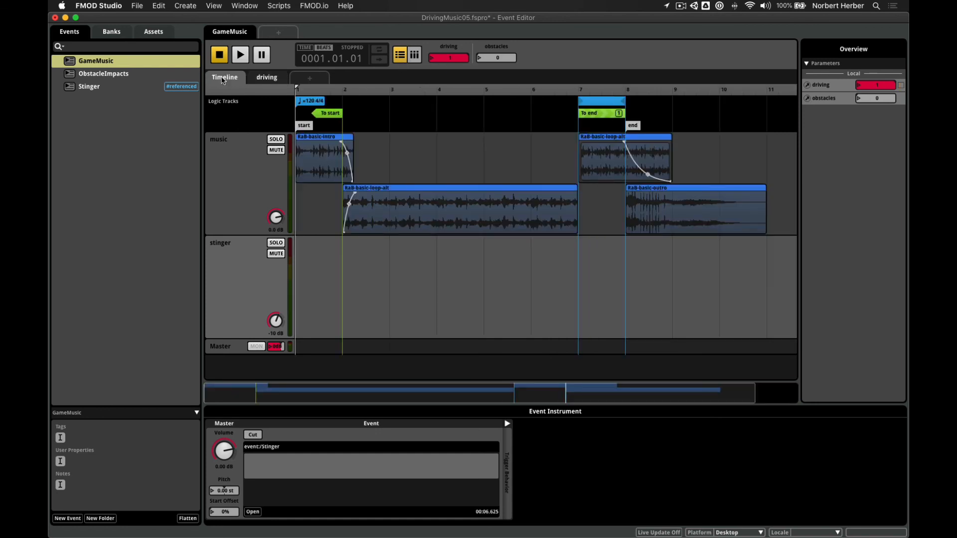
pyautogui.doubleClick(432, 59)
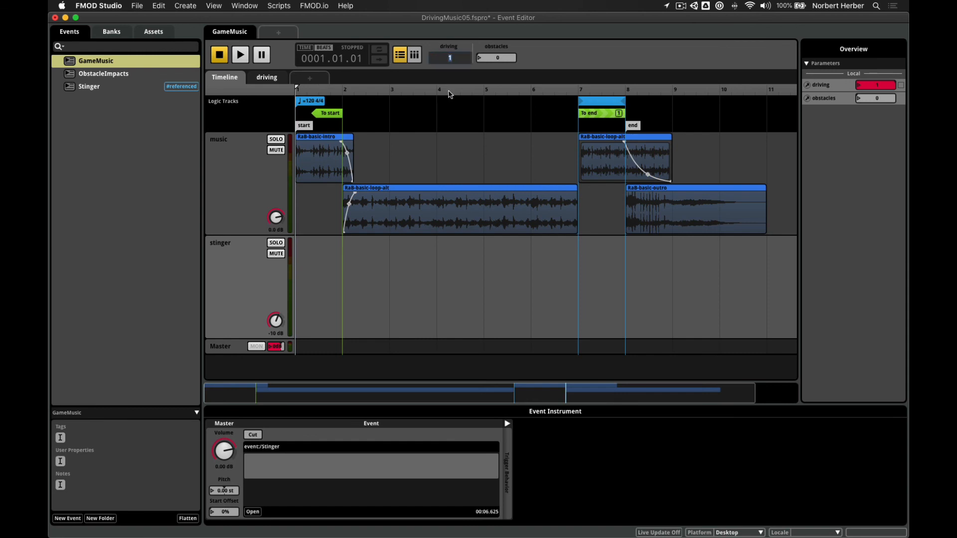
pyautogui.write('0')
pyautogui.press('Return')
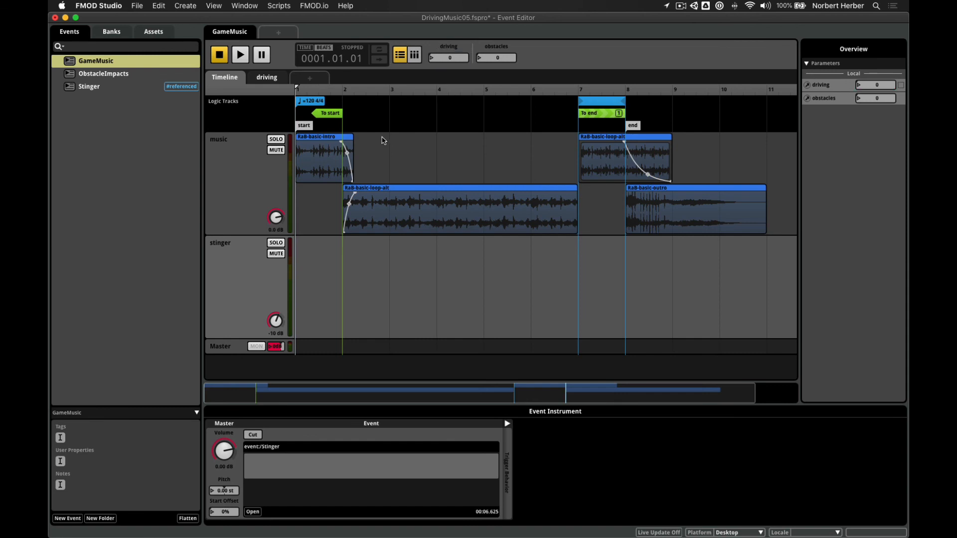
pyautogui.click(242, 56)
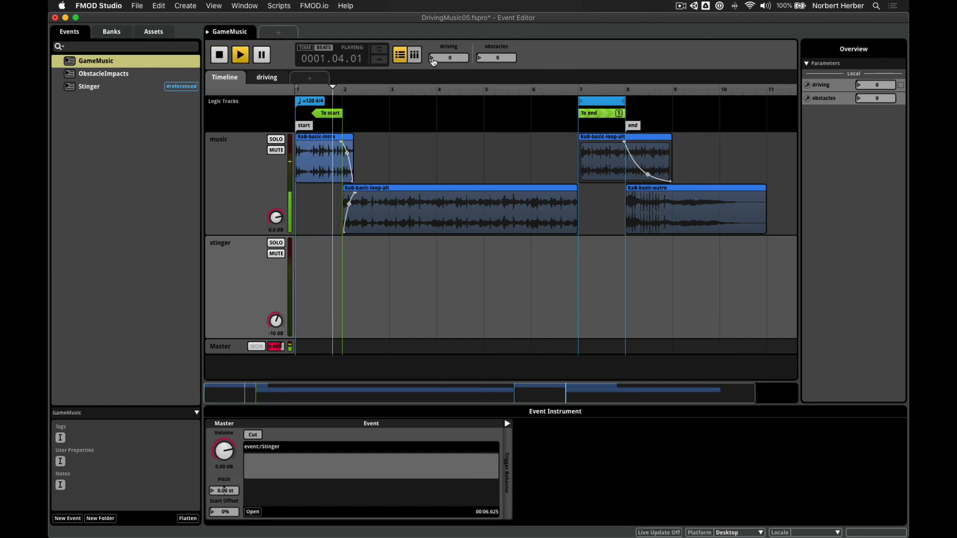
pyautogui.write('1')
pyautogui.press('Return')
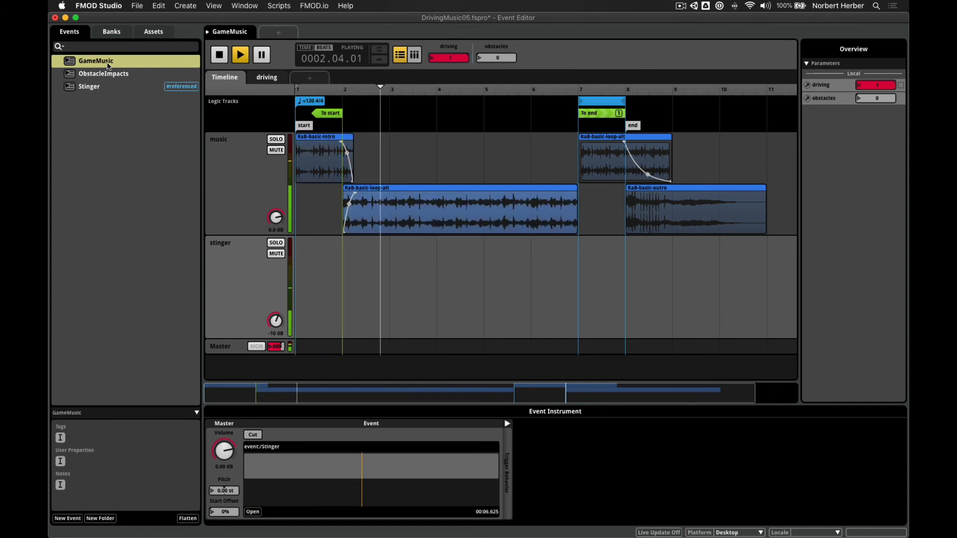
pyautogui.click(219, 57)
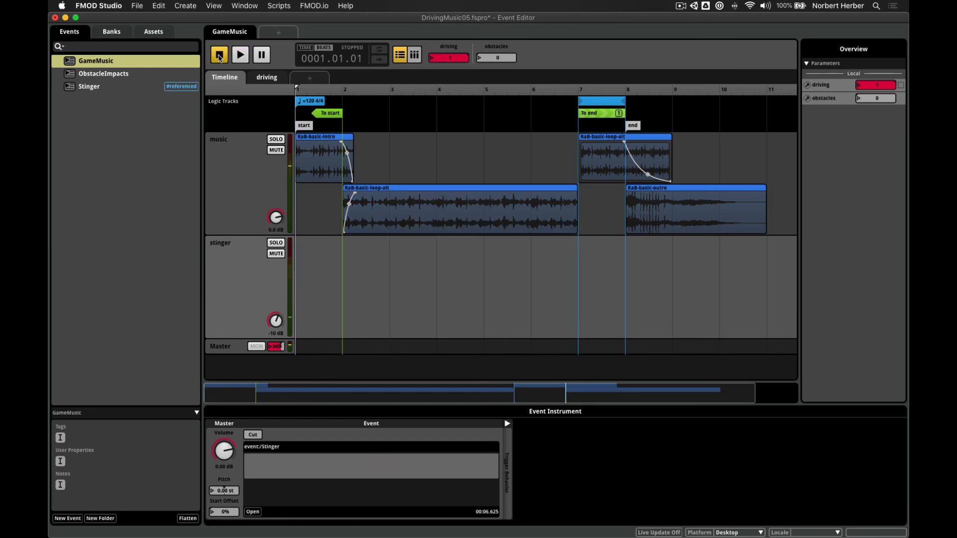
# Save the FMOD project, switch to Unity, play-test the scene by driving the vehicle forward with steering both ways, and stop play mode.
pyautogui.press('super+s')
pyautogui.press('super+Tab')
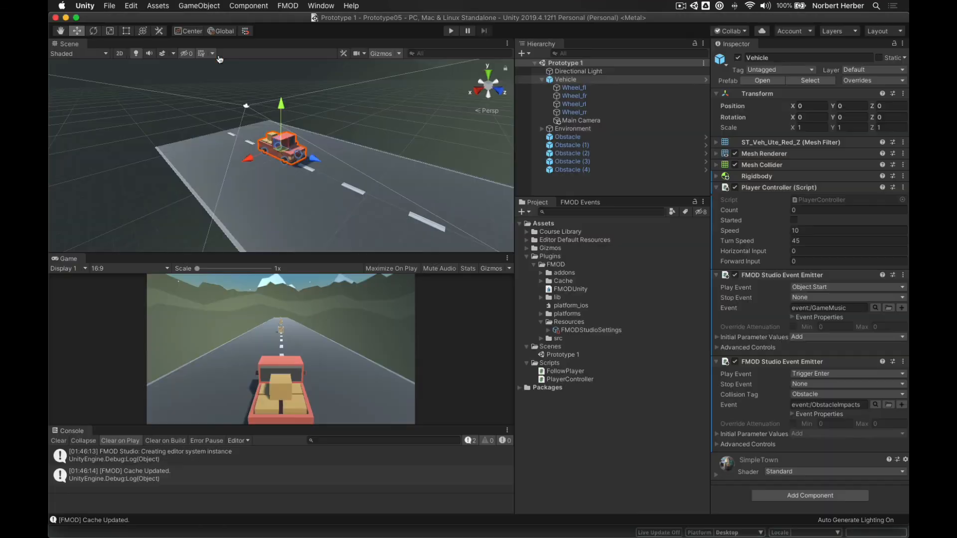
pyautogui.click(451, 32)
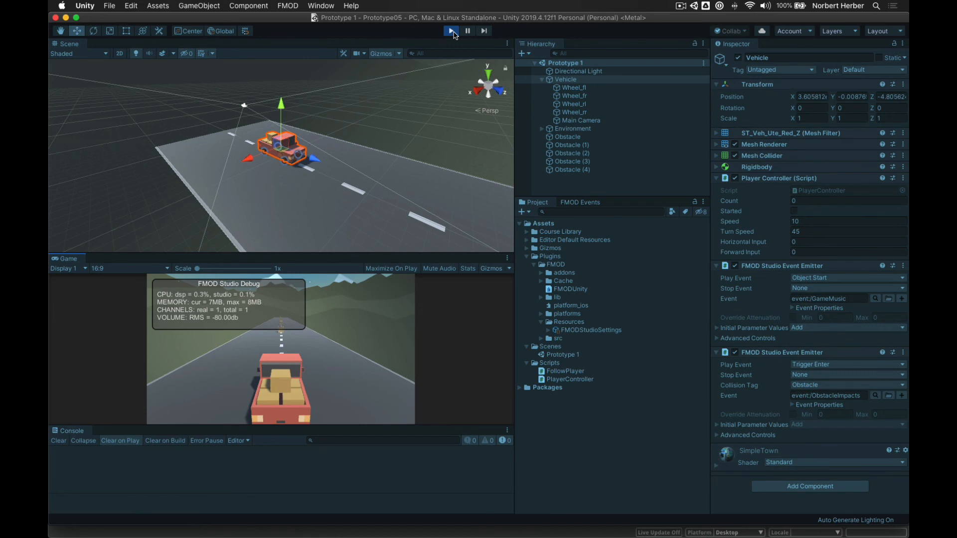
pyautogui.press('Up')
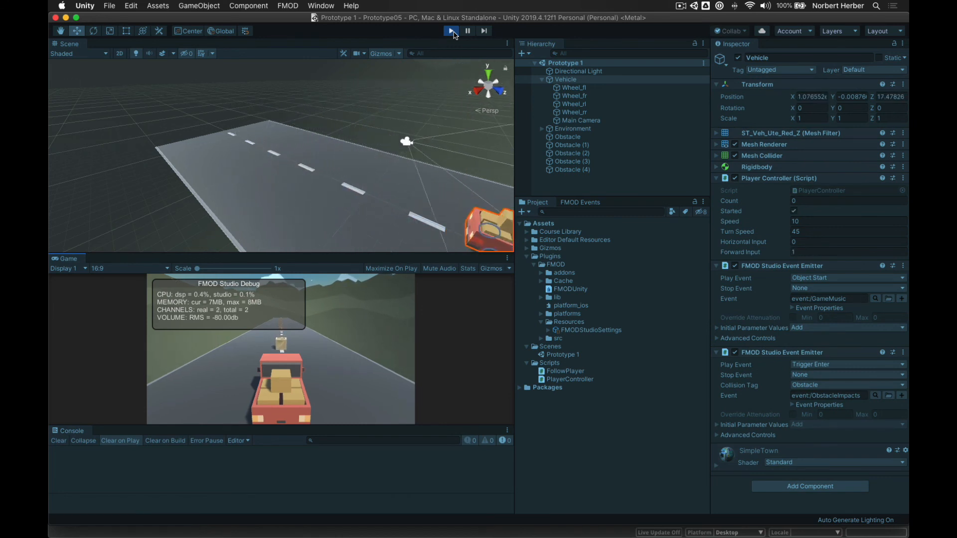
pyautogui.press('Left')
pyautogui.press('Right')
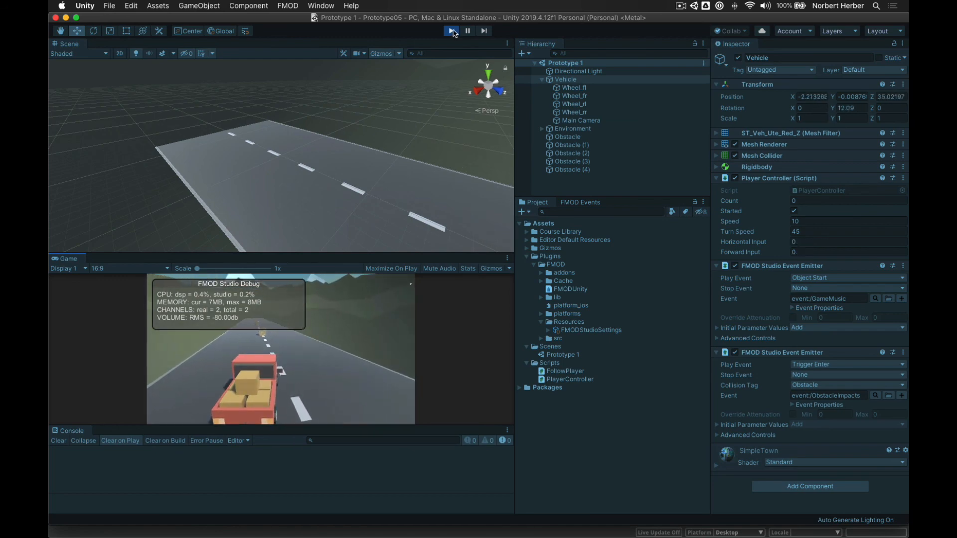
pyautogui.click(452, 31)
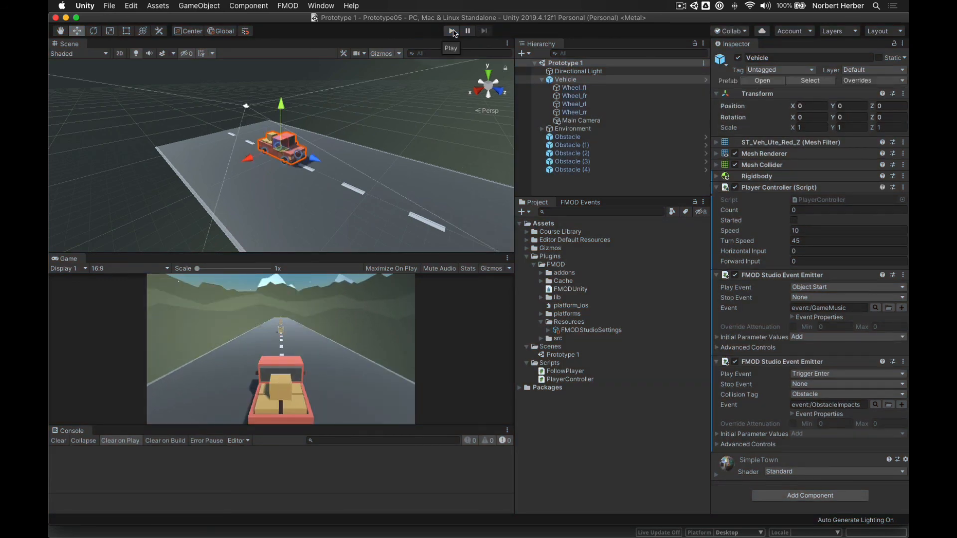
# Play-test the scene again, driving the vehicle into the first obstacle and steering on down the road, and stop play mode.
pyautogui.click(452, 31)
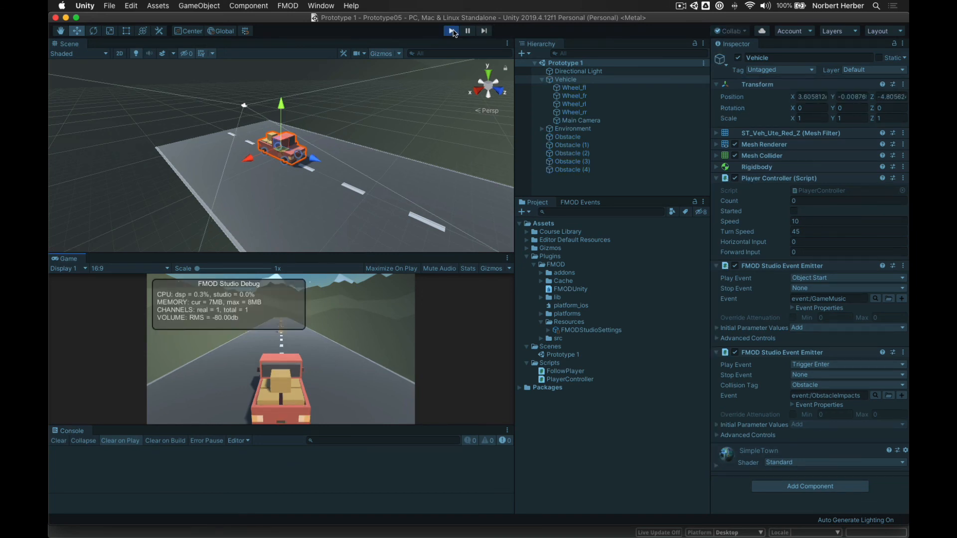
pyautogui.press('Up')
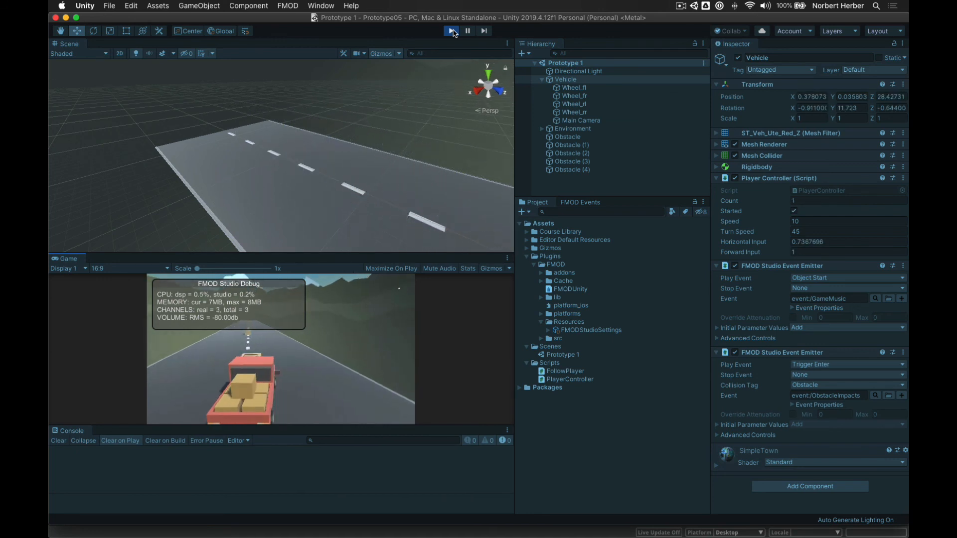
pyautogui.press('Left')
pyautogui.click(452, 31)
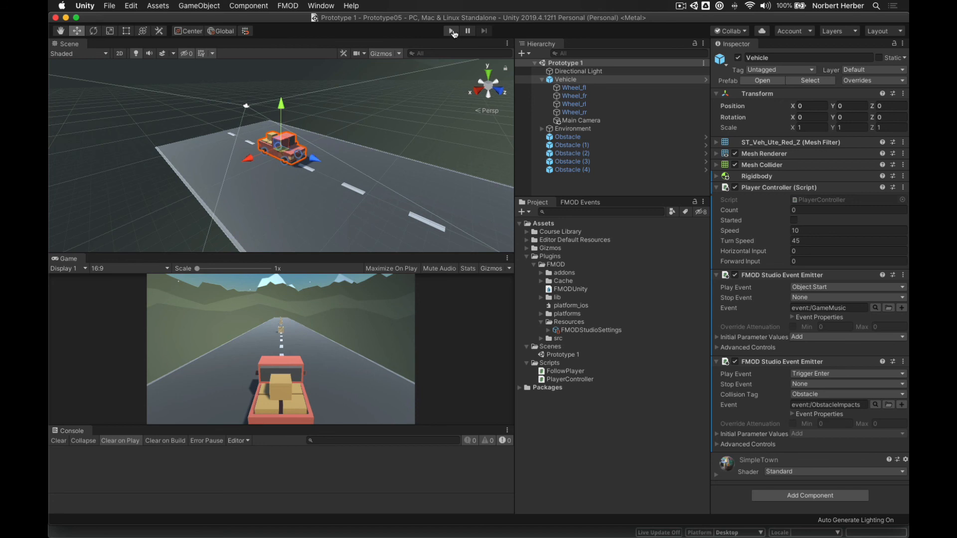
# Switch to FMOD Studio and compare the Stinger instrument's placement on GameMusic's driving parameter sheet with the event's timeline.
pyautogui.press('super+Tab')
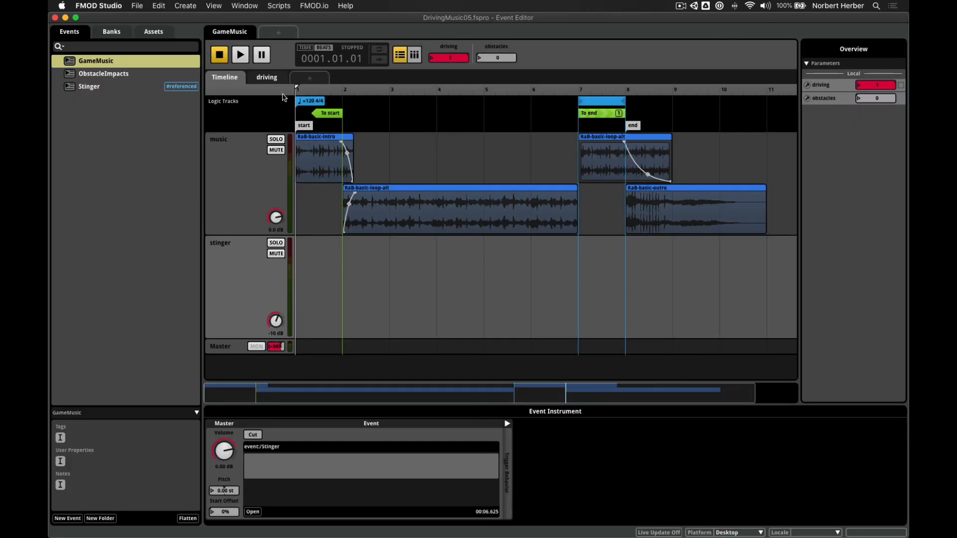
pyautogui.click(266, 79)
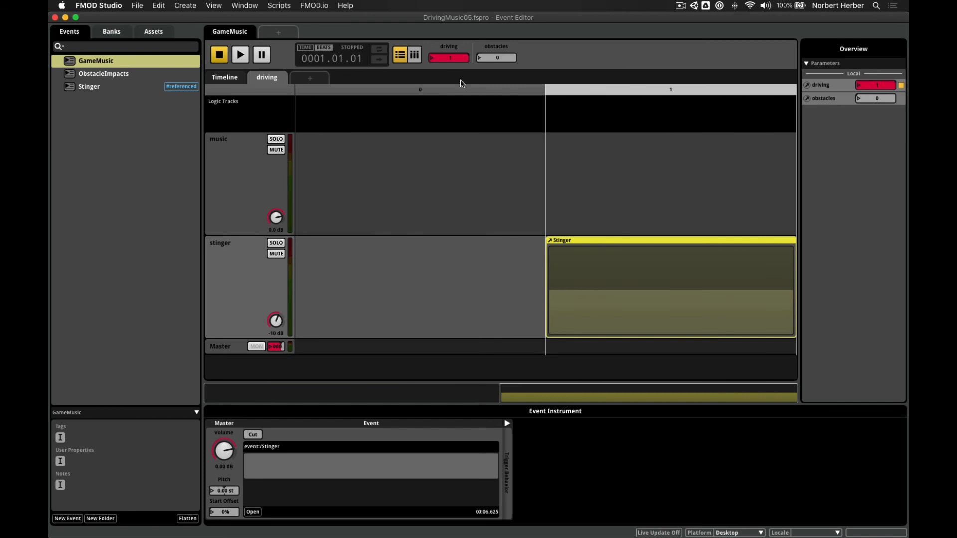
pyautogui.click(231, 79)
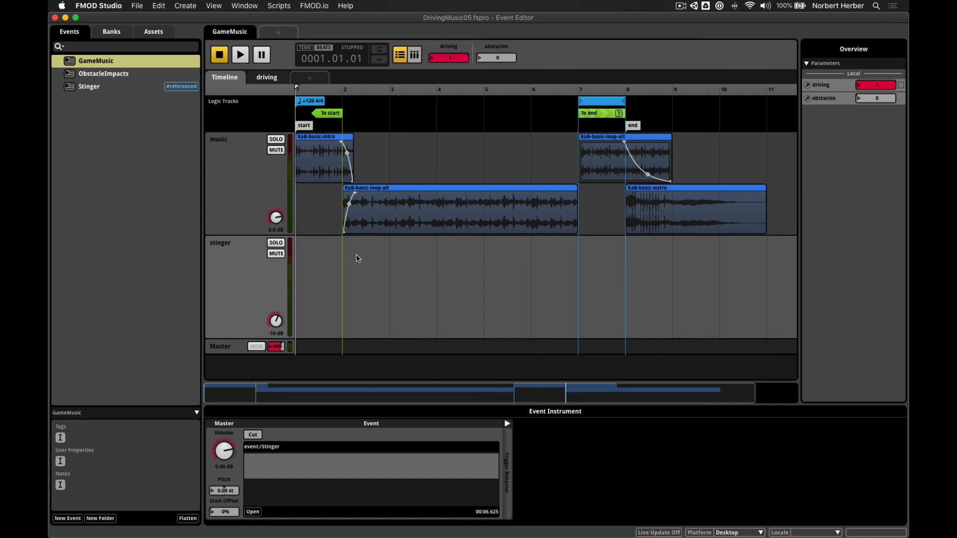
pyautogui.click(268, 78)
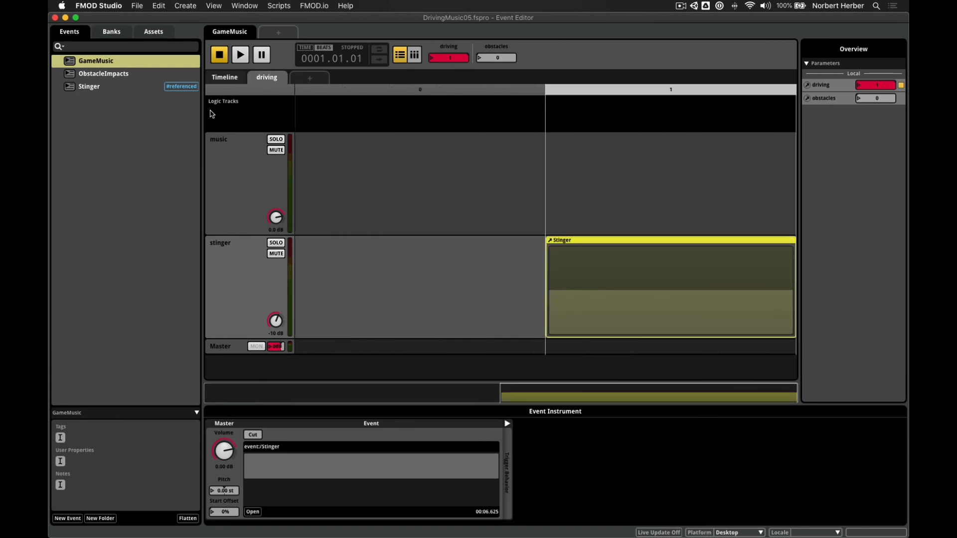
pyautogui.click(224, 85)
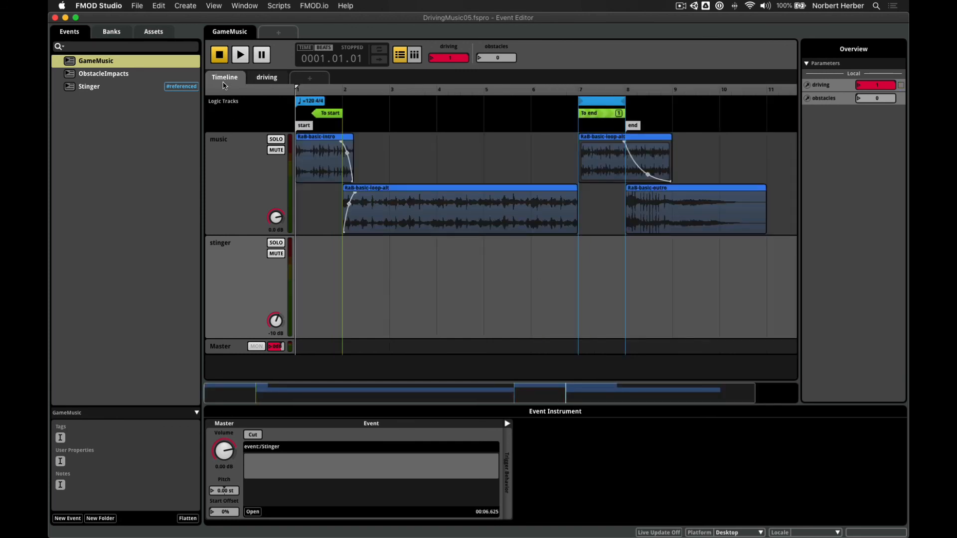